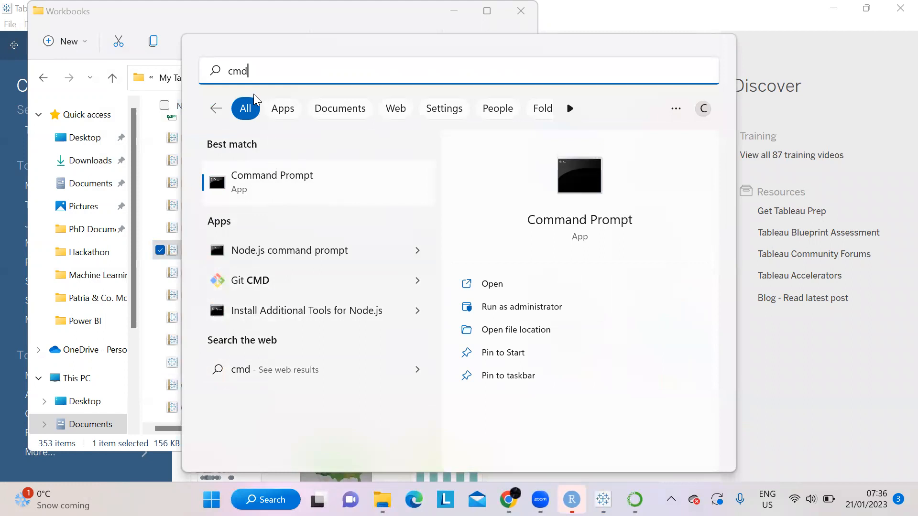
- Open Command Prompt and enter the command pip install tabpy at the prompt
{"action": "left_click", "coordinate": [280, 191]}
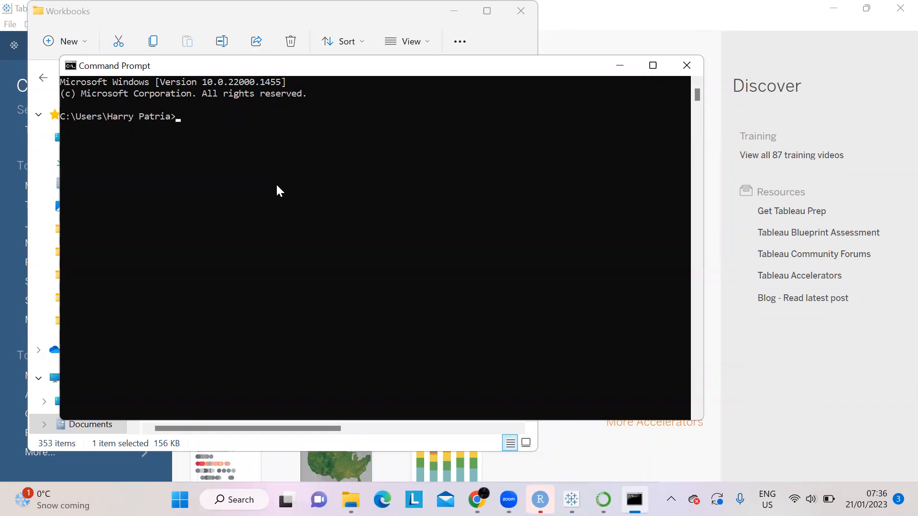
{"action": "type", "text": "pip install tabpy"}
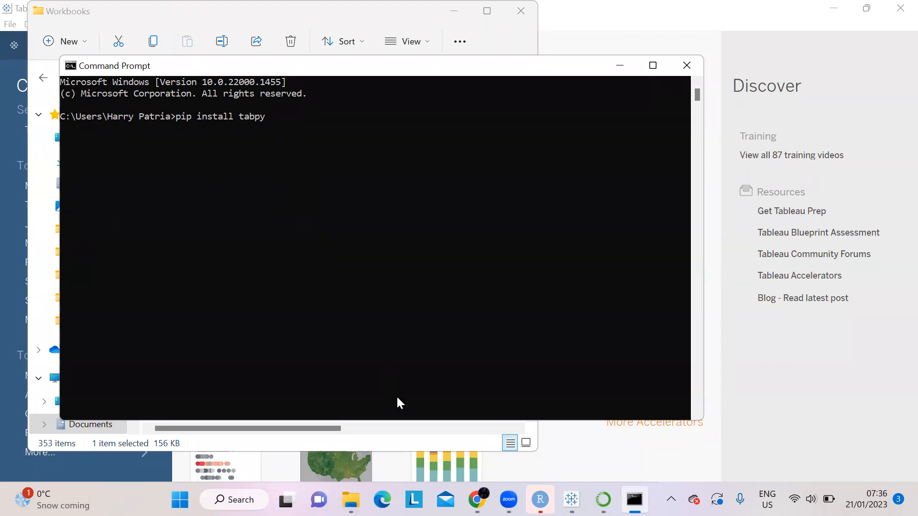
- Switch to File Explorer and go to the References folder in Documents > PAT Consulting > Workshop Data
{"action": "left_click", "coordinate": [351, 499]}
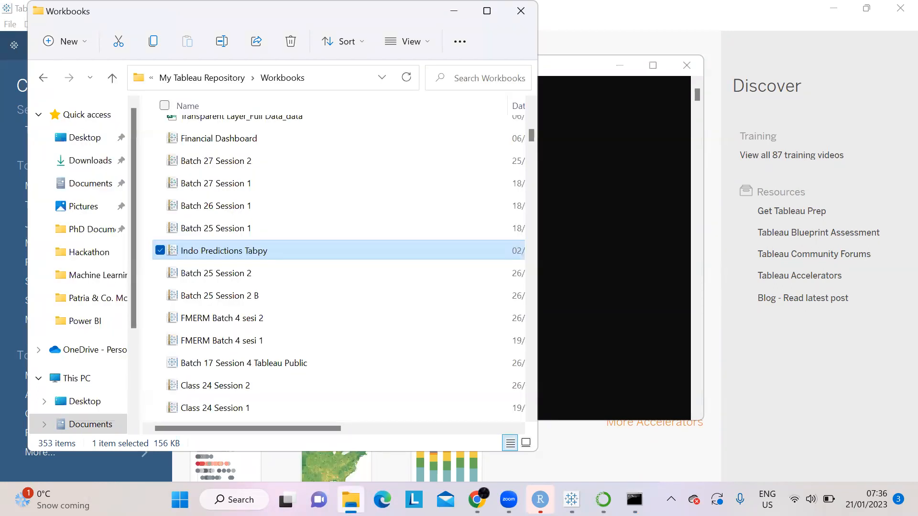
{"action": "left_click", "coordinate": [43, 79]}
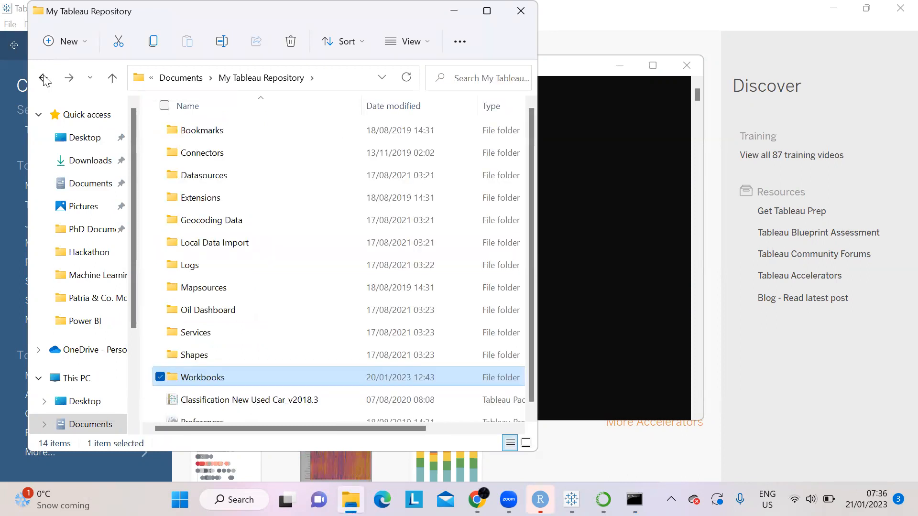
{"action": "left_click", "coordinate": [43, 79]}
{"action": "scroll", "coordinate": [338, 260], "scroll_direction": "down", "scroll_amount": 7}
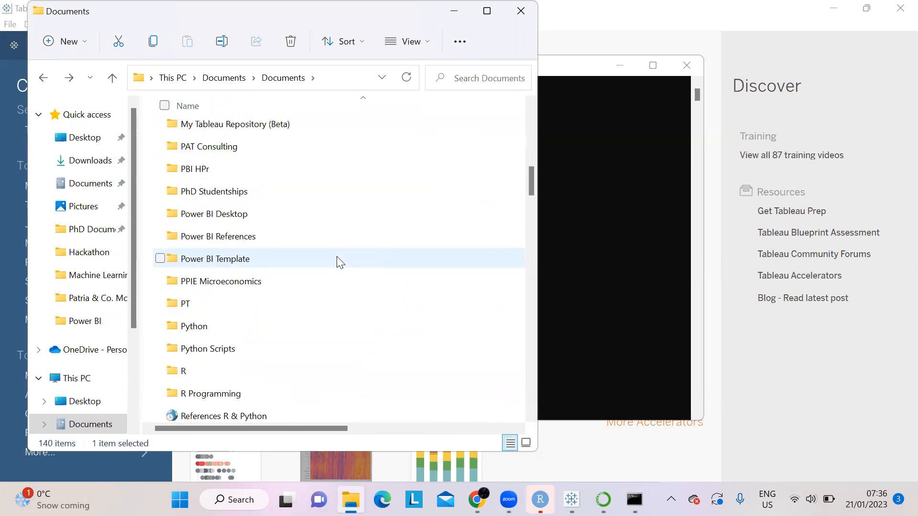
{"action": "scroll", "coordinate": [337, 259], "scroll_direction": "up", "scroll_amount": 6}
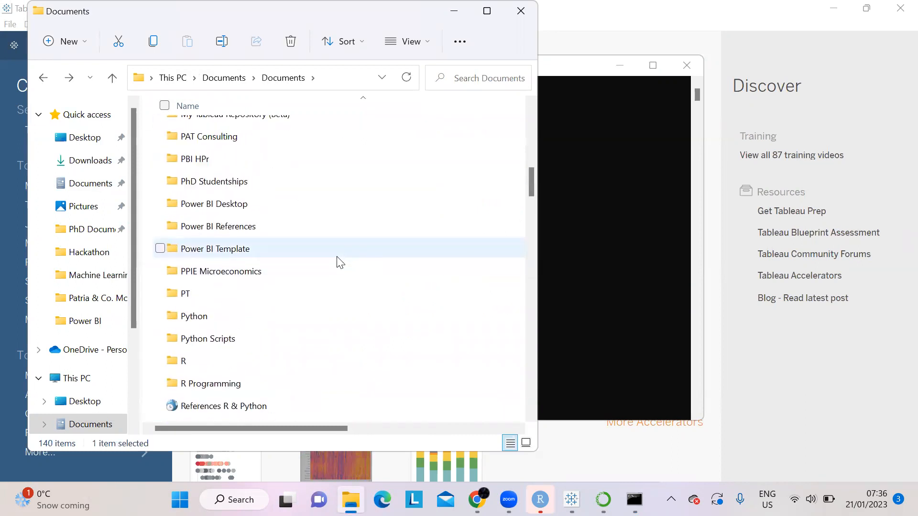
{"action": "double_click", "coordinate": [221, 141]}
{"action": "scroll", "coordinate": [290, 230], "scroll_direction": "down", "scroll_amount": 1}
{"action": "scroll", "coordinate": [289, 224], "scroll_direction": "down", "scroll_amount": 1}
{"action": "scroll", "coordinate": [246, 306], "scroll_direction": "down", "scroll_amount": 1}
{"action": "scroll", "coordinate": [229, 359], "scroll_direction": "down", "scroll_amount": 1}
{"action": "double_click", "coordinate": [209, 366]}
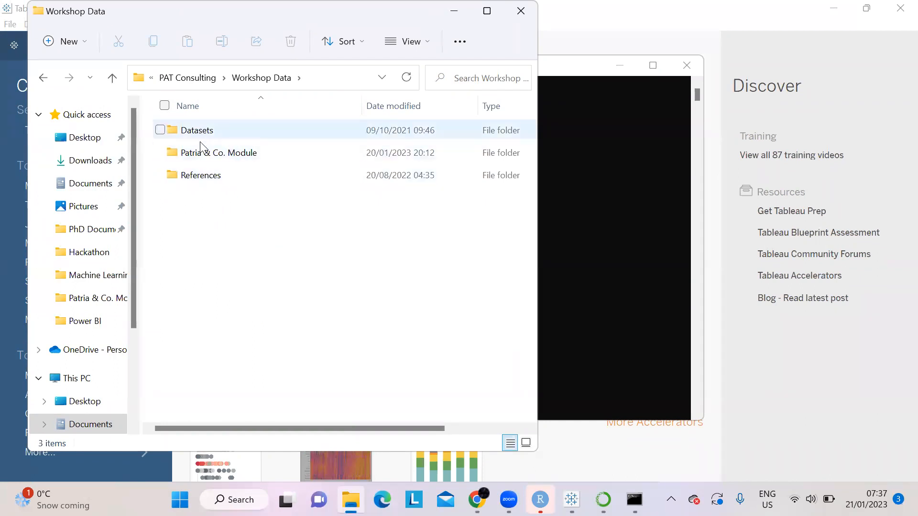
{"action": "double_click", "coordinate": [196, 176]}
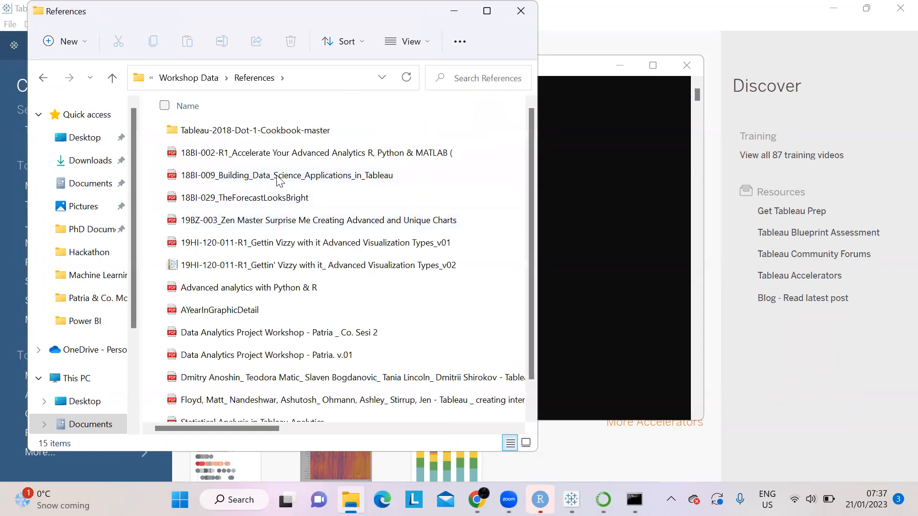
- Open the 18BI-002-R1_Accelerate Your Advanced Analytics and 18BI-009_Building_Data_Science_Applications_in_Tableau PDFs together
{"action": "left_click", "coordinate": [297, 152]}
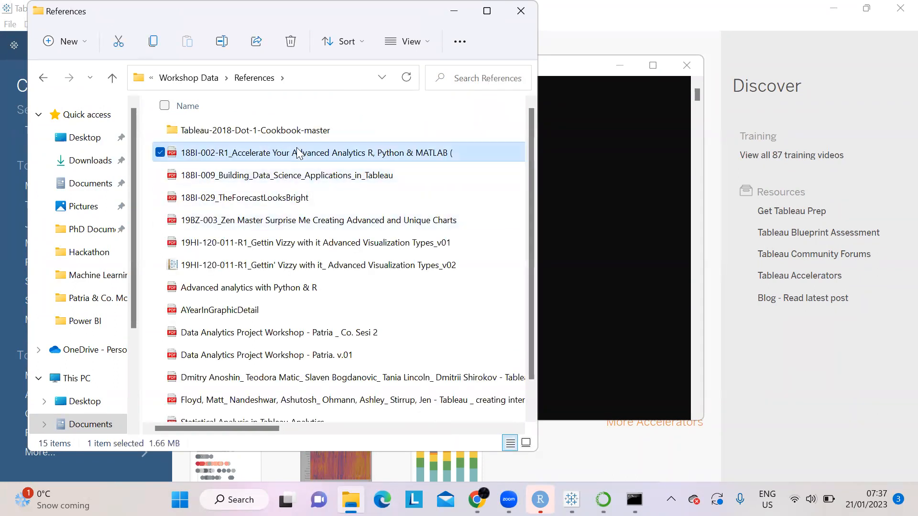
{"action": "left_click", "coordinate": [306, 175], "text": "ctrl"}
{"action": "key", "text": "Return"}
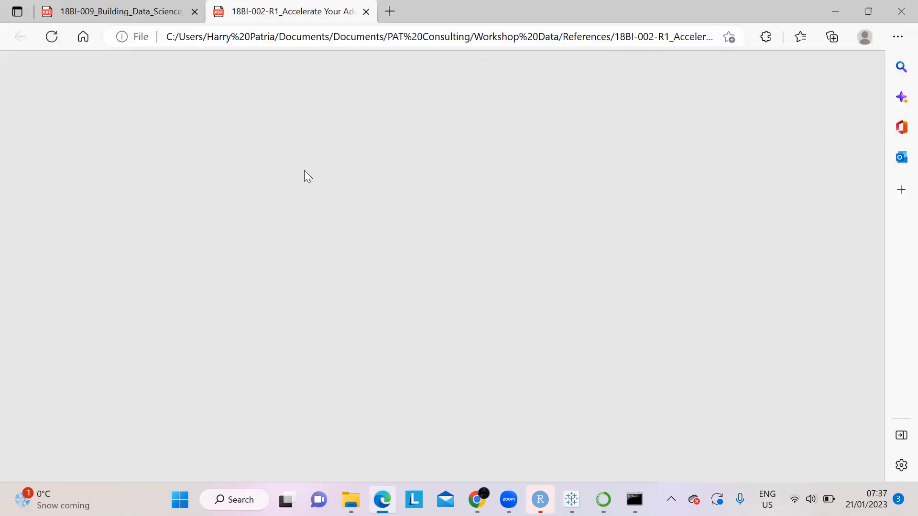
- Look through the 18BI-002-R1 PDF for the slides on external services and the Python and TabPy setup
{"action": "scroll", "coordinate": [421, 261], "scroll_direction": "down", "scroll_amount": 15}
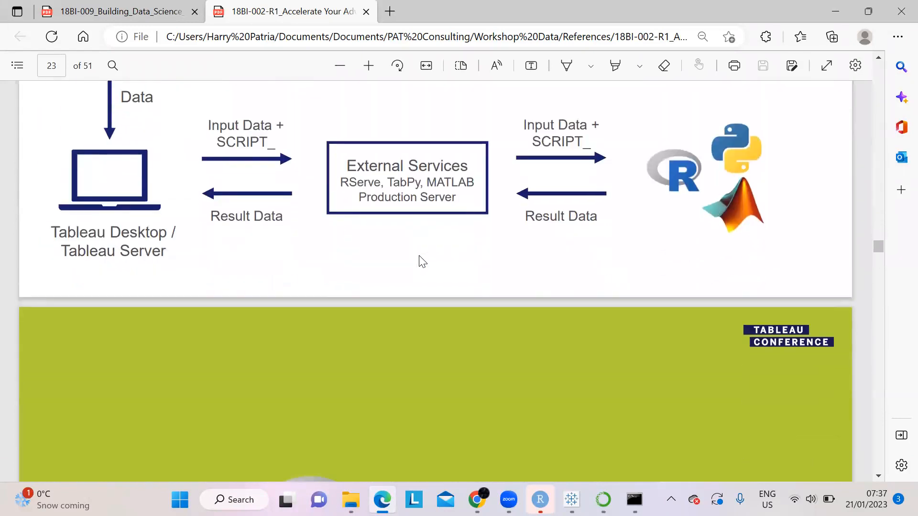
{"action": "left_click_drag", "start_coordinate": [879, 238], "coordinate": [887, 287]}
{"action": "scroll", "coordinate": [709, 256], "scroll_direction": "up", "scroll_amount": 10}
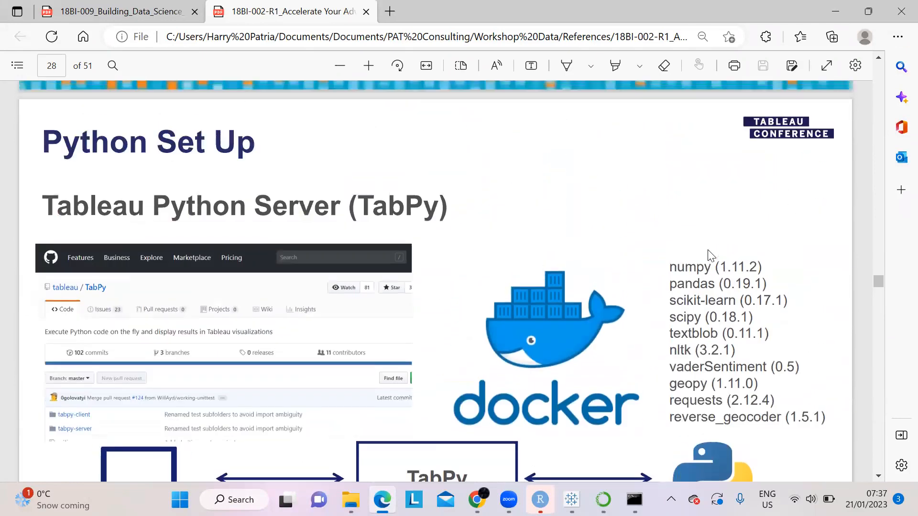
{"action": "scroll", "coordinate": [709, 256], "scroll_direction": "down", "scroll_amount": 6}
{"action": "scroll", "coordinate": [708, 251], "scroll_direction": "down", "scroll_amount": 12}
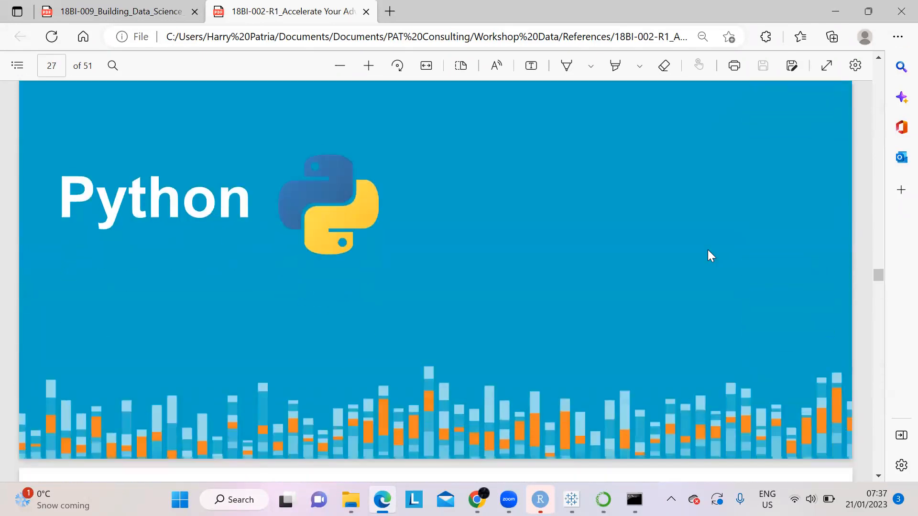
{"action": "scroll", "coordinate": [710, 256], "scroll_direction": "down", "scroll_amount": 20}
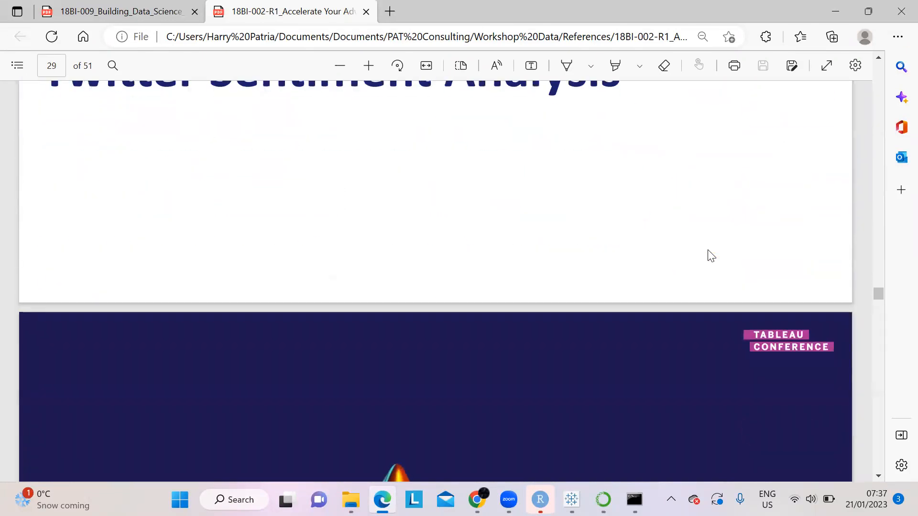
{"action": "scroll", "coordinate": [709, 254], "scroll_direction": "down", "scroll_amount": 20}
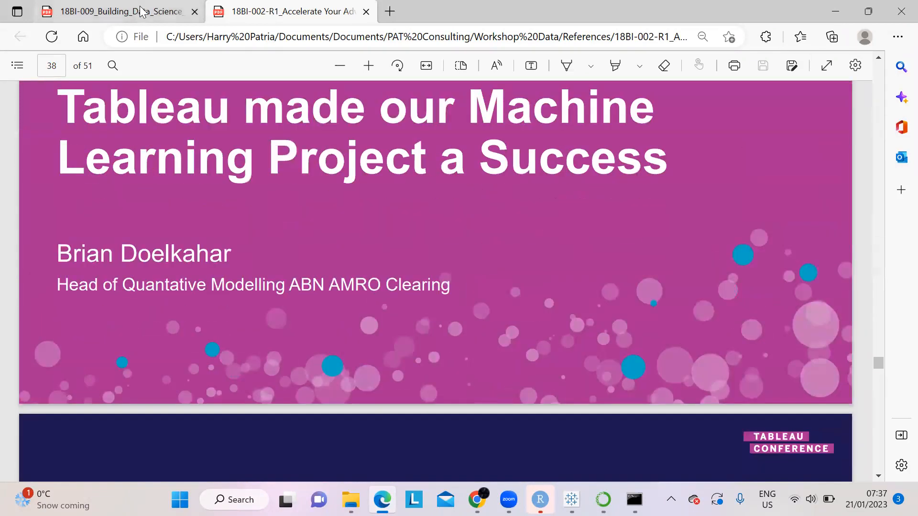
- Examine the 18BI-009 PDF from its opening slides through external service connection, Tableau calculations, forecasting code and the loan scoring application
{"action": "left_click", "coordinate": [142, 11]}
{"action": "scroll", "coordinate": [667, 302], "scroll_direction": "up", "scroll_amount": 10}
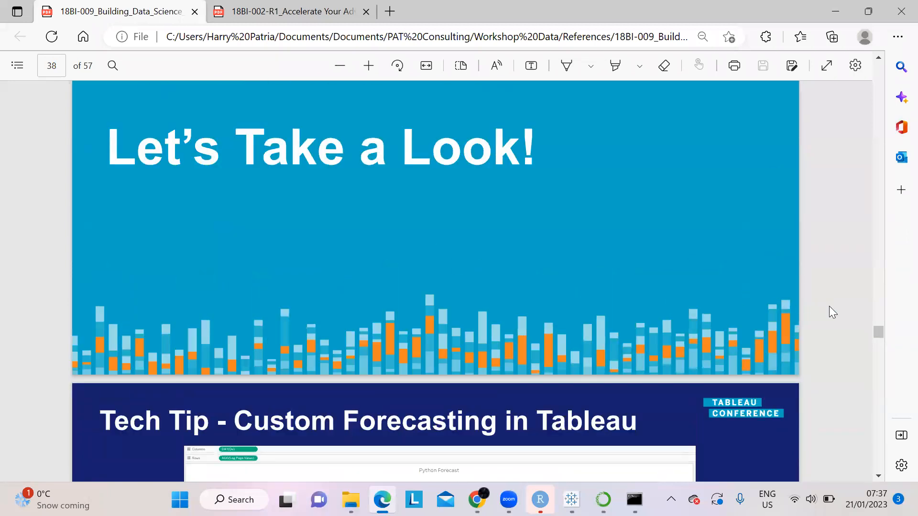
{"action": "scroll", "coordinate": [829, 306], "scroll_direction": "up", "scroll_amount": 20}
{"action": "scroll", "coordinate": [829, 307], "scroll_direction": "up", "scroll_amount": 20}
{"action": "scroll", "coordinate": [829, 306], "scroll_direction": "up", "scroll_amount": 20}
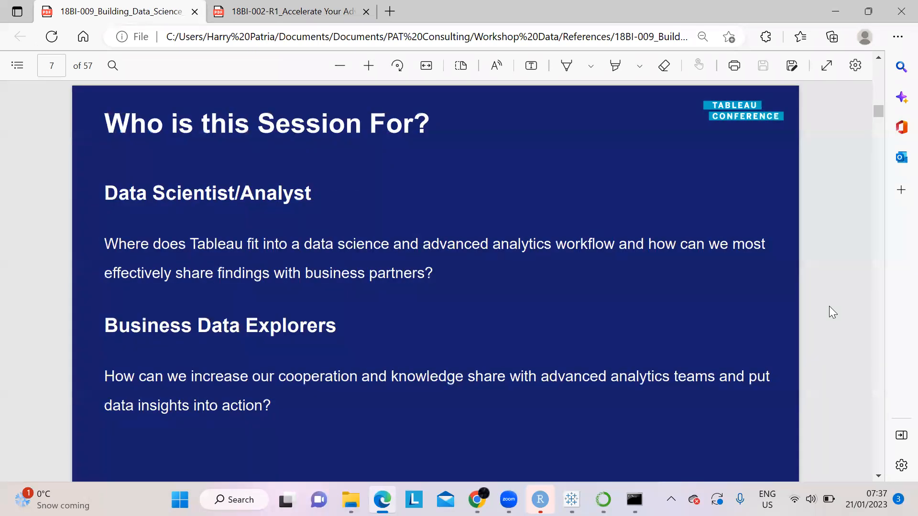
{"action": "scroll", "coordinate": [829, 306], "scroll_direction": "up", "scroll_amount": 20}
{"action": "scroll", "coordinate": [829, 306], "scroll_direction": "down", "scroll_amount": 12}
{"action": "scroll", "coordinate": [829, 306], "scroll_direction": "down", "scroll_amount": 20}
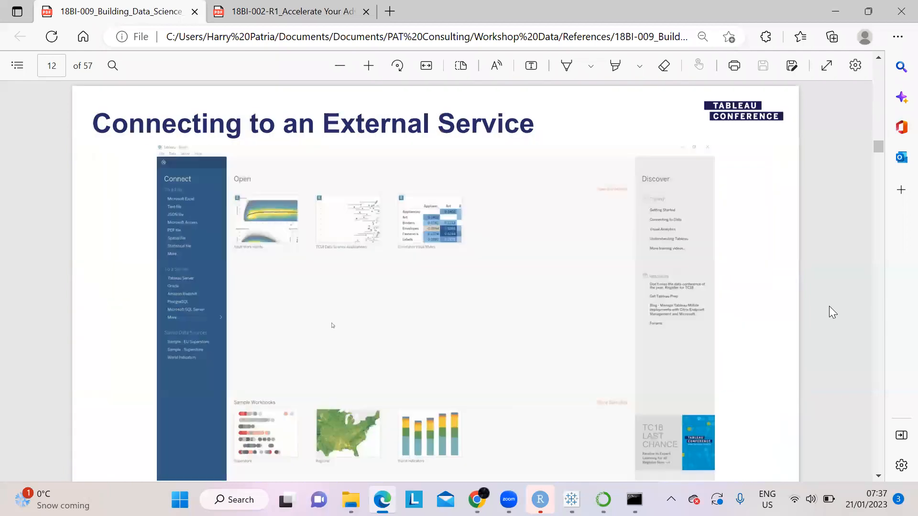
{"action": "scroll", "coordinate": [828, 307], "scroll_direction": "down", "scroll_amount": 6}
{"action": "scroll", "coordinate": [829, 307], "scroll_direction": "down", "scroll_amount": 12}
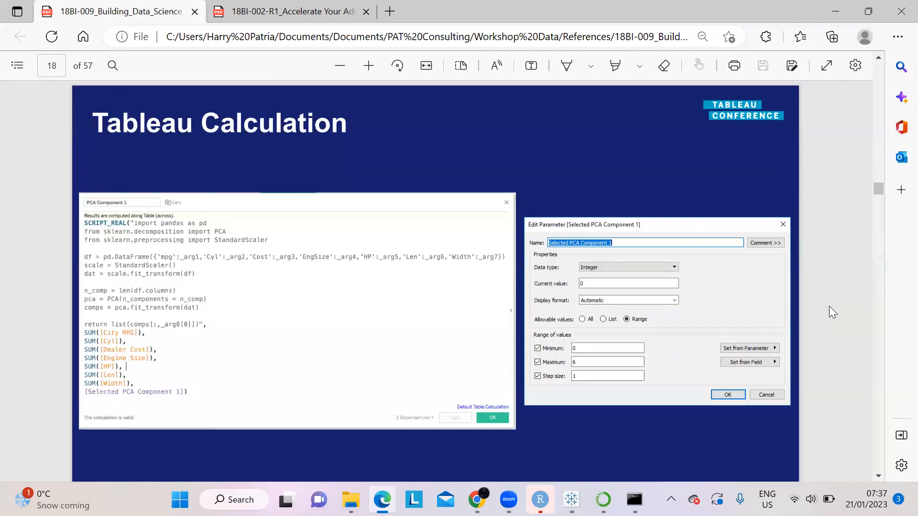
{"action": "scroll", "coordinate": [828, 306], "scroll_direction": "down", "scroll_amount": 20}
{"action": "scroll", "coordinate": [829, 307], "scroll_direction": "down", "scroll_amount": 20}
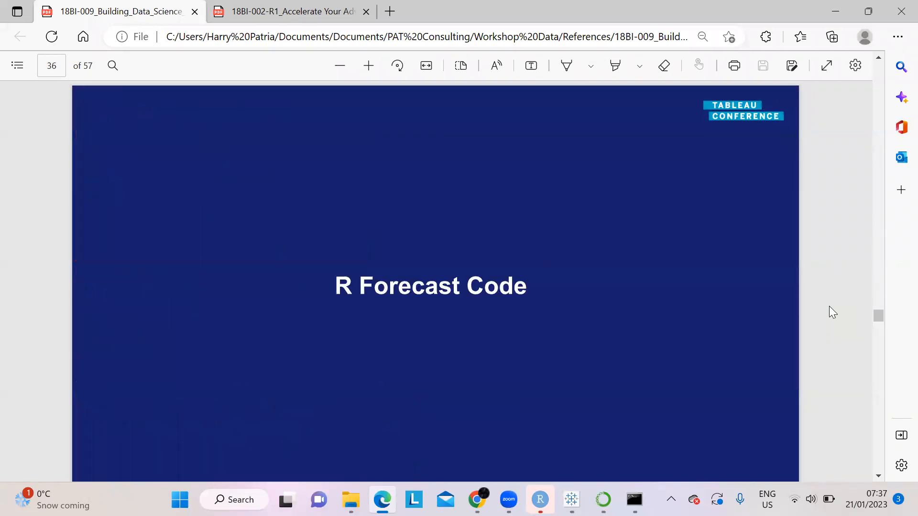
{"action": "scroll", "coordinate": [829, 306], "scroll_direction": "down", "scroll_amount": 20}
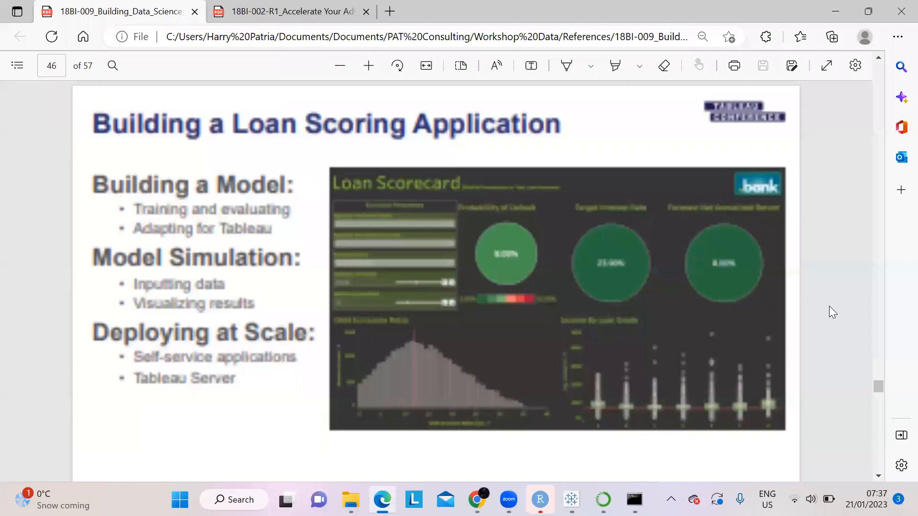
- Return to the 18BI-002-R1 PDF and review its slides from the beginning to the last page
{"action": "left_click", "coordinate": [308, 15]}
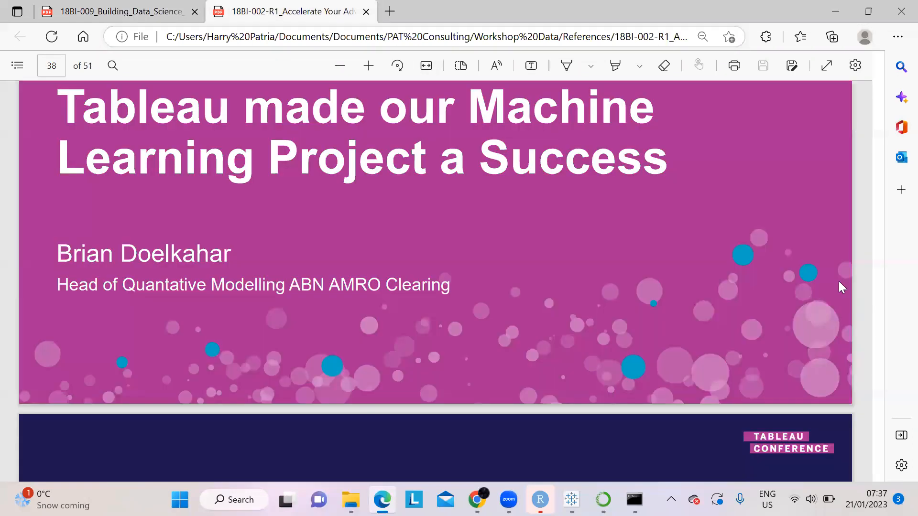
{"action": "left_click_drag", "start_coordinate": [878, 363], "coordinate": [870, 70]}
{"action": "scroll", "coordinate": [749, 218], "scroll_direction": "down", "scroll_amount": 7}
{"action": "scroll", "coordinate": [749, 220], "scroll_direction": "down", "scroll_amount": 11}
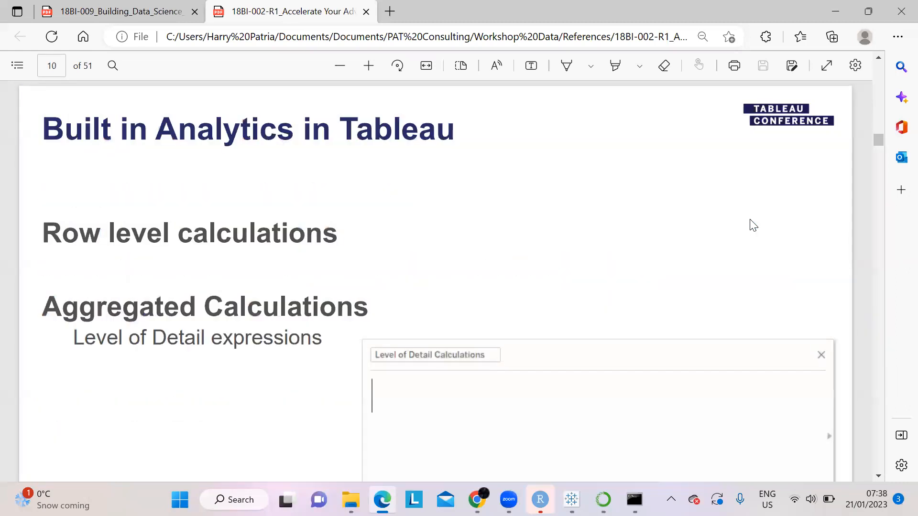
{"action": "scroll", "coordinate": [752, 225], "scroll_direction": "down", "scroll_amount": 8}
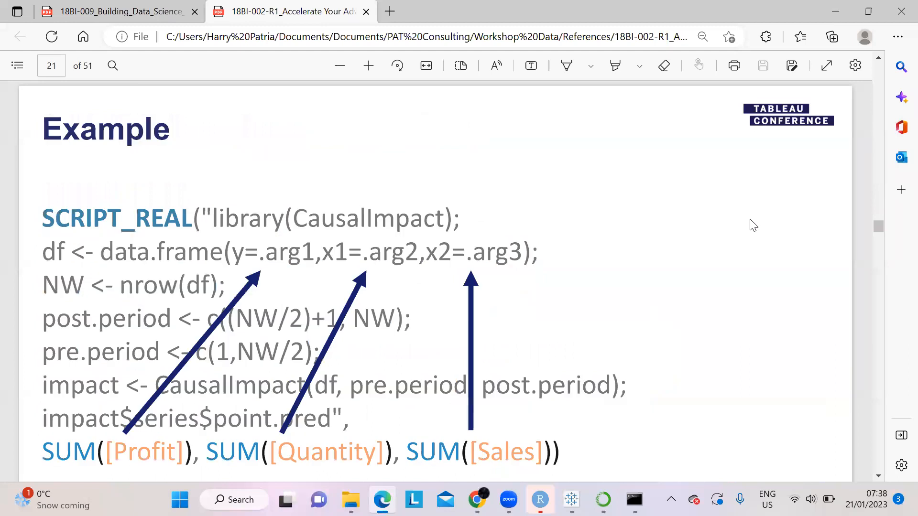
{"action": "scroll", "coordinate": [749, 219], "scroll_direction": "down", "scroll_amount": 9}
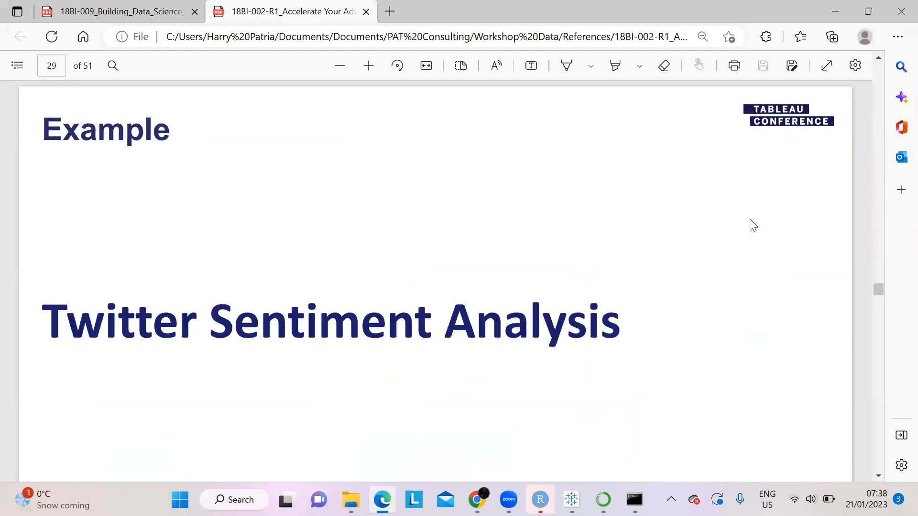
{"action": "scroll", "coordinate": [750, 220], "scroll_direction": "down", "scroll_amount": 8}
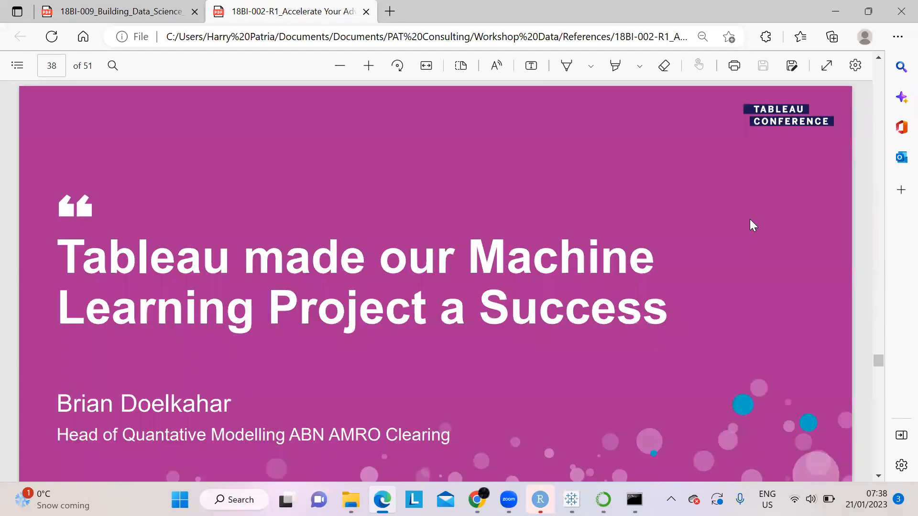
{"action": "scroll", "coordinate": [749, 219], "scroll_direction": "down", "scroll_amount": 7}
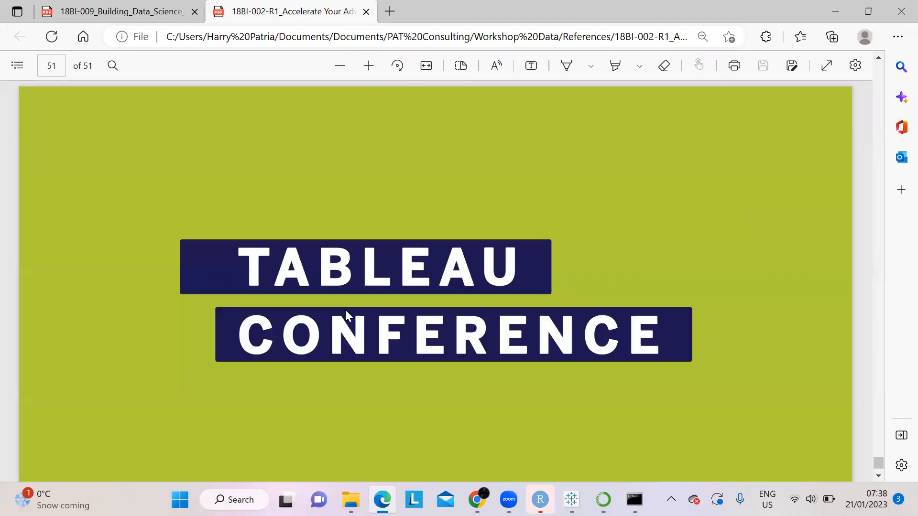
- Go back to the References folder and open the Advanced analytics with Python & R PDF
{"action": "key", "text": "alt+Tab"}
{"action": "scroll", "coordinate": [394, 367], "scroll_direction": "down", "scroll_amount": 1}
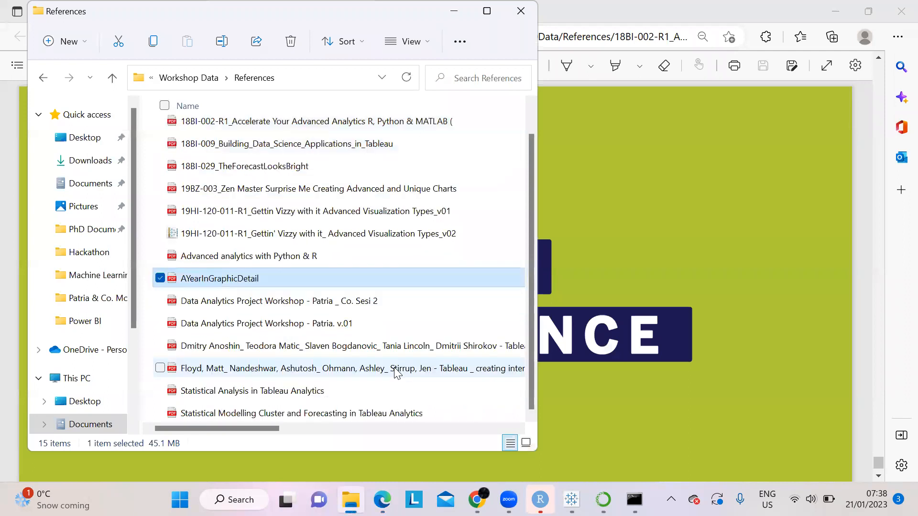
{"action": "double_click", "coordinate": [279, 257]}
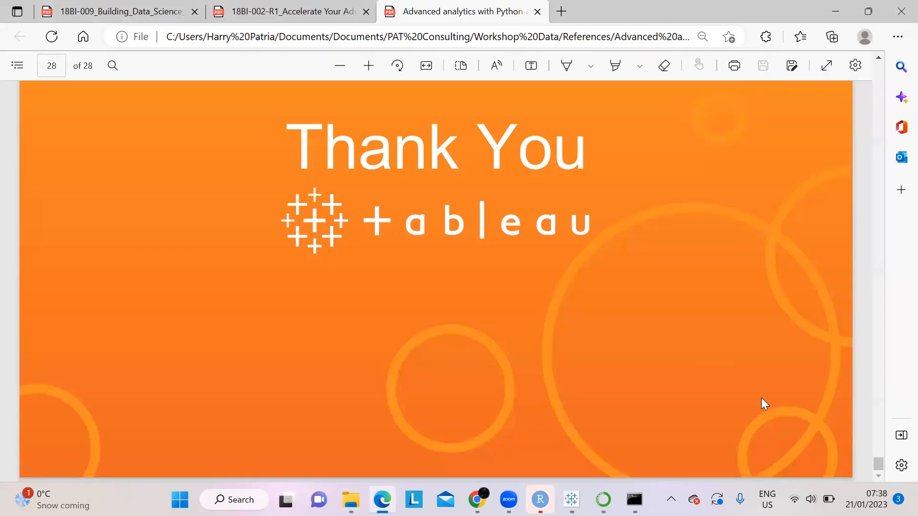
- Review the Advanced analytics with Python & R PDF from the start, covering SCRIPT functions, Install RServe and Installing TabPy
{"action": "left_click_drag", "start_coordinate": [879, 464], "coordinate": [847, 69]}
{"action": "scroll", "coordinate": [777, 186], "scroll_direction": "down", "scroll_amount": 20}
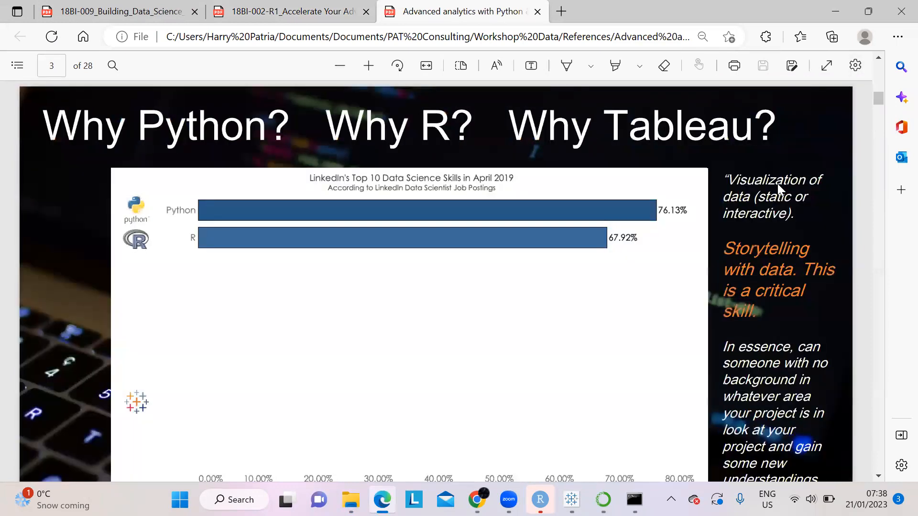
{"action": "scroll", "coordinate": [777, 186], "scroll_direction": "down", "scroll_amount": 20}
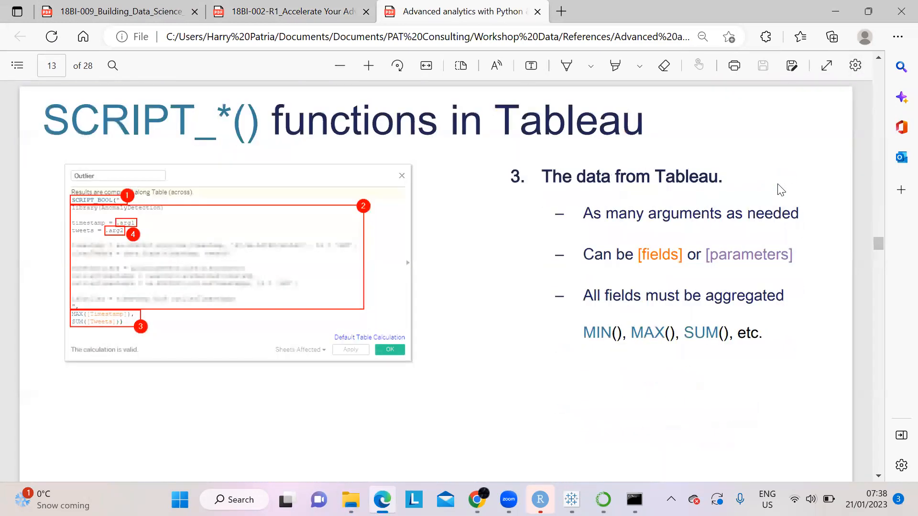
{"action": "key", "text": "Right"}
{"action": "key", "text": "Right"}
{"action": "key", "text": "Left"}
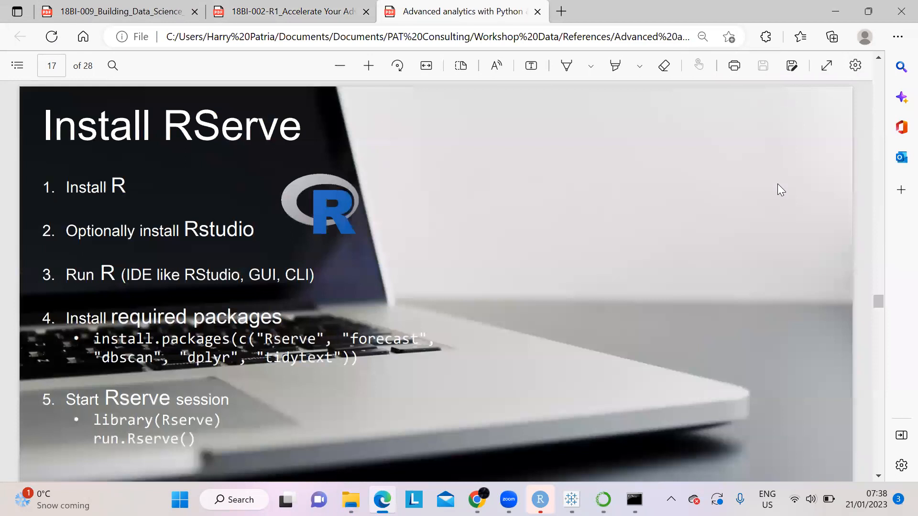
{"action": "key", "text": "Right"}
{"action": "key", "text": "Left"}
{"action": "key", "text": "Left"}
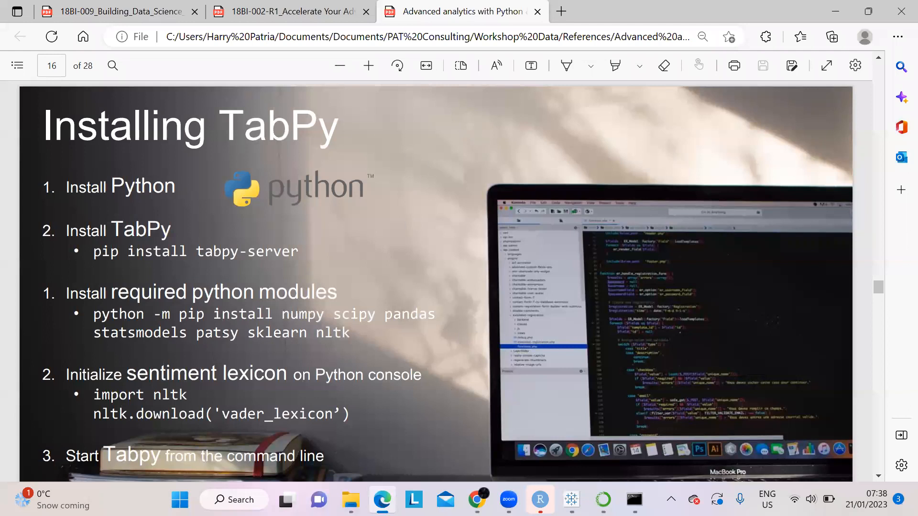
- Send the Advanced analytics with Python & R PDF to the Tableau, Python, KNIME#33 group chat and return to the Installing TabPy slide
{"action": "left_click", "coordinate": [477, 499]}
{"action": "left_click", "coordinate": [351, 500]}
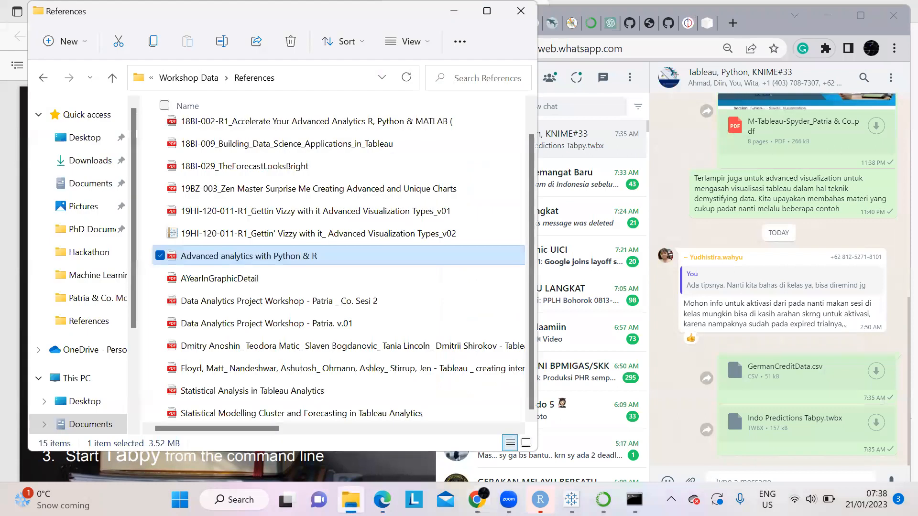
{"action": "scroll", "coordinate": [330, 249], "scroll_direction": "right", "scroll_amount": 2}
{"action": "left_click", "coordinate": [707, 263]}
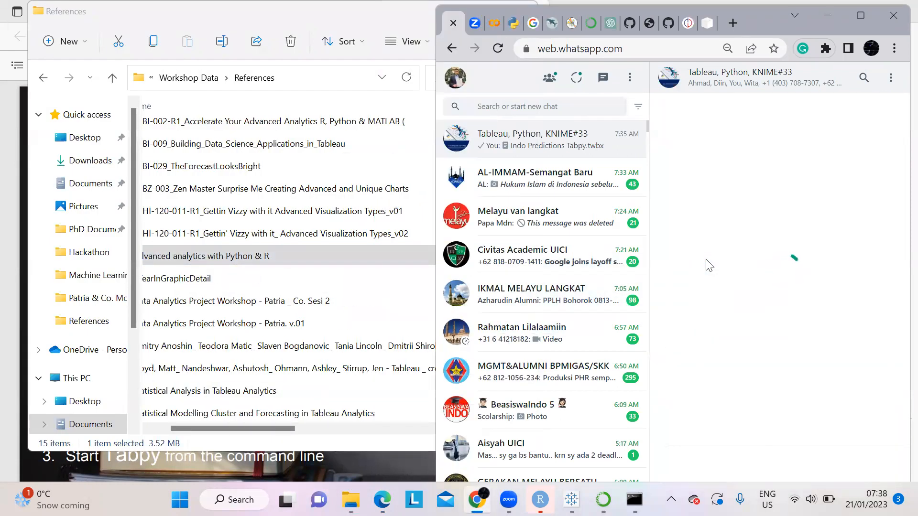
{"action": "key", "text": "Return"}
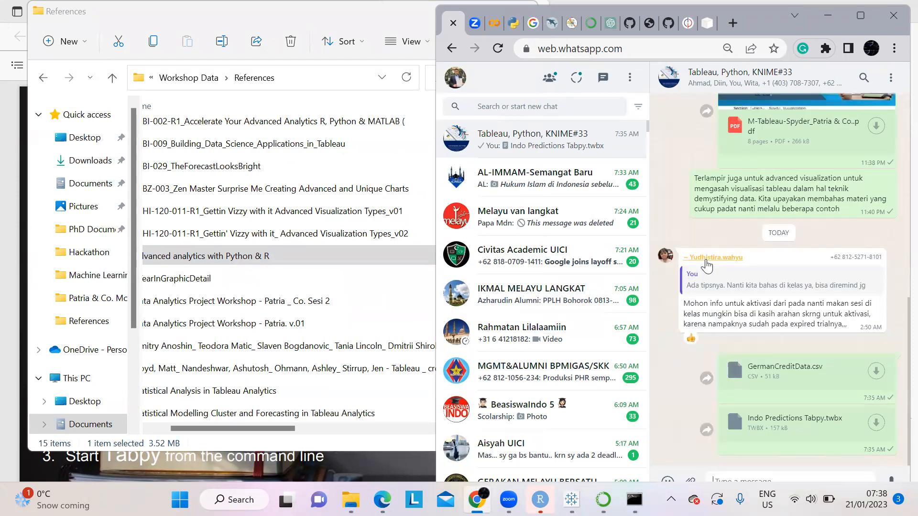
{"action": "left_click", "coordinate": [375, 9]}
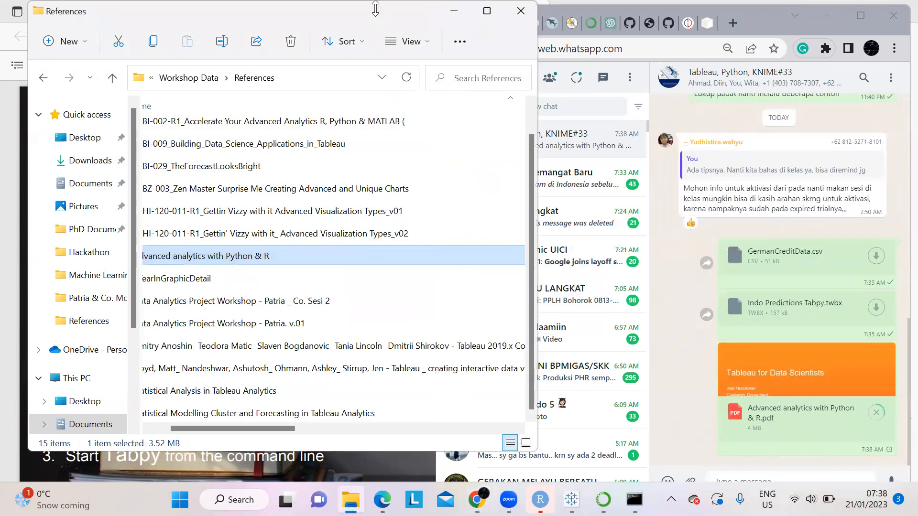
{"action": "left_click", "coordinate": [454, 8]}
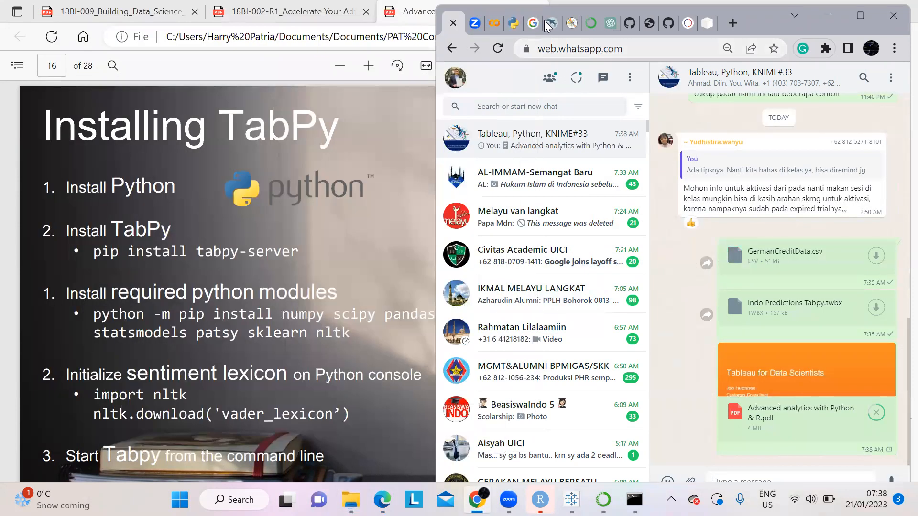
{"action": "left_click", "coordinate": [827, 16]}
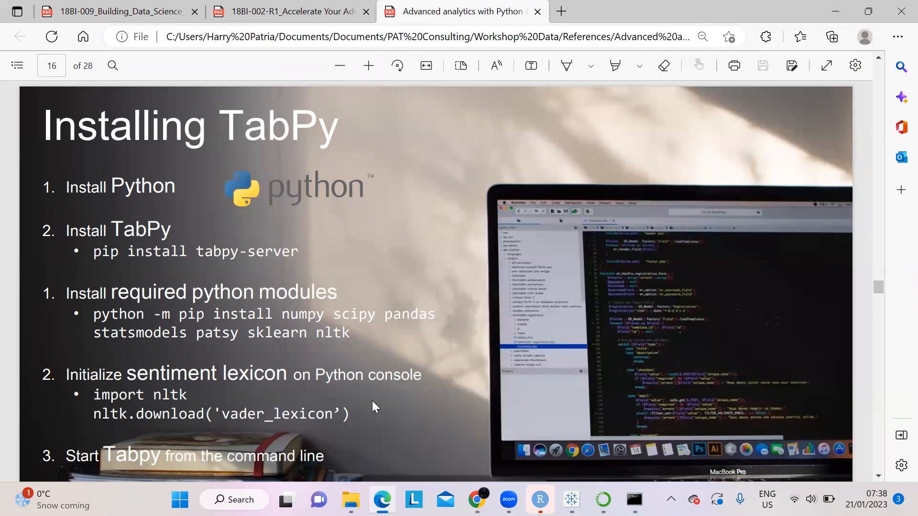
- Switch to Command Prompt, clear the unexecuted pip install tabpy command and start the TabPy server with the tabpy command
{"action": "key", "text": "alt+Tab"}
{"action": "left_click_drag", "start_coordinate": [266, 72], "coordinate": [587, 211]}
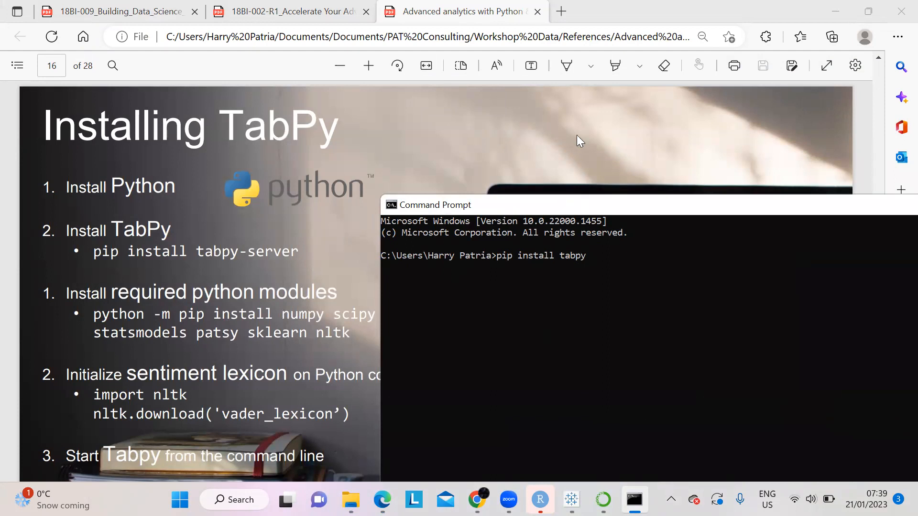
{"action": "left_click_drag", "start_coordinate": [578, 140], "coordinate": [655, 177]}
{"action": "key", "text": "BackSpace"}
{"action": "key", "text": "BackSpace"}
{"action": "key", "text": "BackSpace"}
{"action": "key", "text": "BackSpace"}
{"action": "key", "text": "BackSpace"}
{"action": "key", "text": "BackSpace"}
{"action": "key", "text": "BackSpace"}
{"action": "key", "text": "BackSpace"}
{"action": "key", "text": "BackSpace"}
{"action": "key", "text": "BackSpace"}
{"action": "key", "text": "BackSpace"}
{"action": "key", "text": "BackSpace"}
{"action": "key", "text": "BackSpace"}
{"action": "key", "text": "BackSpace"}
{"action": "key", "text": "BackSpace"}
{"action": "key", "text": "BackSpace"}
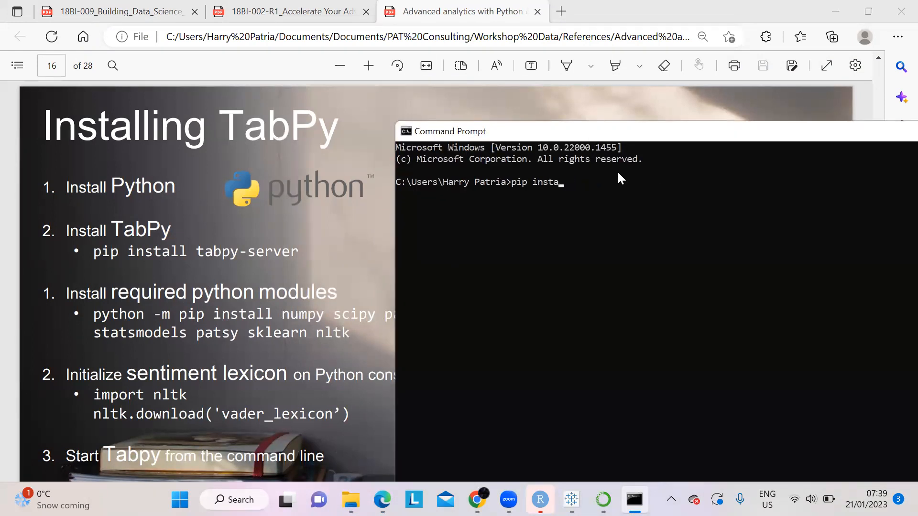
{"action": "type", "text": "tabpy"}
{"action": "key", "text": "Return"}
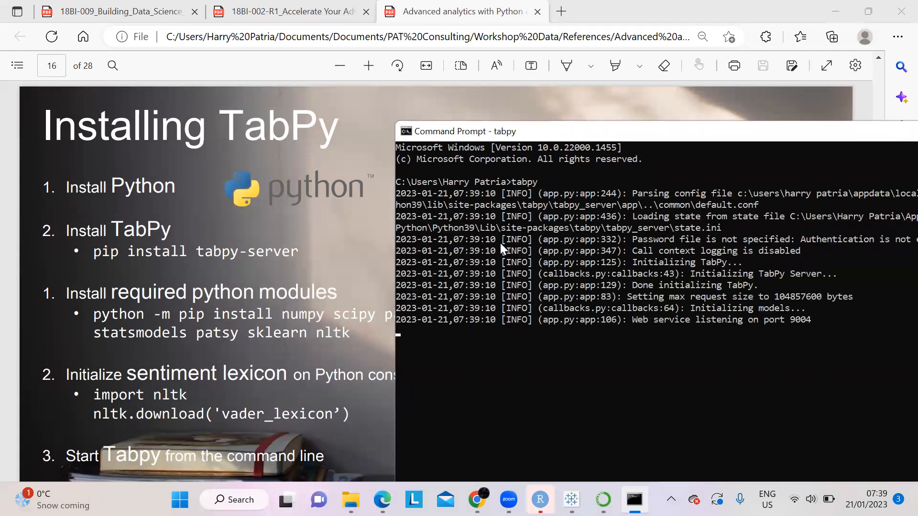
- Return to the PDF and review the Installing TabPy slide down to the Github link for install details
{"action": "left_click", "coordinate": [338, 244]}
{"action": "scroll", "coordinate": [383, 292], "scroll_direction": "down", "scroll_amount": 3}
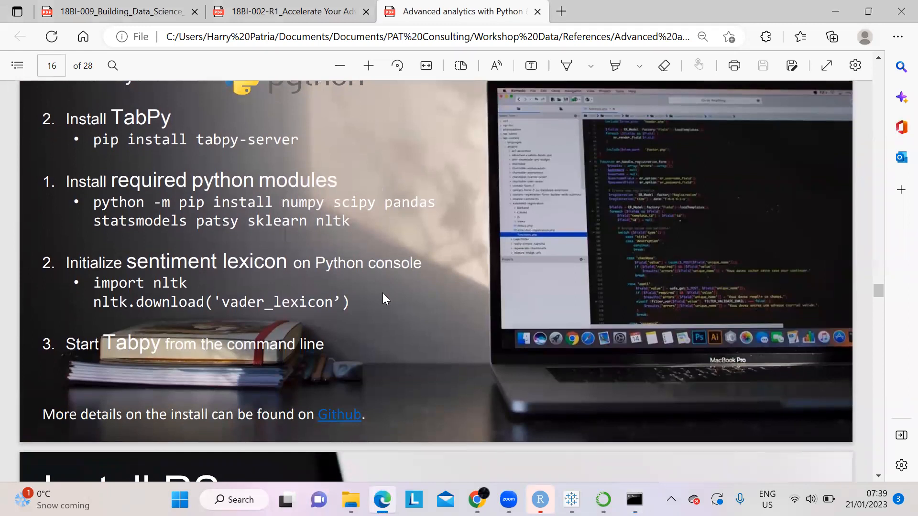
{"action": "scroll", "coordinate": [382, 299], "scroll_direction": "up", "scroll_amount": 1}
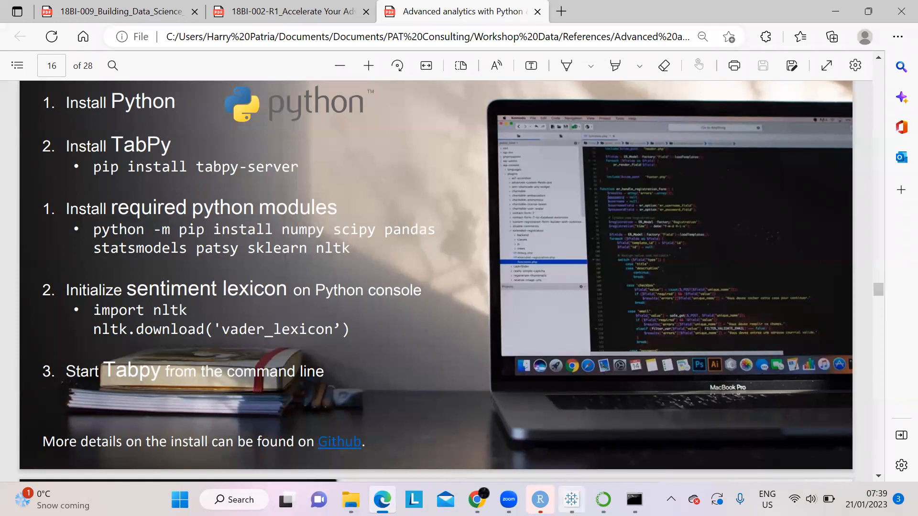
- Switch to File Explorer and go to the Workbooks folder inside My Tableau Repository
{"action": "left_click", "coordinate": [572, 500]}
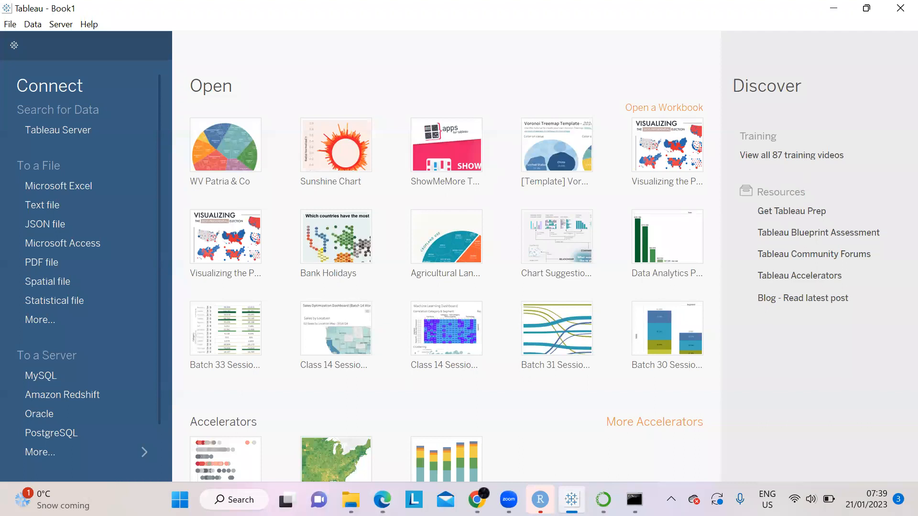
{"action": "left_click", "coordinate": [351, 500]}
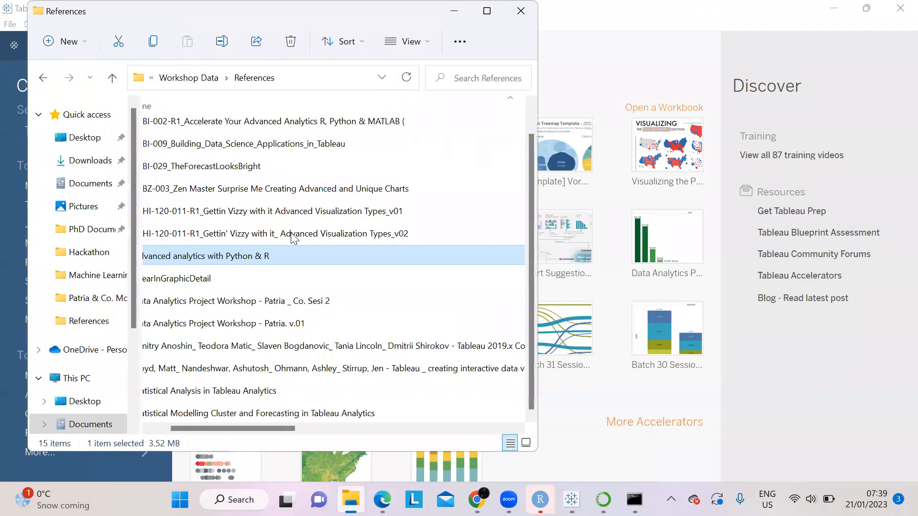
{"action": "left_click", "coordinate": [47, 78]}
{"action": "left_click", "coordinate": [47, 78]}
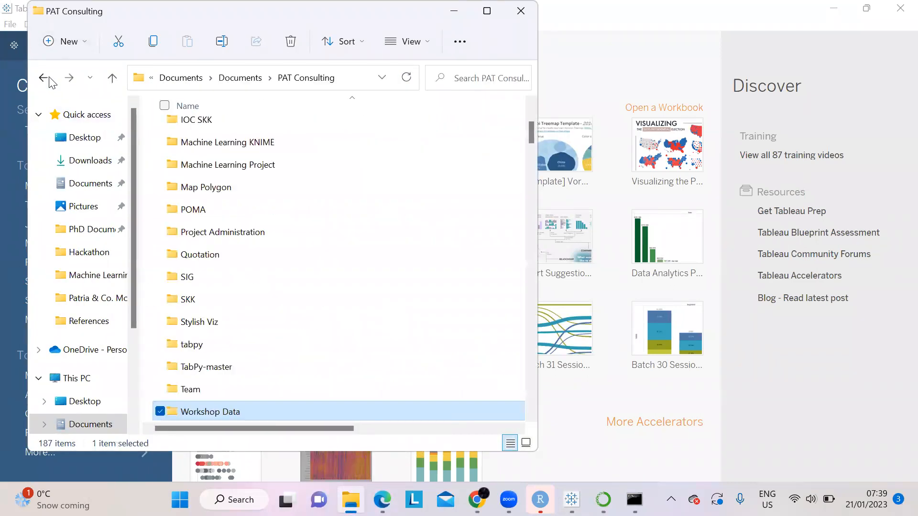
{"action": "left_click", "coordinate": [47, 78]}
{"action": "left_click", "coordinate": [44, 78]}
{"action": "left_click", "coordinate": [44, 77]}
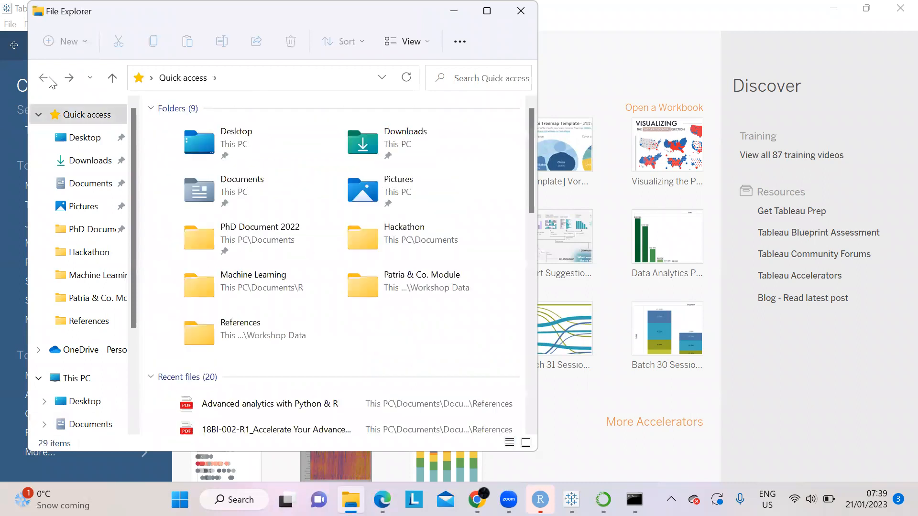
{"action": "left_click", "coordinate": [69, 78]}
{"action": "left_click", "coordinate": [69, 78]}
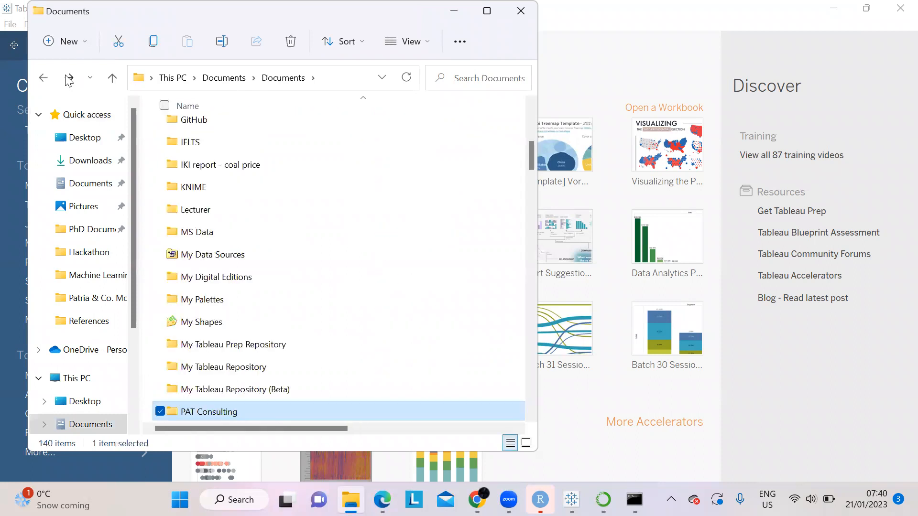
{"action": "double_click", "coordinate": [190, 366]}
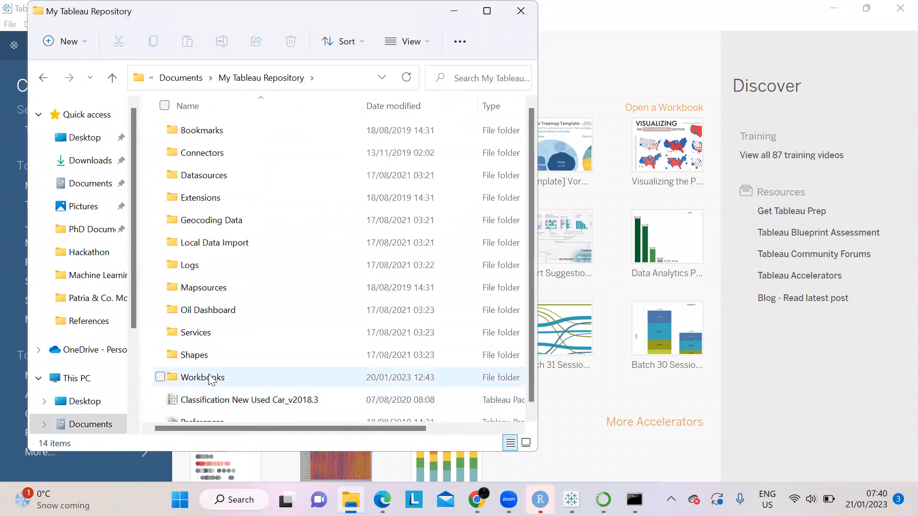
{"action": "double_click", "coordinate": [242, 375]}
- Open the Indo Predictions Tabpy workbook in Tableau and allow its analytics extension scripts to run
{"action": "scroll", "coordinate": [261, 261], "scroll_direction": "down", "scroll_amount": 6}
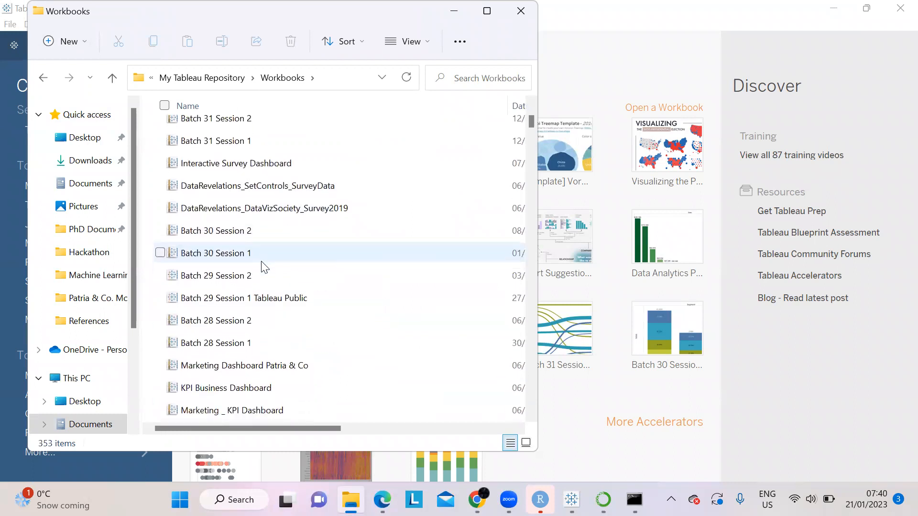
{"action": "scroll", "coordinate": [261, 261], "scroll_direction": "down", "scroll_amount": 2}
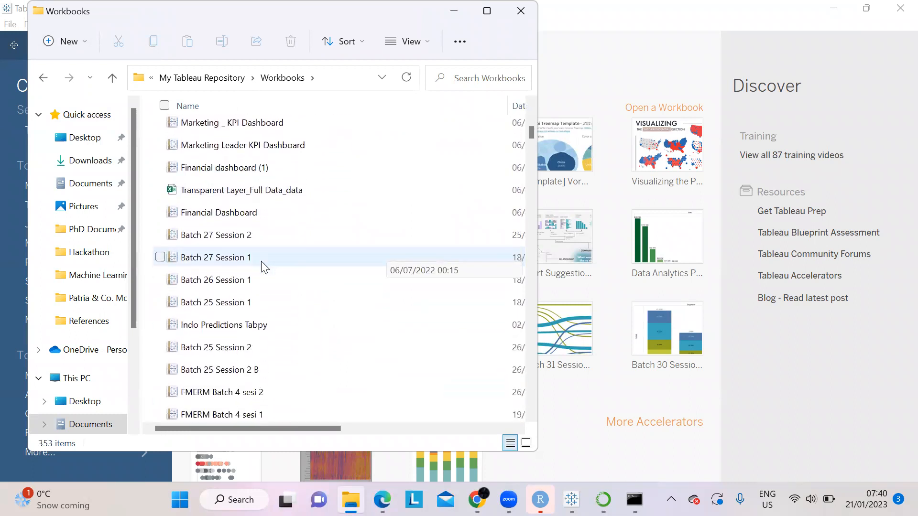
{"action": "left_click", "coordinate": [238, 324]}
{"action": "double_click", "coordinate": [238, 324]}
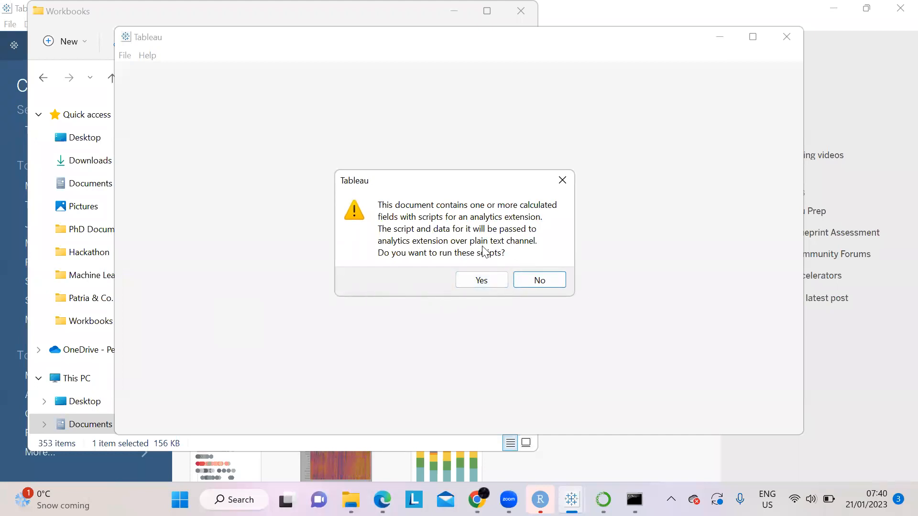
{"action": "left_click", "coordinate": [482, 276]}
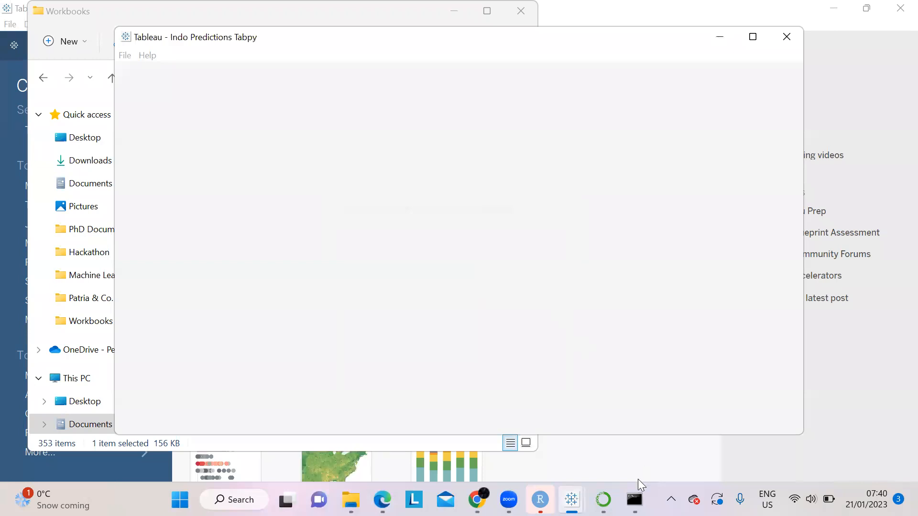
- Check the TabPy log in Command Prompt while the workbook loads, then return to the workbook and maximize its window
{"action": "left_click", "coordinate": [634, 500]}
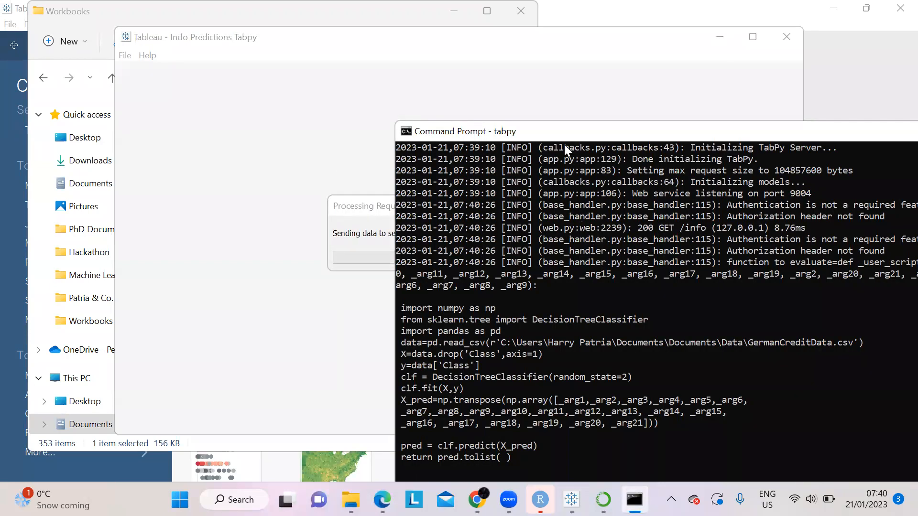
{"action": "left_click", "coordinate": [314, 57]}
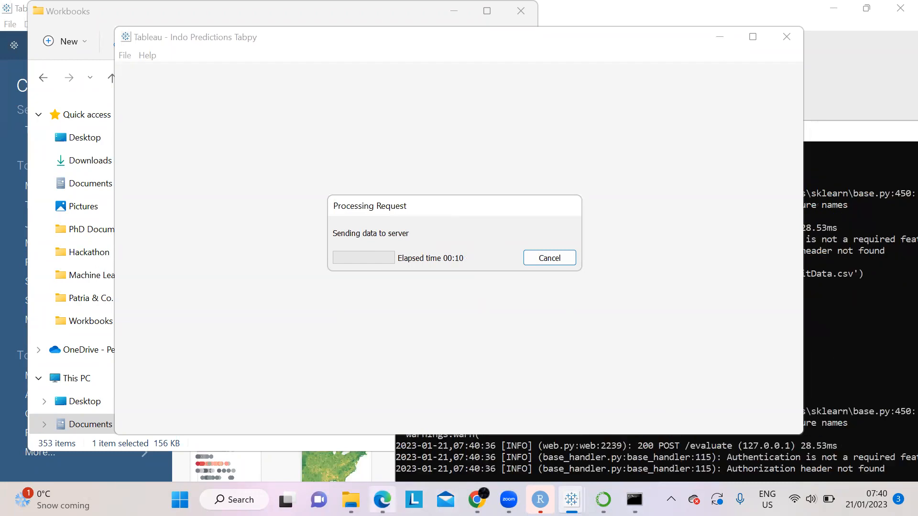
{"action": "left_click", "coordinate": [382, 500]}
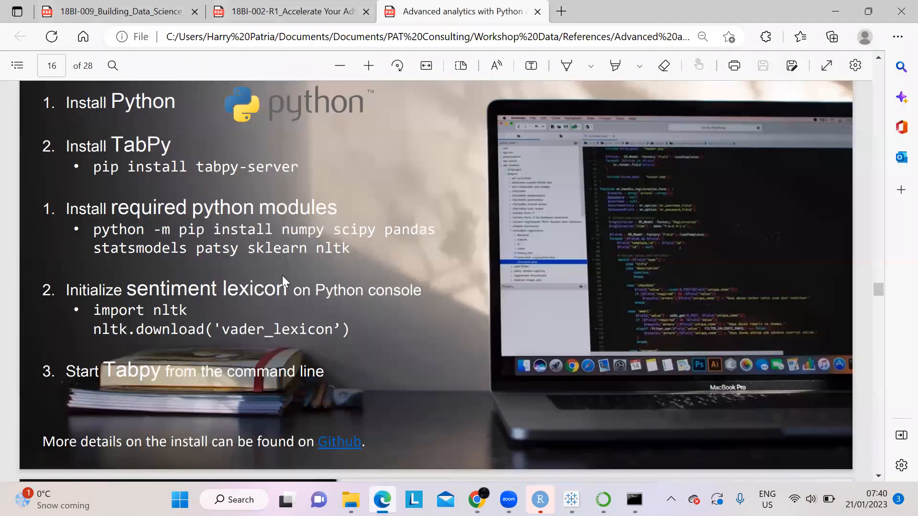
{"action": "left_click", "coordinate": [634, 499]}
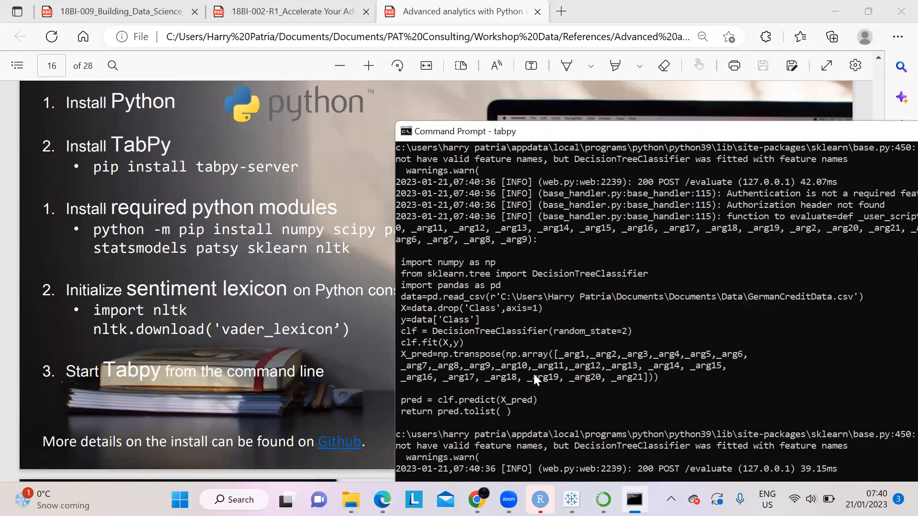
{"action": "left_click", "coordinate": [571, 500]}
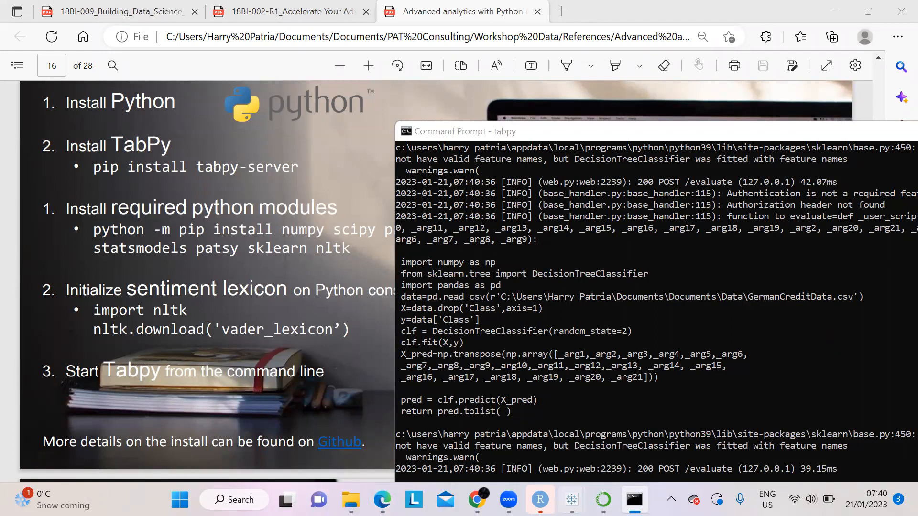
{"action": "left_click", "coordinate": [629, 426]}
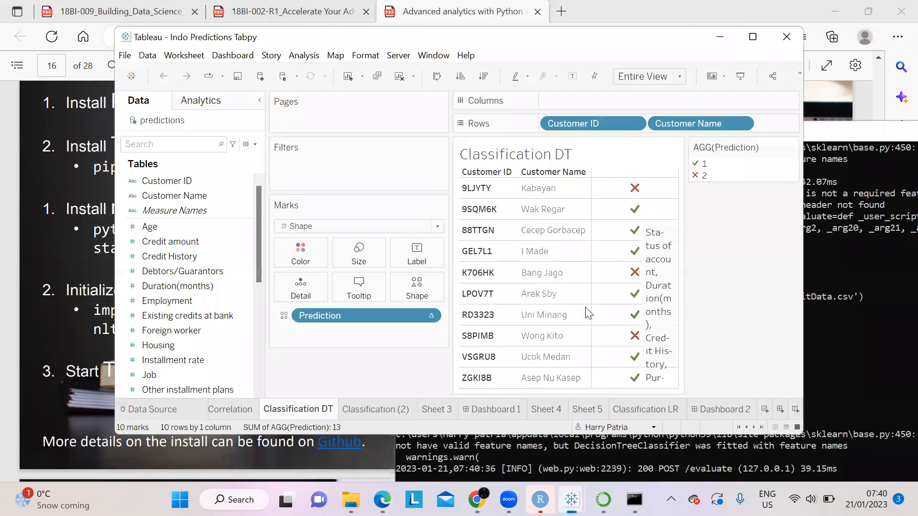
{"action": "left_click", "coordinate": [753, 37]}
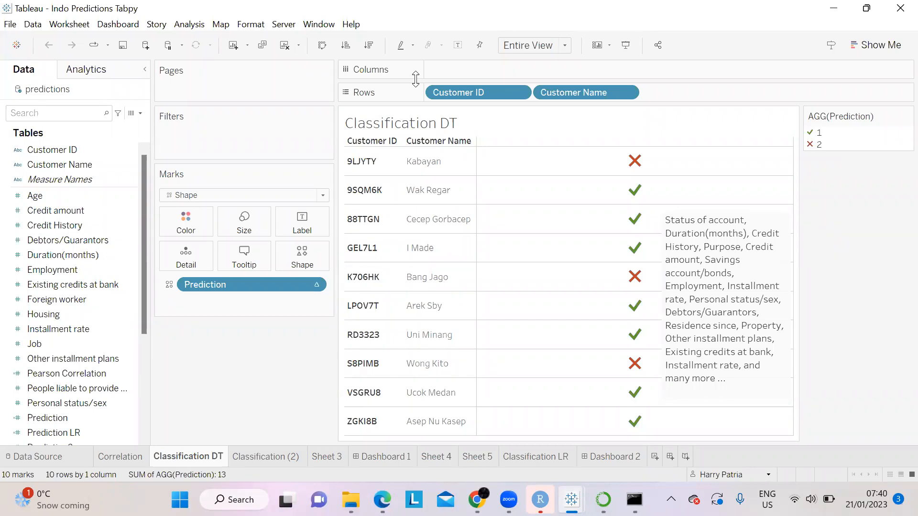
- Open the analytics extension connection settings, test the TabPy connection on localhost port 9004 and close the settings
{"action": "left_click", "coordinate": [350, 25]}
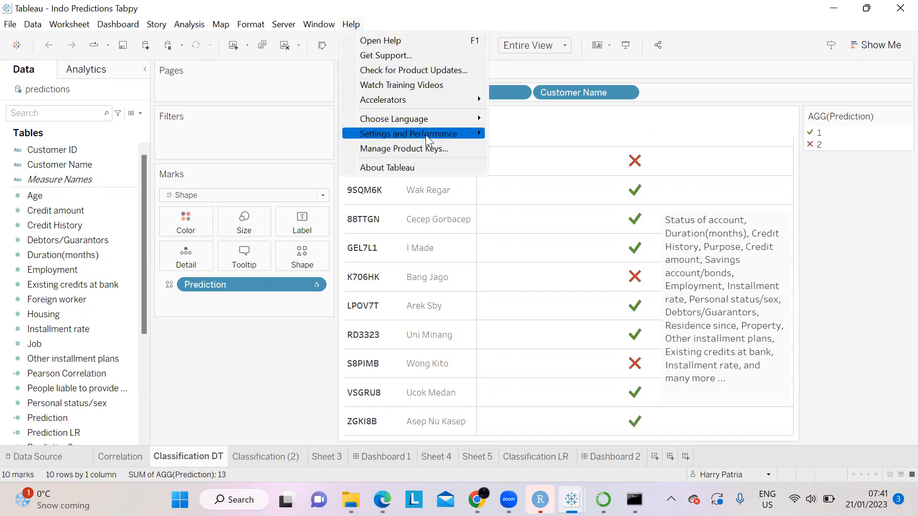
{"action": "mouse_move", "coordinate": [425, 135]}
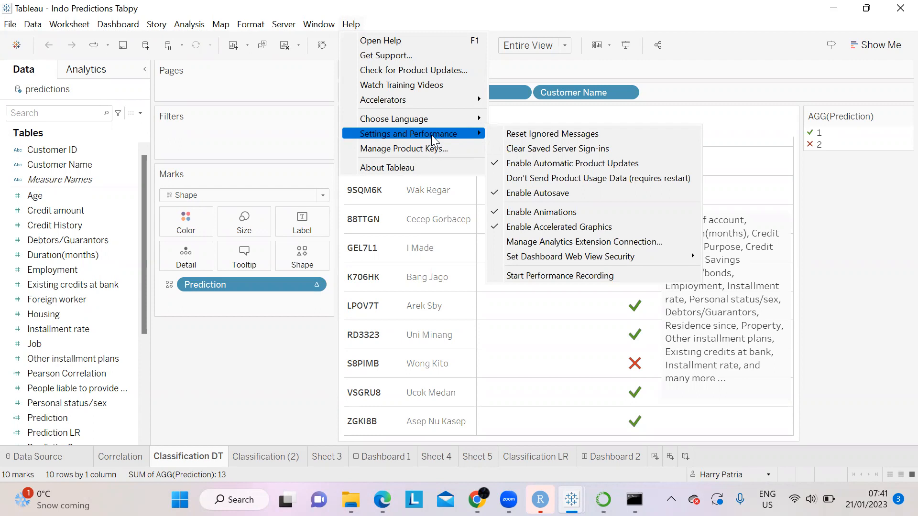
{"action": "left_click", "coordinate": [634, 239]}
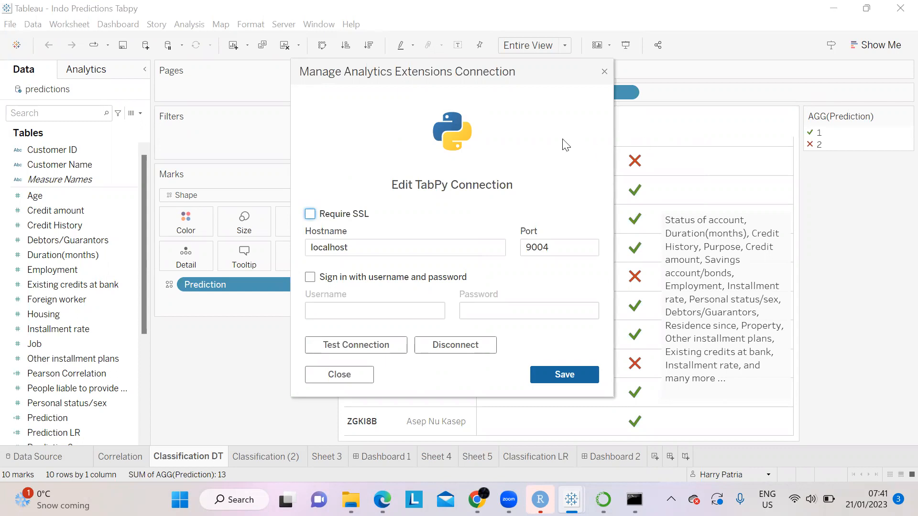
{"action": "left_click", "coordinate": [386, 352]}
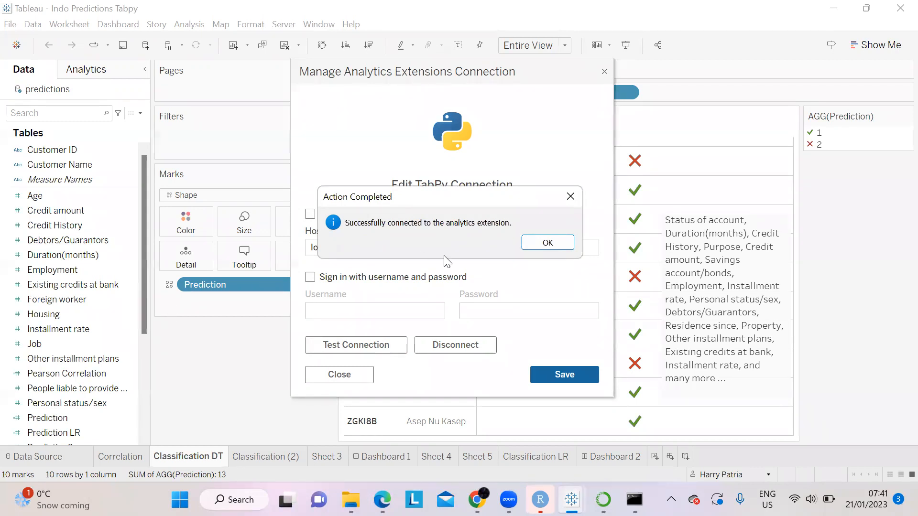
{"action": "left_click", "coordinate": [546, 244]}
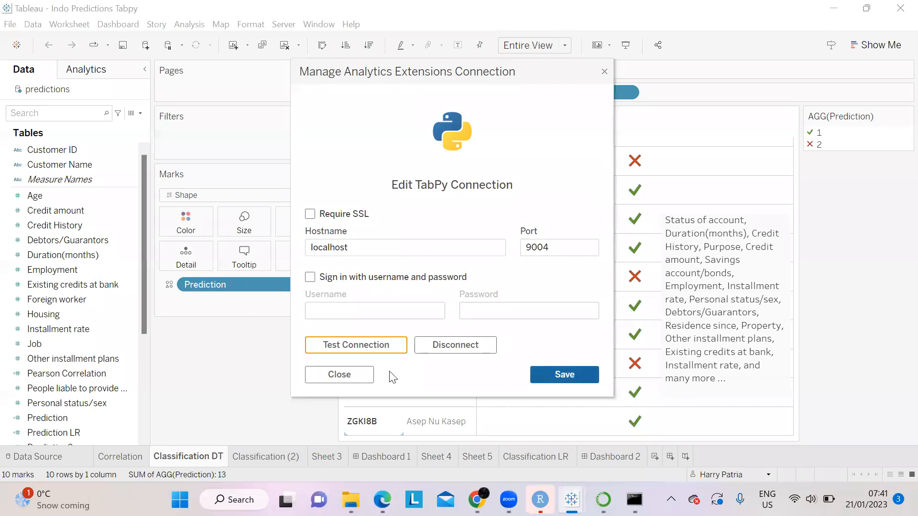
{"action": "left_click", "coordinate": [343, 372]}
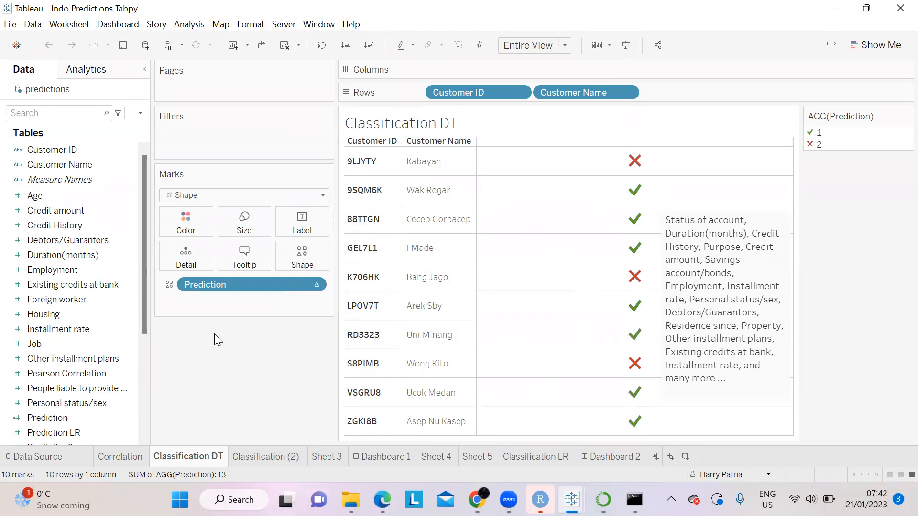
{"action": "left_click", "coordinate": [78, 242]}
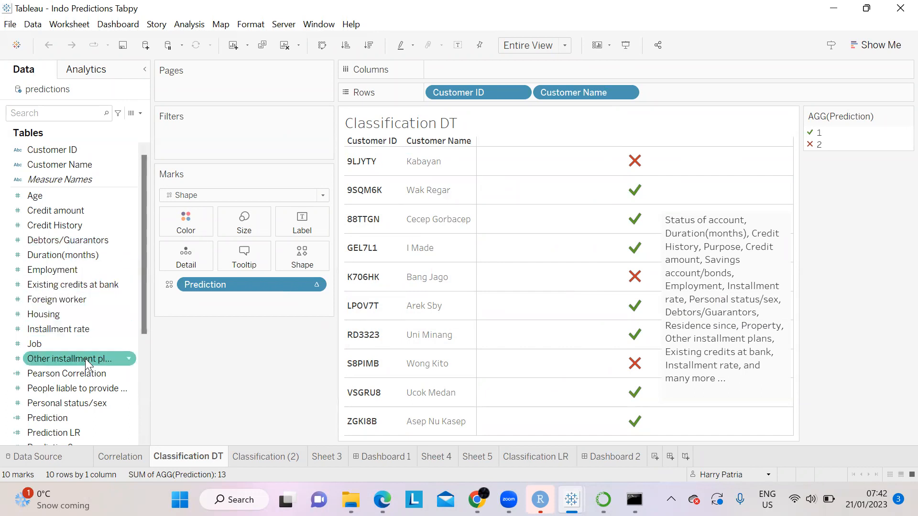
- Open the Prediction calculated field for editing, hide the function reference and enlarge the editor so the whole script is readable
{"action": "scroll", "coordinate": [85, 359], "scroll_direction": "down", "scroll_amount": 3}
{"action": "left_click", "coordinate": [130, 297]}
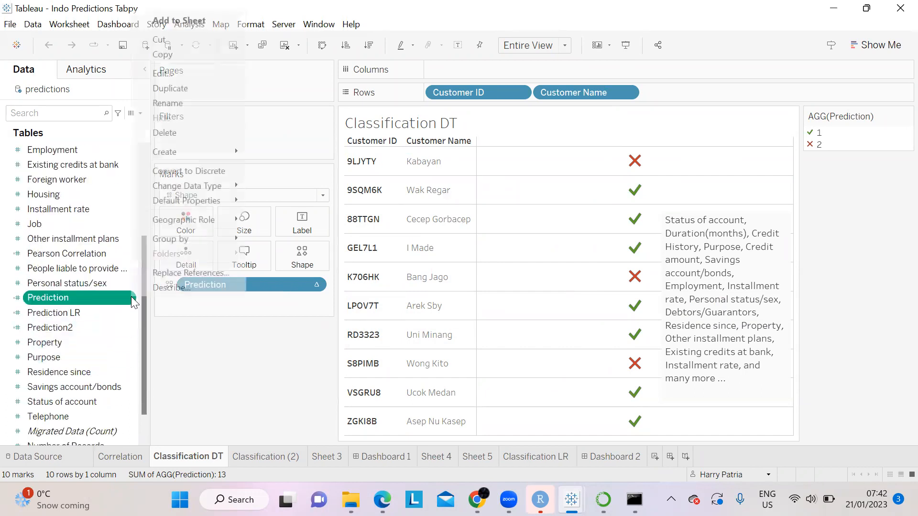
{"action": "left_click", "coordinate": [175, 75]}
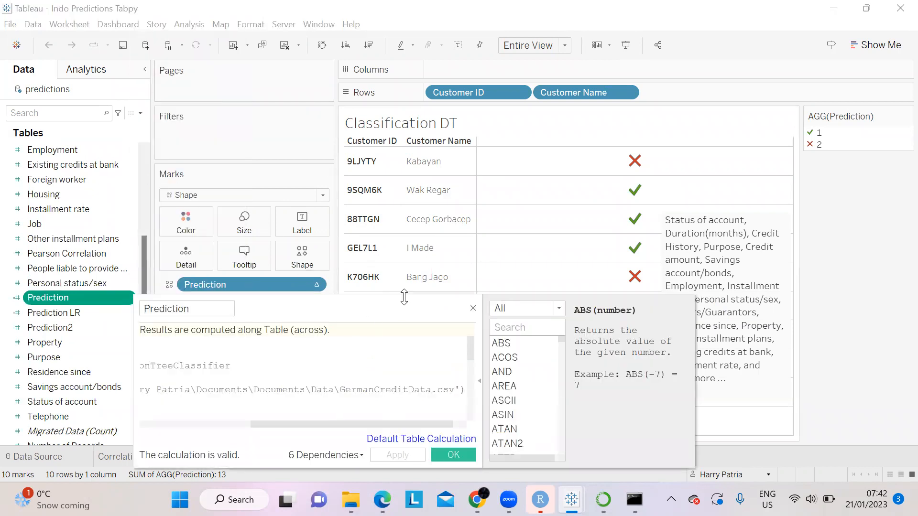
{"action": "left_click_drag", "start_coordinate": [390, 309], "coordinate": [426, 139]}
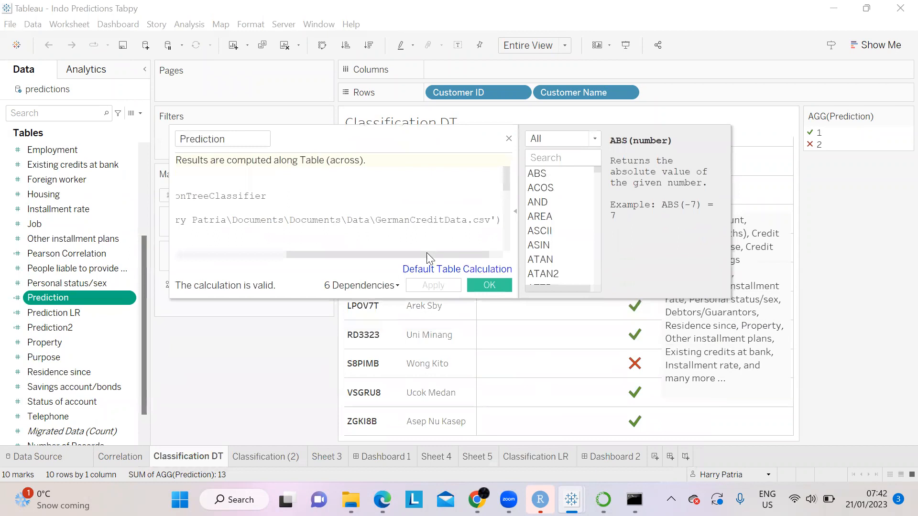
{"action": "left_click_drag", "start_coordinate": [421, 255], "coordinate": [292, 242]}
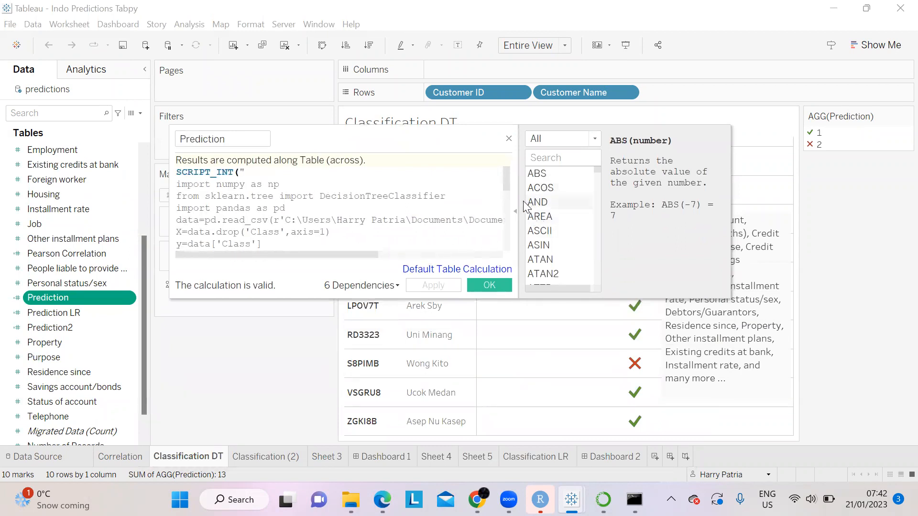
{"action": "left_click", "coordinate": [515, 214]}
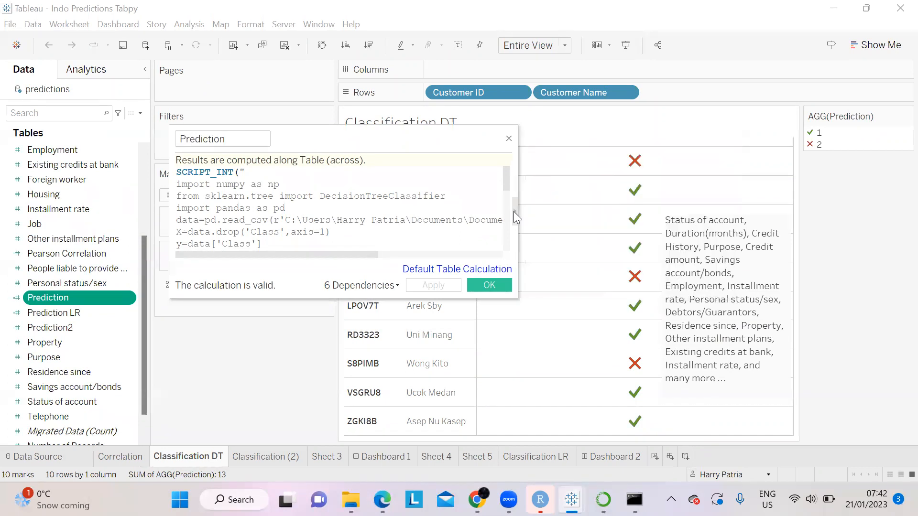
{"action": "left_click_drag", "start_coordinate": [517, 301], "coordinate": [901, 476]}
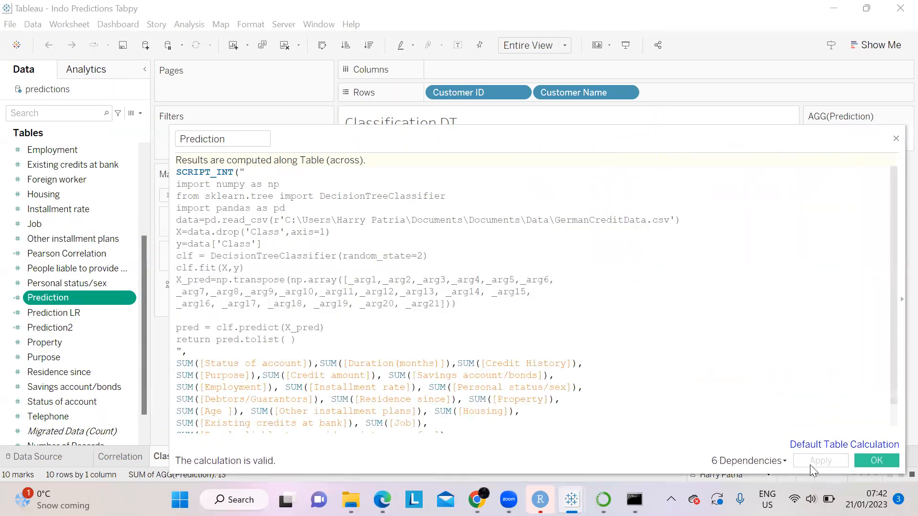
- Review the script's import lines, highlighting DecisionTreeClassifier and the start of the GermanCreditData.csv path in the read_csv line
{"action": "left_click", "coordinate": [230, 185]}
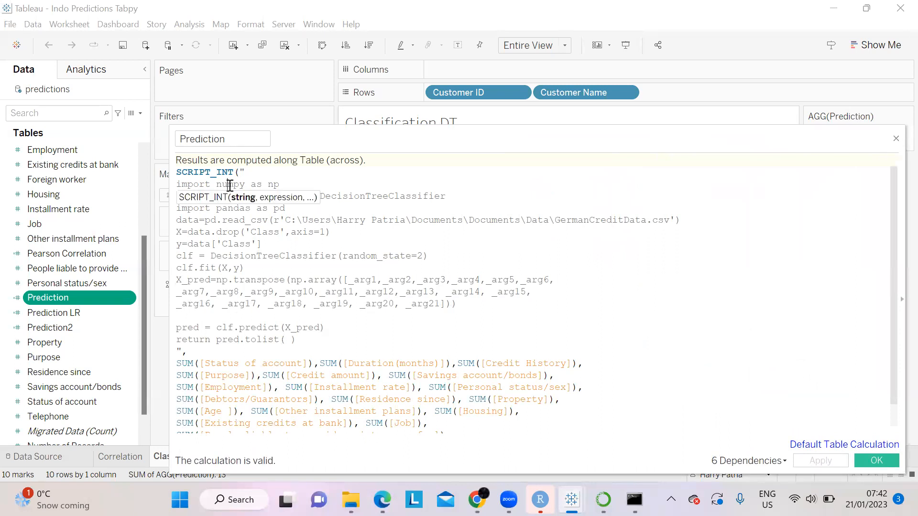
{"action": "left_click", "coordinate": [356, 232]}
{"action": "left_click", "coordinate": [261, 196]}
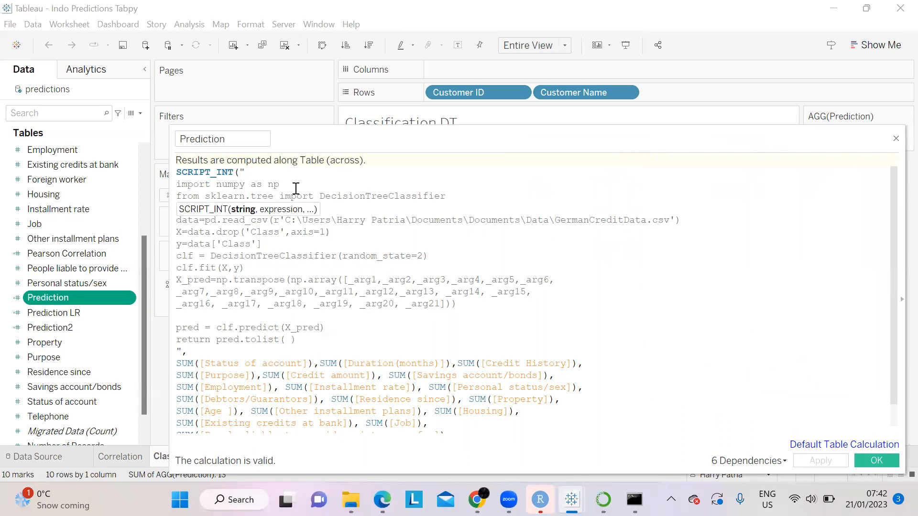
{"action": "left_click_drag", "start_coordinate": [320, 196], "coordinate": [457, 200]}
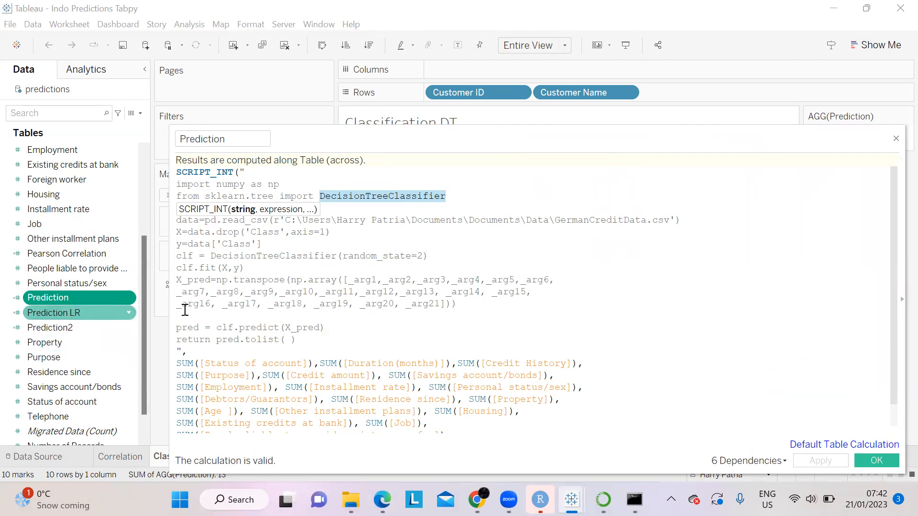
{"action": "left_click", "coordinate": [459, 197]}
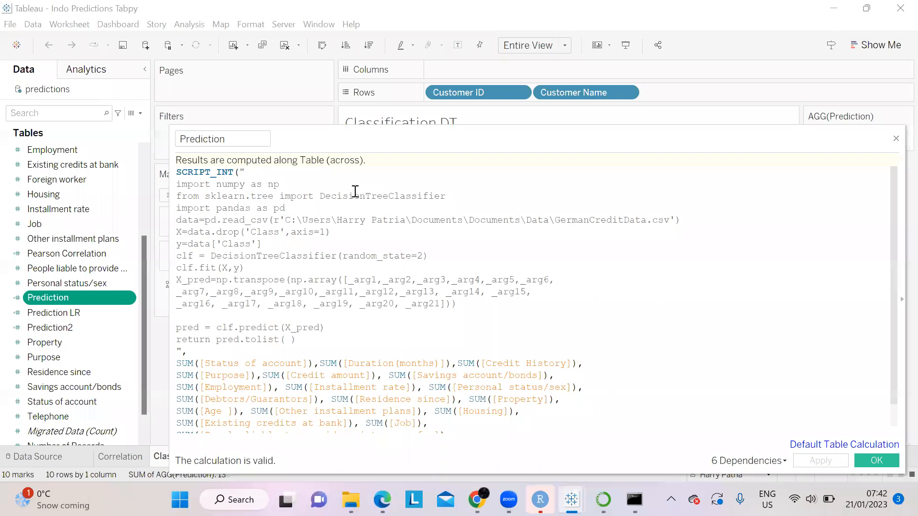
{"action": "left_click", "coordinate": [306, 205]}
{"action": "left_click", "coordinate": [562, 239]}
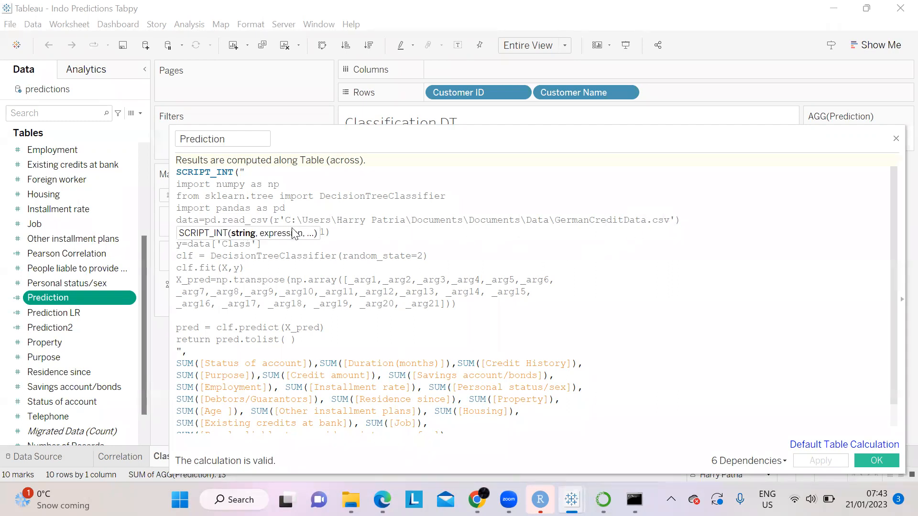
{"action": "left_click_drag", "start_coordinate": [285, 220], "coordinate": [388, 221]}
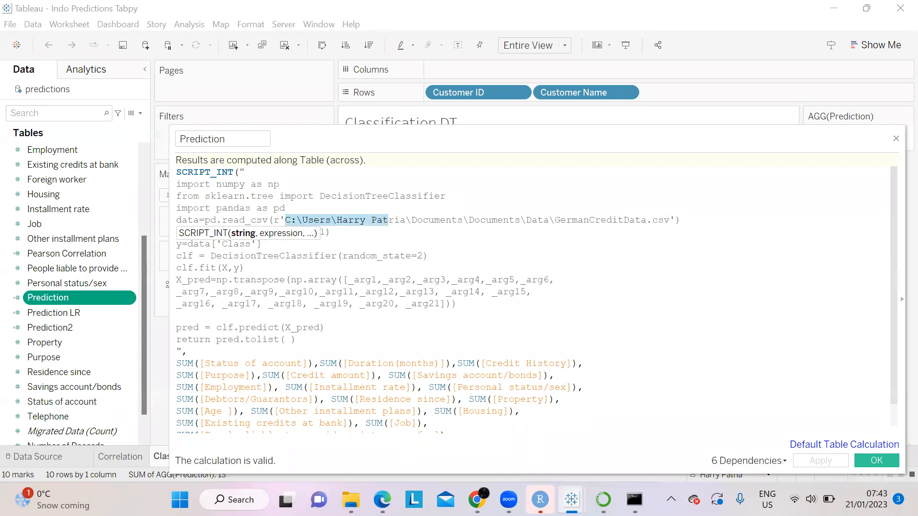
- Switch to File Explorer and copy the path of the Transparent Layer_Full Data_data file in the Workbooks folder
{"action": "left_click", "coordinate": [351, 499]}
{"action": "left_click", "coordinate": [255, 187]}
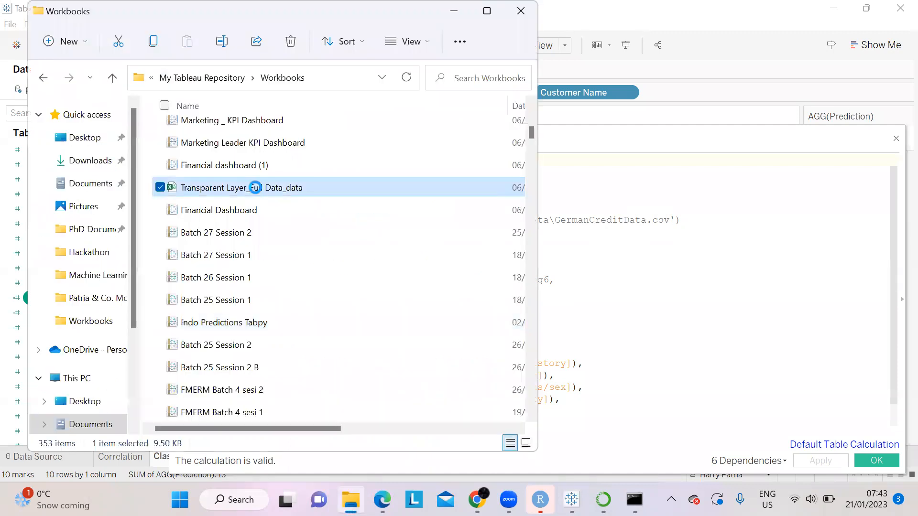
{"action": "right_click", "coordinate": [257, 190]}
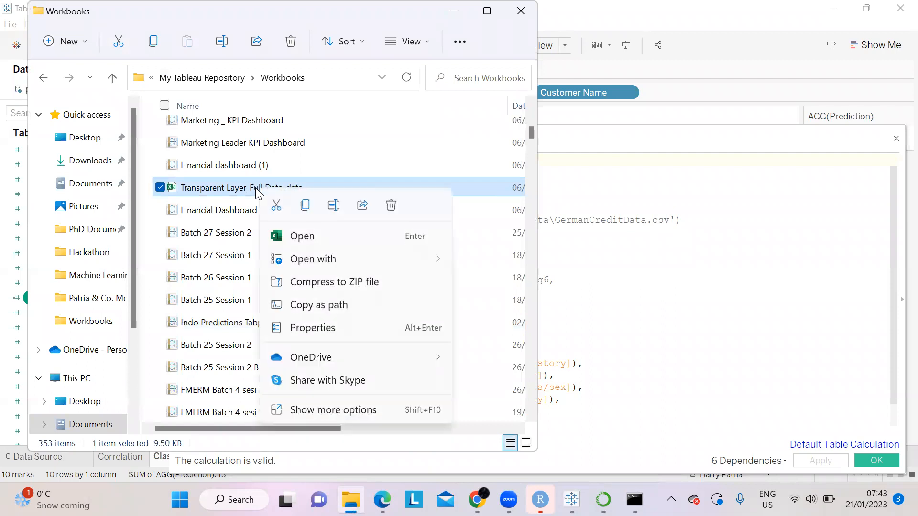
{"action": "left_click", "coordinate": [334, 305]}
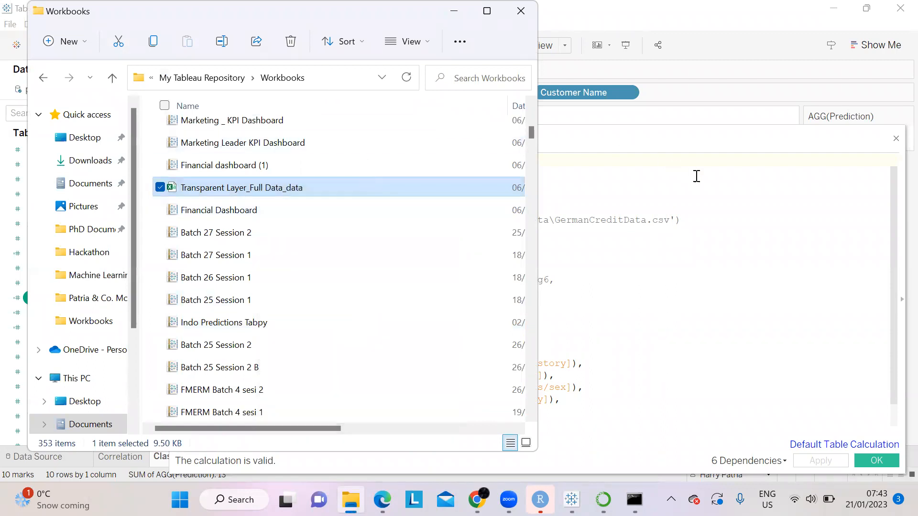
- Back in Tableau's Prediction script, paste the copied file path on a new line below the read_csv line and delete that line again
{"action": "left_click", "coordinate": [707, 217]}
{"action": "key", "text": "Return"}
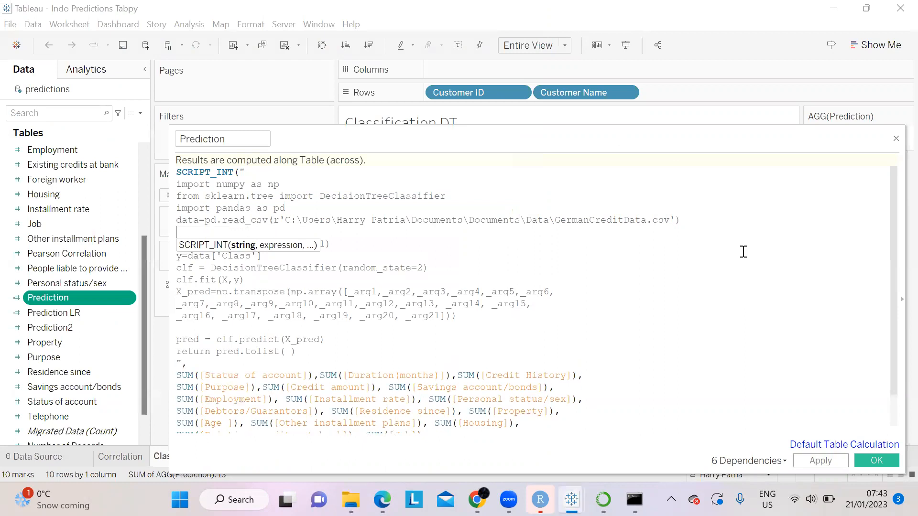
{"action": "type", "text": "\"C:\\Users\\Harry Patria\\Documents\\Documents\\My Tableau Repository\\Workbooks\\Transparent Layer_Full Data_data.csv\""}
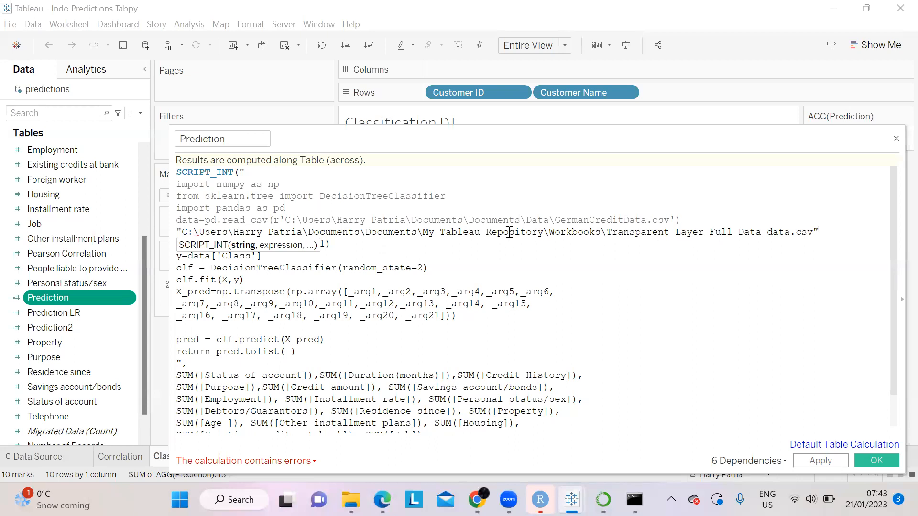
{"action": "triple_click", "coordinate": [177, 231]}
{"action": "key", "text": "Delete"}
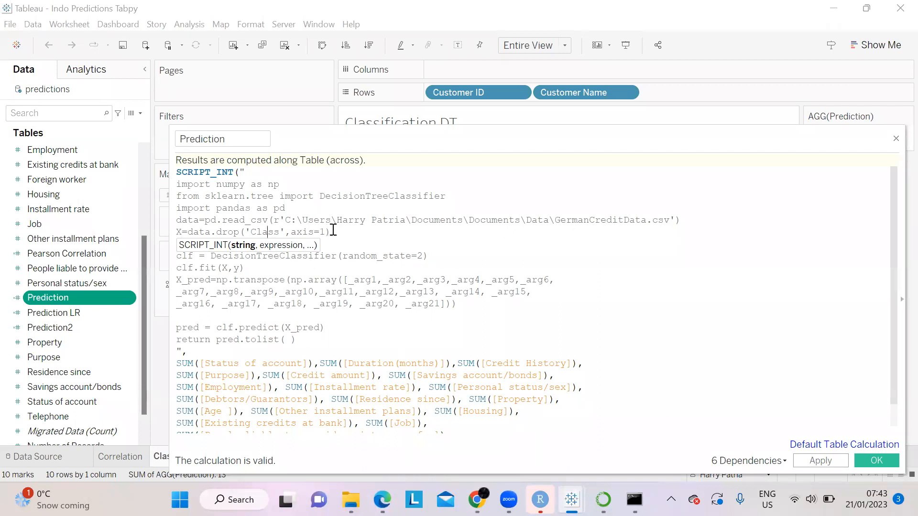
- Examine the script lines that define X and y from the Class column, create the DecisionTreeClassifier and fit the model
{"action": "left_click", "coordinate": [265, 232]}
{"action": "left_click", "coordinate": [356, 237]}
{"action": "left_click", "coordinate": [355, 268]}
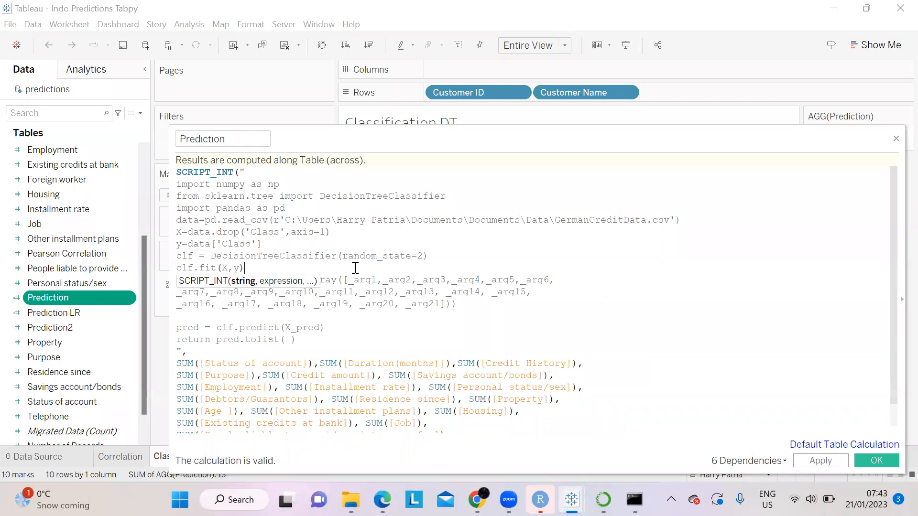
{"action": "left_click", "coordinate": [272, 244]}
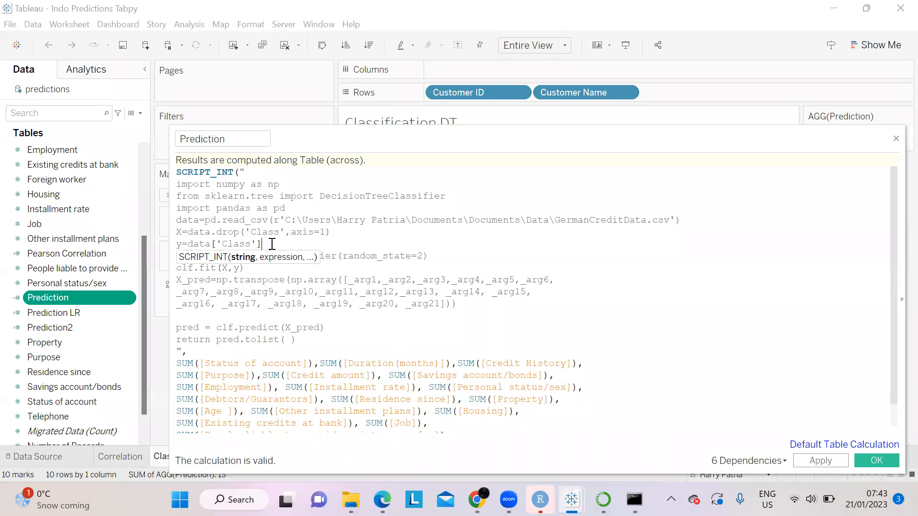
{"action": "left_click", "coordinate": [229, 245]}
{"action": "left_click", "coordinate": [334, 235]}
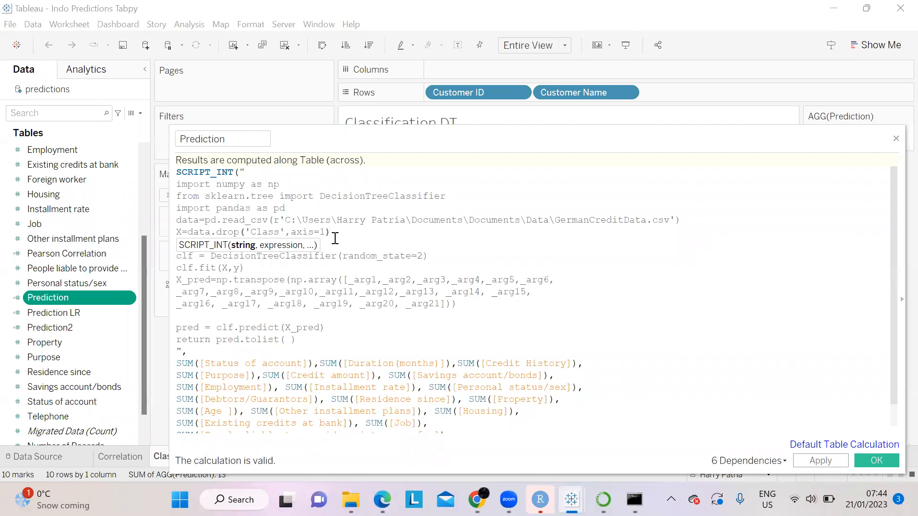
{"action": "left_click", "coordinate": [389, 243]}
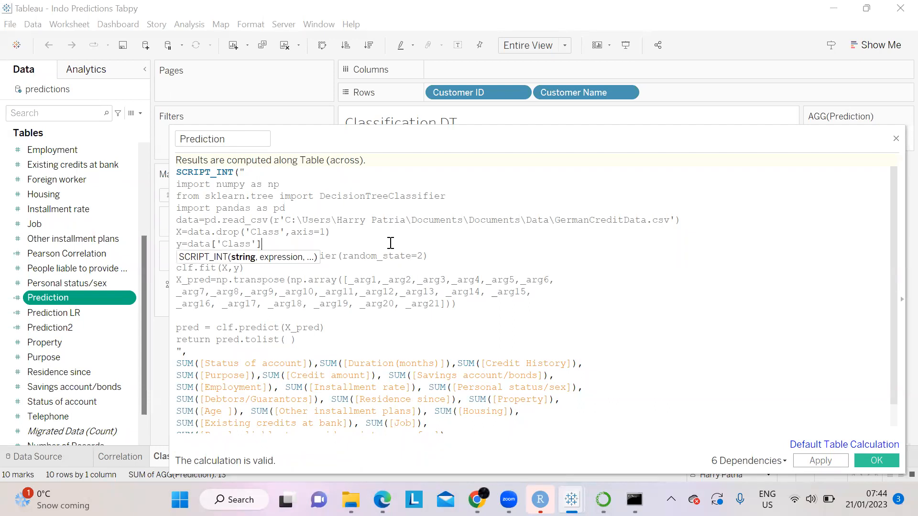
{"action": "left_click", "coordinate": [417, 280]}
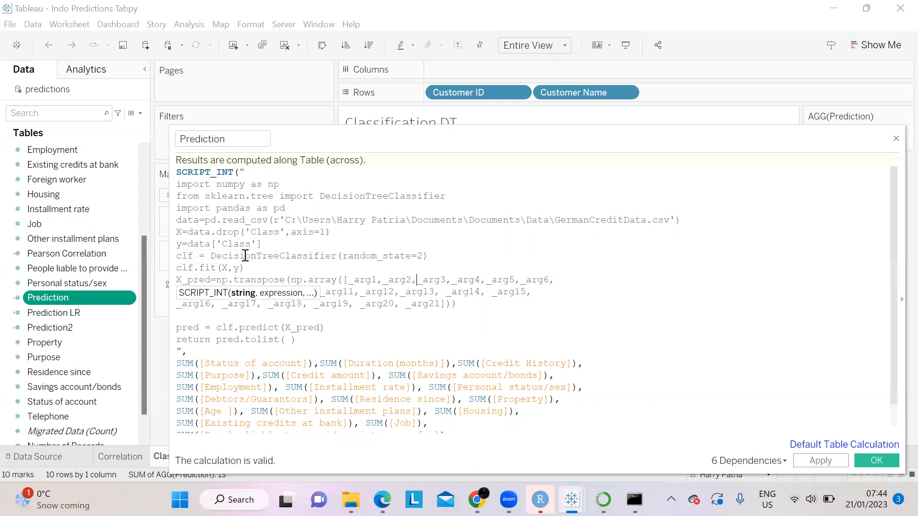
{"action": "left_click", "coordinate": [461, 259]}
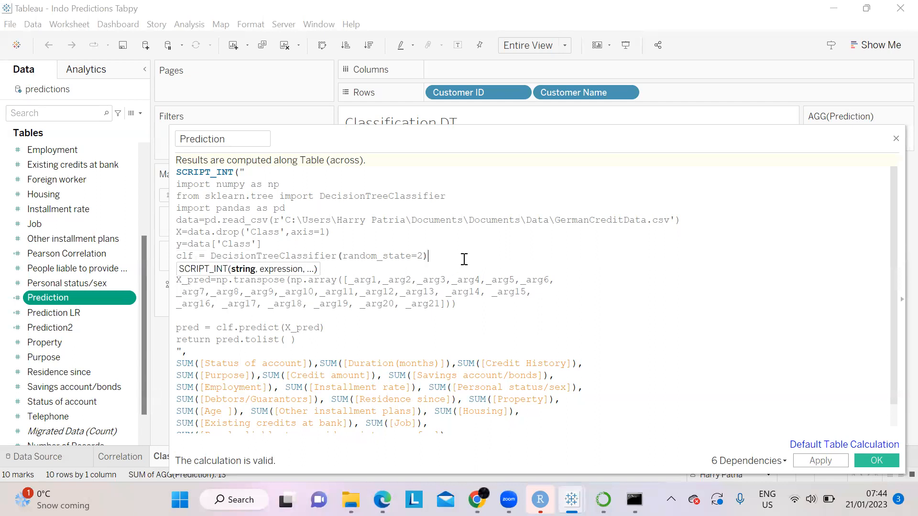
{"action": "left_click", "coordinate": [419, 337]}
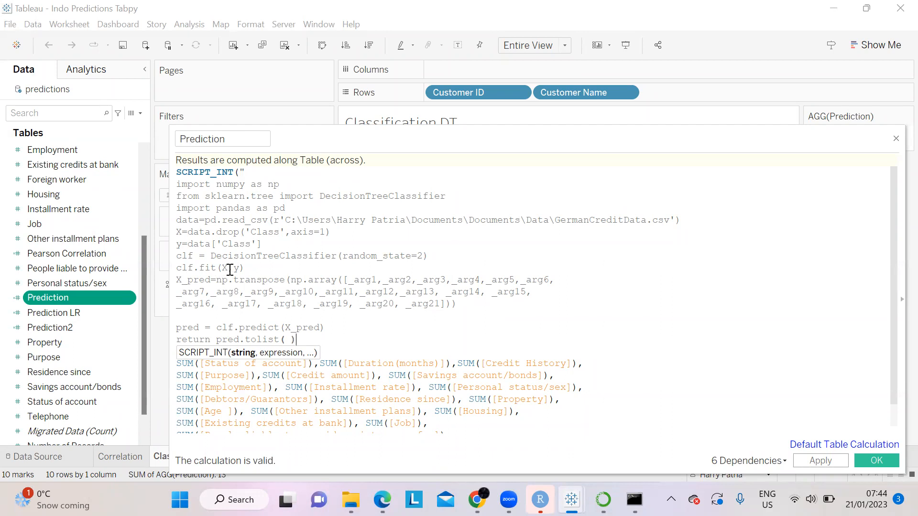
{"action": "left_click", "coordinate": [244, 269]}
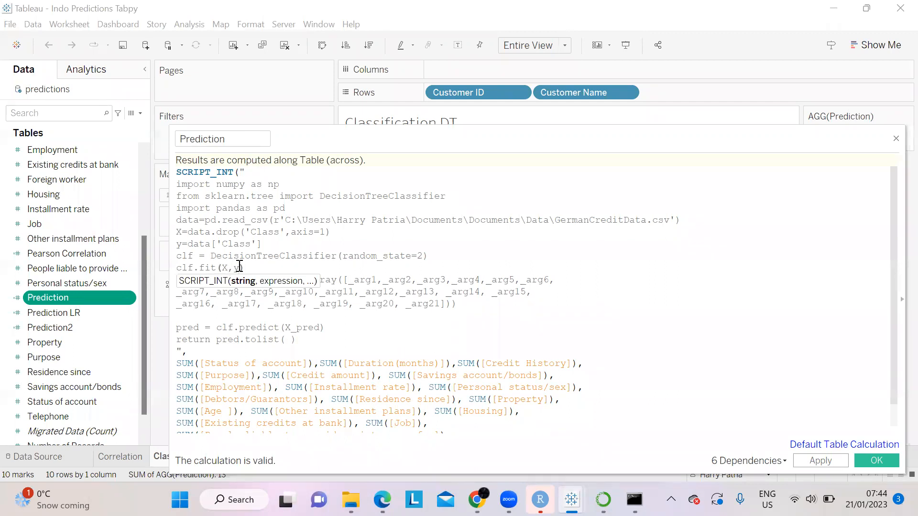
{"action": "left_click", "coordinate": [503, 319]}
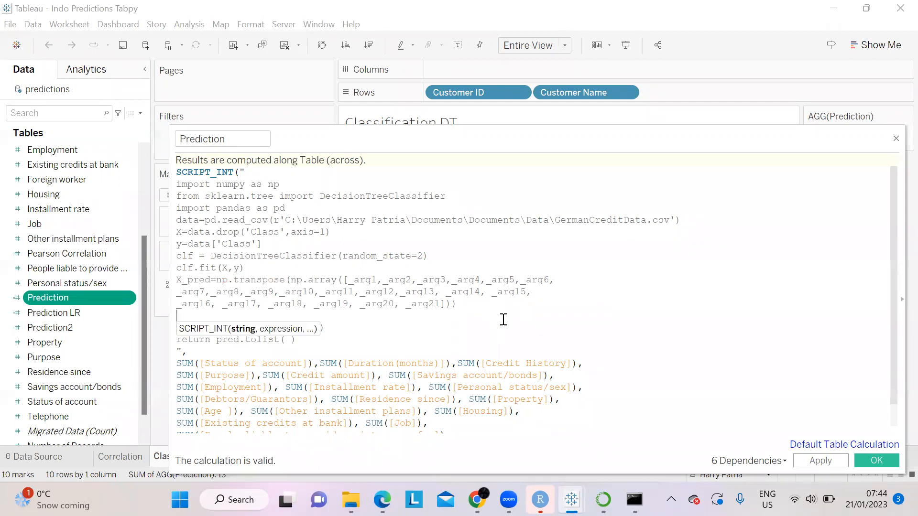
- Examine how the X_pred arguments _arg1 to _arg21 relate to the SUM field expressions, highlighting the X_pred assignment
{"action": "scroll", "coordinate": [504, 319], "scroll_direction": "down", "scroll_amount": 1}
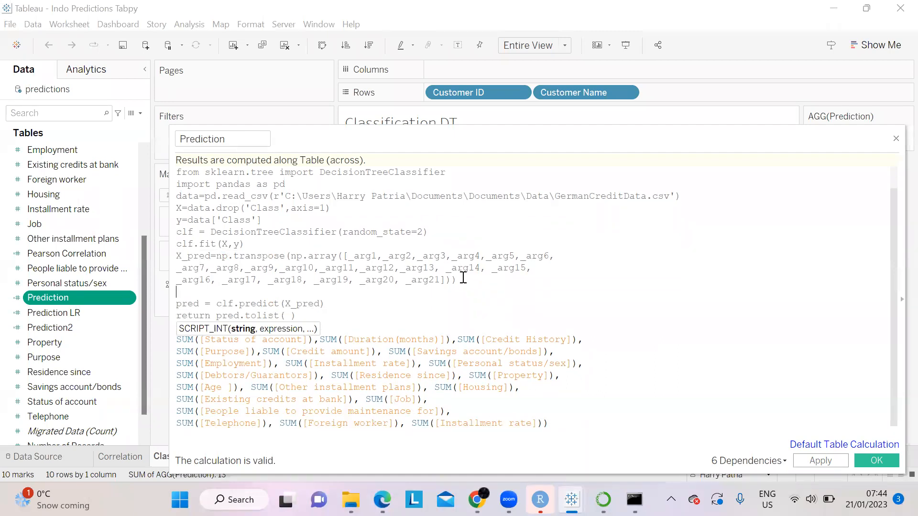
{"action": "left_click_drag", "start_coordinate": [463, 277], "coordinate": [168, 263]}
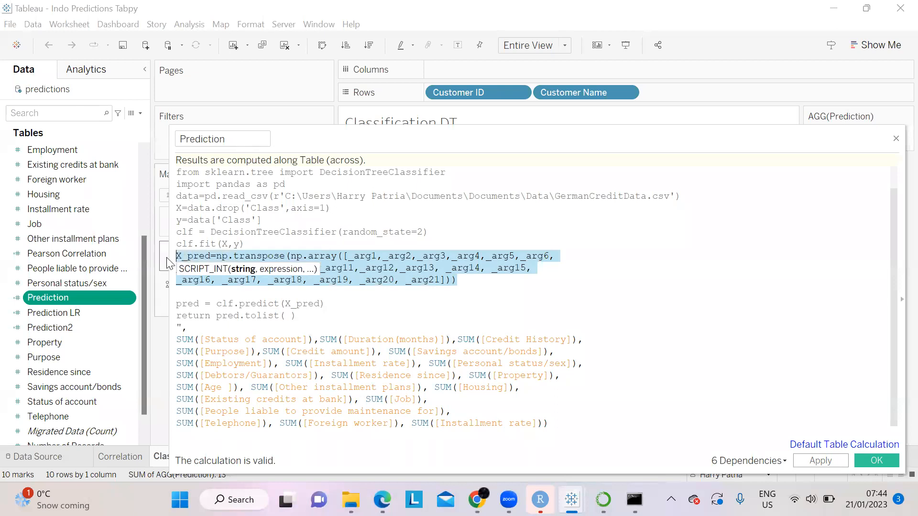
{"action": "left_click", "coordinate": [382, 266]}
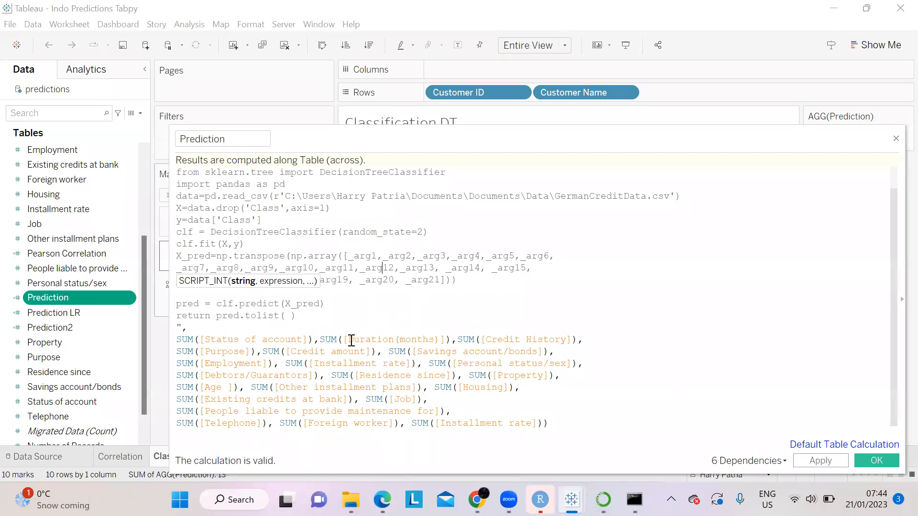
{"action": "left_click", "coordinate": [444, 279]}
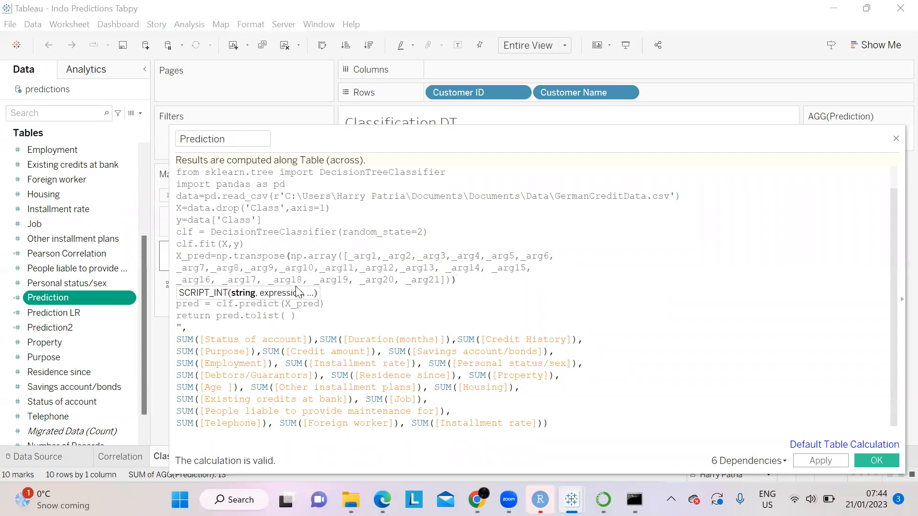
{"action": "left_click", "coordinate": [305, 319]}
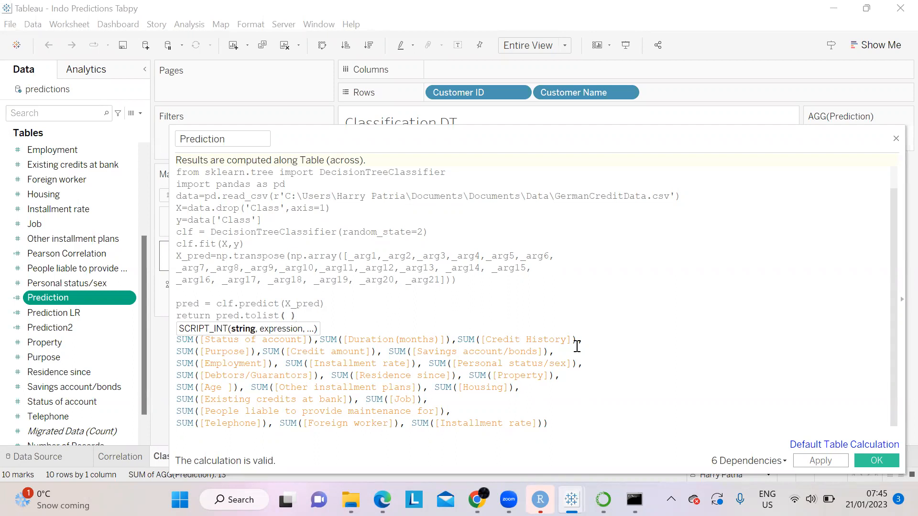
{"action": "left_click", "coordinate": [591, 356]}
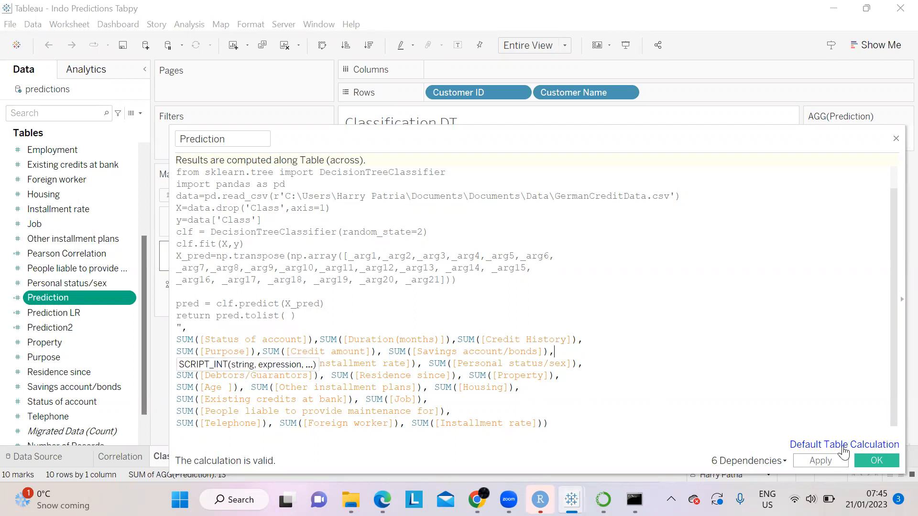
- Accept and close the Prediction calculation, and open the Correlation sheet
{"action": "left_click", "coordinate": [885, 463]}
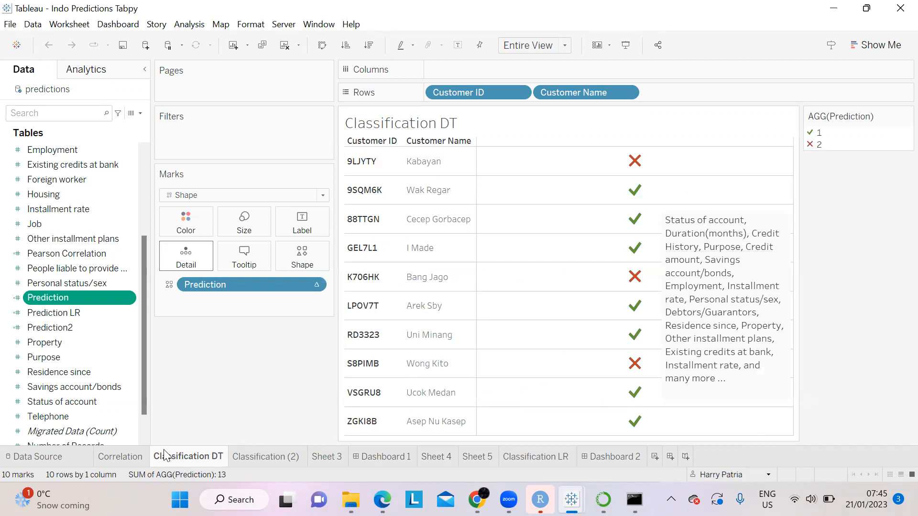
{"action": "left_click", "coordinate": [138, 460]}
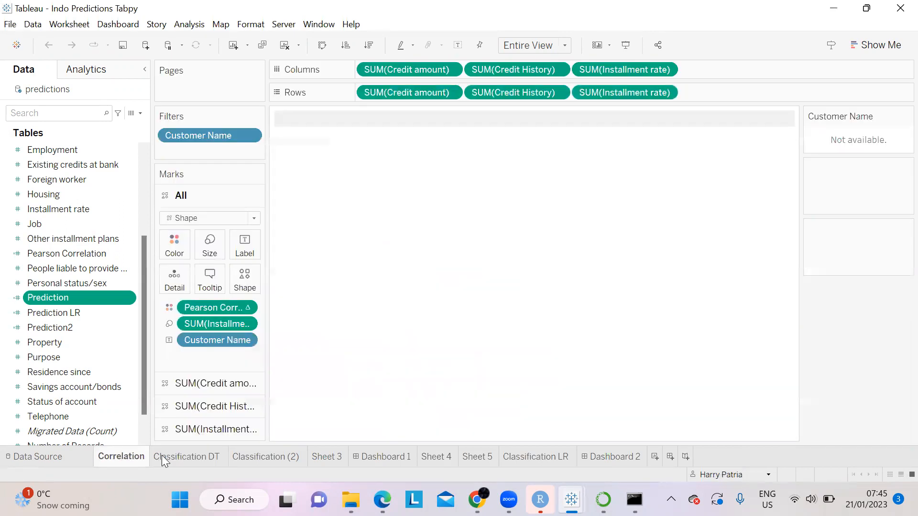
- Review the Classification DT and Classification (2) sheets, and inspect the Prediction LR calculation script before closing it unchanged
{"action": "left_click", "coordinate": [175, 455]}
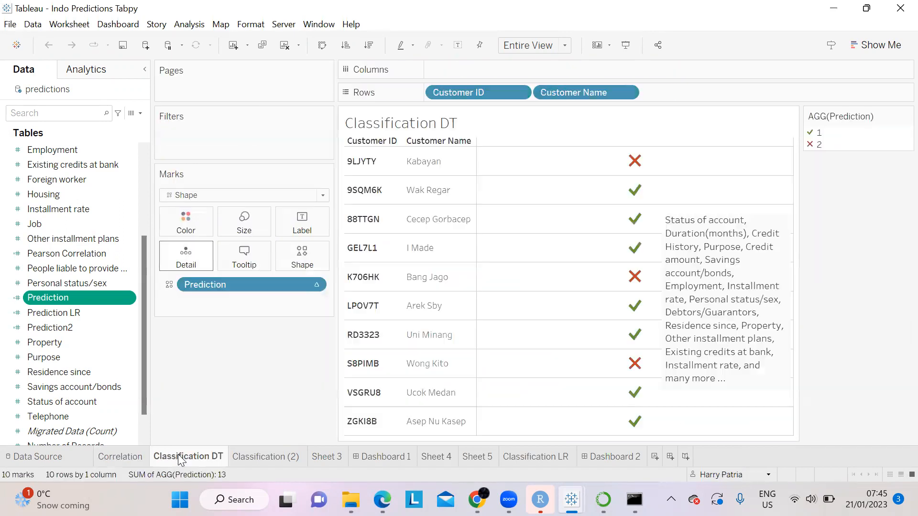
{"action": "left_click", "coordinate": [264, 457]}
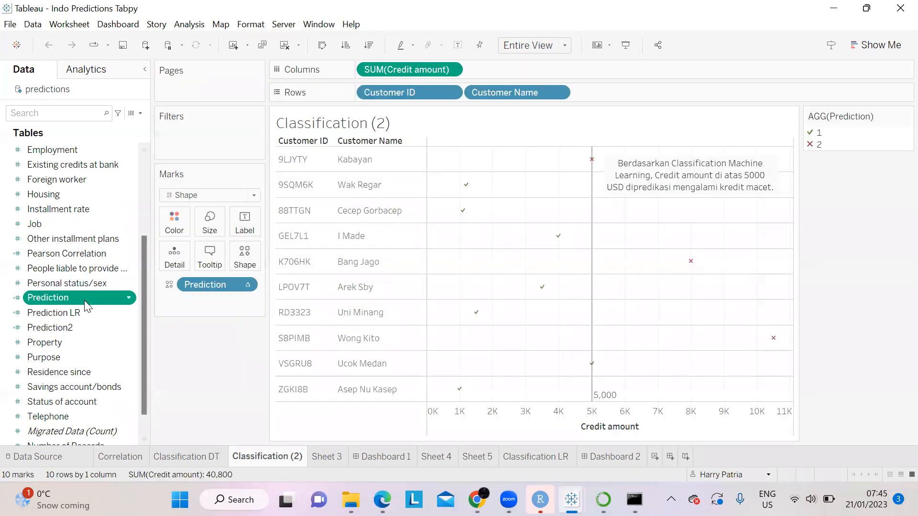
{"action": "left_click", "coordinate": [67, 310]}
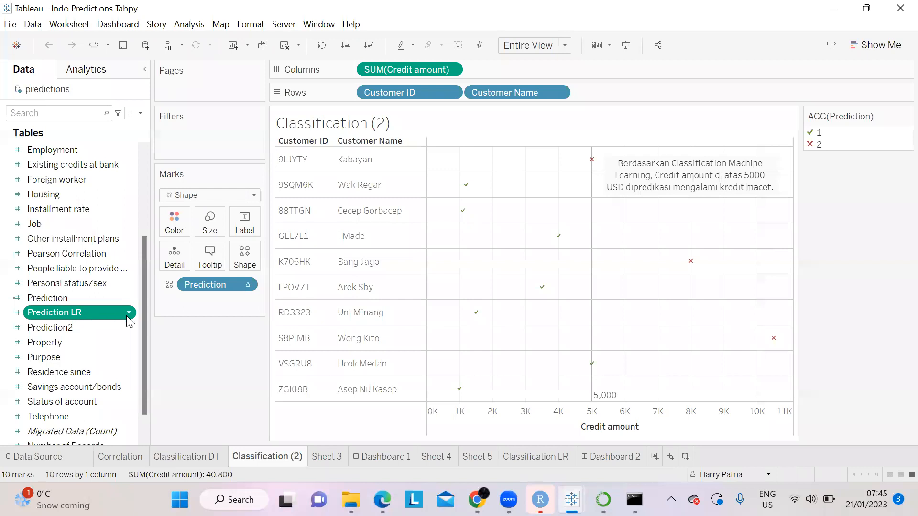
{"action": "left_click", "coordinate": [129, 312]}
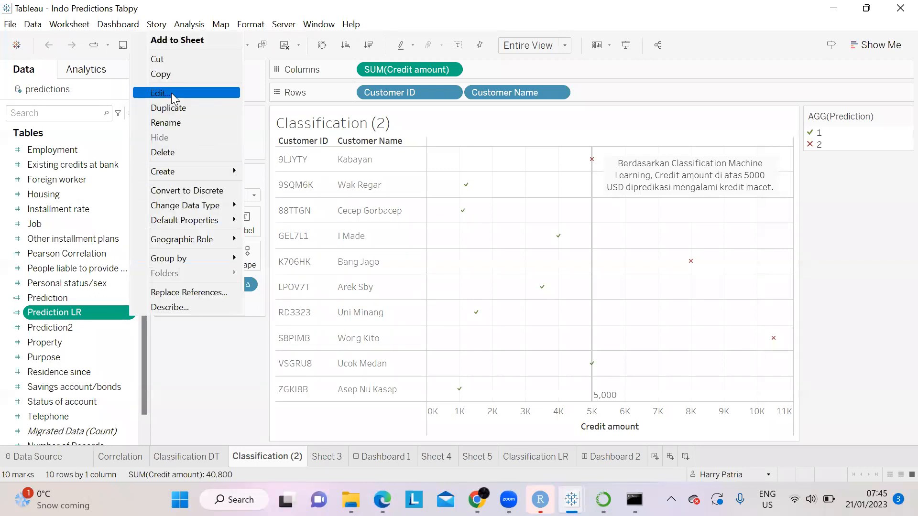
{"action": "left_click", "coordinate": [157, 91]}
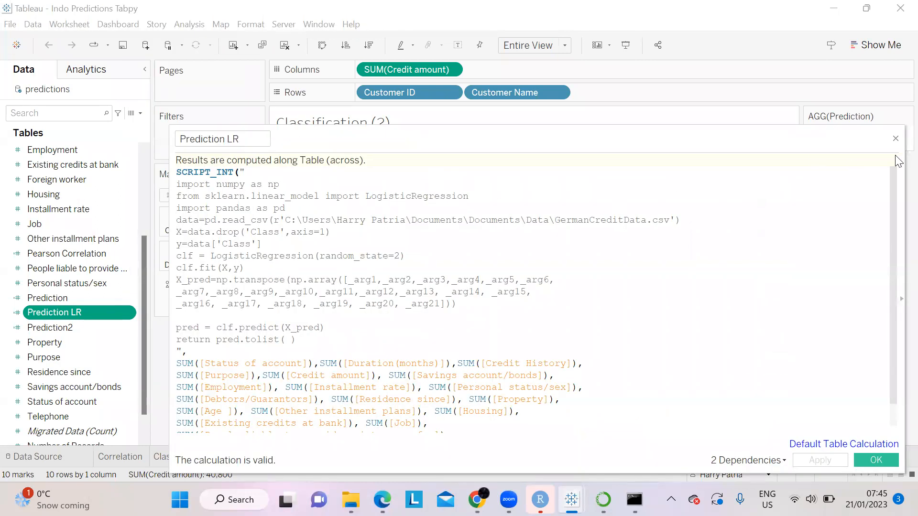
{"action": "left_click", "coordinate": [895, 139]}
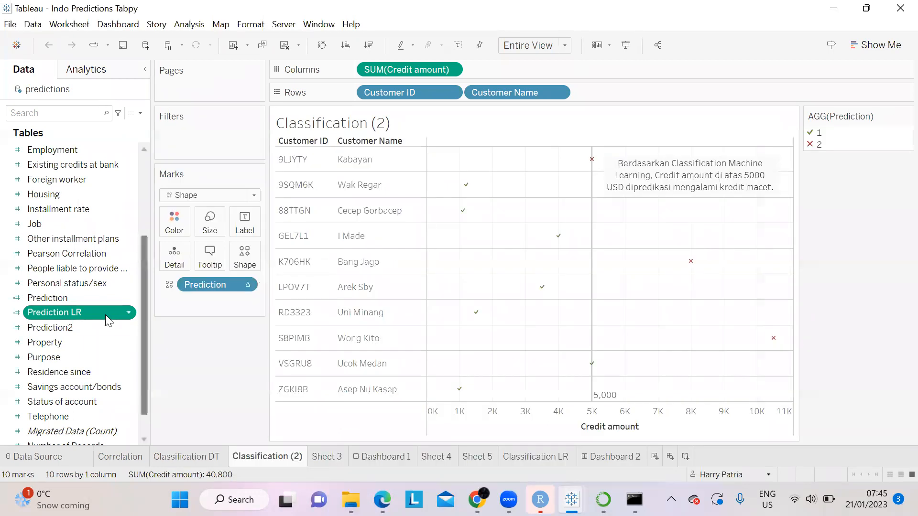
- Create a new worksheet and place it between the Classification DT and Classification (2) sheets
{"action": "left_click", "coordinate": [193, 455]}
{"action": "right_click", "coordinate": [193, 455]}
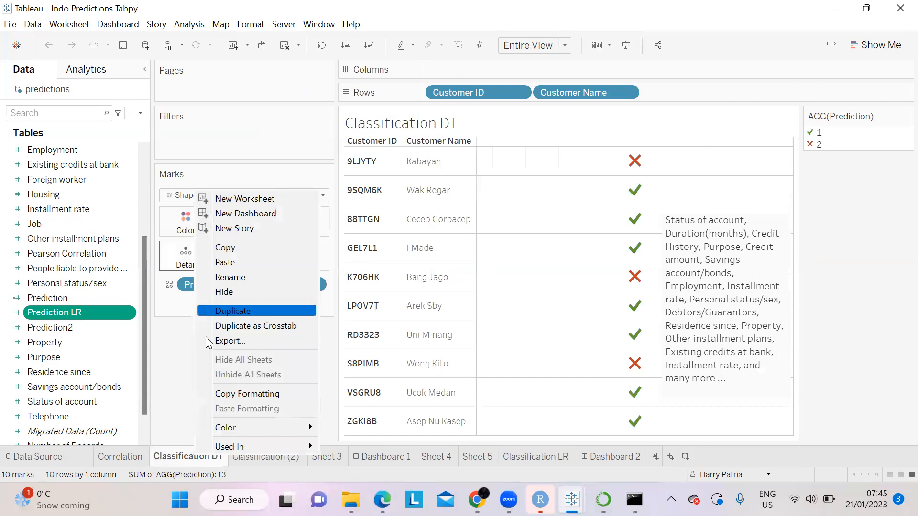
{"action": "left_click", "coordinate": [162, 382]}
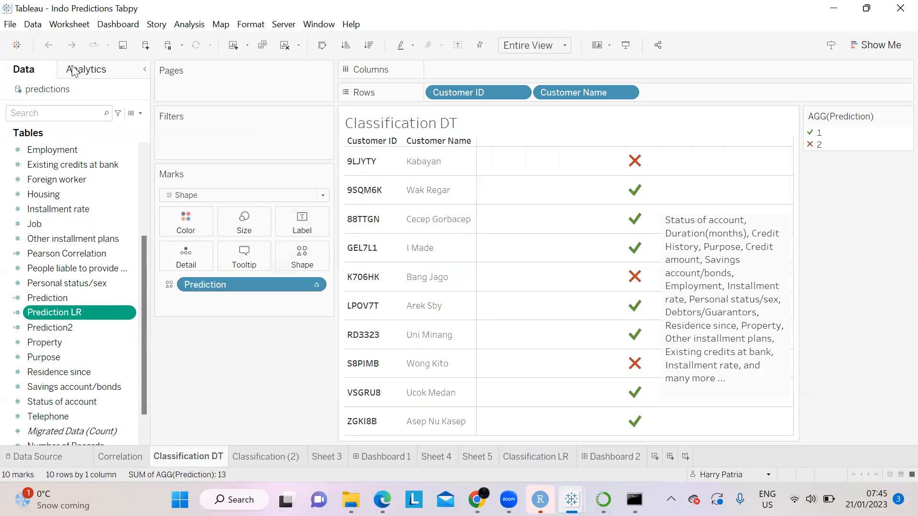
{"action": "left_click", "coordinate": [654, 457]}
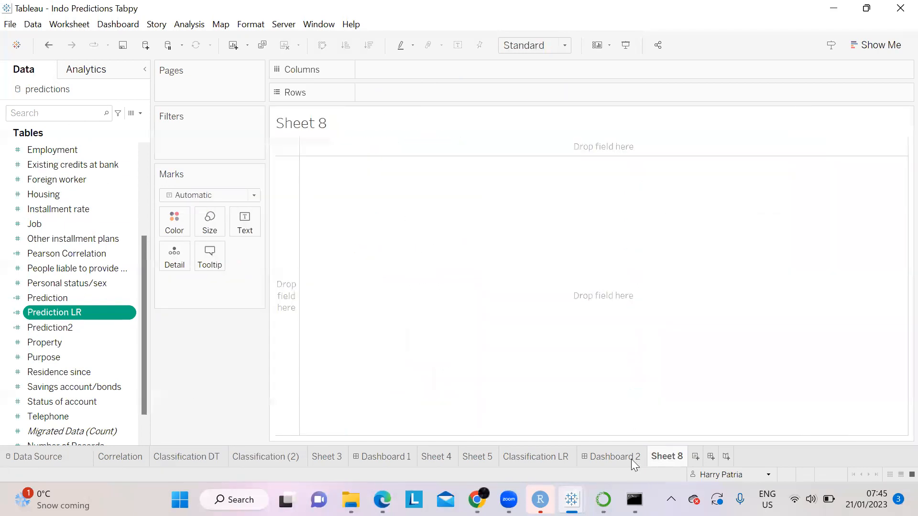
{"action": "mouse_move", "coordinate": [672, 457]}
{"action": "left_mouse_down"}
{"action": "mouse_move", "coordinate": [424, 430]}
{"action": "mouse_move", "coordinate": [252, 450]}
{"action": "left_mouse_up"}
- Add Customer ID and Customer Name to the rows of the new sheet
{"action": "scroll", "coordinate": [99, 263], "scroll_direction": "up", "scroll_amount": 3}
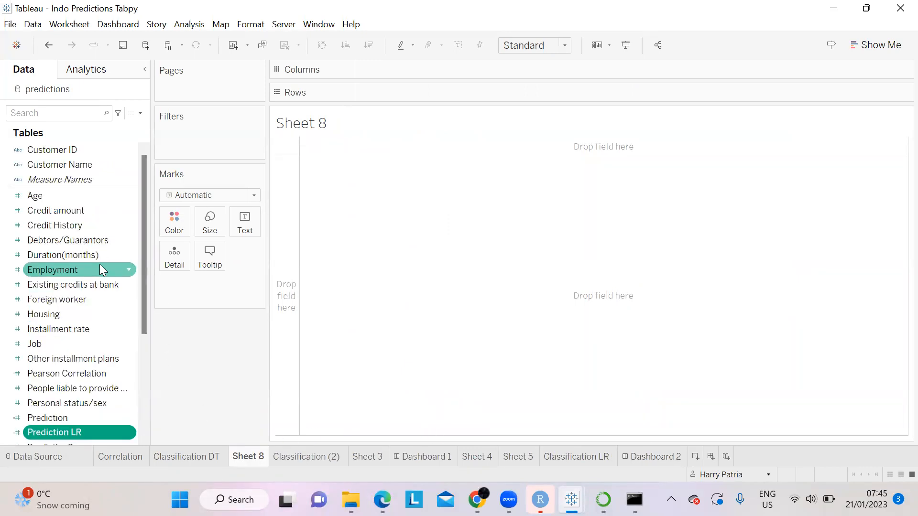
{"action": "double_click", "coordinate": [89, 151]}
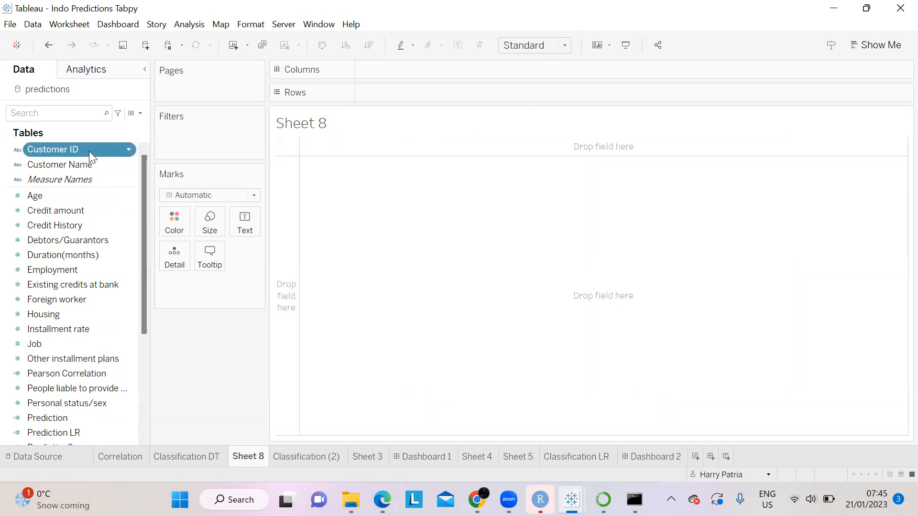
{"action": "double_click", "coordinate": [93, 165]}
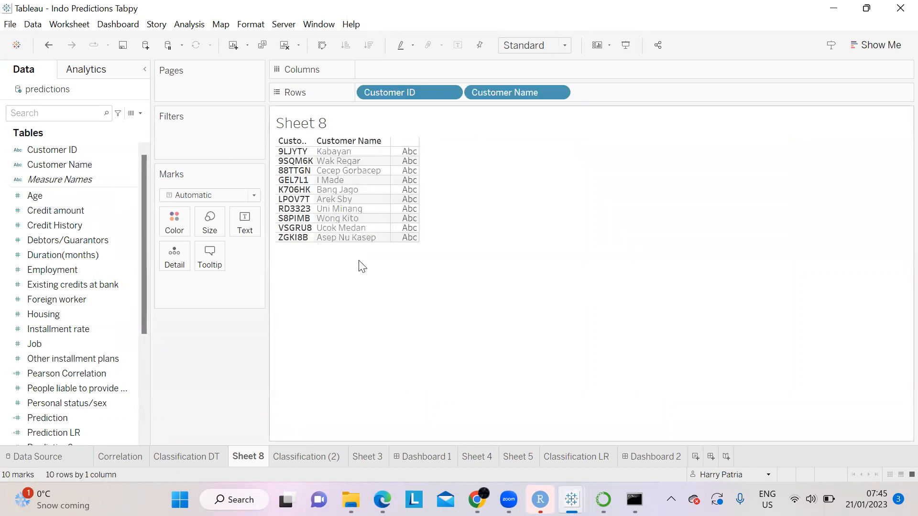
- Set the mark type to Shape with Prediction LR defining the shapes, and fit the sheet to Entire View
{"action": "scroll", "coordinate": [91, 355], "scroll_direction": "down", "scroll_amount": 2}
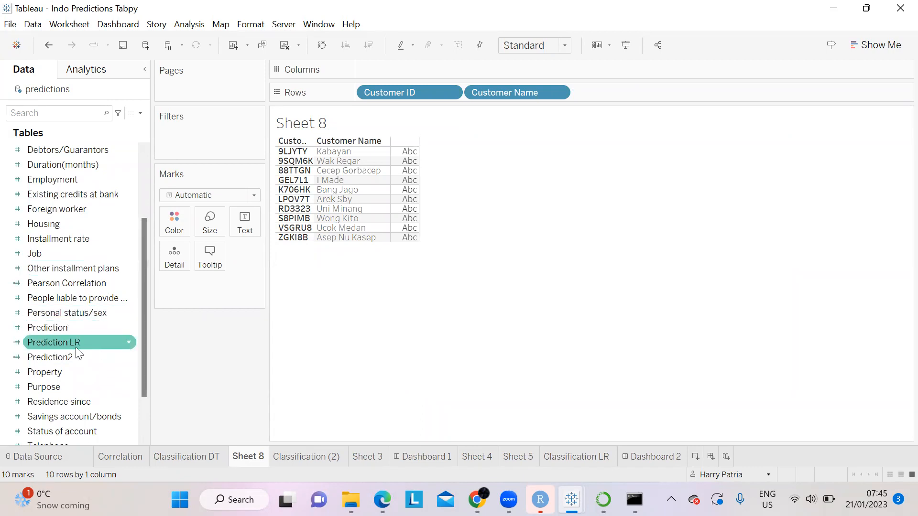
{"action": "left_click", "coordinate": [213, 195]}
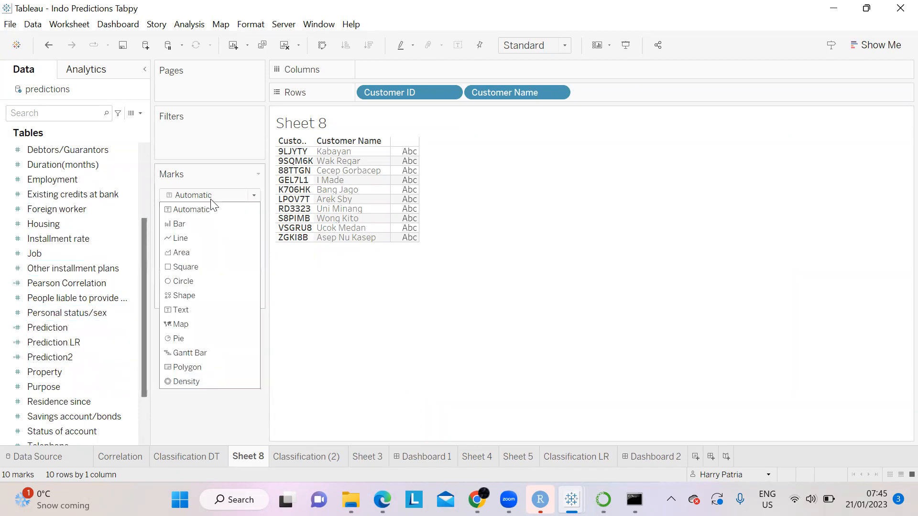
{"action": "left_click", "coordinate": [187, 296]}
{"action": "left_click_drag", "start_coordinate": [81, 338], "coordinate": [256, 260]}
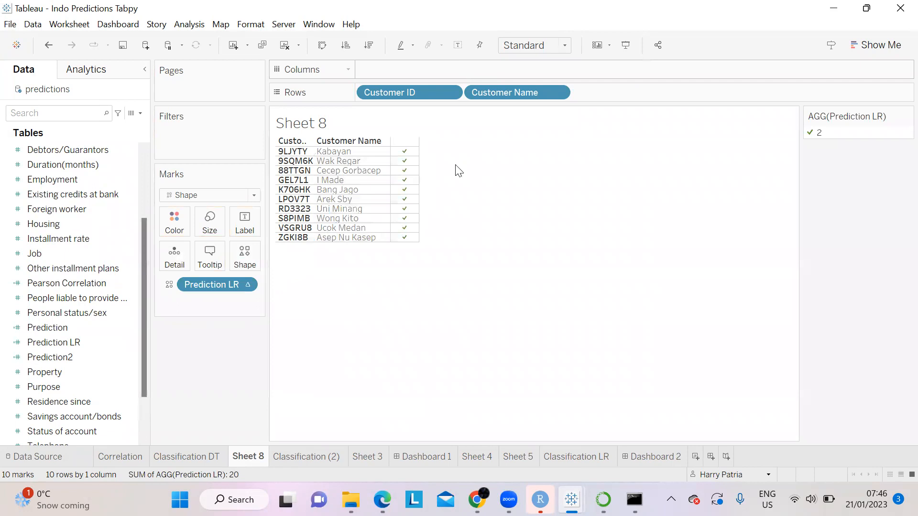
{"action": "left_click", "coordinate": [539, 45]}
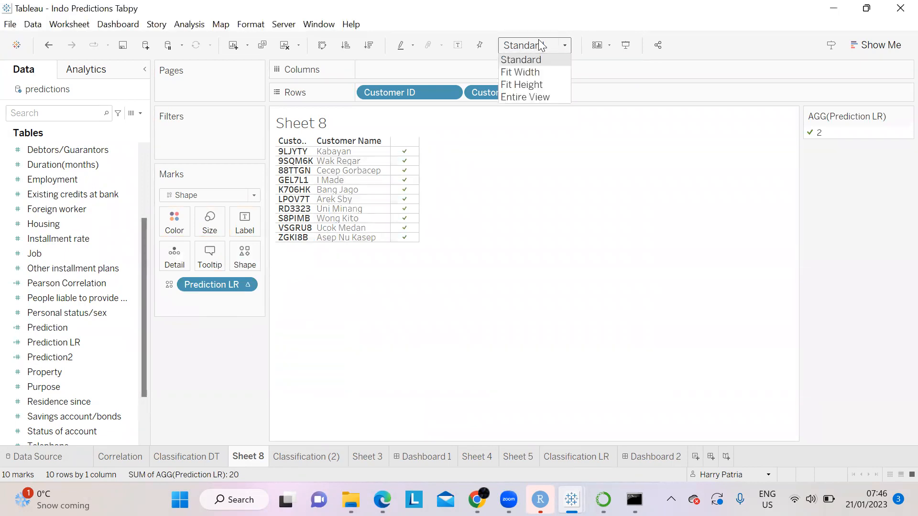
{"action": "left_click", "coordinate": [537, 96]}
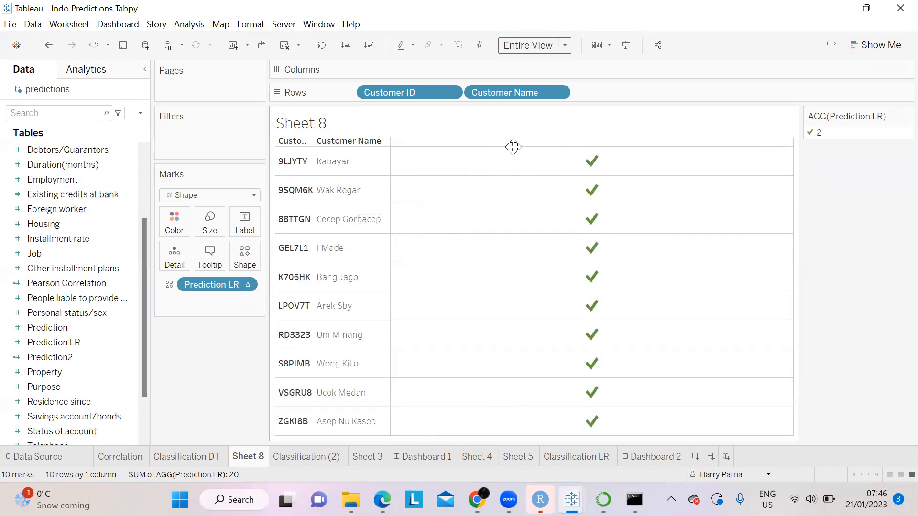
- Rename the new worksheet as Classficiation LR
{"action": "right_click", "coordinate": [256, 457]}
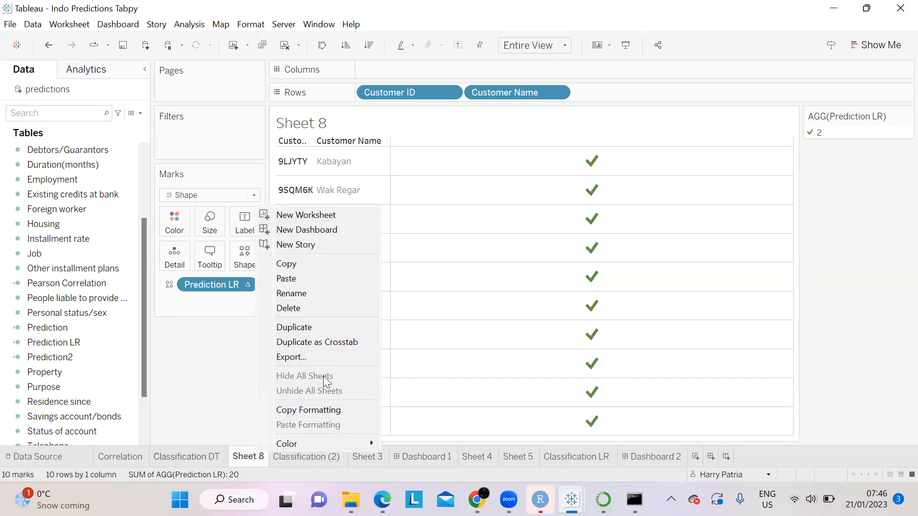
{"action": "left_click", "coordinate": [301, 293]}
{"action": "type", "text": "Classficiation"}
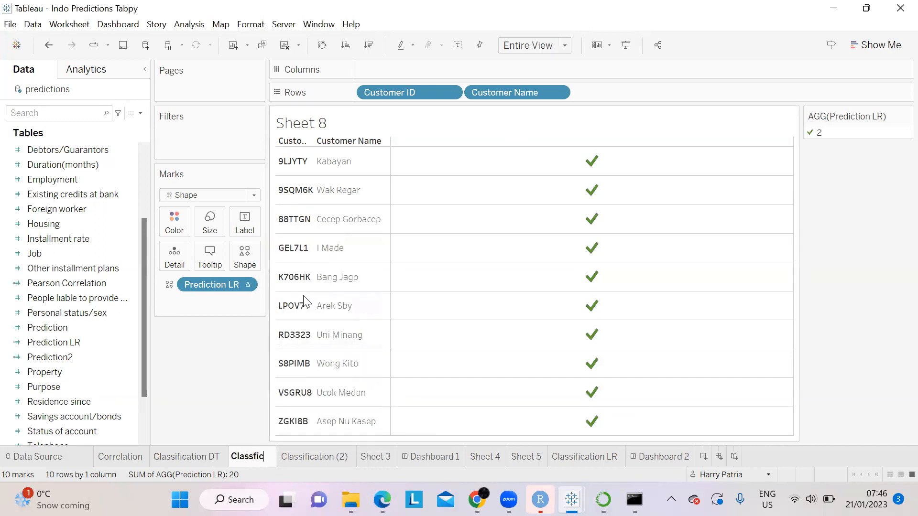
{"action": "type", "text": "R"}
{"action": "key", "text": "Return"}
- View the Classification DT sheet and check the tabpy Command Prompt log for the logistic regression script request
{"action": "left_click", "coordinate": [212, 455]}
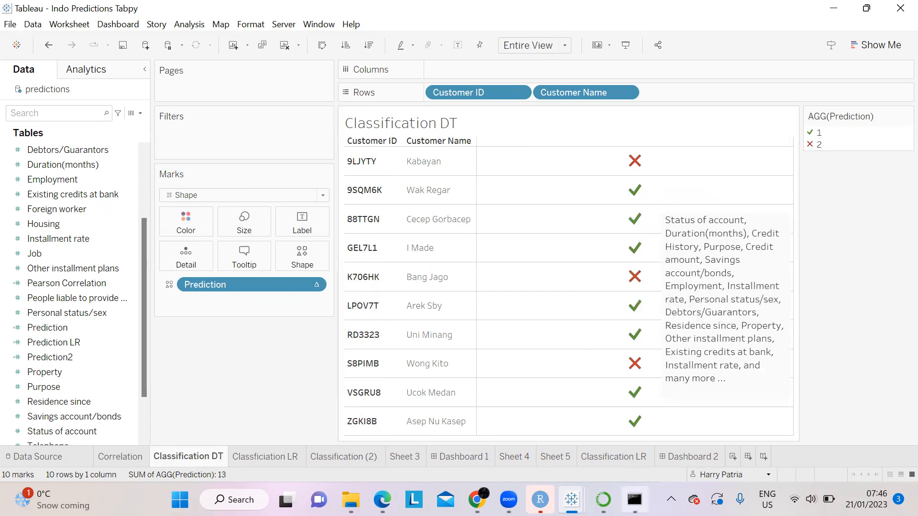
{"action": "left_click", "coordinate": [634, 500]}
{"action": "scroll", "coordinate": [628, 334], "scroll_direction": "down", "scroll_amount": 7}
{"action": "scroll", "coordinate": [627, 332], "scroll_direction": "up", "scroll_amount": 5}
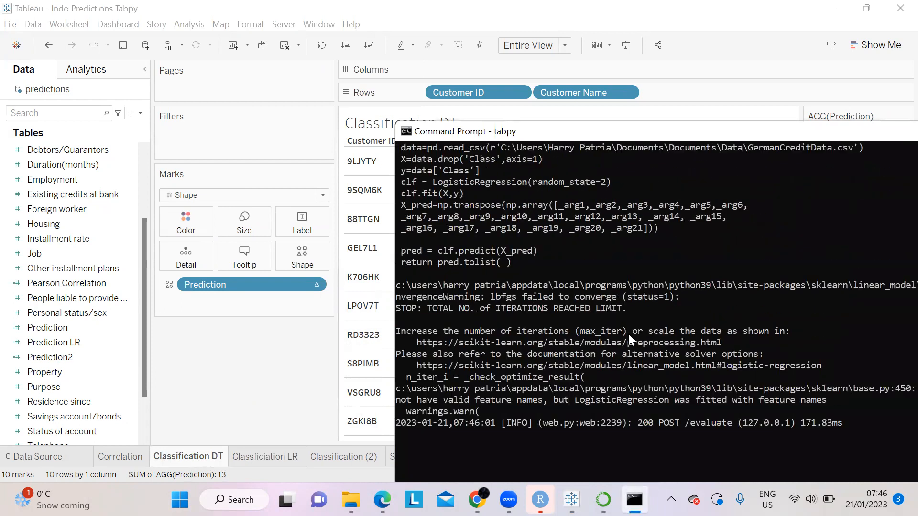
{"action": "left_click", "coordinate": [253, 364]}
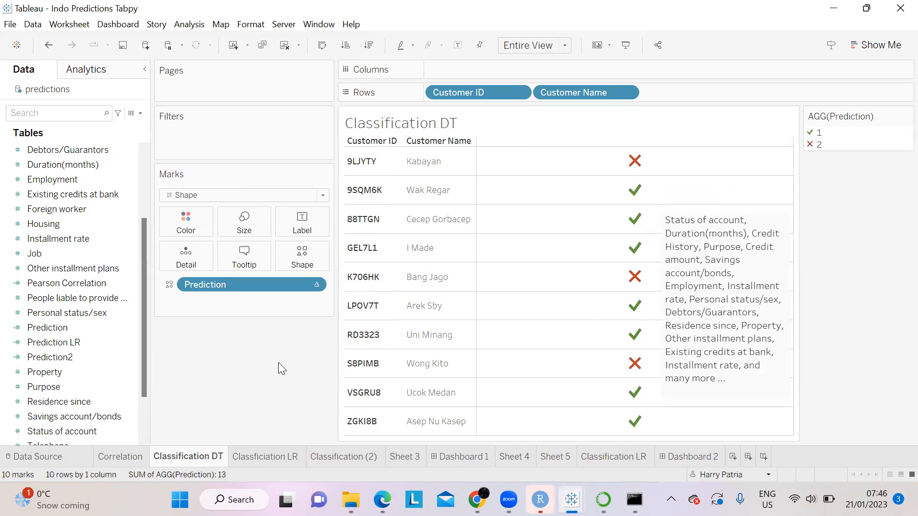
- Compare the DT and LR classifications on Dashboard 2, and examine Dashboard 1 in presentation mode before exiting it
{"action": "left_click", "coordinate": [685, 458]}
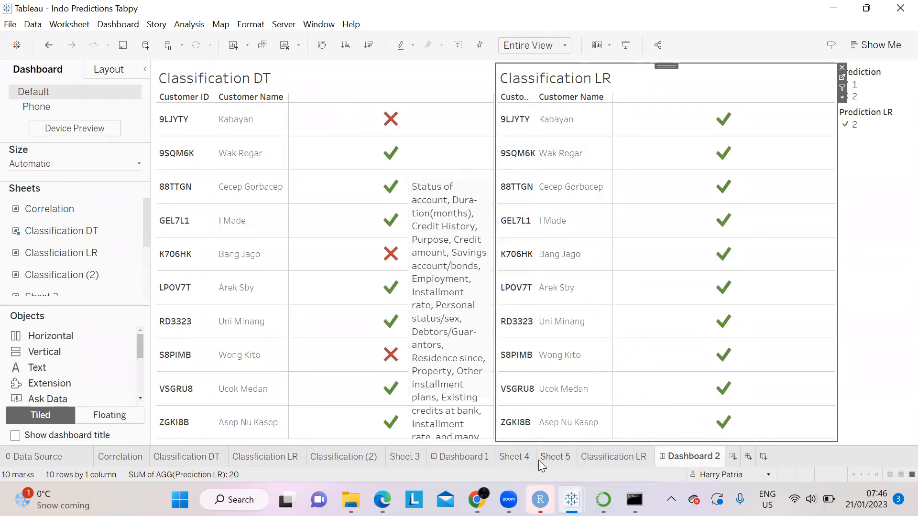
{"action": "left_click", "coordinate": [460, 457]}
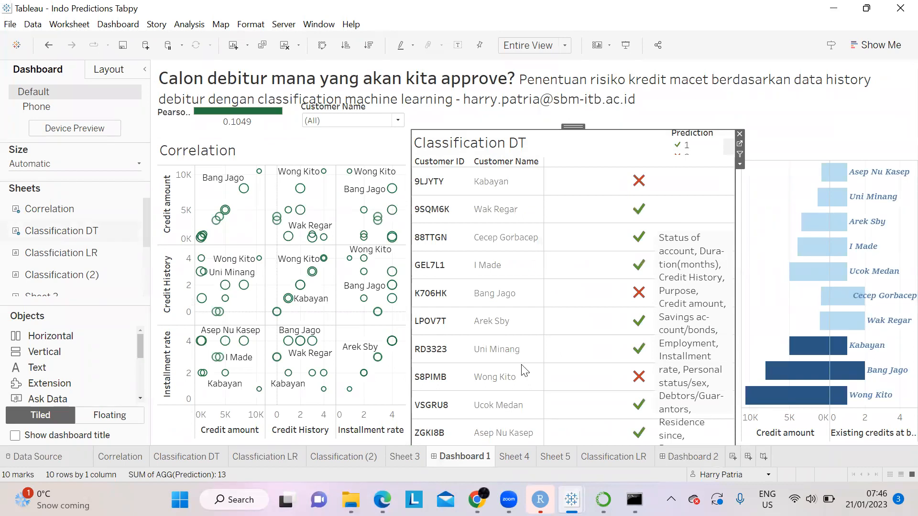
{"action": "left_click", "coordinate": [626, 47]}
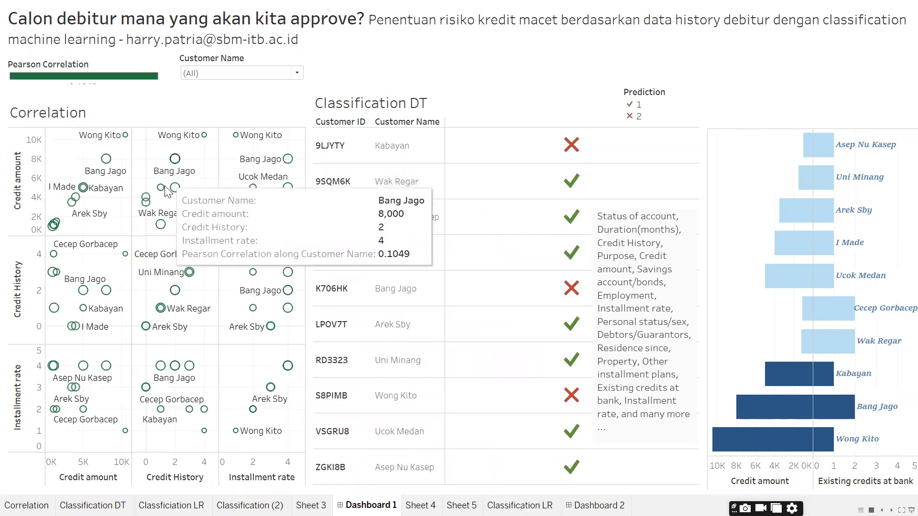
{"action": "mouse_move", "coordinate": [66, 203]}
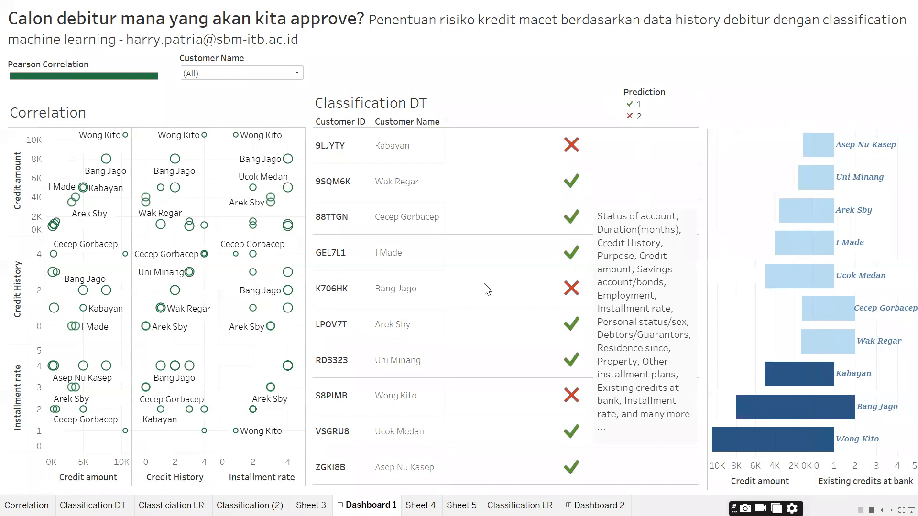
{"action": "key", "text": "super"}
{"action": "key", "text": "super"}
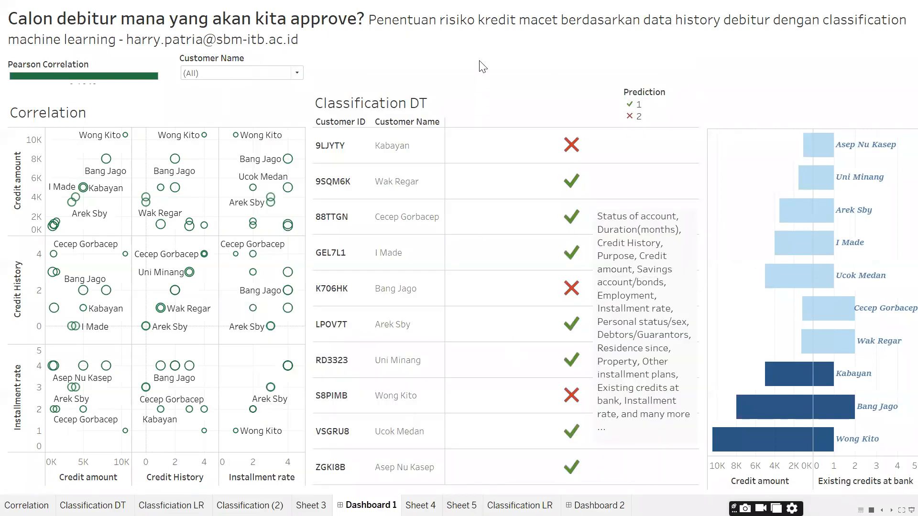
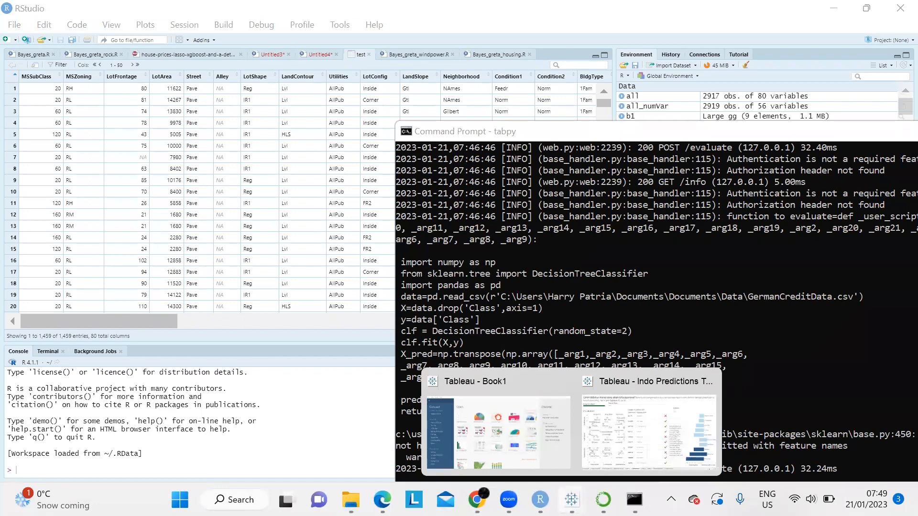
{"action": "left_click", "coordinate": [633, 451]}
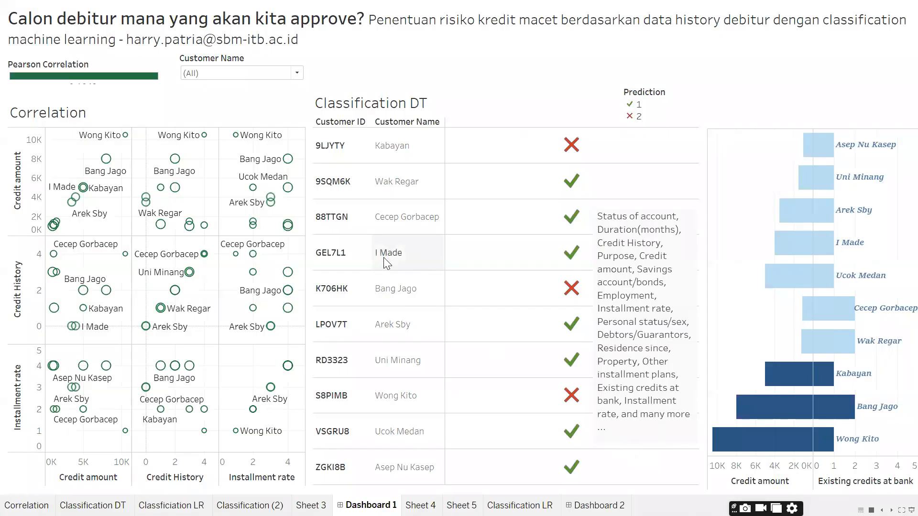
{"action": "key", "text": "Escape"}
- Switch to the Book1 Tableau window and open the recent workbook Batch 33 Session 2
{"action": "mouse_move", "coordinate": [572, 500]}
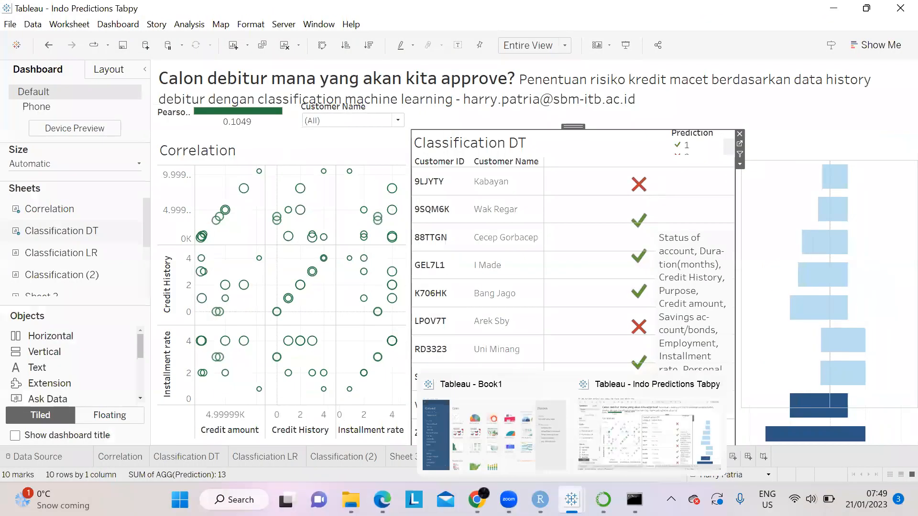
{"action": "left_click", "coordinate": [515, 435]}
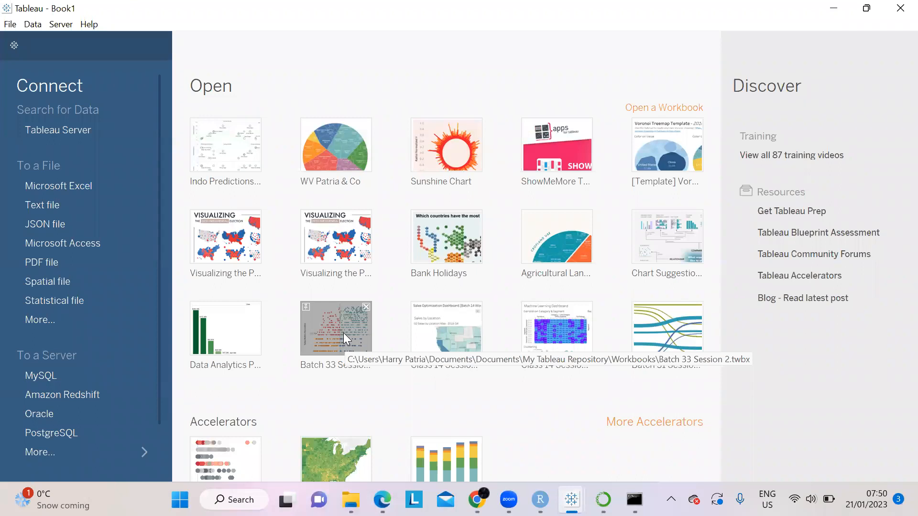
{"action": "left_click", "coordinate": [326, 315]}
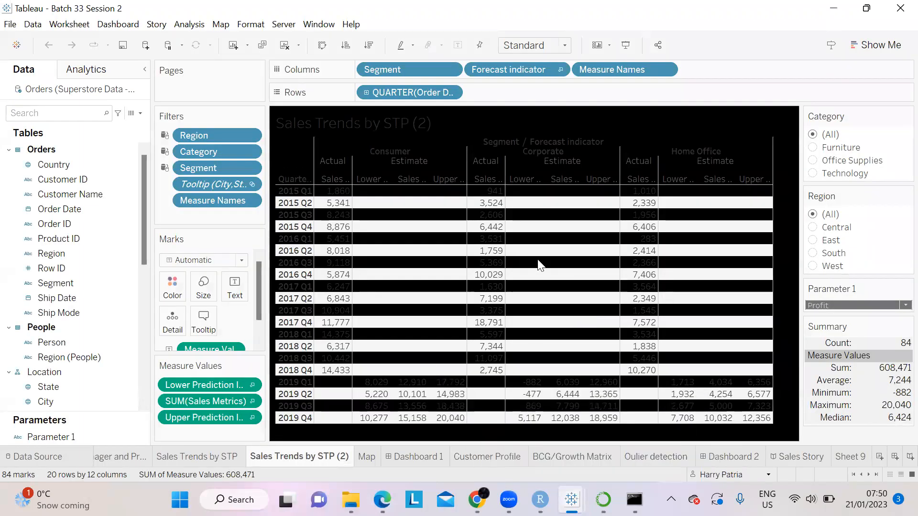
- Look over the thumbnails of all sheets in the workbook and return to the Sales Trends by STP (2) sheet
{"action": "mouse_move", "coordinate": [594, 423]}
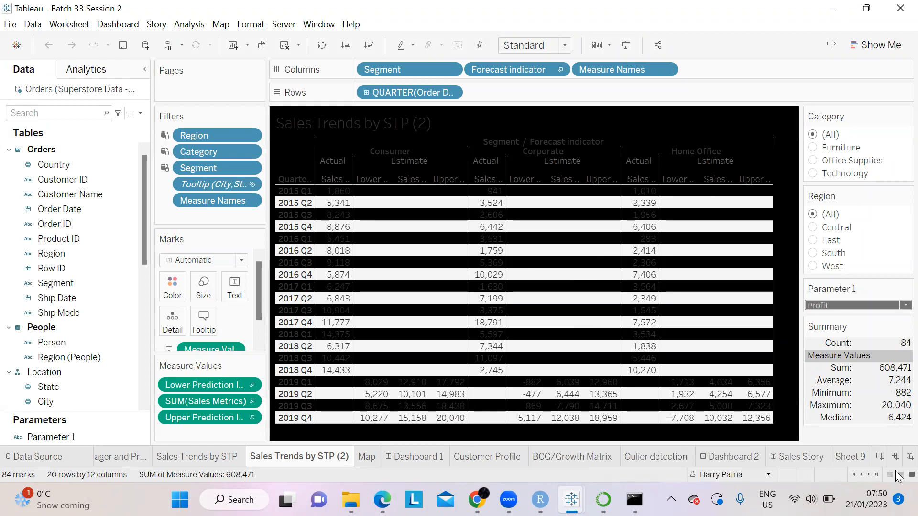
{"action": "left_click", "coordinate": [890, 474]}
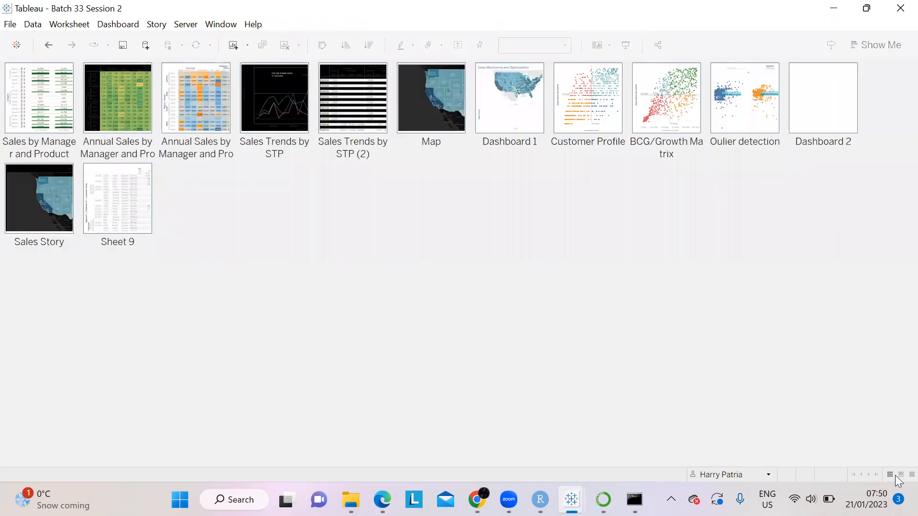
{"action": "left_click", "coordinate": [897, 476]}
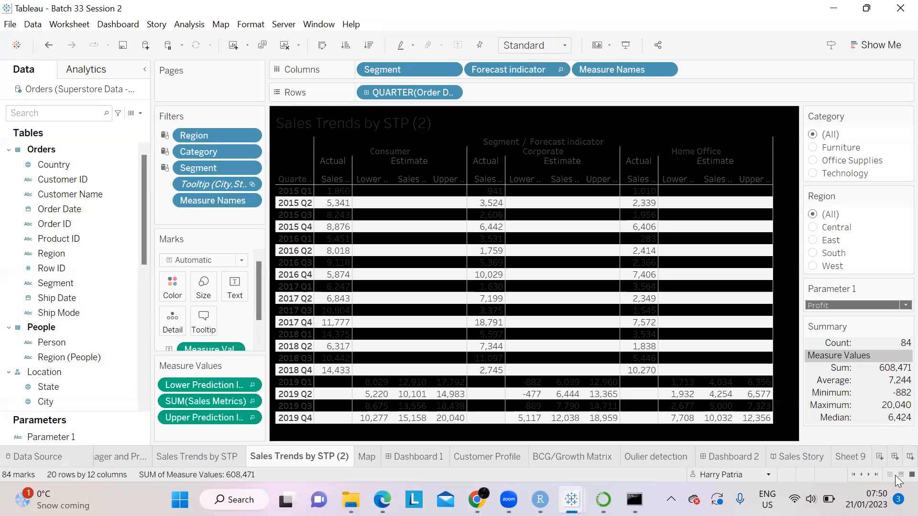
- Add a new worksheet to the workbook, and browse in File Explorer to the Workshop Data folder inside Documents' PAT Consulting folder
{"action": "left_click", "coordinate": [879, 457]}
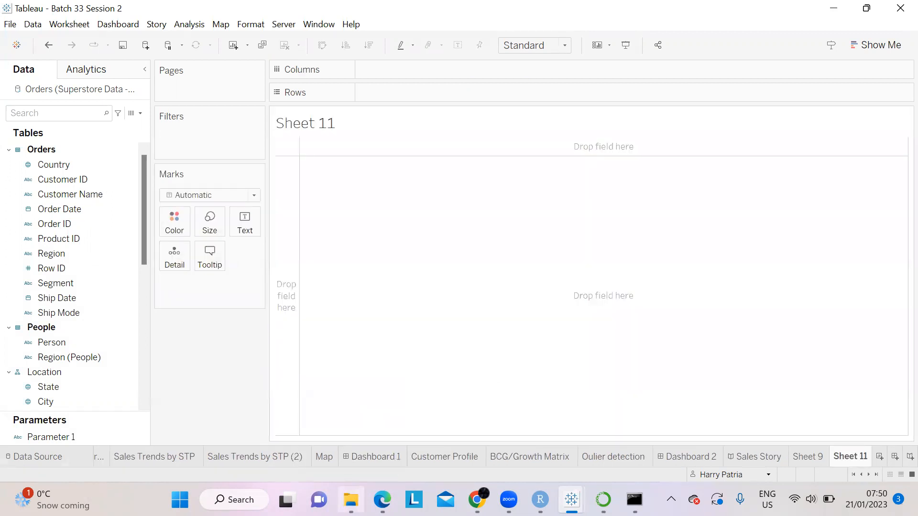
{"action": "left_click", "coordinate": [350, 500]}
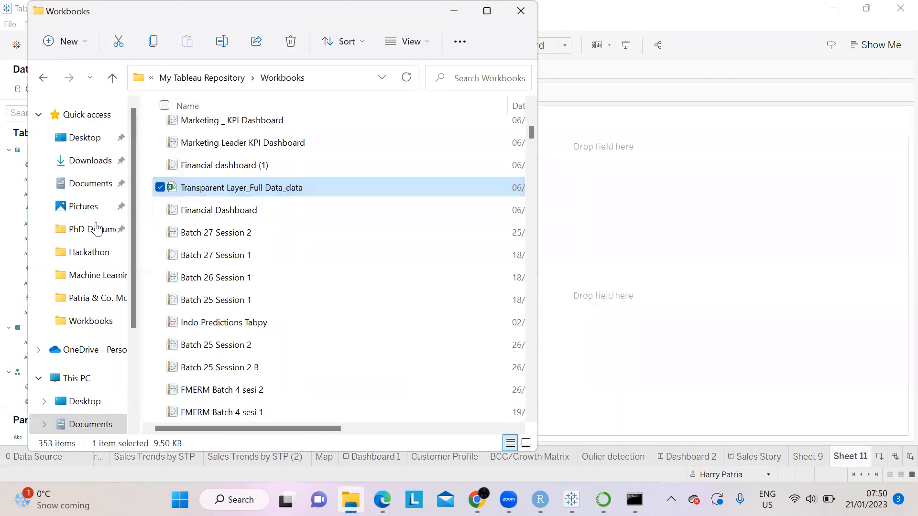
{"action": "left_click", "coordinate": [86, 184]}
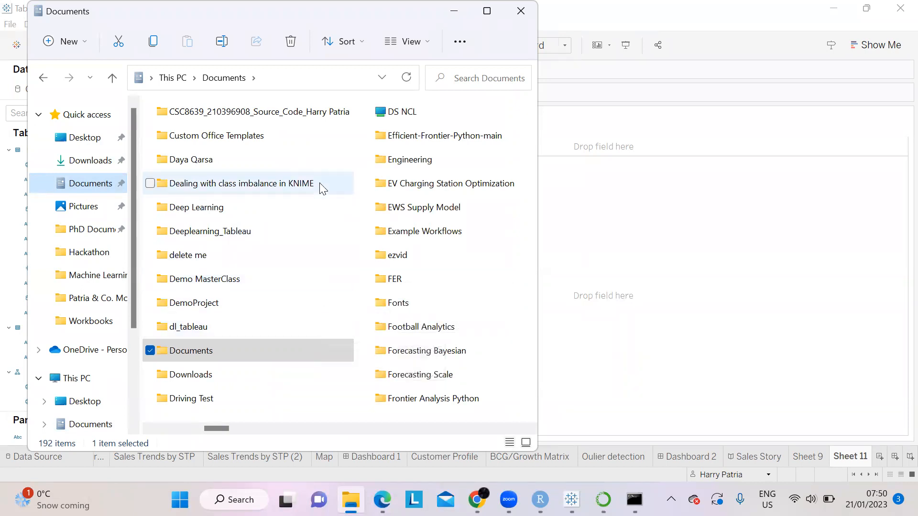
{"action": "double_click", "coordinate": [271, 20]}
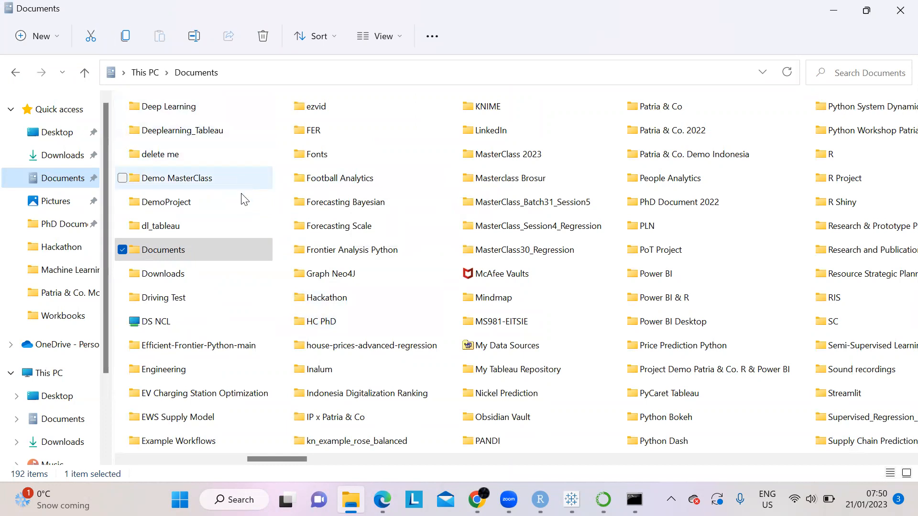
{"action": "double_click", "coordinate": [186, 246]}
{"action": "scroll", "coordinate": [254, 347], "scroll_direction": "down", "scroll_amount": 4}
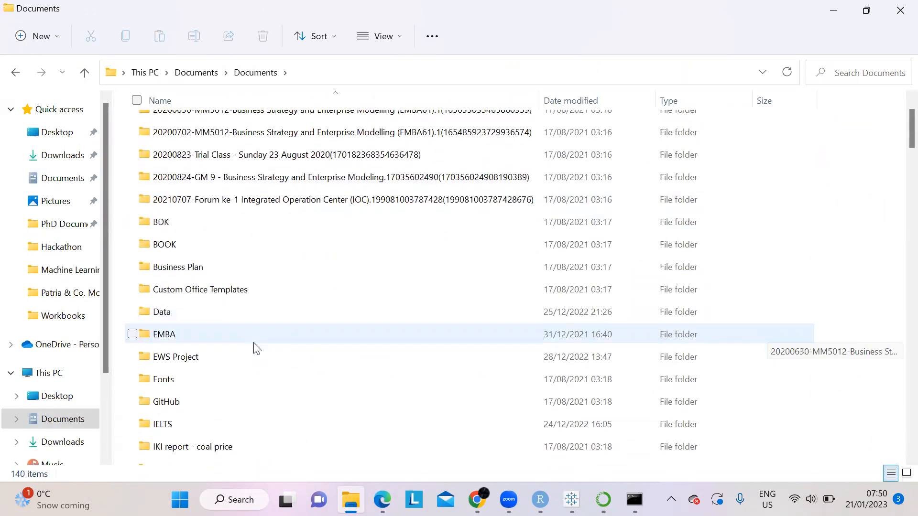
{"action": "scroll", "coordinate": [253, 347], "scroll_direction": "down", "scroll_amount": 3}
{"action": "double_click", "coordinate": [243, 335]}
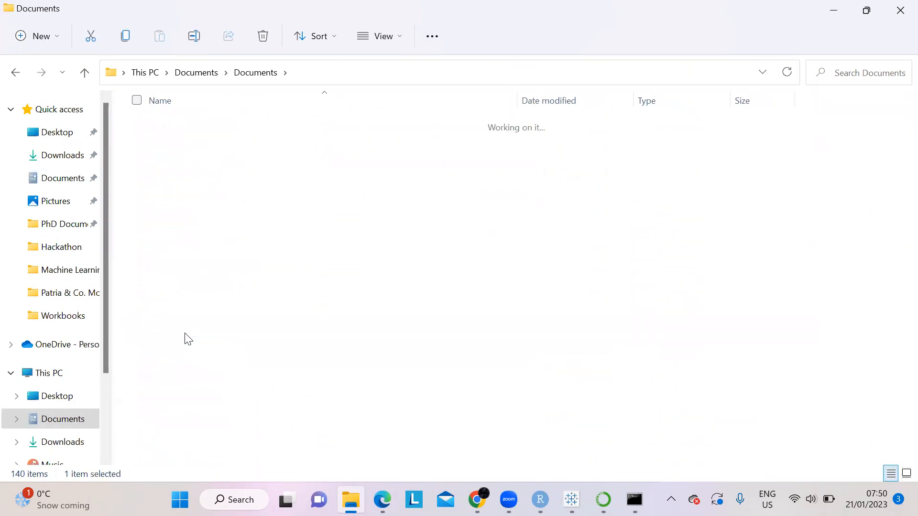
{"action": "scroll", "coordinate": [326, 386], "scroll_direction": "down", "scroll_amount": 5}
{"action": "left_click", "coordinate": [179, 301]}
{"action": "double_click", "coordinate": [179, 301]}
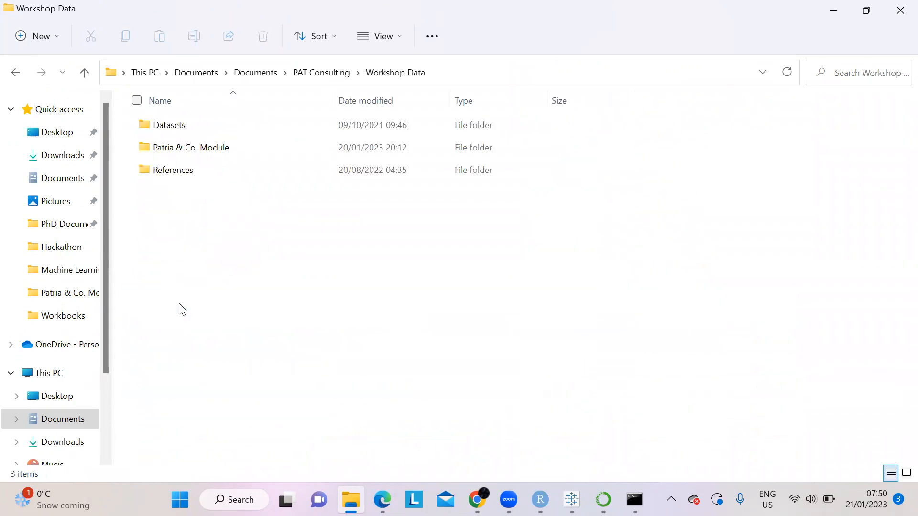
- Check the References folder, and open the Module-Tableau-Sankey Charts PDF from the Patria & Co. Module folder
{"action": "double_click", "coordinate": [176, 172]}
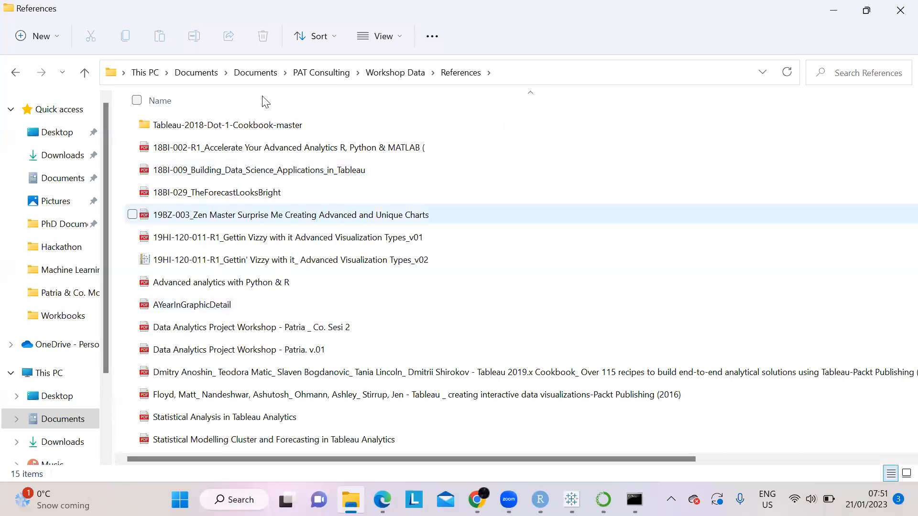
{"action": "left_click", "coordinate": [409, 72]}
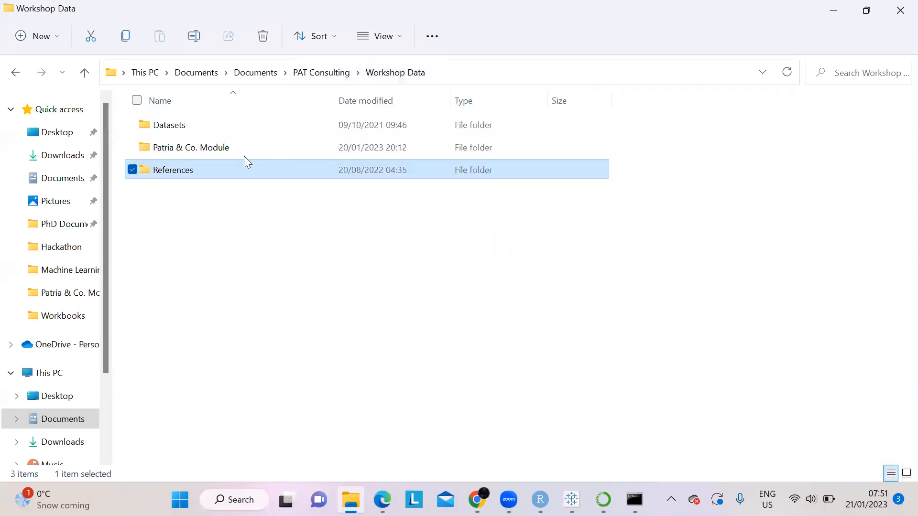
{"action": "left_click", "coordinate": [219, 151]}
{"action": "double_click", "coordinate": [219, 152]}
{"action": "scroll", "coordinate": [287, 301], "scroll_direction": "down", "scroll_amount": 5}
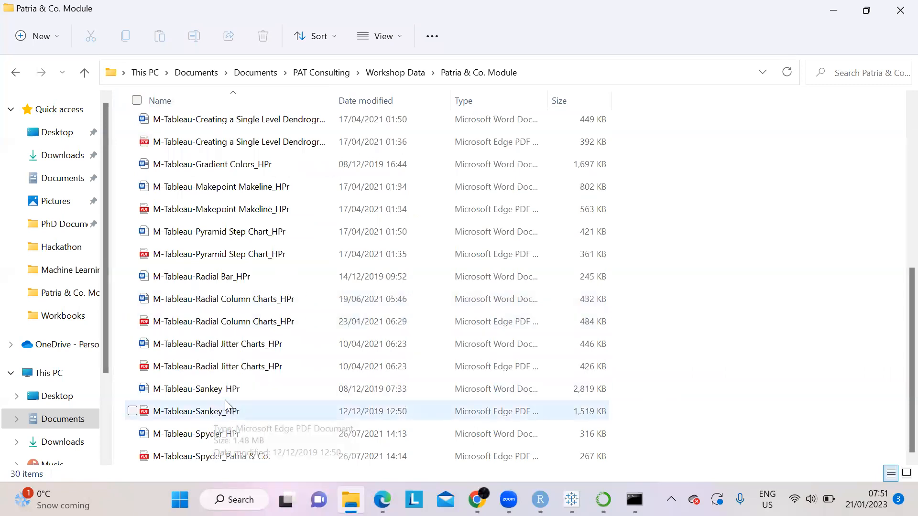
{"action": "scroll", "coordinate": [248, 401], "scroll_direction": "up", "scroll_amount": 5}
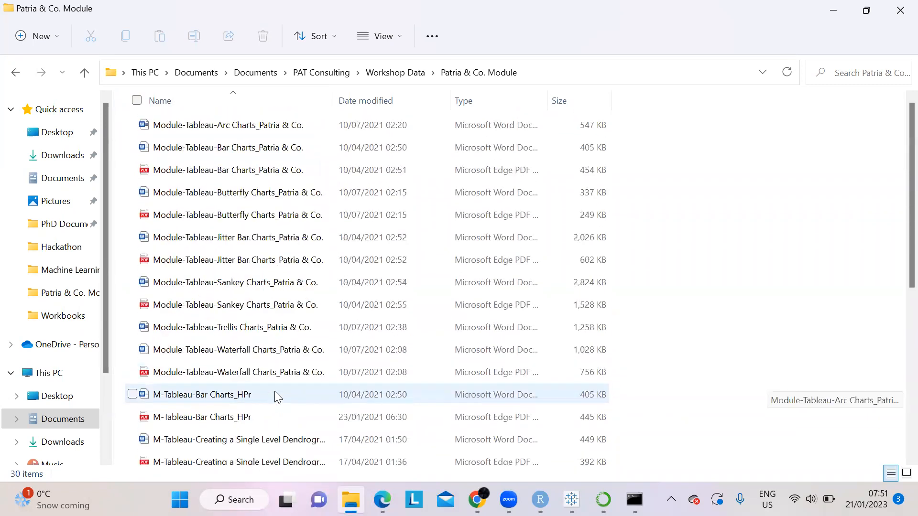
{"action": "double_click", "coordinate": [253, 305]}
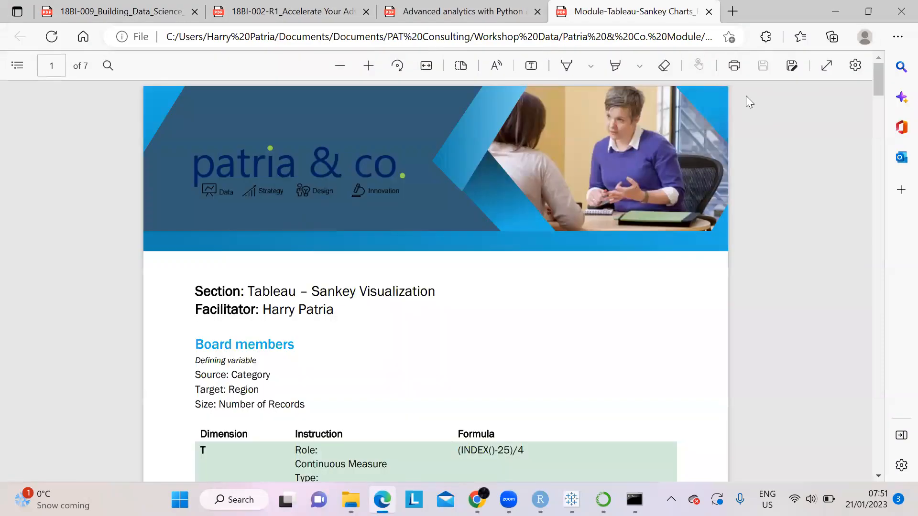
- Restore the Sankey PDF's browser window from full size and narrow it to the right half of the screen
{"action": "left_click", "coordinate": [864, 13]}
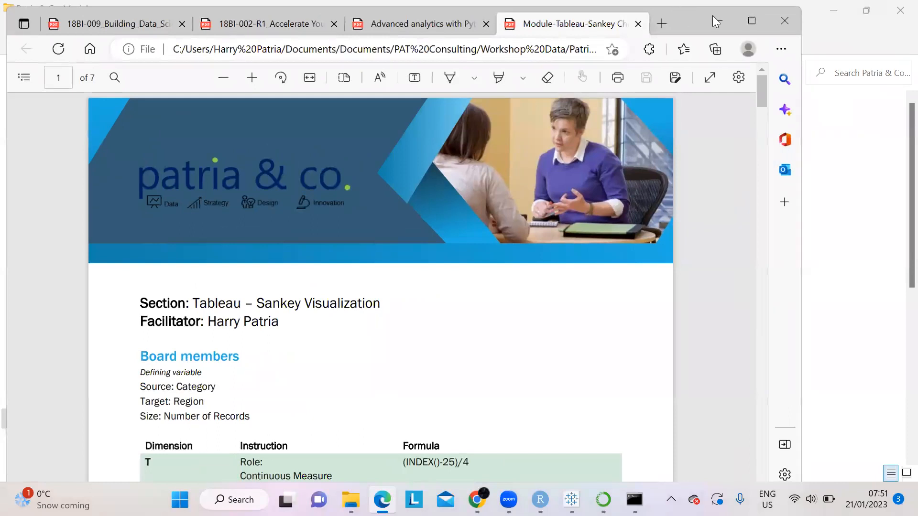
{"action": "left_click_drag", "start_coordinate": [712, 16], "coordinate": [829, 13]}
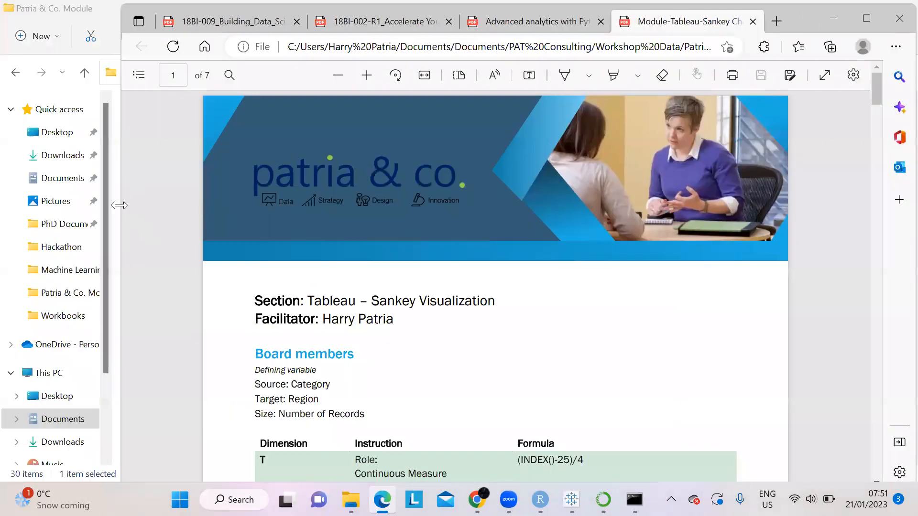
{"action": "left_click_drag", "start_coordinate": [119, 205], "coordinate": [426, 209]}
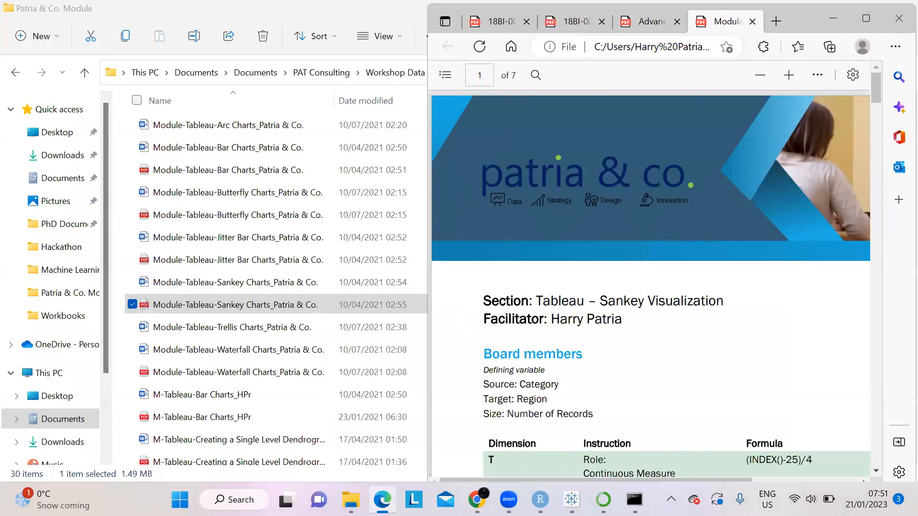
- Switch to the Indo Predictions Tabpy workbook in Tableau, save it and close its window
{"action": "mouse_move", "coordinate": [571, 500]}
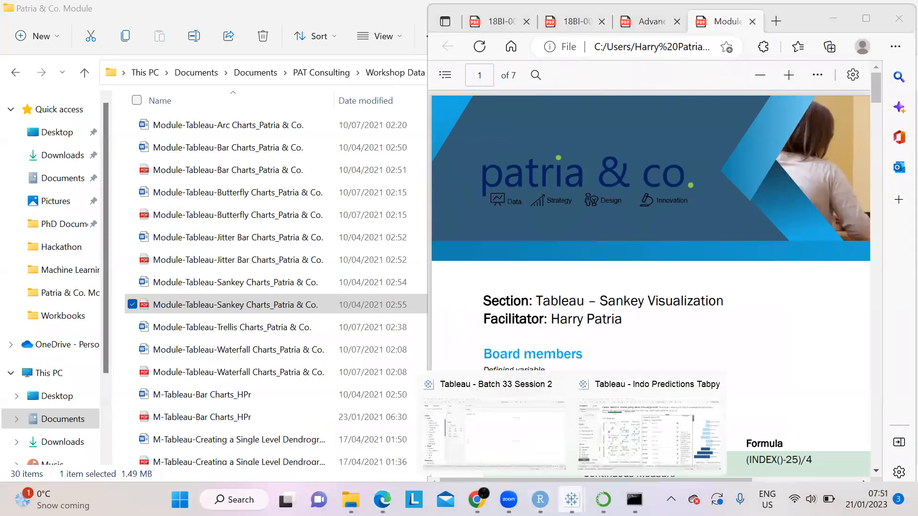
{"action": "left_click", "coordinate": [535, 432]}
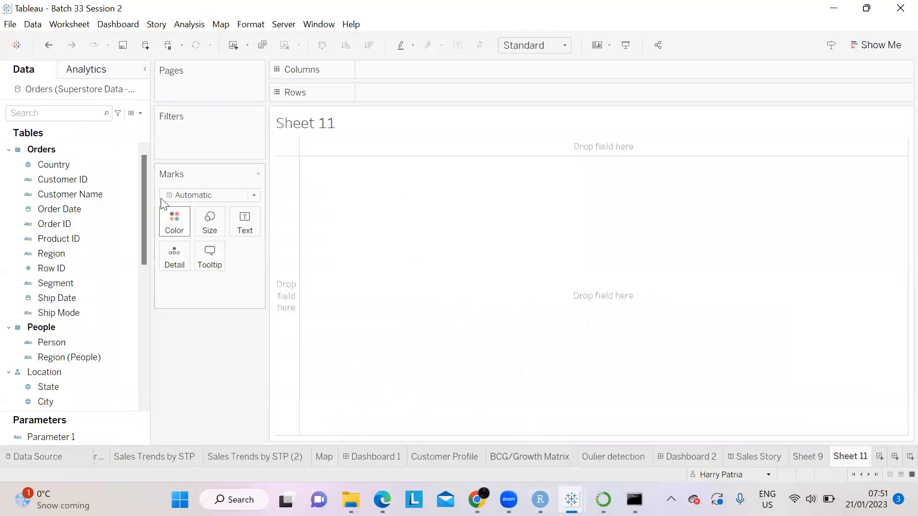
{"action": "mouse_move", "coordinate": [571, 499]}
{"action": "left_click", "coordinate": [652, 437]}
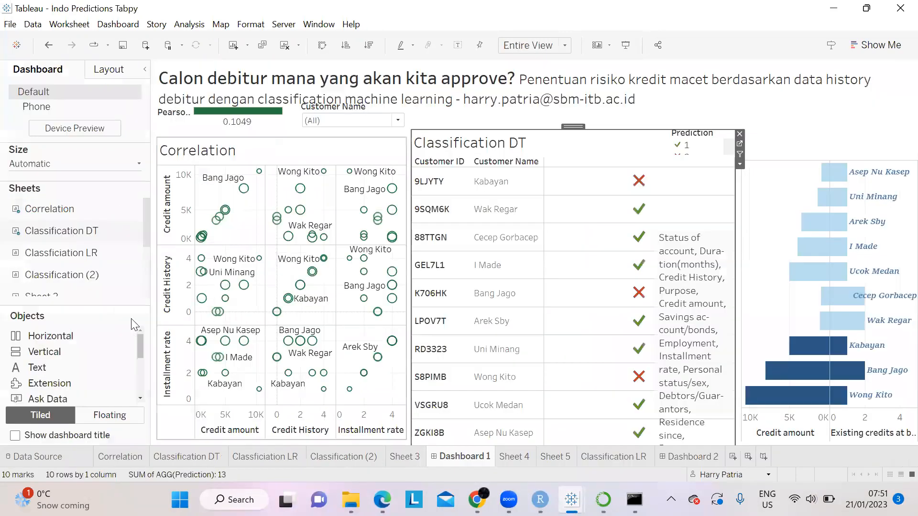
{"action": "left_click", "coordinate": [11, 25]}
{"action": "left_click", "coordinate": [38, 88]}
{"action": "left_click", "coordinate": [900, 9]}
- Bring up the tabpy Command Prompt window and close it
{"action": "mouse_move", "coordinate": [634, 499]}
{"action": "left_click", "coordinate": [645, 428]}
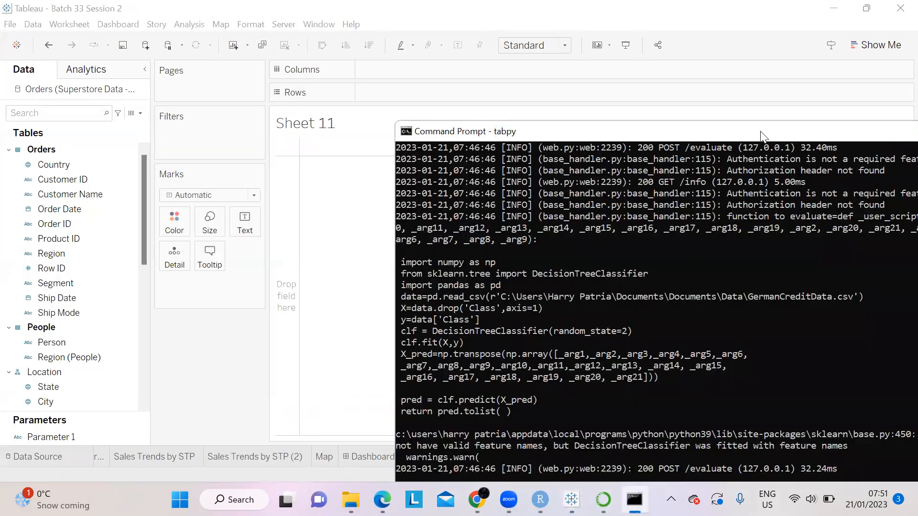
{"action": "left_click_drag", "start_coordinate": [703, 133], "coordinate": [523, 176]}
{"action": "left_click", "coordinate": [843, 187]}
{"action": "left_click", "coordinate": [845, 178]}
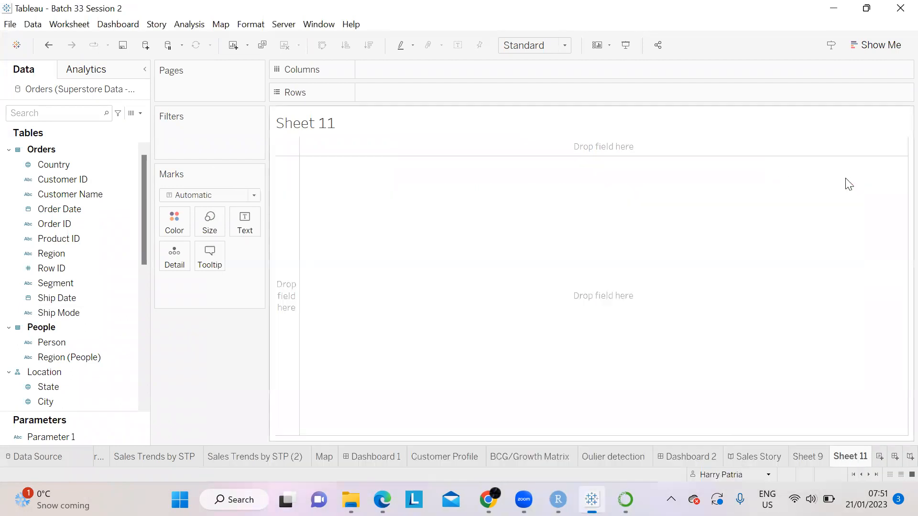
- Restore the Batch 33 Session 2 window from full size and fit it to the left half of the screen
{"action": "left_click", "coordinate": [865, 11]}
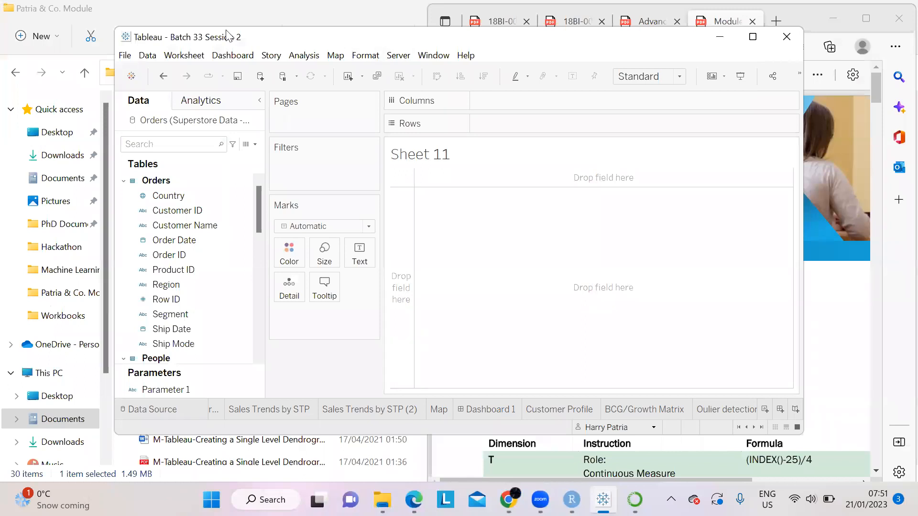
{"action": "left_click_drag", "start_coordinate": [317, 40], "coordinate": [227, 30]}
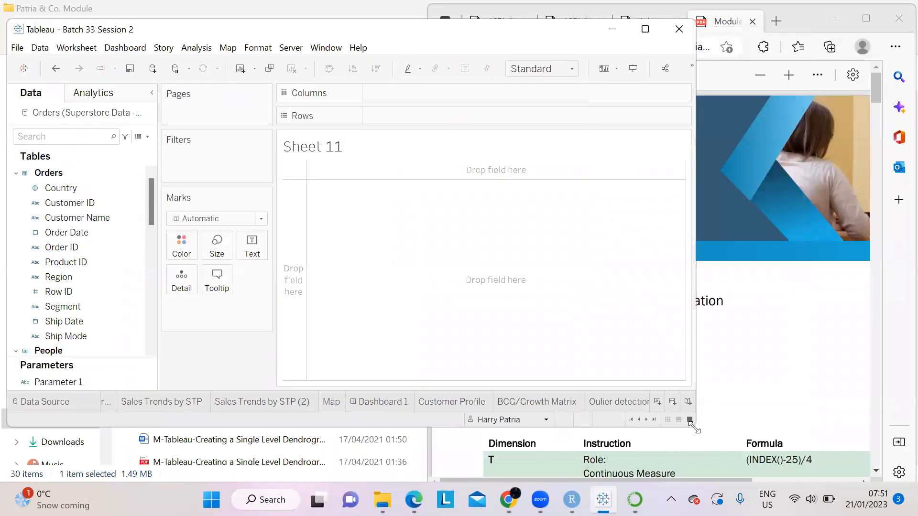
{"action": "left_click_drag", "start_coordinate": [694, 426], "coordinate": [462, 483]}
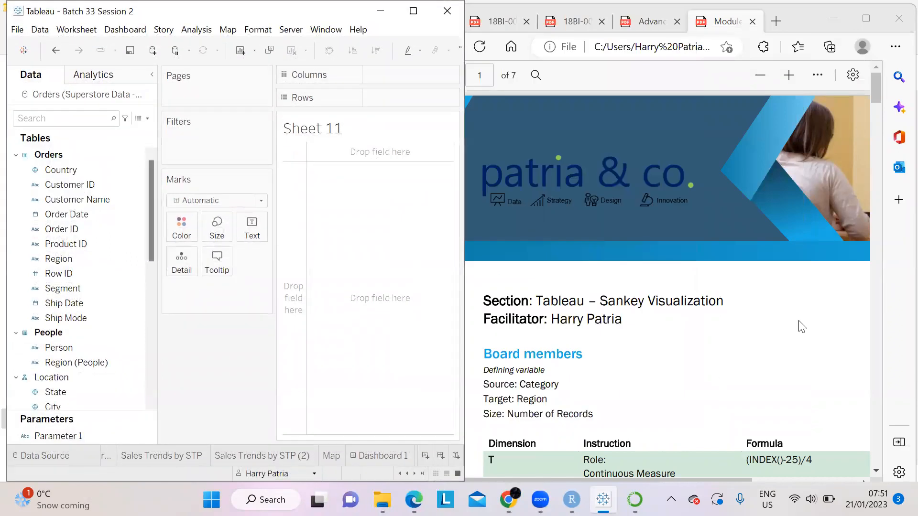
- Position the Sankey PDF window beside Tableau and bring its dimension and formula table into view
{"action": "left_click", "coordinate": [852, 304]}
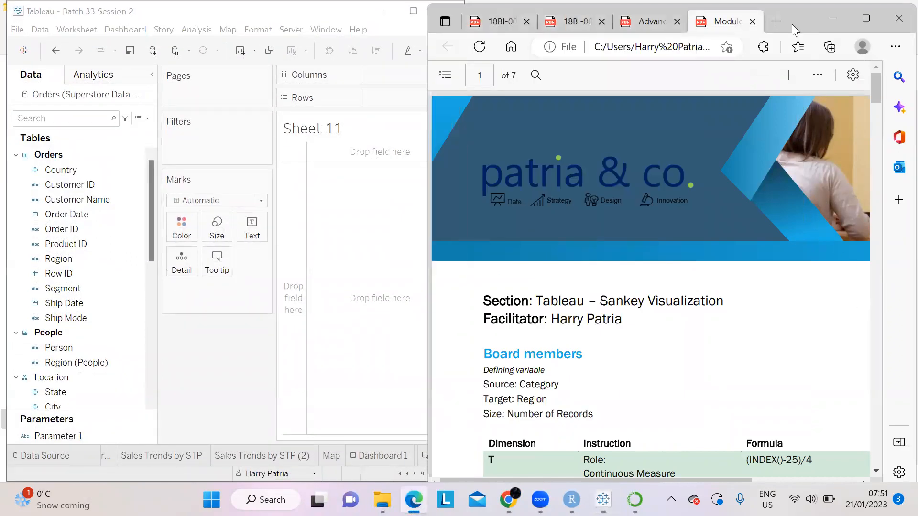
{"action": "left_click_drag", "start_coordinate": [823, 19], "coordinate": [853, 16]}
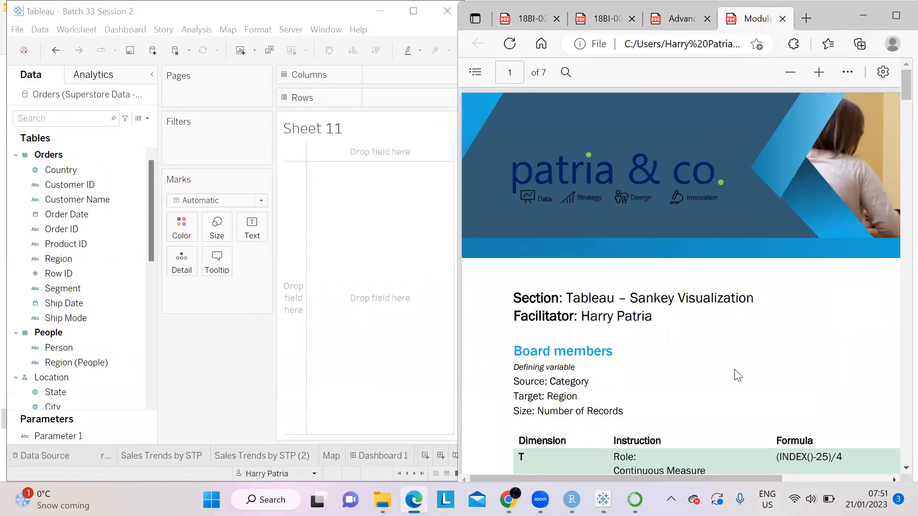
{"action": "scroll", "coordinate": [736, 374], "scroll_direction": "down", "scroll_amount": 3}
{"action": "scroll", "coordinate": [91, 347], "scroll_direction": "down", "scroll_amount": 3}
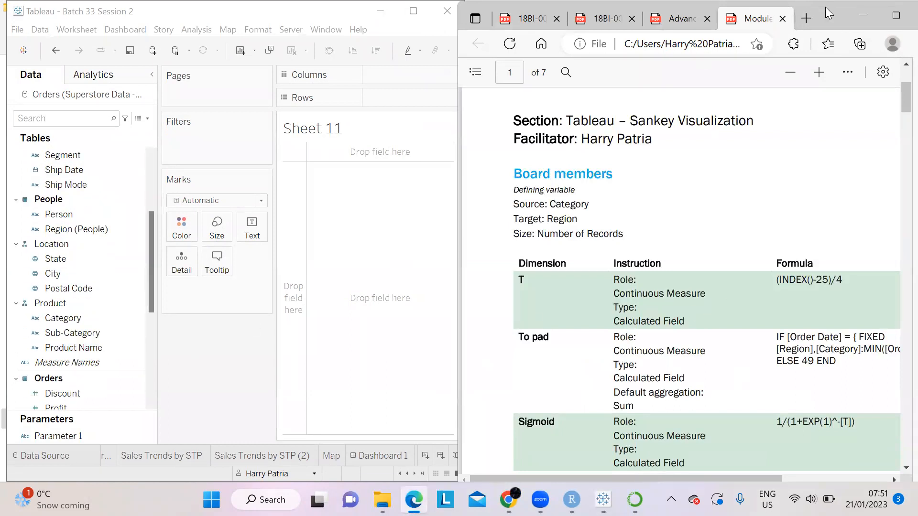
{"action": "left_click_drag", "start_coordinate": [819, 12], "coordinate": [810, 14]}
{"action": "scroll", "coordinate": [716, 297], "scroll_direction": "down", "scroll_amount": 1}
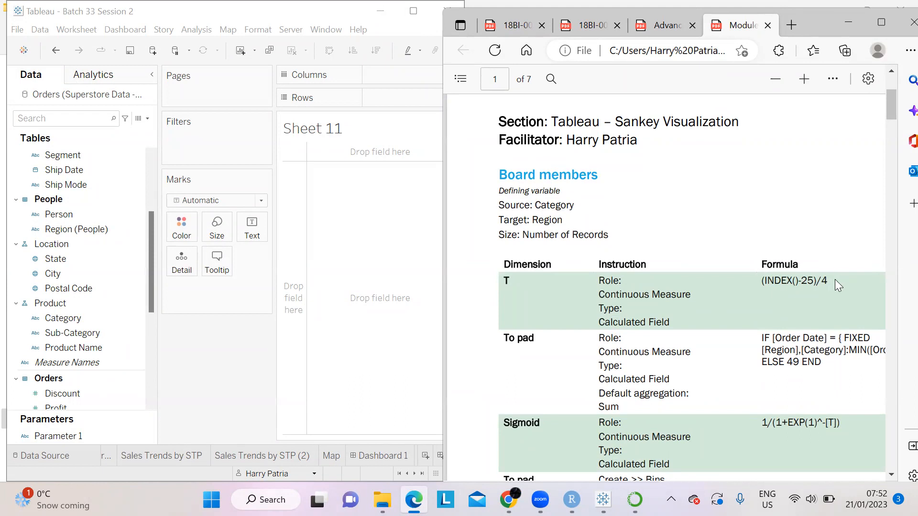
- Copy the T formula from the Sankey PDF and paste INDEX()-25)/4 into a new calculated field in Tableau
{"action": "left_click_drag", "start_coordinate": [829, 281], "coordinate": [760, 280]}
{"action": "key", "text": "ctrl+c"}
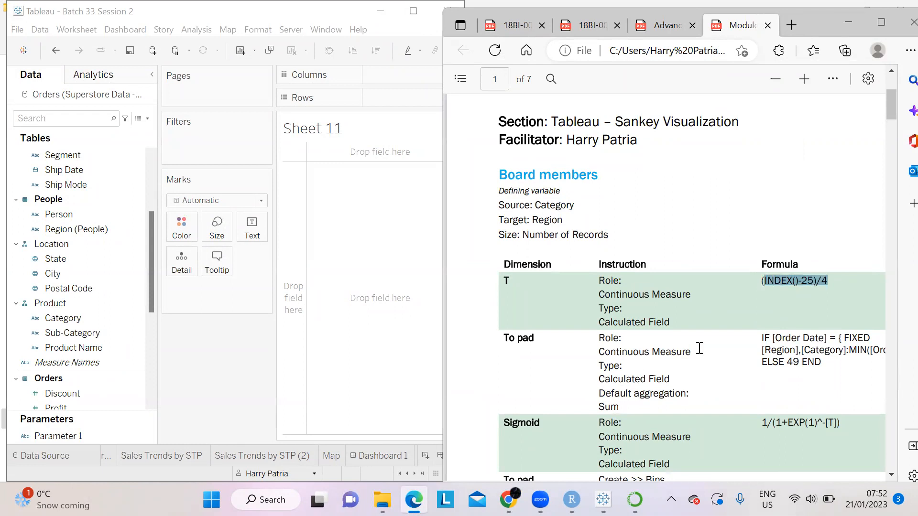
{"action": "left_click", "coordinate": [147, 119]}
{"action": "left_click", "coordinate": [145, 127]}
{"action": "left_click", "coordinate": [343, 212]}
{"action": "key", "text": "ctrl+v"}
{"action": "left_click_drag", "start_coordinate": [336, 135], "coordinate": [314, 347]}
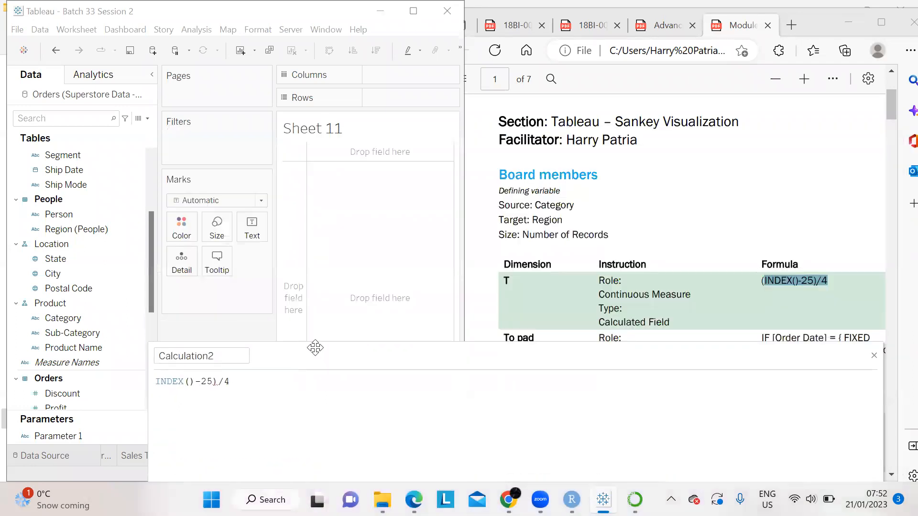
- Name the calculated field T and save it
{"action": "left_click", "coordinate": [215, 355]}
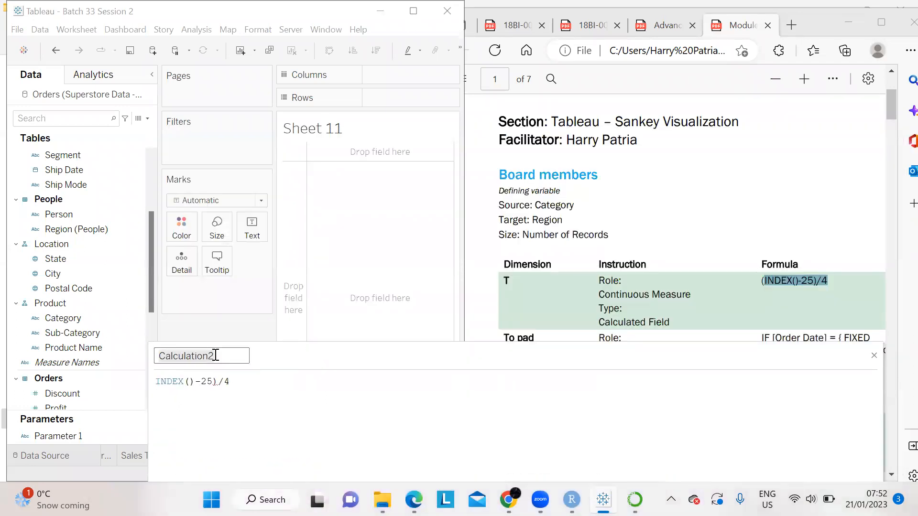
{"action": "double_click", "coordinate": [215, 355]}
{"action": "type", "text": "T"}
{"action": "left_click_drag", "start_coordinate": [304, 360], "coordinate": [239, 152]}
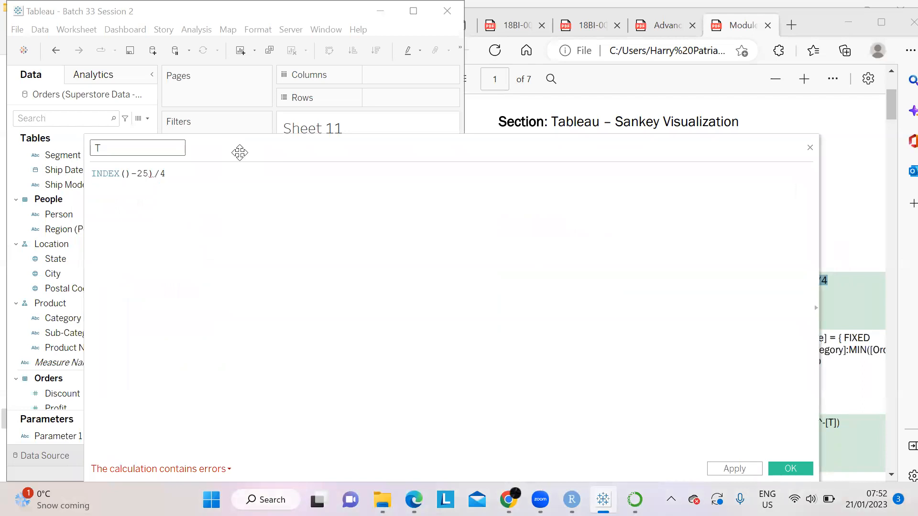
{"action": "left_click", "coordinate": [784, 474]}
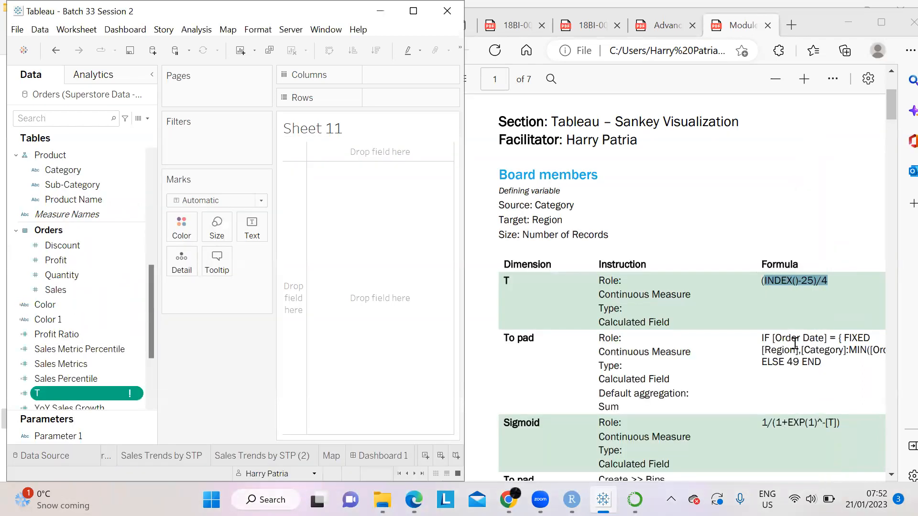
- Copy the To pad formula from the Sankey PDF and paste it into a new calculated field in Tableau
{"action": "scroll", "coordinate": [795, 343], "scroll_direction": "down", "scroll_amount": 1}
{"action": "left_click_drag", "start_coordinate": [821, 330], "coordinate": [761, 307]}
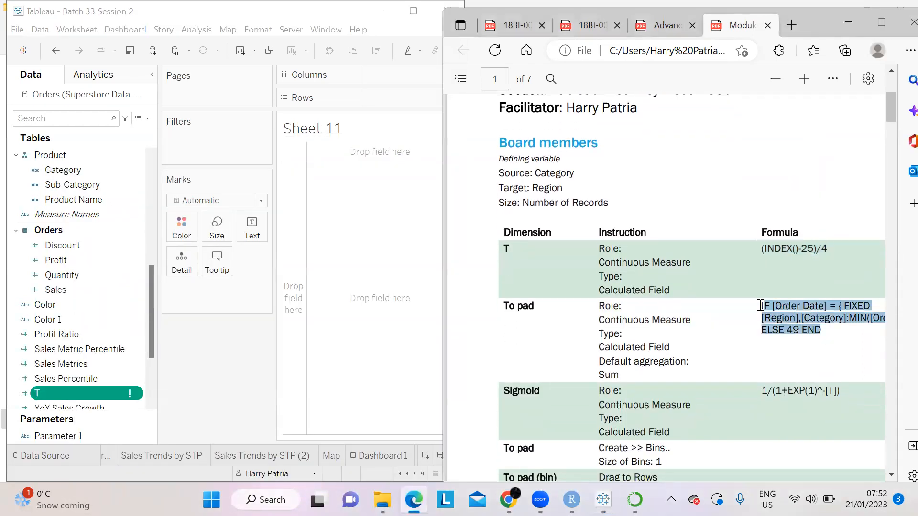
{"action": "key", "text": "ctrl+c"}
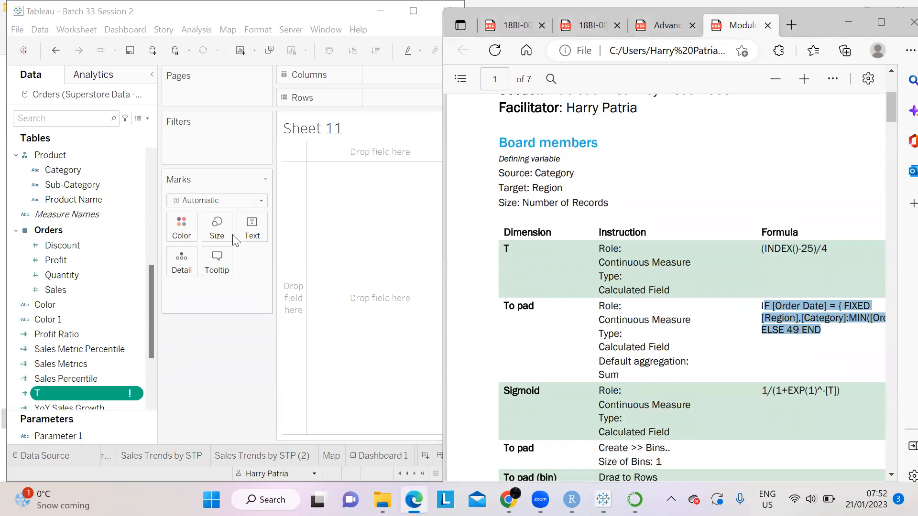
{"action": "left_click", "coordinate": [147, 118]}
{"action": "left_click", "coordinate": [147, 118]}
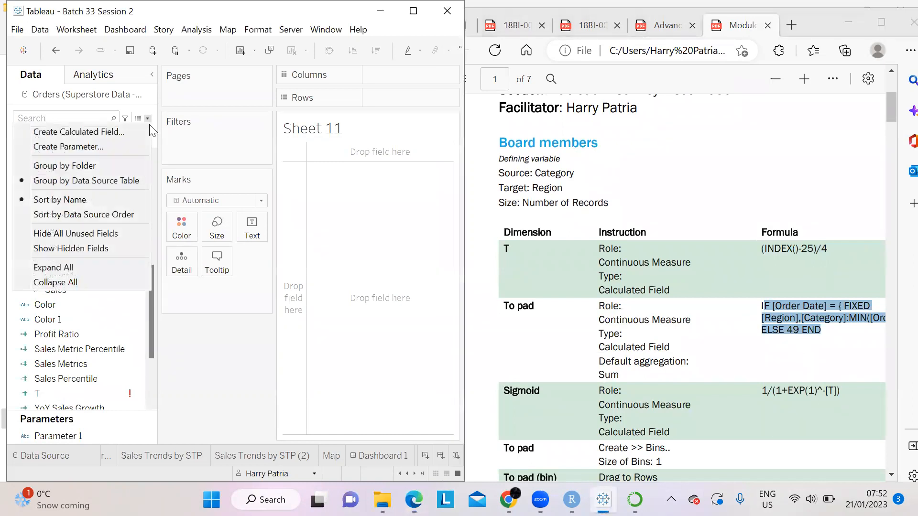
{"action": "left_click", "coordinate": [71, 132]}
{"action": "left_click", "coordinate": [309, 243]}
{"action": "key", "text": "ctrl+v"}
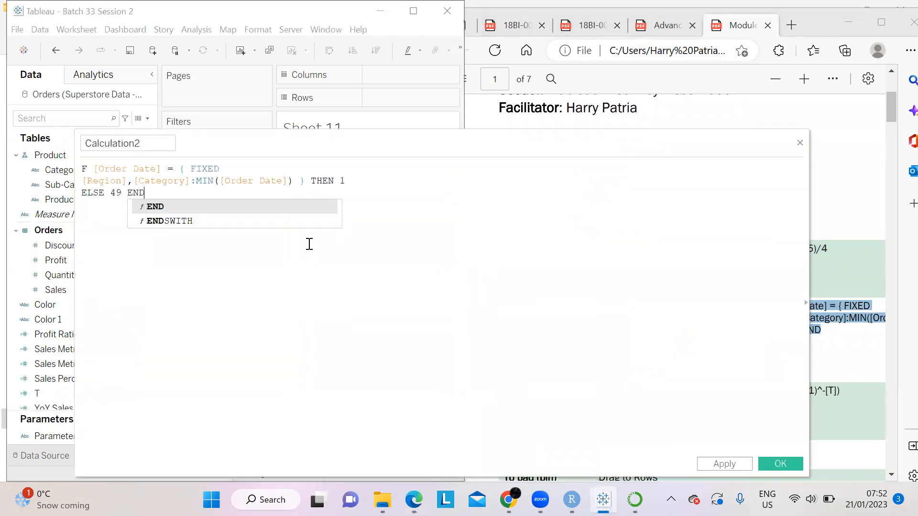
{"action": "left_click", "coordinate": [415, 185]}
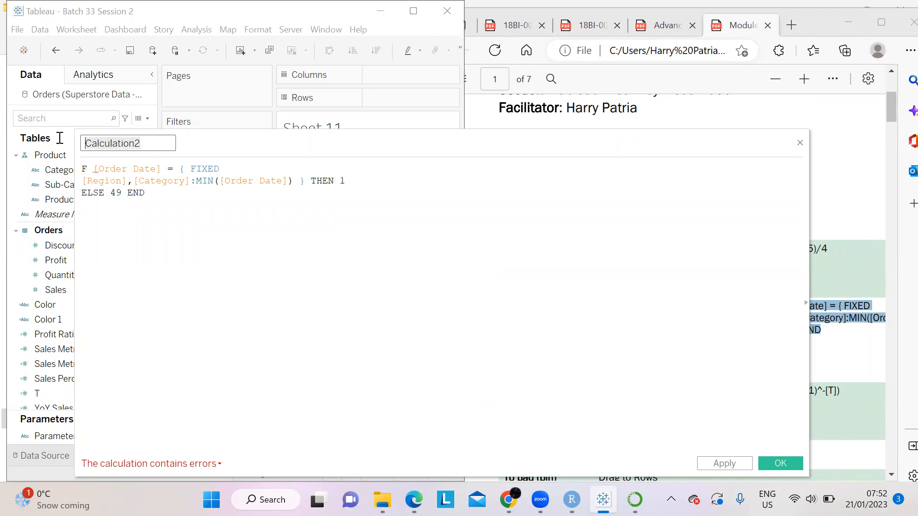
- Name the new calculated field To pad, copying the name from the Sankey PDF
{"action": "left_click", "coordinate": [849, 267]}
{"action": "left_click", "coordinate": [849, 268]}
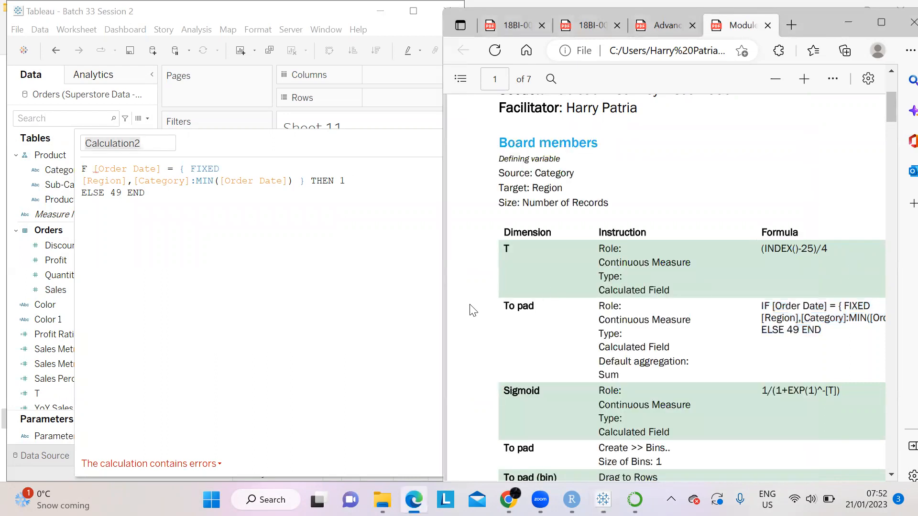
{"action": "left_click_drag", "start_coordinate": [535, 308], "coordinate": [497, 304]}
{"action": "left_click", "coordinate": [156, 143]}
{"action": "double_click", "coordinate": [155, 143]}
{"action": "key", "text": "ctrl+v"}
{"action": "left_click", "coordinate": [502, 282]}
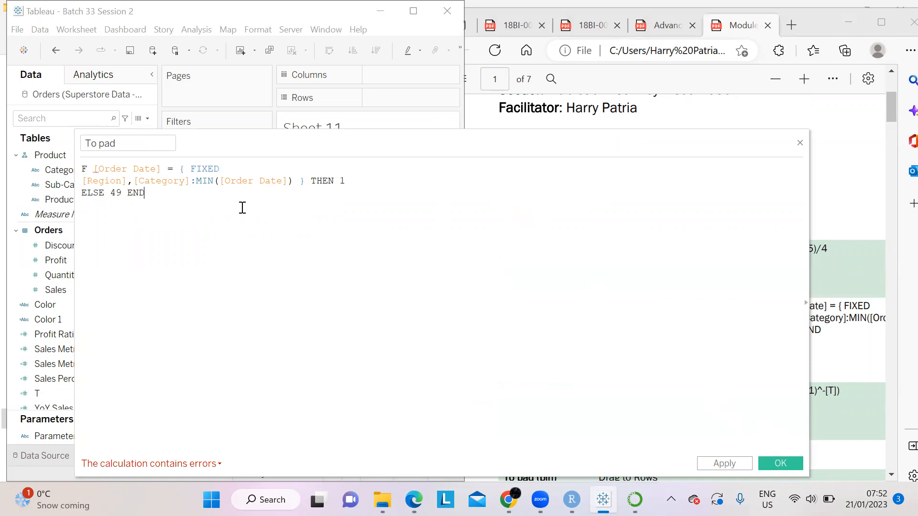
- Try to replace the To pad calculation with the complete formula selected again in the Sankey PDF
{"action": "left_click", "coordinate": [868, 254]}
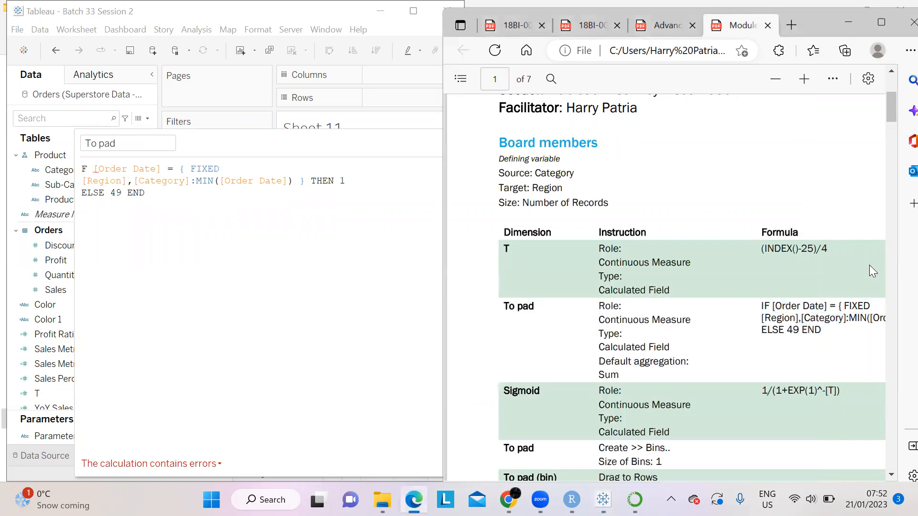
{"action": "scroll", "coordinate": [841, 372], "scroll_direction": "right", "scroll_amount": 3}
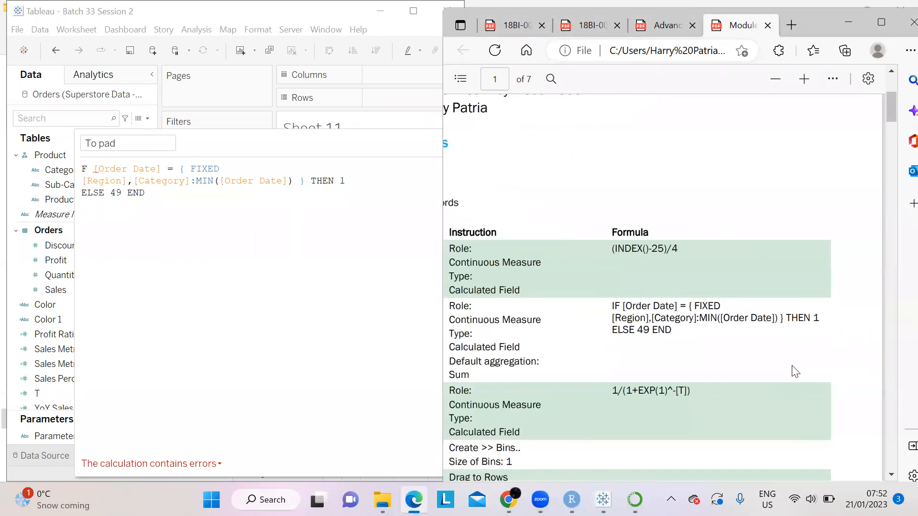
{"action": "left_click_drag", "start_coordinate": [678, 331], "coordinate": [608, 305]}
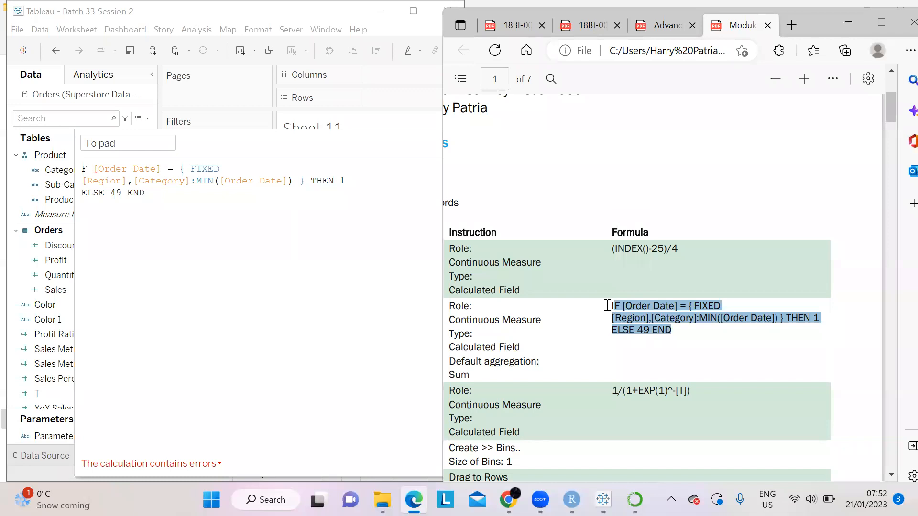
{"action": "left_click", "coordinate": [169, 203]}
{"action": "key", "text": "ctrl+a"}
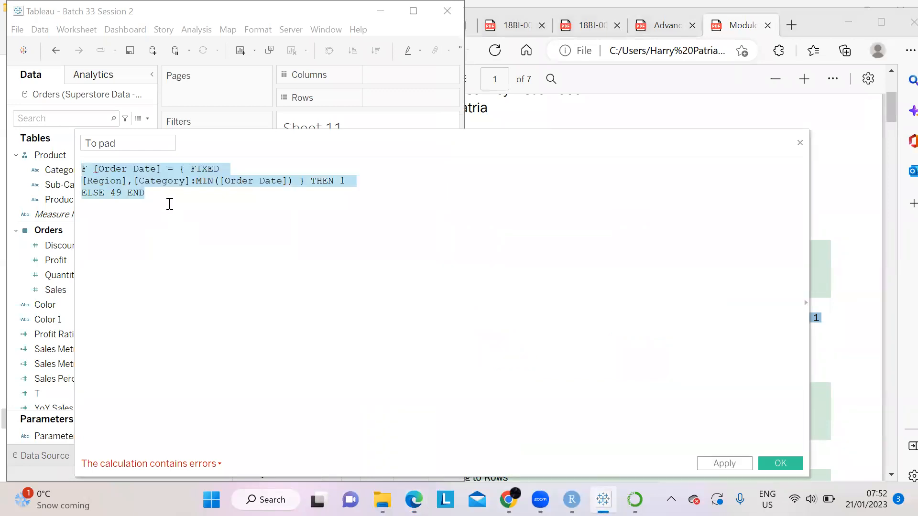
{"action": "key", "text": "ctrl+v"}
{"action": "left_click", "coordinate": [164, 205]}
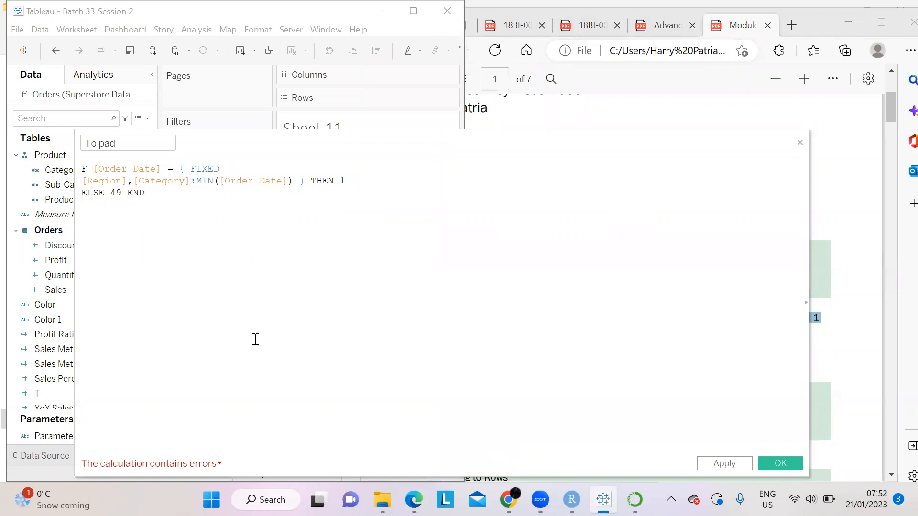
- Correct the start of the To pad formula to IF, checking it against the PDF, and save the field
{"action": "left_click", "coordinate": [91, 181]}
{"action": "key", "text": "Right"}
{"action": "left_click", "coordinate": [860, 297]}
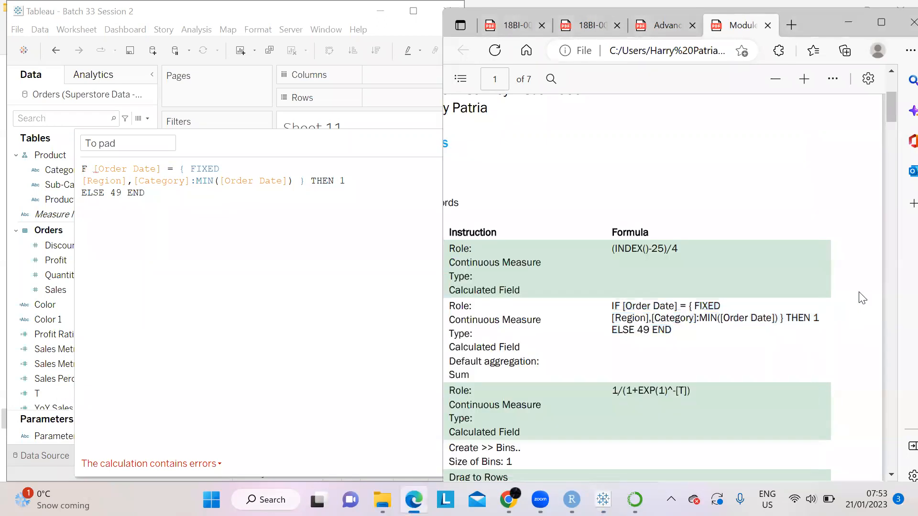
{"action": "key", "text": "alt+Tab"}
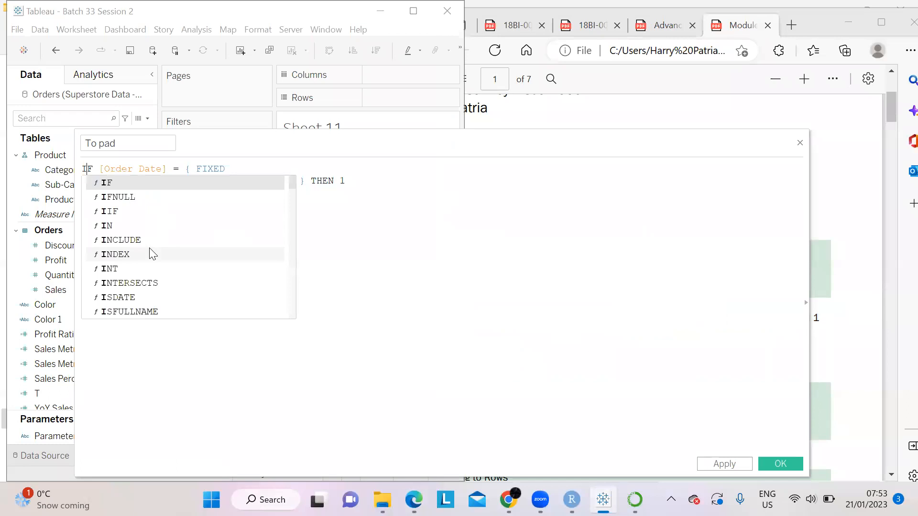
{"action": "left_click", "coordinate": [125, 183]}
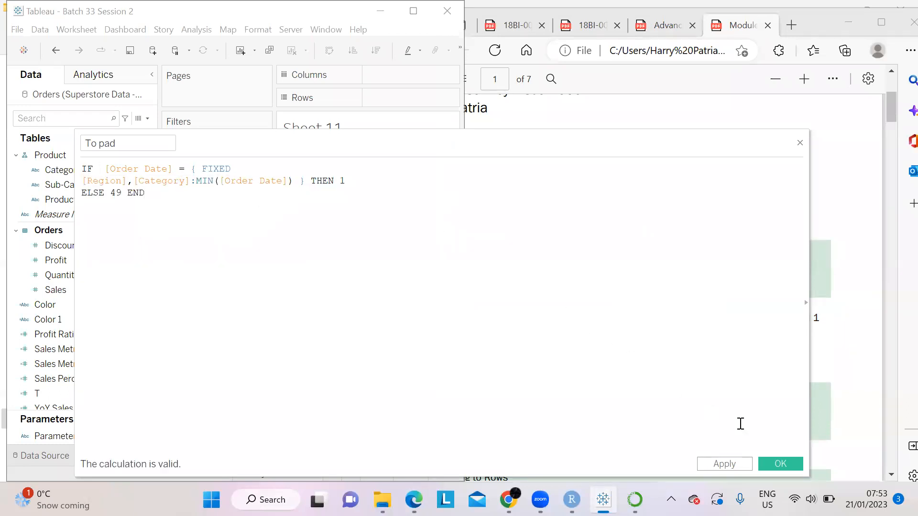
{"action": "left_click", "coordinate": [781, 463]}
- Copy the Sigmoid formula 1/(1+EXP(1)^-[T]) from the Sankey PDF
{"action": "left_click", "coordinate": [755, 341]}
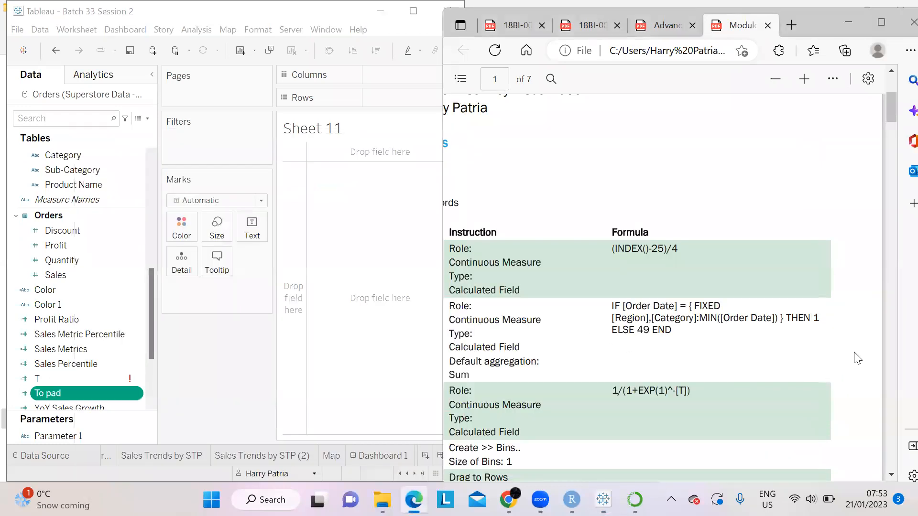
{"action": "scroll", "coordinate": [754, 341], "scroll_direction": "down", "scroll_amount": 3}
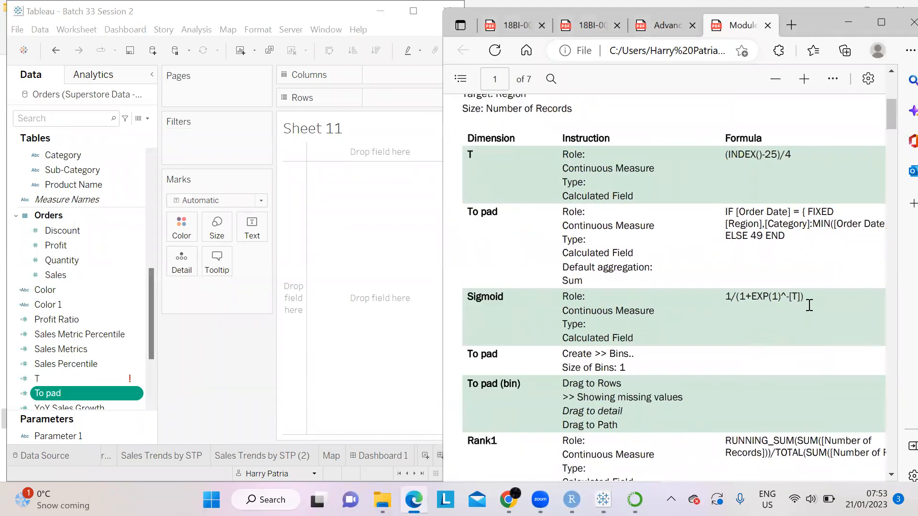
{"action": "left_click_drag", "start_coordinate": [811, 299], "coordinate": [724, 294]}
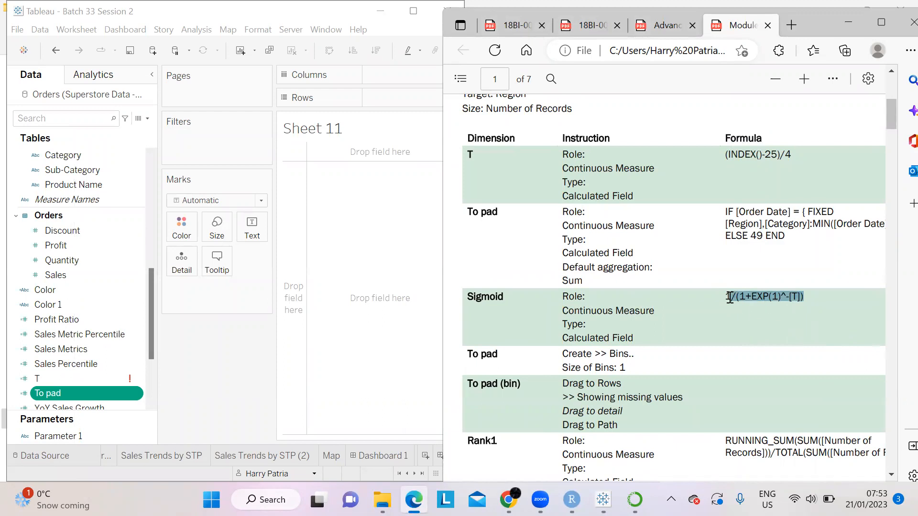
{"action": "left_click_drag", "start_coordinate": [725, 296], "coordinate": [813, 297]}
{"action": "key", "text": "ctrl+c"}
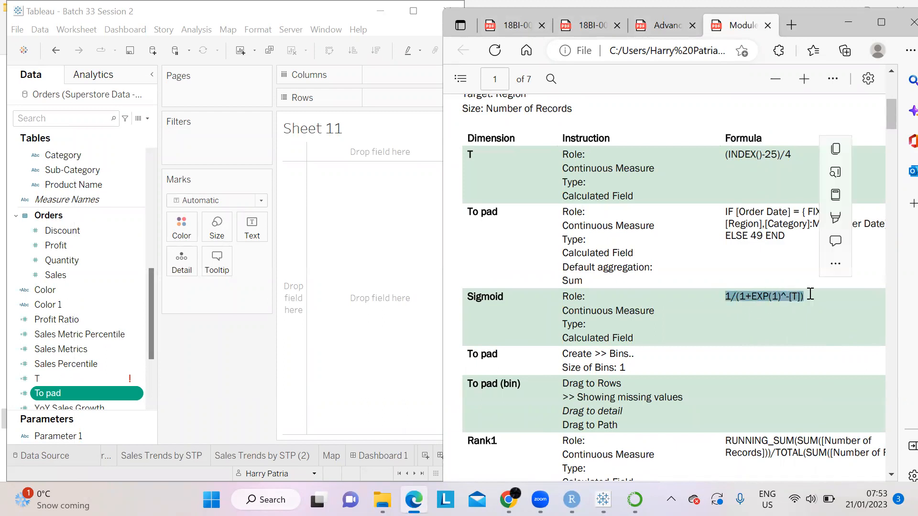
- Create a calculated field named Sigmoid in Tableau with the copied formula 1/(1+EXP(1)^-[T]) and save it
{"action": "left_click", "coordinate": [184, 307]}
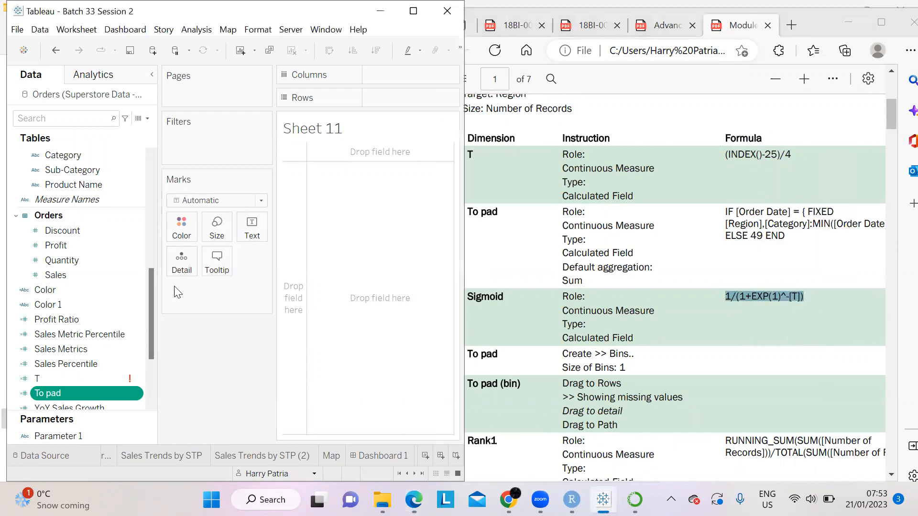
{"action": "left_click", "coordinate": [147, 118]}
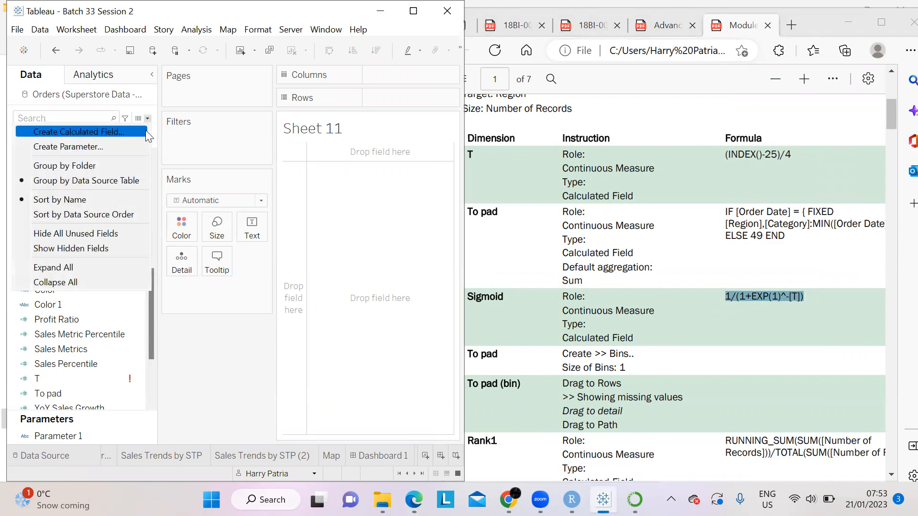
{"action": "left_click", "coordinate": [146, 130]}
{"action": "type", "text": "Sigmoid"}
{"action": "key", "text": "Tab"}
{"action": "key", "text": "ctrl+v"}
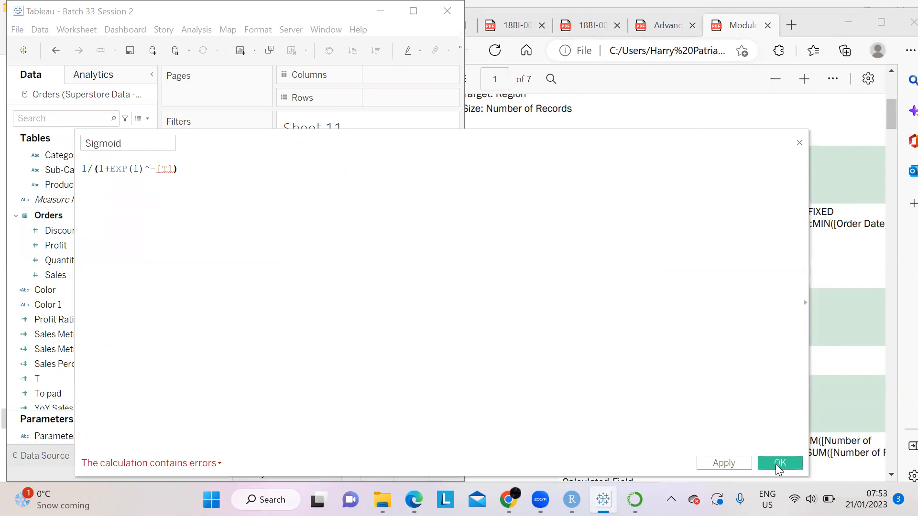
{"action": "left_click", "coordinate": [779, 462]}
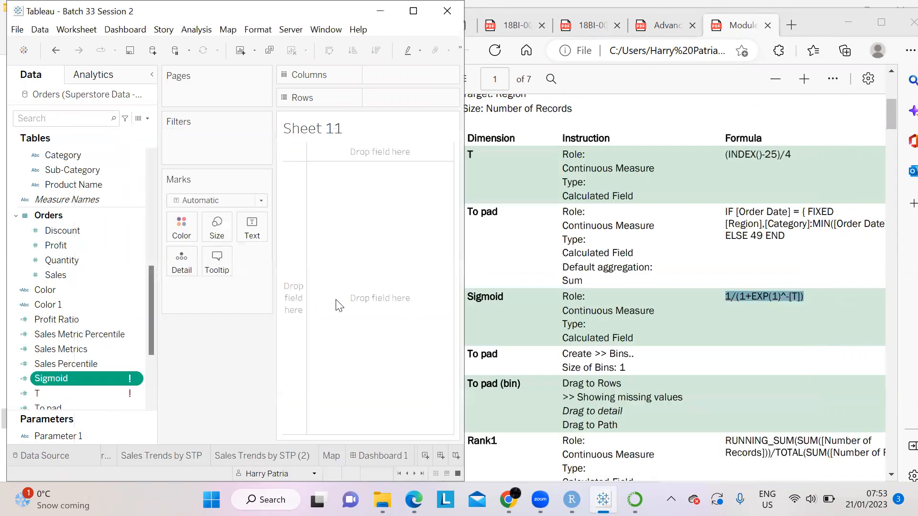
- Examine the PDF's instructions for To pad and its bins, and inspect the options available on Tableau's To pad field
{"action": "left_click", "coordinate": [668, 316]}
{"action": "scroll", "coordinate": [621, 330], "scroll_direction": "down", "scroll_amount": 1}
{"action": "scroll", "coordinate": [634, 270], "scroll_direction": "down", "scroll_amount": 2}
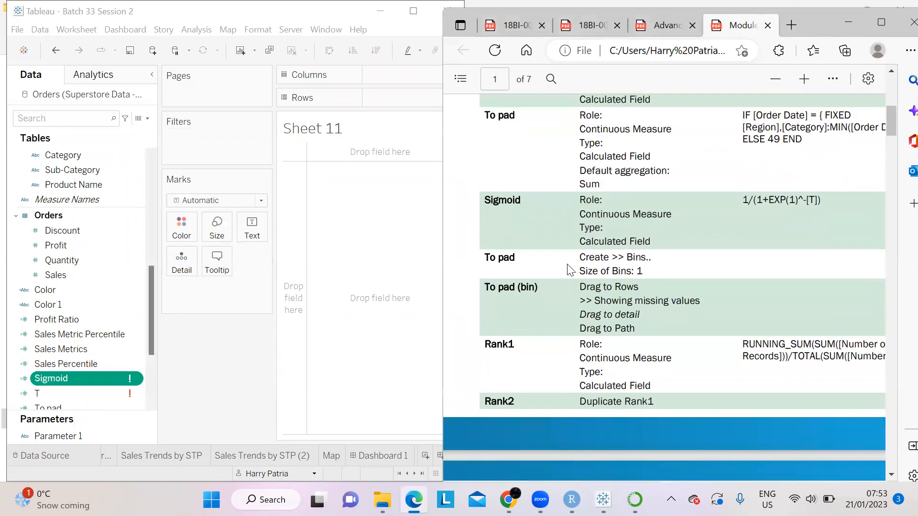
{"action": "left_click", "coordinate": [185, 407]}
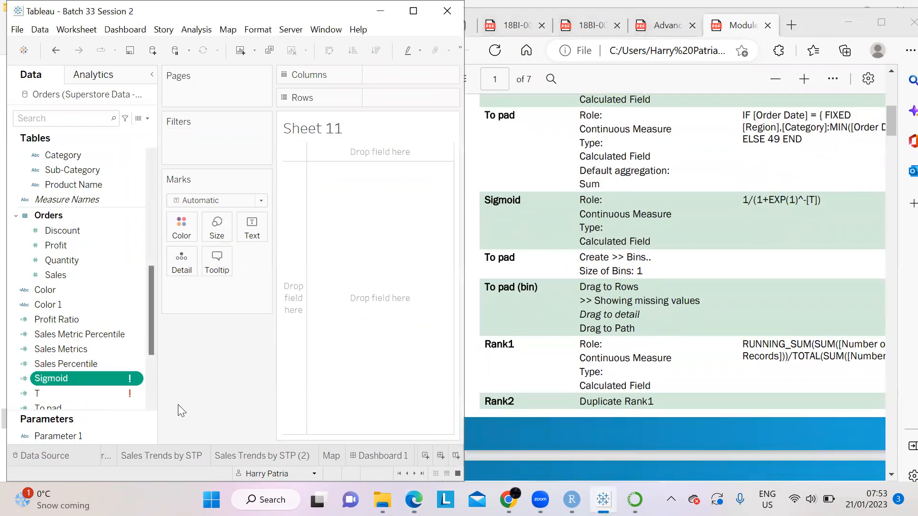
{"action": "scroll", "coordinate": [92, 331], "scroll_direction": "down", "scroll_amount": 2}
{"action": "scroll", "coordinate": [92, 331], "scroll_direction": "down", "scroll_amount": 1}
{"action": "scroll", "coordinate": [99, 303], "scroll_direction": "up", "scroll_amount": 3}
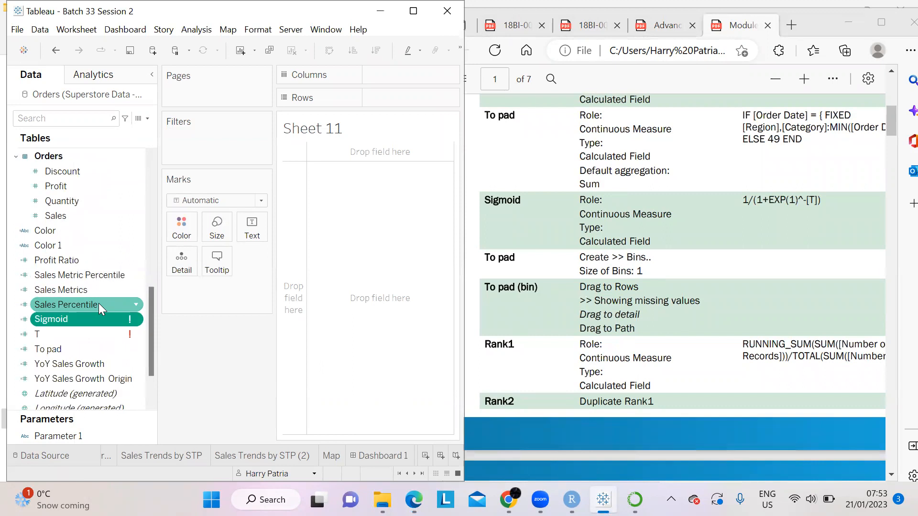
{"action": "scroll", "coordinate": [98, 303], "scroll_direction": "up", "scroll_amount": 2}
{"action": "scroll", "coordinate": [99, 303], "scroll_direction": "down", "scroll_amount": 5}
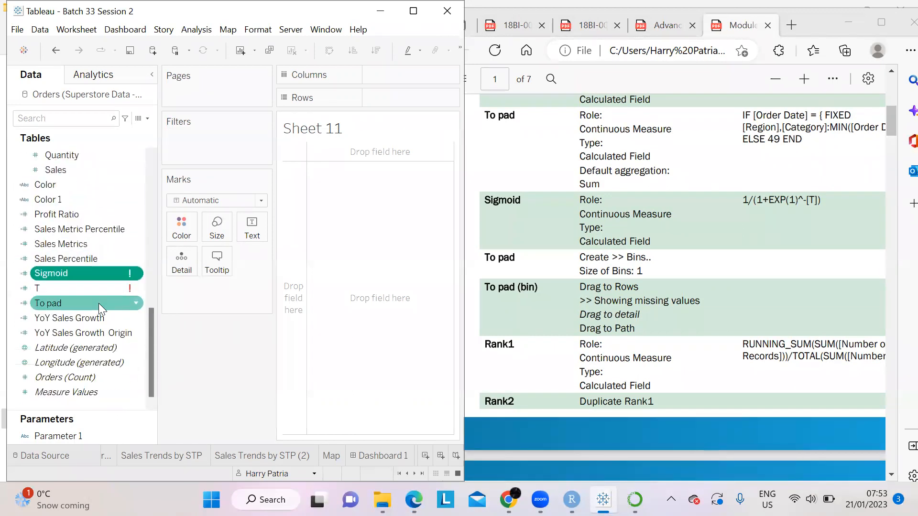
{"action": "scroll", "coordinate": [101, 273], "scroll_direction": "up", "scroll_amount": 3}
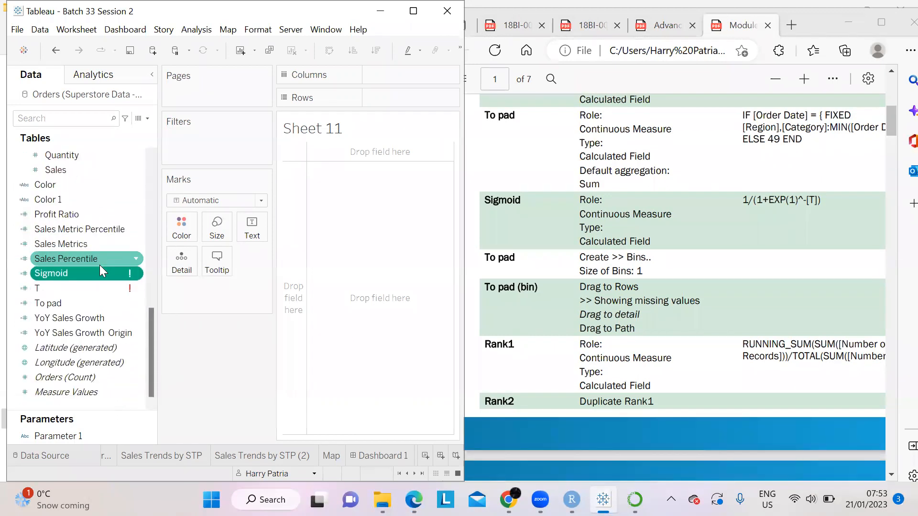
{"action": "scroll", "coordinate": [103, 302], "scroll_direction": "up", "scroll_amount": 6}
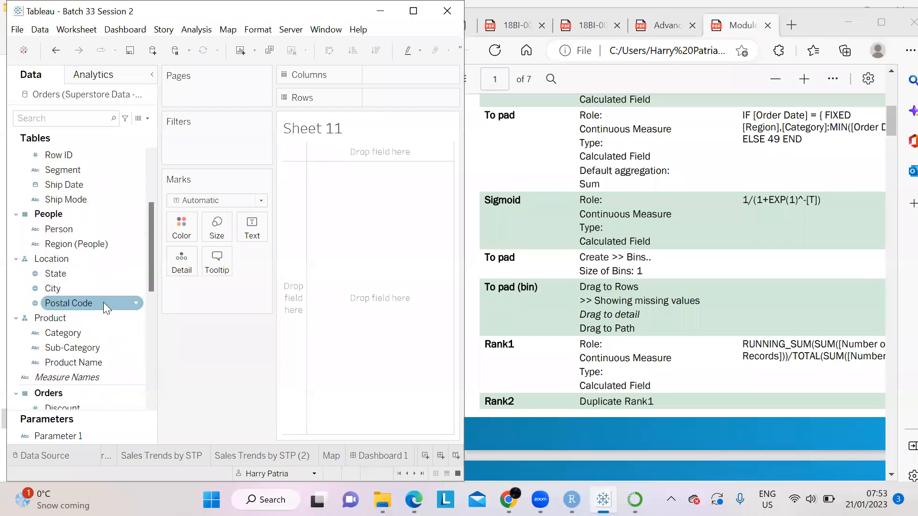
{"action": "scroll", "coordinate": [103, 302], "scroll_direction": "down", "scroll_amount": 7}
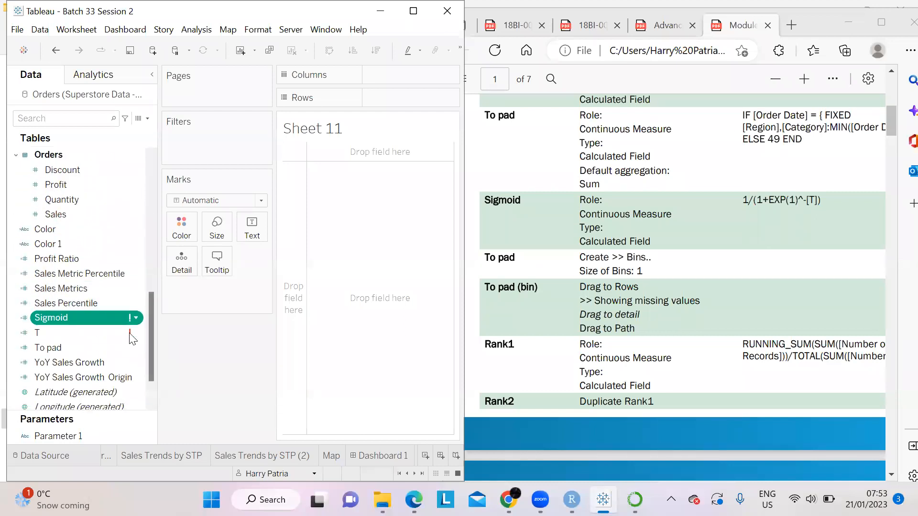
{"action": "left_click", "coordinate": [137, 350]}
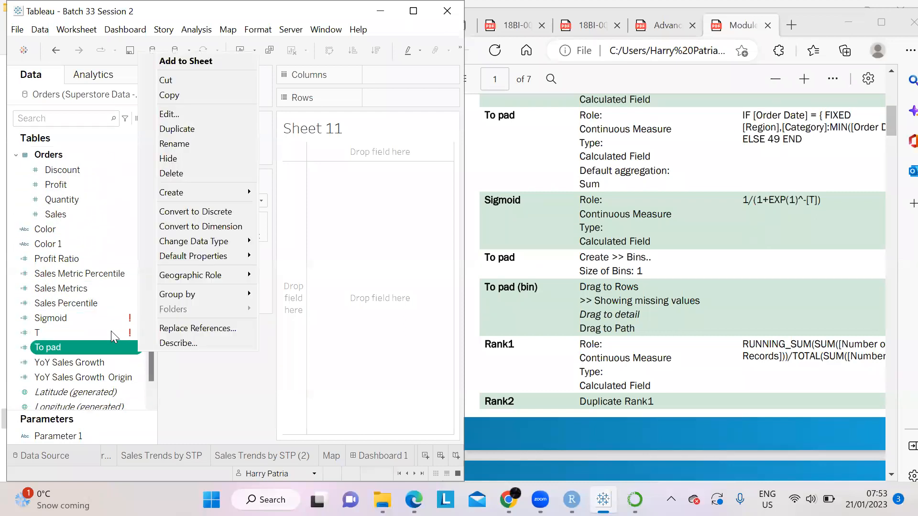
{"action": "left_click", "coordinate": [749, 253]}
{"action": "scroll", "coordinate": [751, 254], "scroll_direction": "up", "scroll_amount": 3}
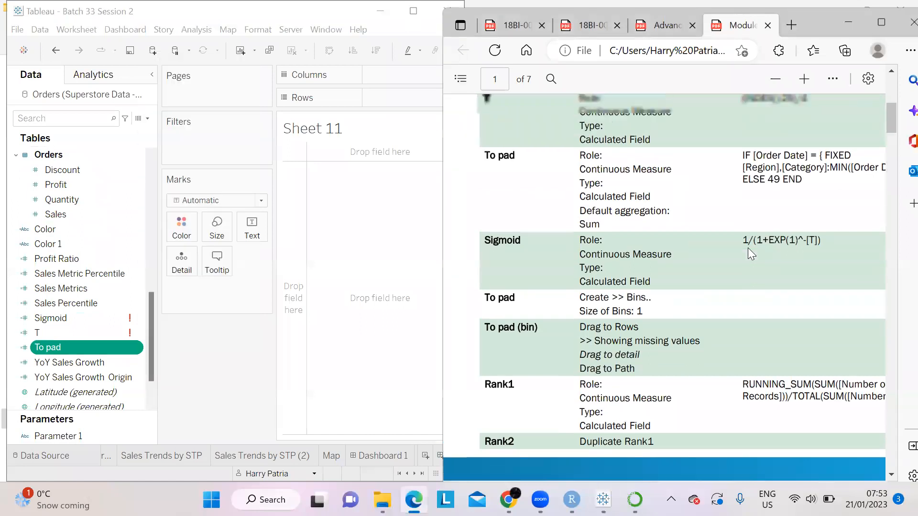
- Correct the calculated field T by adding the missing opening parenthesis, making its formula (INDEX()-25)/4, and save it
{"action": "scroll", "coordinate": [751, 254], "scroll_direction": "right", "scroll_amount": 2}
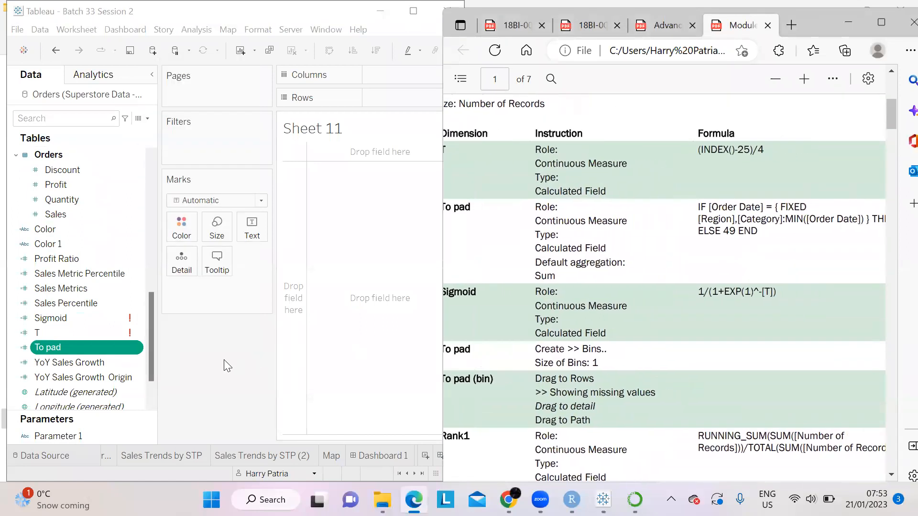
{"action": "scroll", "coordinate": [633, 262], "scroll_direction": "left", "scroll_amount": 2}
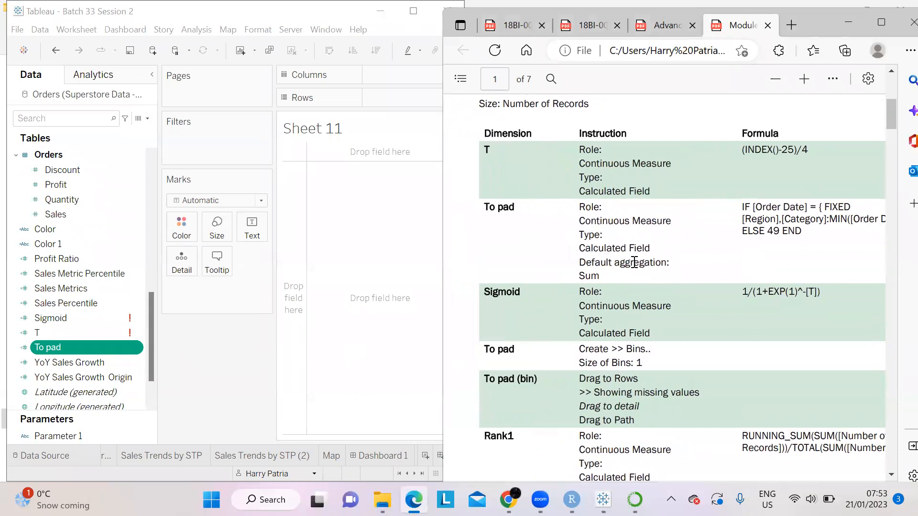
{"action": "left_click", "coordinate": [206, 350]}
{"action": "left_click", "coordinate": [137, 331]}
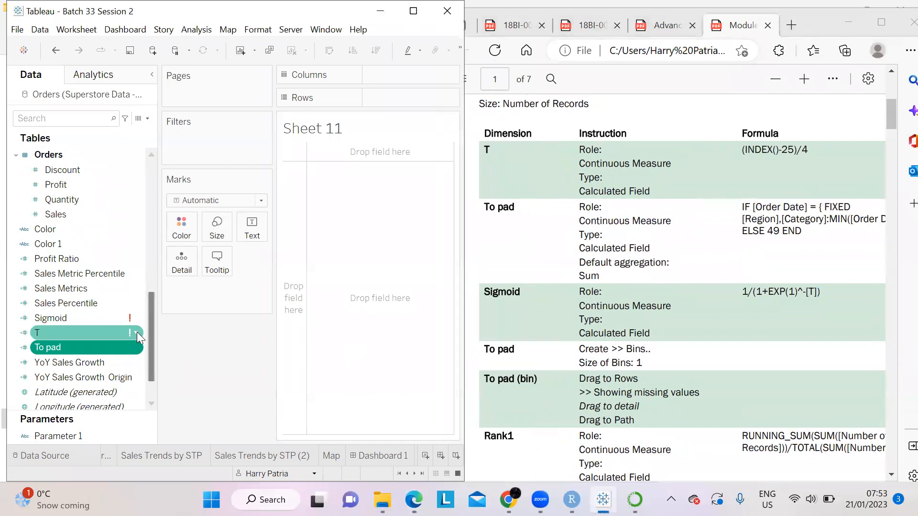
{"action": "right_click", "coordinate": [136, 332]}
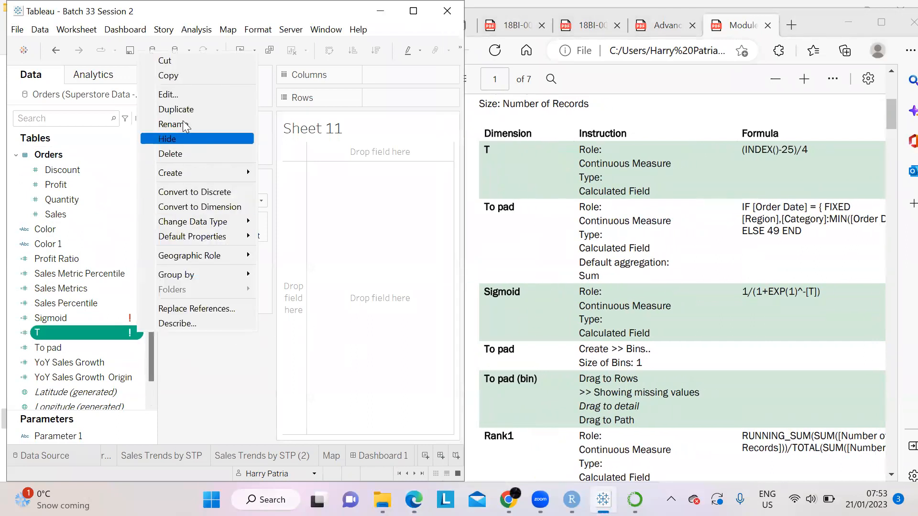
{"action": "left_click", "coordinate": [174, 95]}
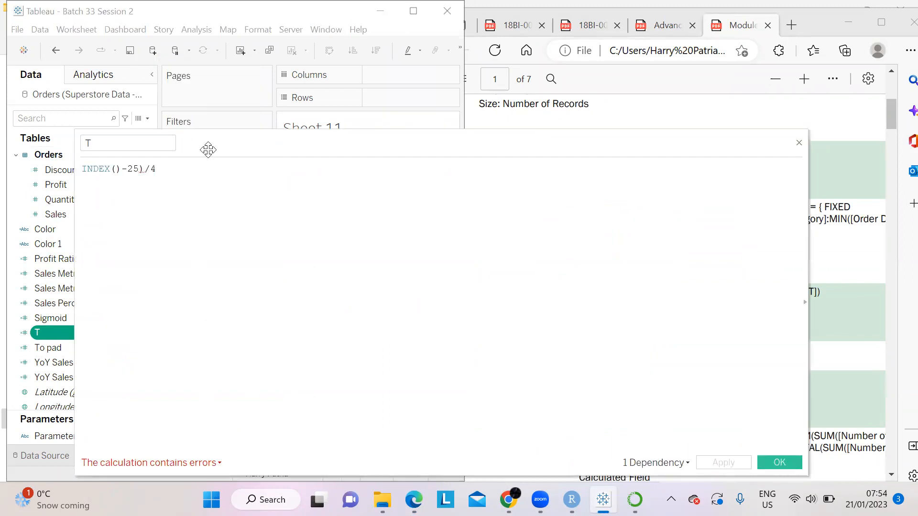
{"action": "left_click_drag", "start_coordinate": [221, 139], "coordinate": [277, 259]}
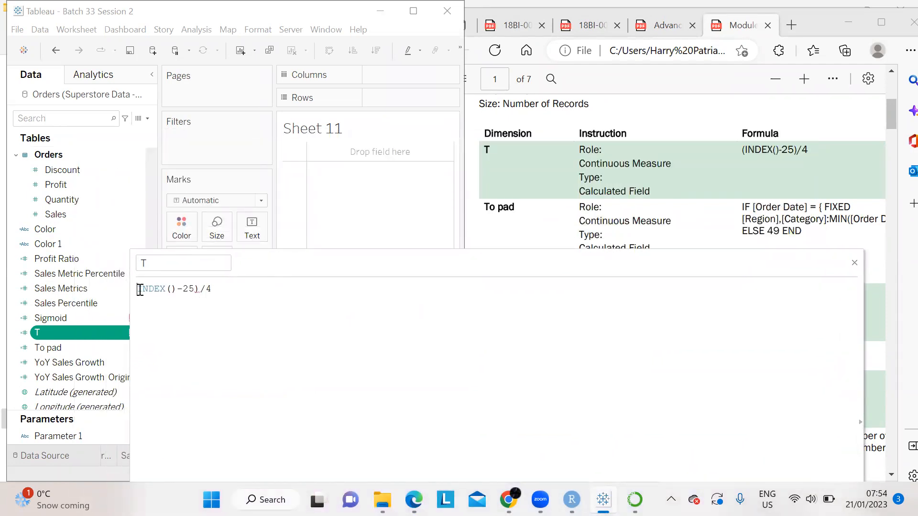
{"action": "type", "text": "("}
{"action": "key", "text": "BackSpace"}
{"action": "type", "text": "("}
{"action": "left_click_drag", "start_coordinate": [317, 260], "coordinate": [332, 129]}
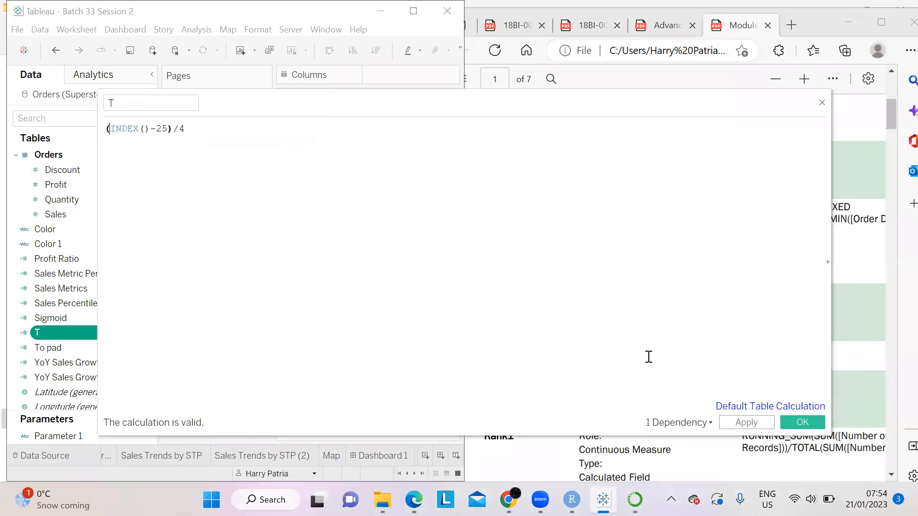
{"action": "left_click", "coordinate": [802, 422]}
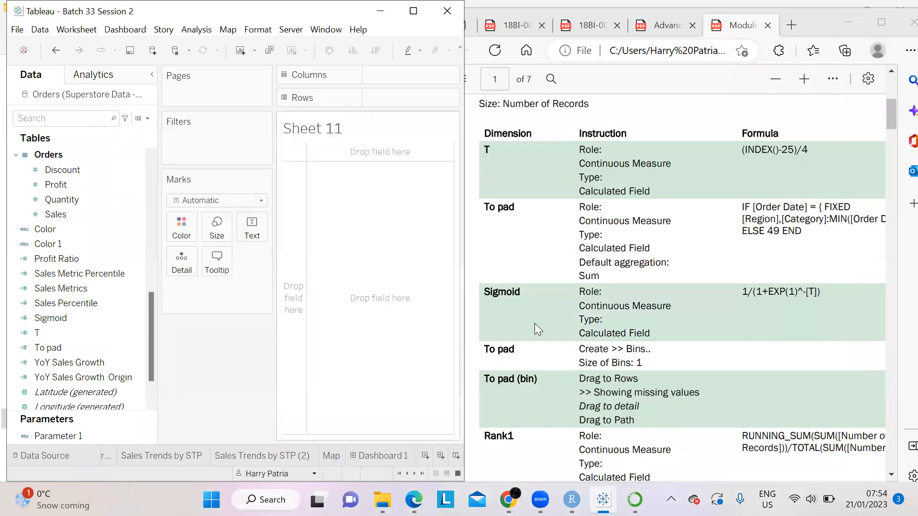
- Create bins from the To pad field with a bin size of 1
{"action": "left_click", "coordinate": [697, 318]}
{"action": "scroll", "coordinate": [697, 318], "scroll_direction": "down", "scroll_amount": 2}
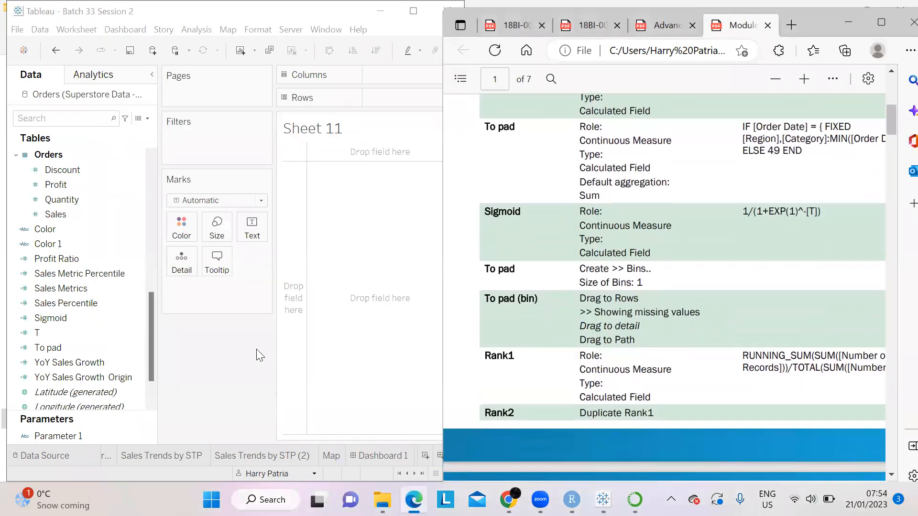
{"action": "left_click", "coordinate": [138, 347]}
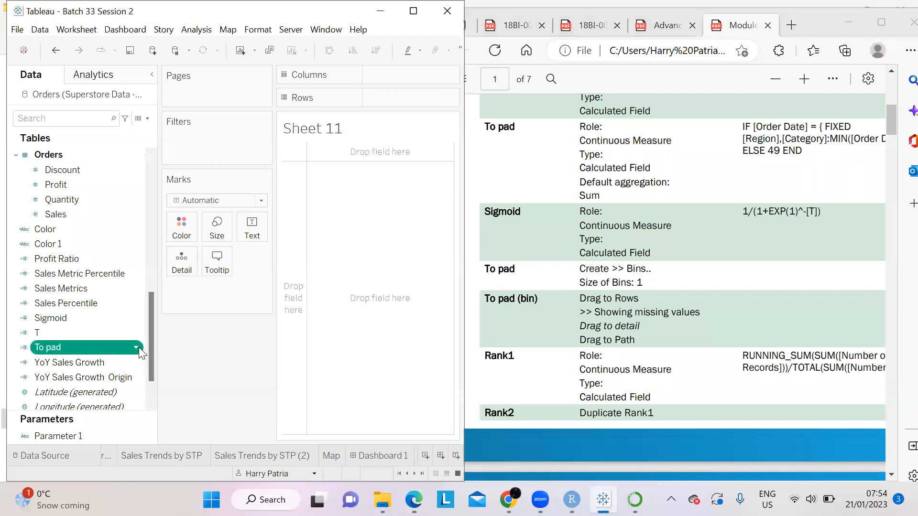
{"action": "right_click", "coordinate": [139, 347]}
{"action": "mouse_move", "coordinate": [227, 191]}
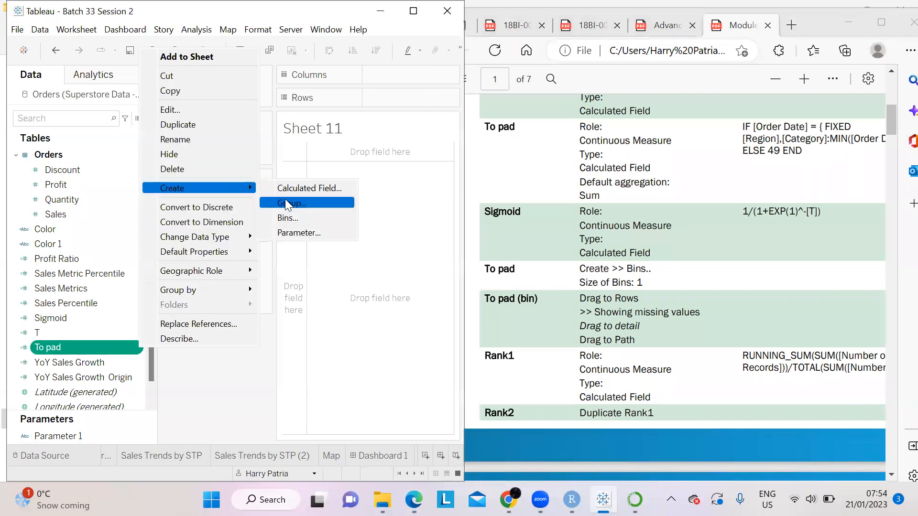
{"action": "left_click", "coordinate": [292, 221]}
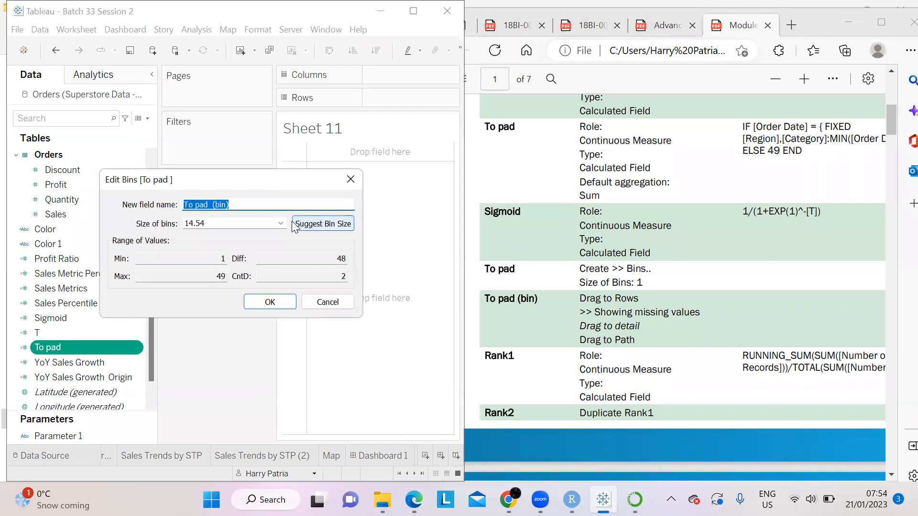
{"action": "left_click", "coordinate": [216, 223]}
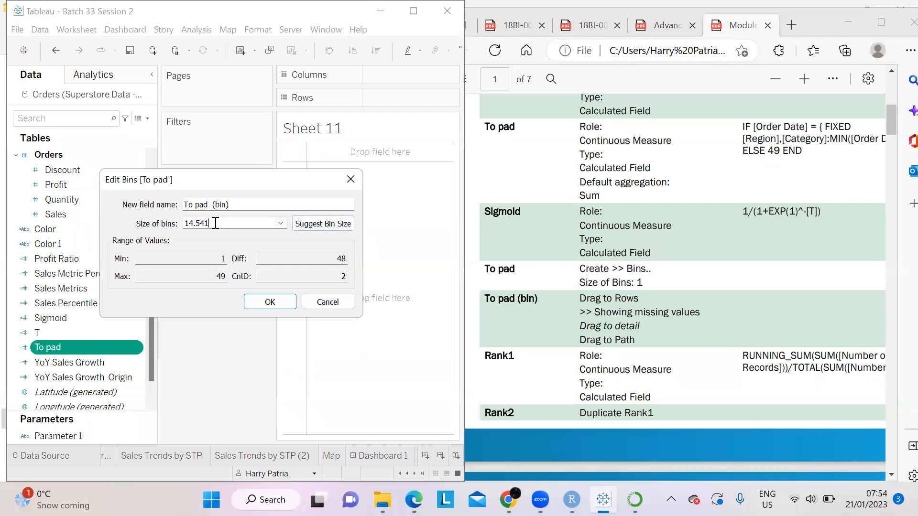
{"action": "key", "text": "ctrl+a"}
{"action": "type", "text": "1"}
{"action": "left_click", "coordinate": [279, 306]}
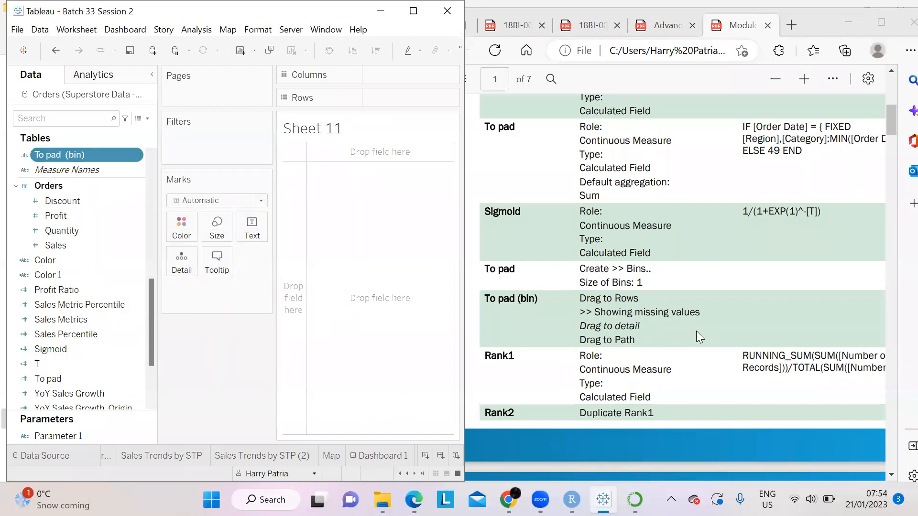
- Add To pad (bin) to Rows, check its Show Missing Values option, and move it to Detail on the Marks card
{"action": "scroll", "coordinate": [650, 330], "scroll_direction": "down", "scroll_amount": 2}
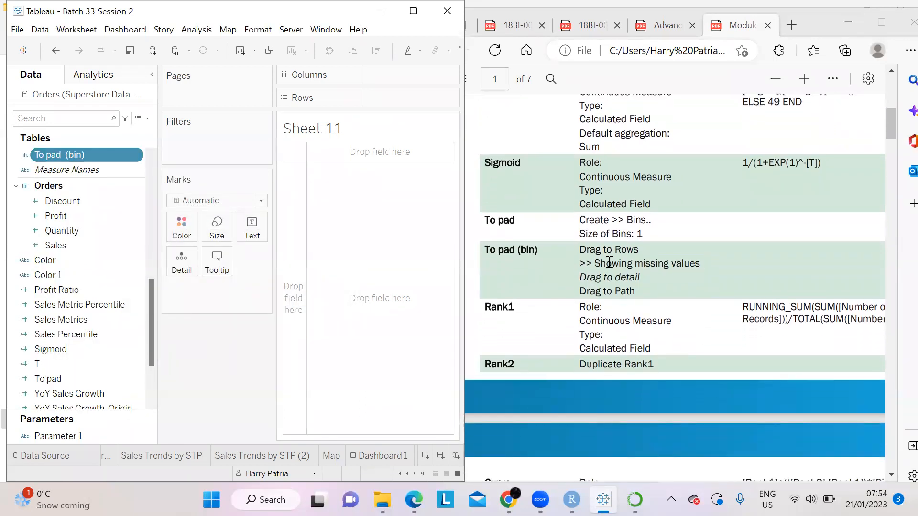
{"action": "double_click", "coordinate": [114, 158]}
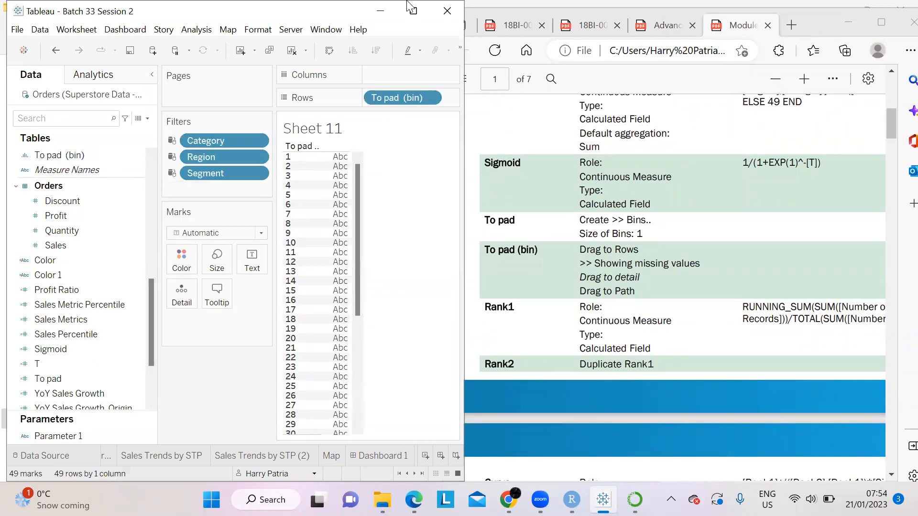
{"action": "left_click", "coordinate": [431, 101]}
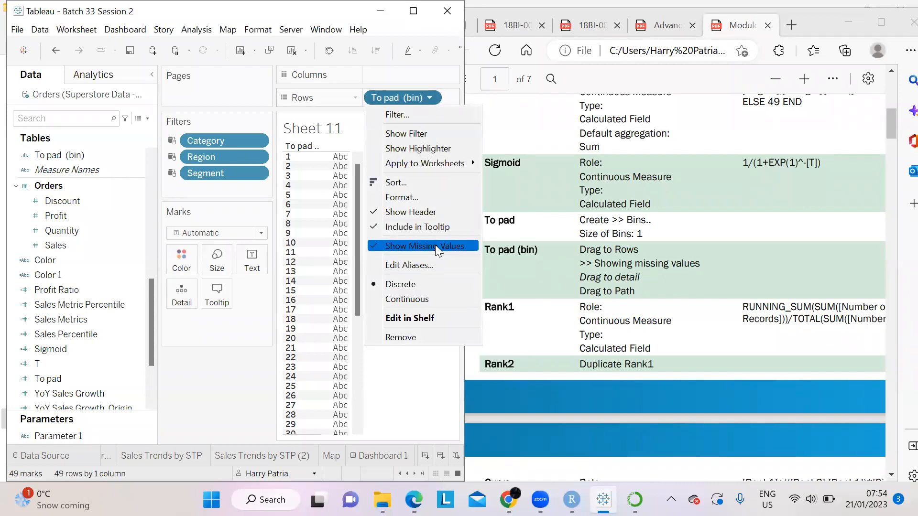
{"action": "left_click", "coordinate": [408, 390]}
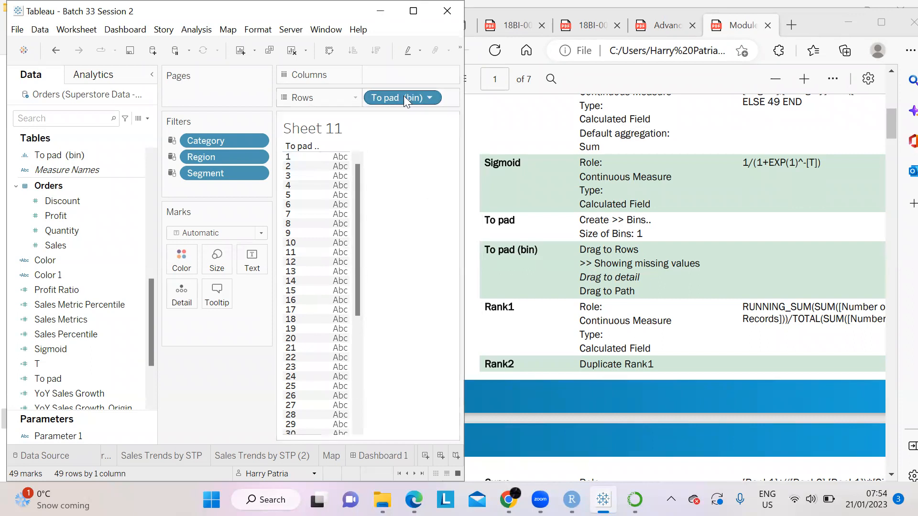
{"action": "left_click_drag", "start_coordinate": [420, 97], "coordinate": [182, 293]}
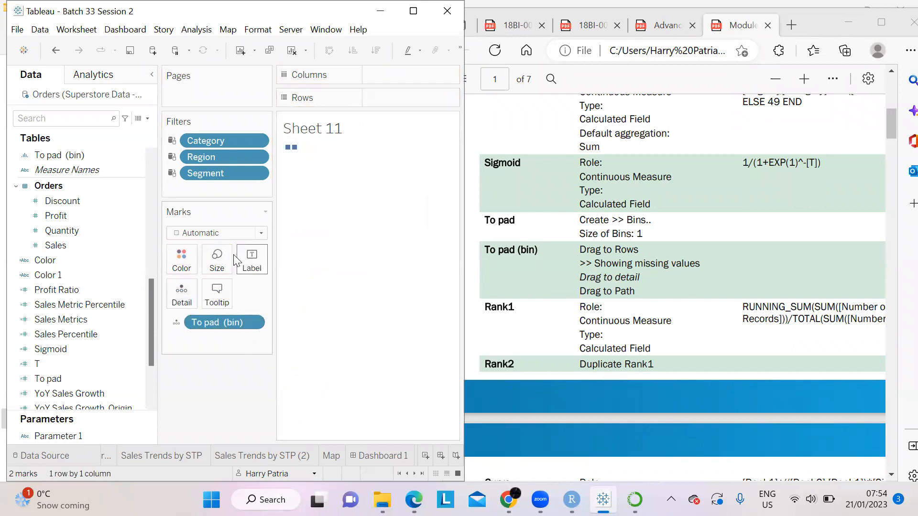
- Set the mark type to Shape and check the encoding choices for To pad (bin)
{"action": "left_click", "coordinate": [218, 232]}
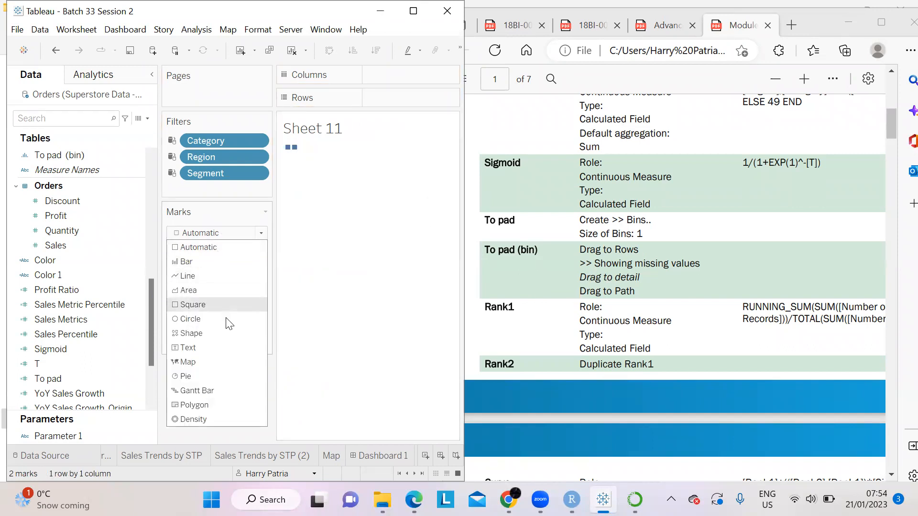
{"action": "left_click", "coordinate": [218, 333]}
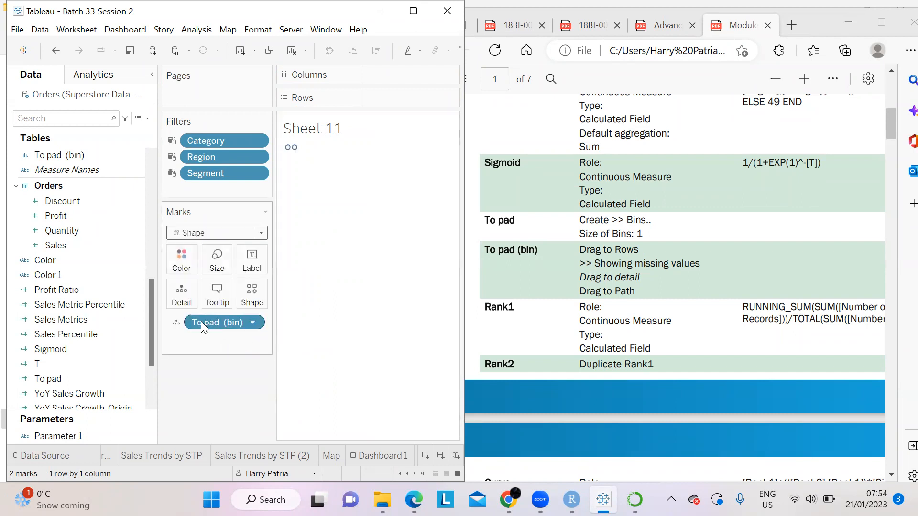
{"action": "left_click", "coordinate": [177, 322]}
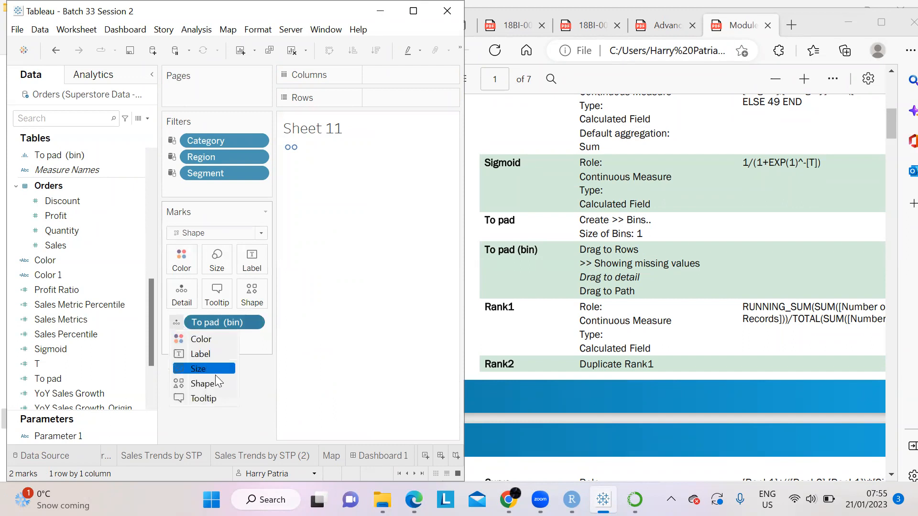
{"action": "left_click", "coordinate": [273, 373]}
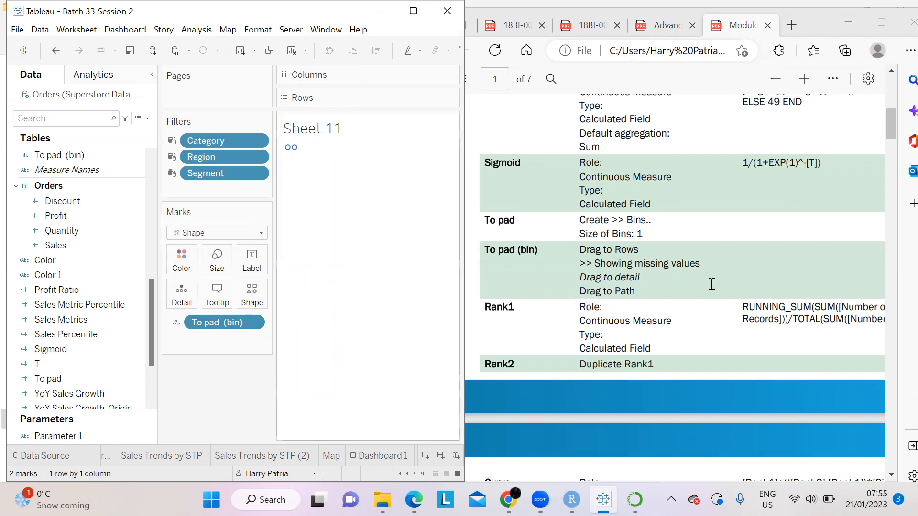
- Copy the Rank1 formula from the PDF instructions and return to the Tableau worksheet
{"action": "scroll", "coordinate": [717, 321], "scroll_direction": "right", "scroll_amount": 4}
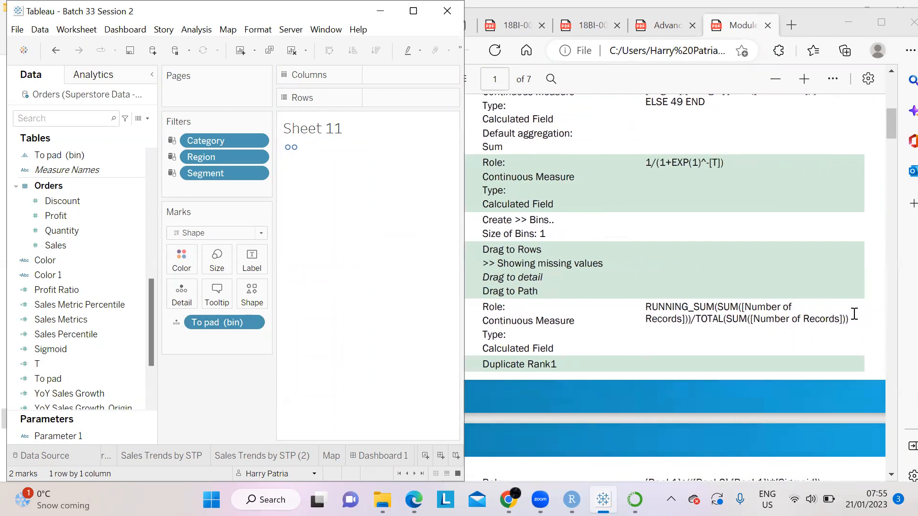
{"action": "mouse_move", "coordinate": [855, 320]}
{"action": "left_mouse_down"}
{"action": "mouse_move", "coordinate": [644, 307]}
{"action": "mouse_move", "coordinate": [852, 319]}
{"action": "left_mouse_up"}
{"action": "key", "text": "ctrl+c"}
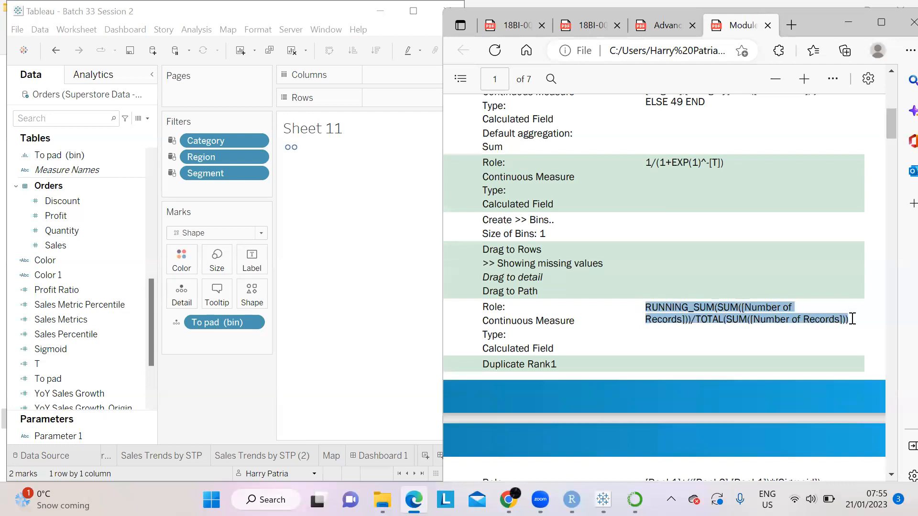
{"action": "scroll", "coordinate": [763, 348], "scroll_direction": "left", "scroll_amount": 2}
{"action": "left_click", "coordinate": [191, 387]}
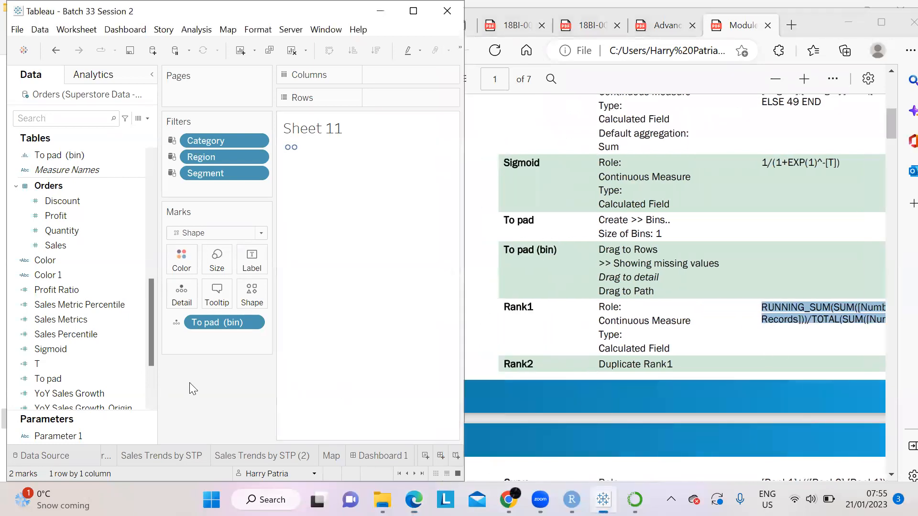
- Create a calculated field Rank1 with the formula RUNNING_SUM(SUM([Number of Records]))/TOTAL(SUM([Number of Records])) on a single line
{"action": "left_click", "coordinate": [147, 119]}
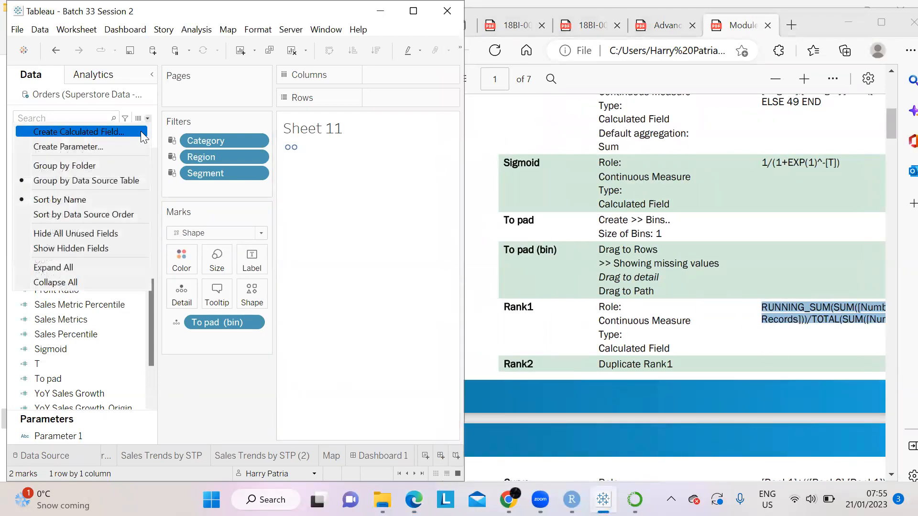
{"action": "left_click", "coordinate": [140, 129]}
{"action": "type", "text": "Rank1"}
{"action": "left_click", "coordinate": [190, 163]}
{"action": "key", "text": "ctrl+v"}
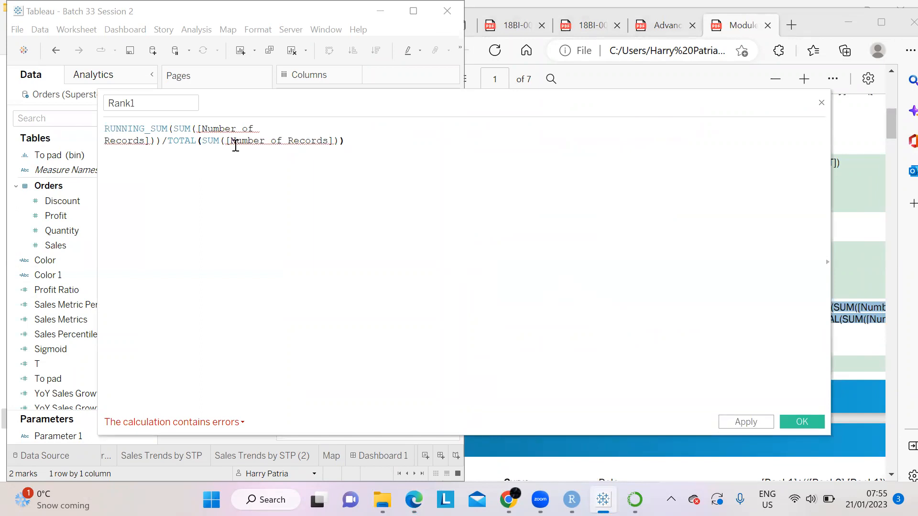
{"action": "left_click", "coordinate": [105, 141]}
{"action": "key", "text": "BackSpace"}
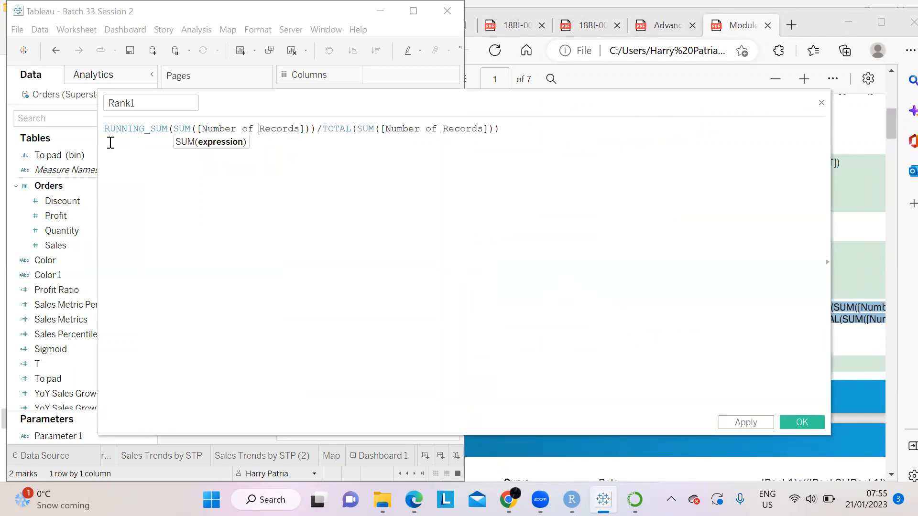
{"action": "left_click", "coordinate": [503, 235]}
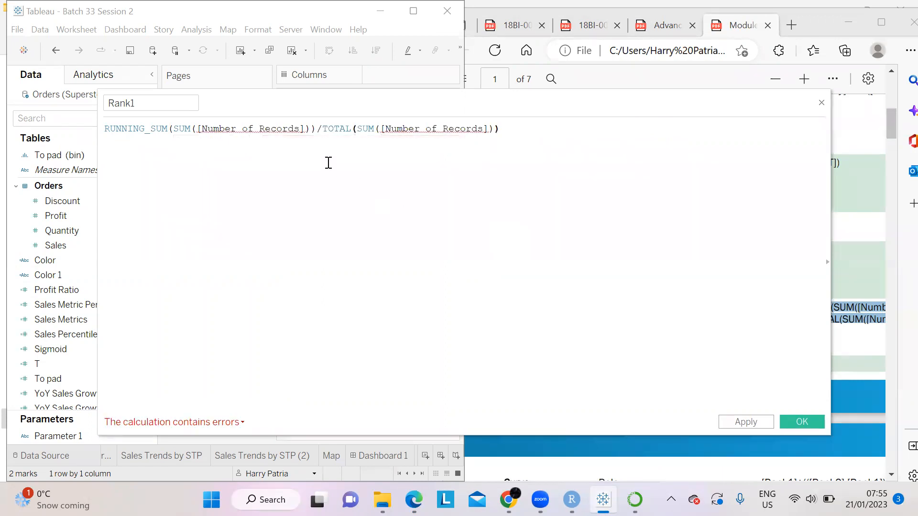
- Copy the field name Number of Records from the Rank1 formula and save the calculation
{"action": "left_click_drag", "start_coordinate": [299, 129], "coordinate": [204, 128]}
{"action": "key", "text": "ctrl+c"}
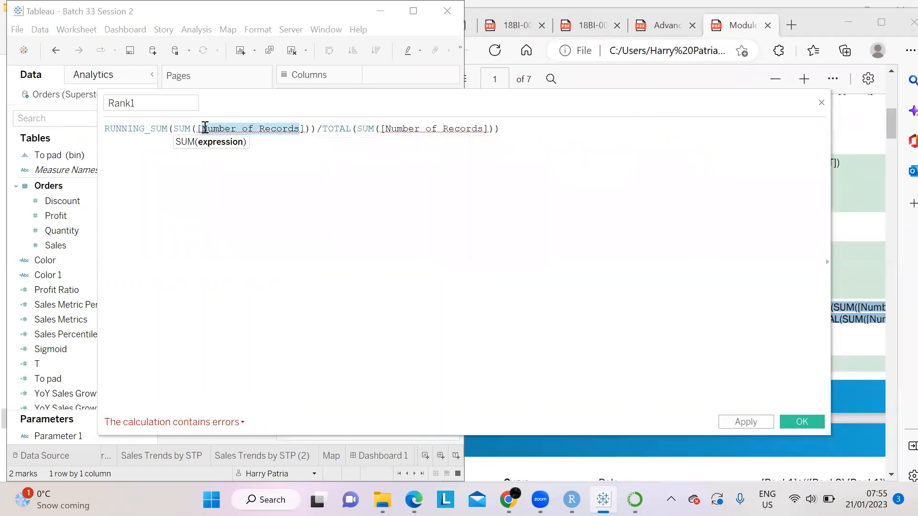
{"action": "left_click", "coordinate": [803, 423]}
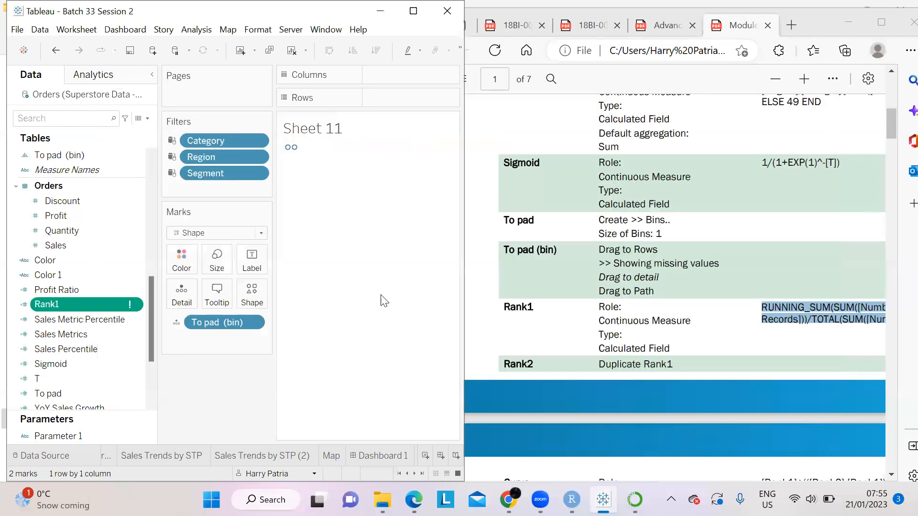
- Create a calculated field named Number of Records with the formula 1
{"action": "left_click", "coordinate": [147, 119]}
{"action": "left_click", "coordinate": [141, 130]}
{"action": "key", "text": "ctrl+v"}
{"action": "left_click", "coordinate": [234, 161]}
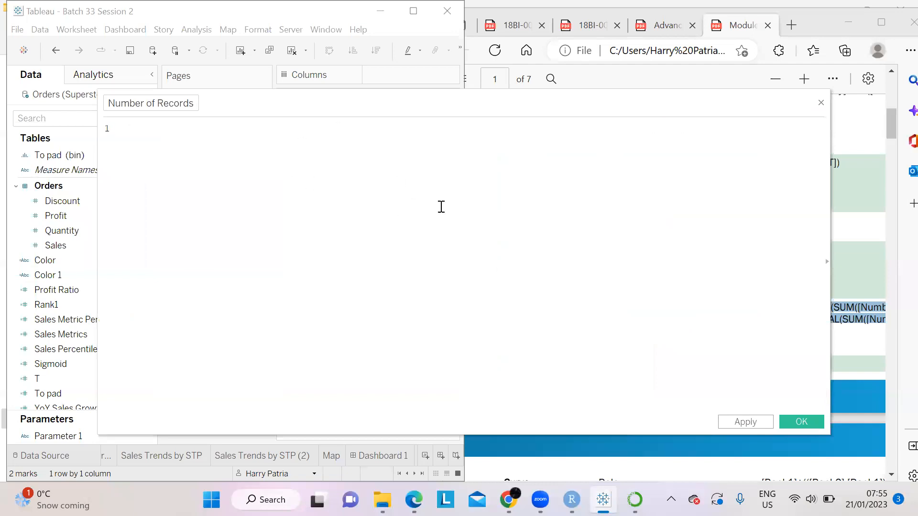
{"action": "left_click", "coordinate": [800, 421]}
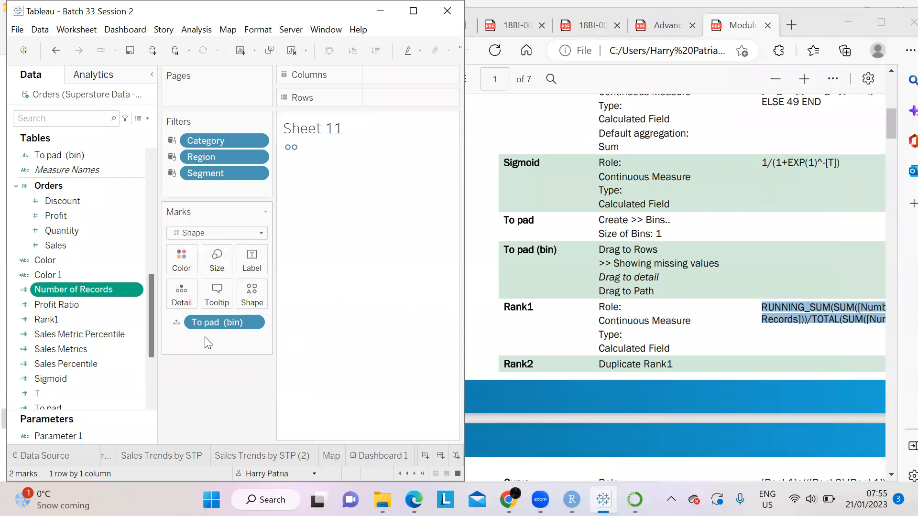
- Duplicate the Rank1 calculated field and rename the copy Rank2
{"action": "right_click", "coordinate": [83, 320]}
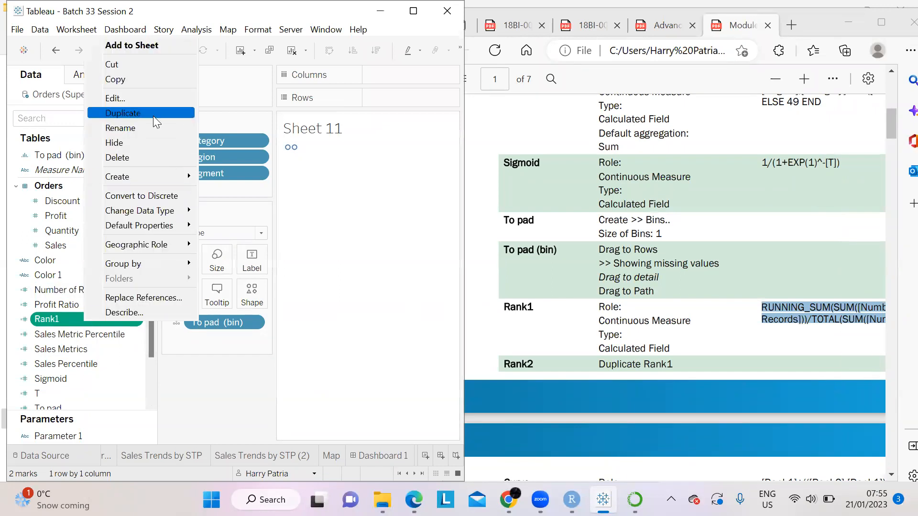
{"action": "left_click", "coordinate": [153, 116]}
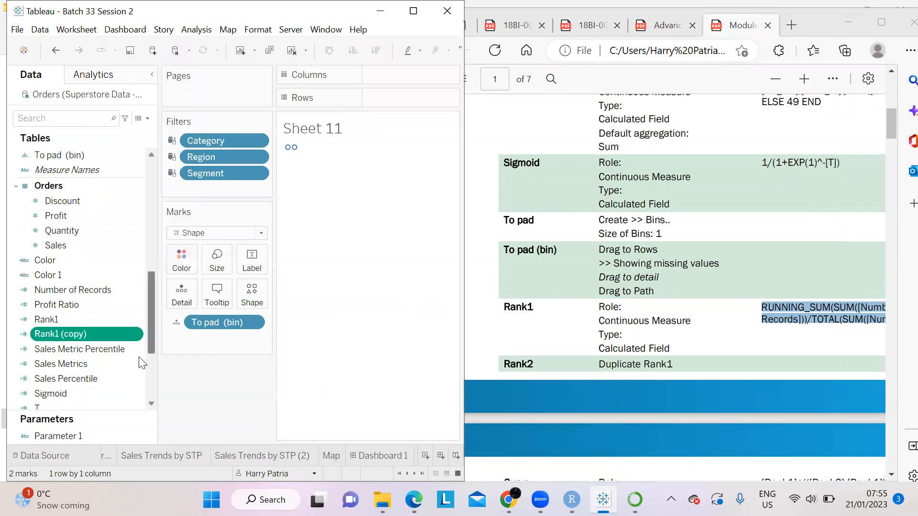
{"action": "left_click", "coordinate": [136, 333]}
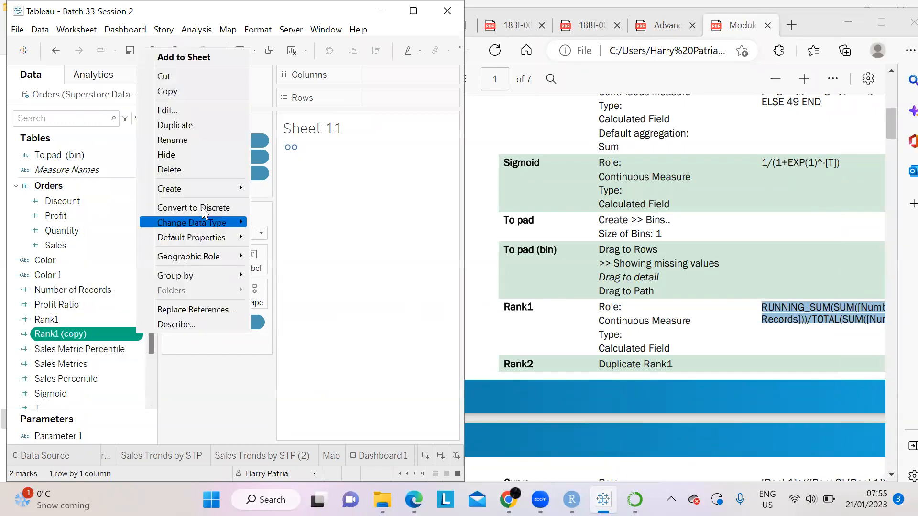
{"action": "left_click", "coordinate": [198, 140]}
{"action": "key", "text": "BackSpace"}
{"action": "key", "text": "BackSpace"}
{"action": "key", "text": "BackSpace"}
{"action": "key", "text": "BackSpace"}
{"action": "key", "text": "BackSpace"}
{"action": "key", "text": "BackSpace"}
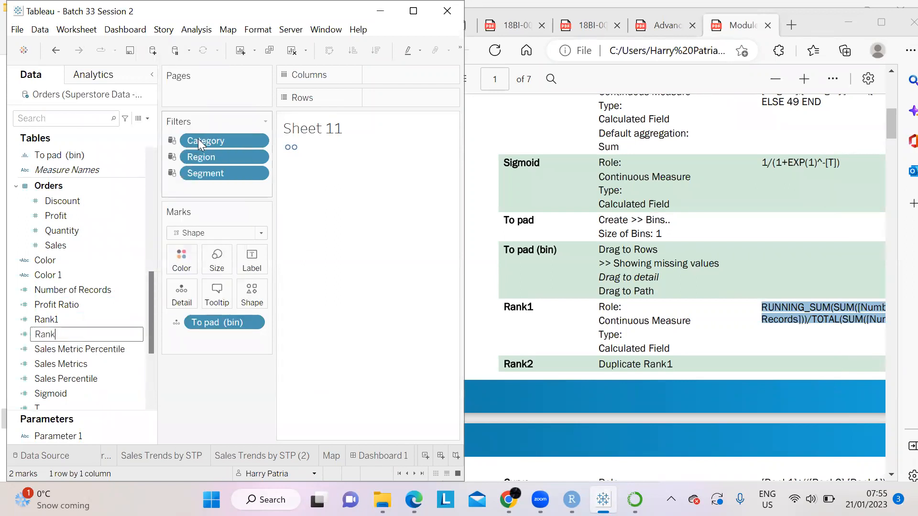
{"action": "type", "text": "2"}
{"action": "key", "text": "Return"}
- Copy the Curve formula from page 2 of the PDF instructions and return to the Tableau worksheet
{"action": "left_click", "coordinate": [715, 341]}
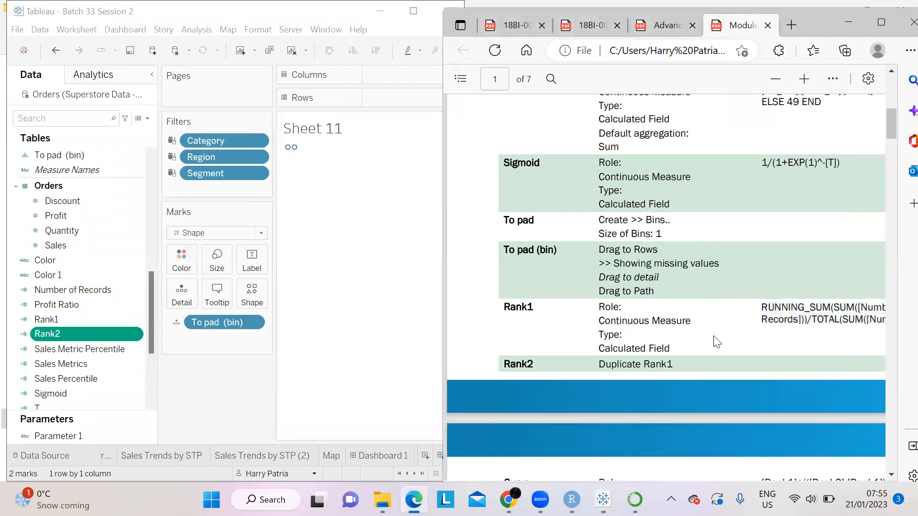
{"action": "scroll", "coordinate": [715, 341], "scroll_direction": "down", "scroll_amount": 5}
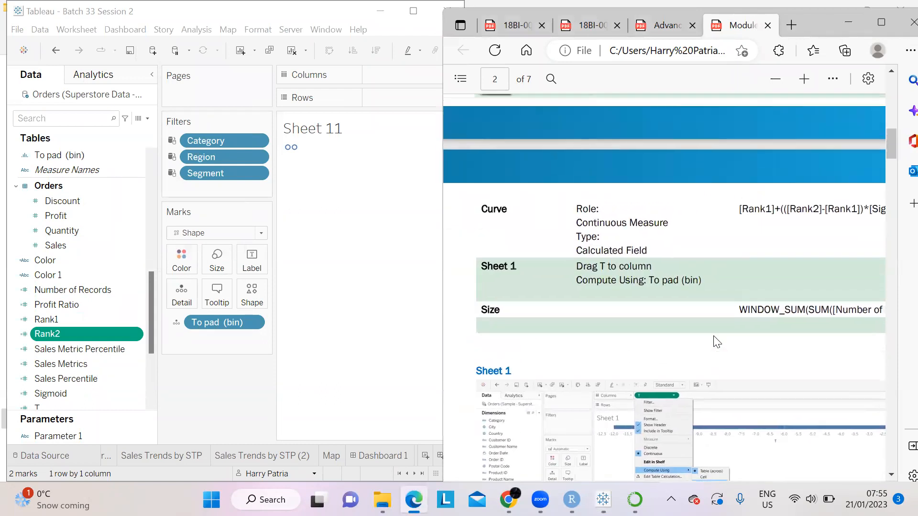
{"action": "scroll", "coordinate": [714, 337], "scroll_direction": "up", "scroll_amount": 1}
{"action": "scroll", "coordinate": [775, 262], "scroll_direction": "right", "scroll_amount": 3}
{"action": "left_click_drag", "start_coordinate": [804, 233], "coordinate": [620, 237]}
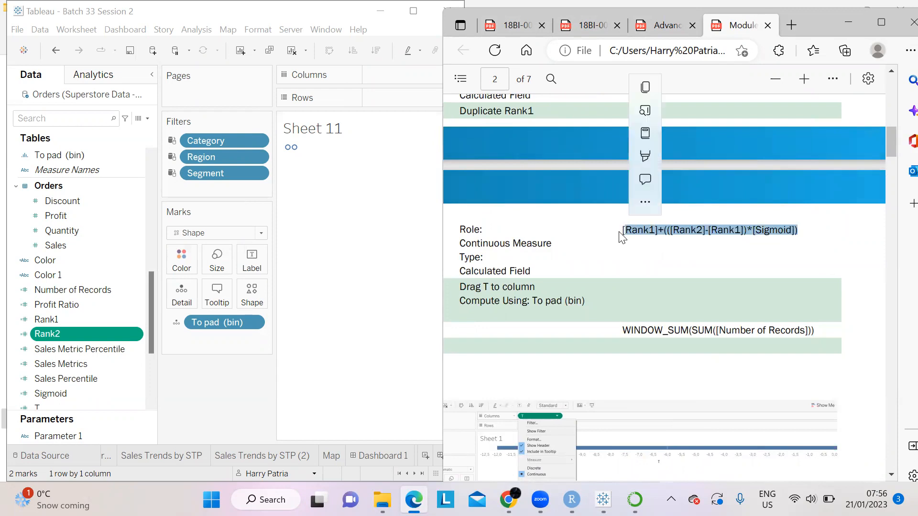
{"action": "left_click", "coordinate": [620, 231]}
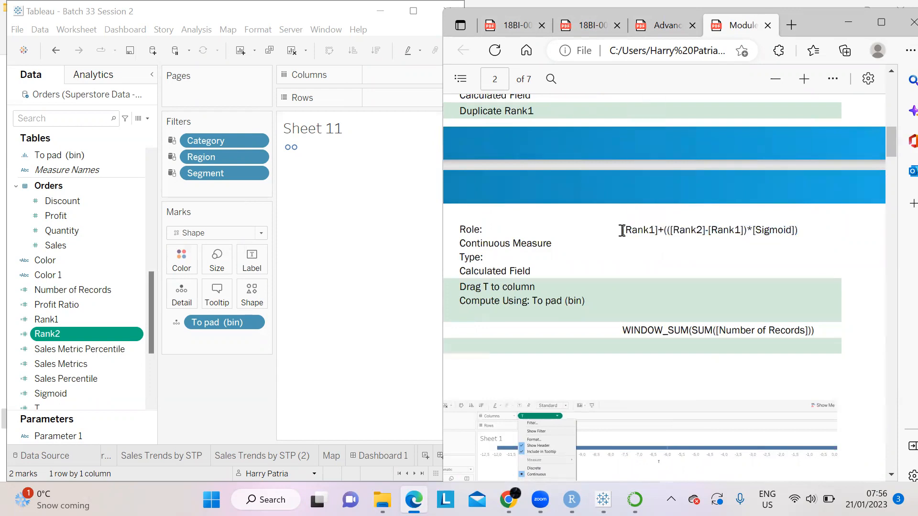
{"action": "left_click_drag", "start_coordinate": [622, 231], "coordinate": [801, 233]}
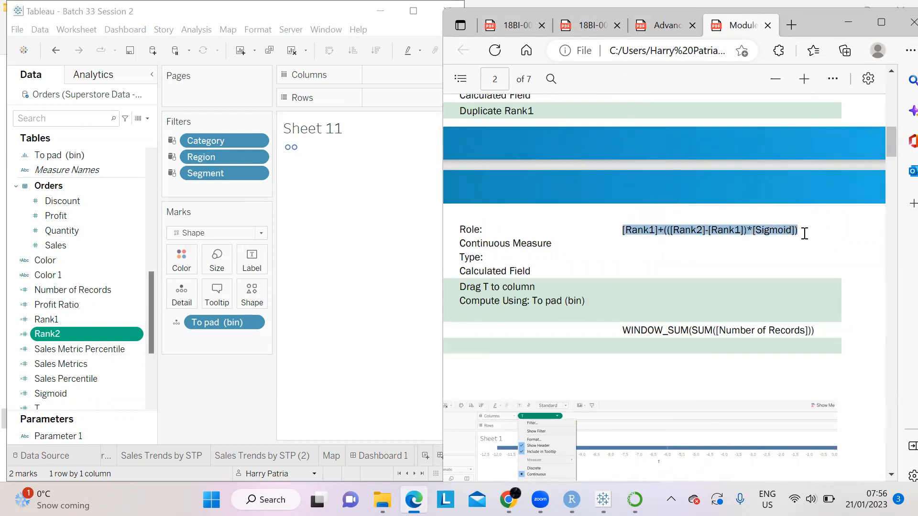
{"action": "scroll", "coordinate": [726, 275], "scroll_direction": "left", "scroll_amount": 3}
{"action": "left_click", "coordinate": [212, 387]}
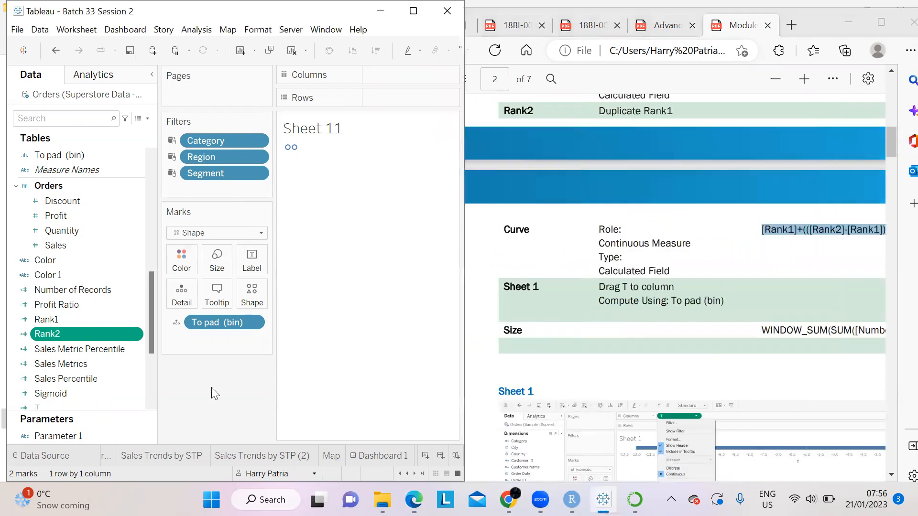
- Create a calculated field named Curve with the formula [Rank1]+(([Rank2]-[Rank1])*[Sigmoid])
{"action": "left_click", "coordinate": [149, 121]}
{"action": "left_click", "coordinate": [137, 129]}
{"action": "type", "text": "Cur"}
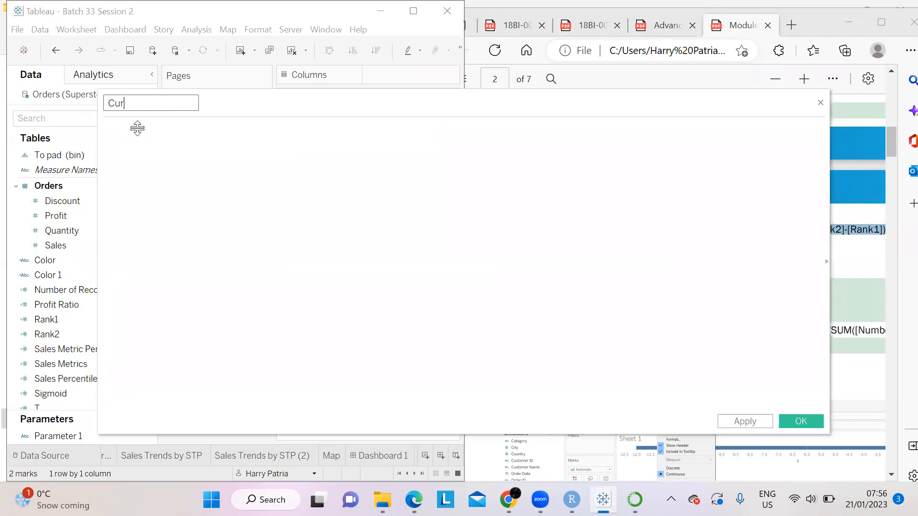
{"action": "type", "text": "ve"}
{"action": "left_click", "coordinate": [257, 192]}
{"action": "key", "text": "ctrl+v"}
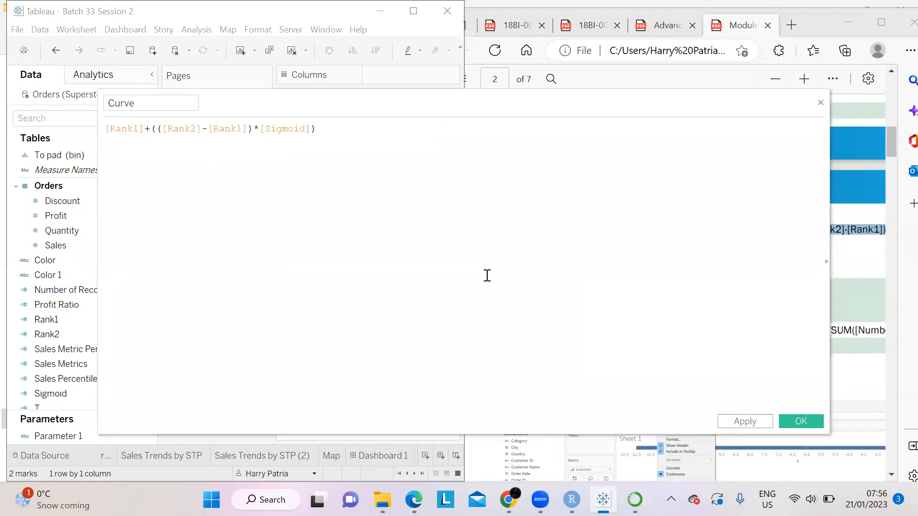
{"action": "left_click", "coordinate": [801, 421]}
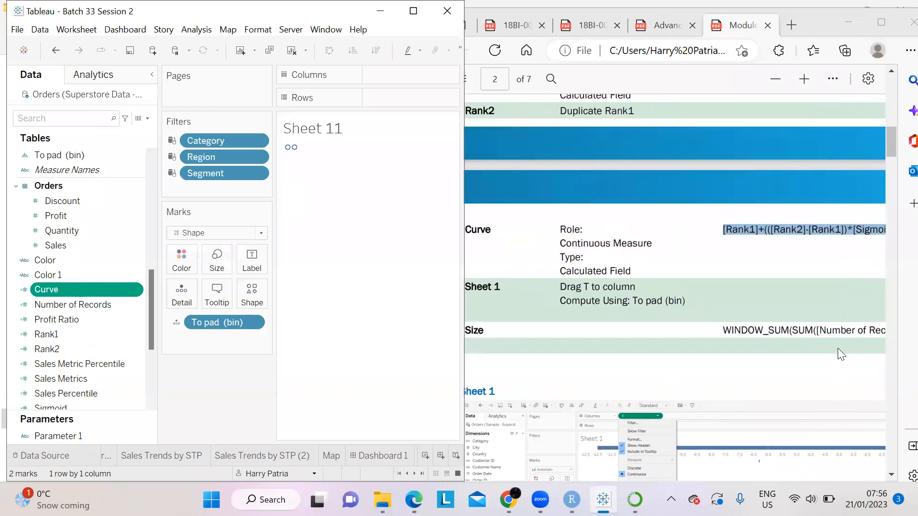
- Copy the Size formula from the PDF instructions and return to the Tableau worksheet
{"action": "mouse_move", "coordinate": [823, 330]}
{"action": "left_mouse_down"}
{"action": "mouse_move", "coordinate": [661, 320]}
{"action": "mouse_move", "coordinate": [630, 328]}
{"action": "mouse_move", "coordinate": [826, 327]}
{"action": "left_mouse_up"}
{"action": "left_click", "coordinate": [624, 330]}
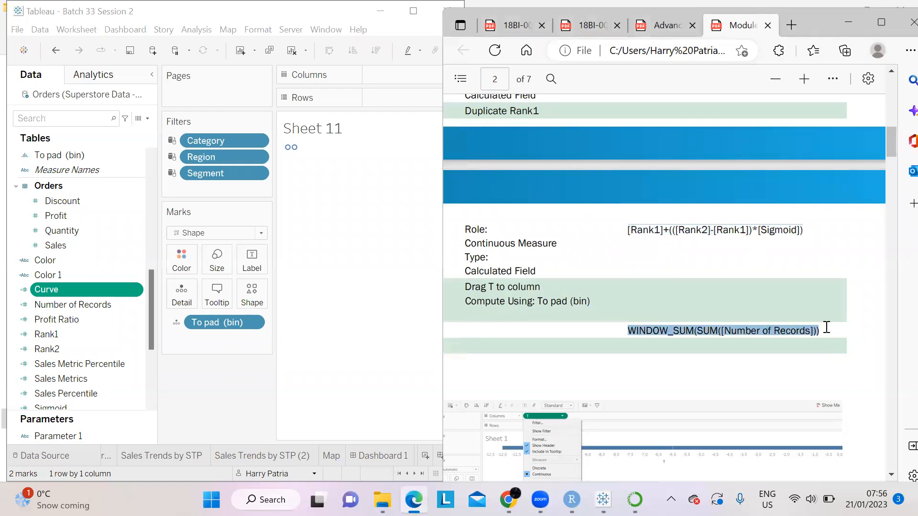
{"action": "scroll", "coordinate": [723, 383], "scroll_direction": "left", "scroll_amount": 3}
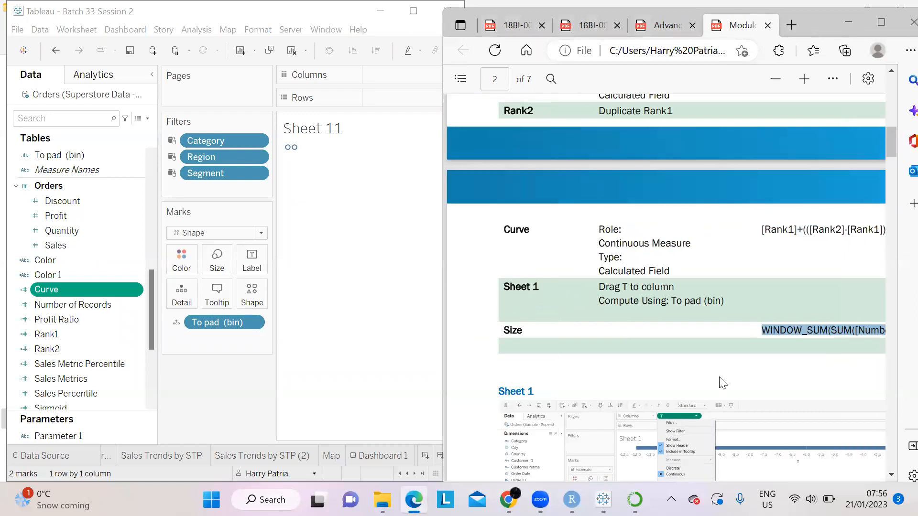
{"action": "left_click", "coordinate": [236, 380]}
- Create a calculated field named Size with the formula WINDOW_SUM(SUM([Number of Records]))
{"action": "left_click", "coordinate": [148, 119]}
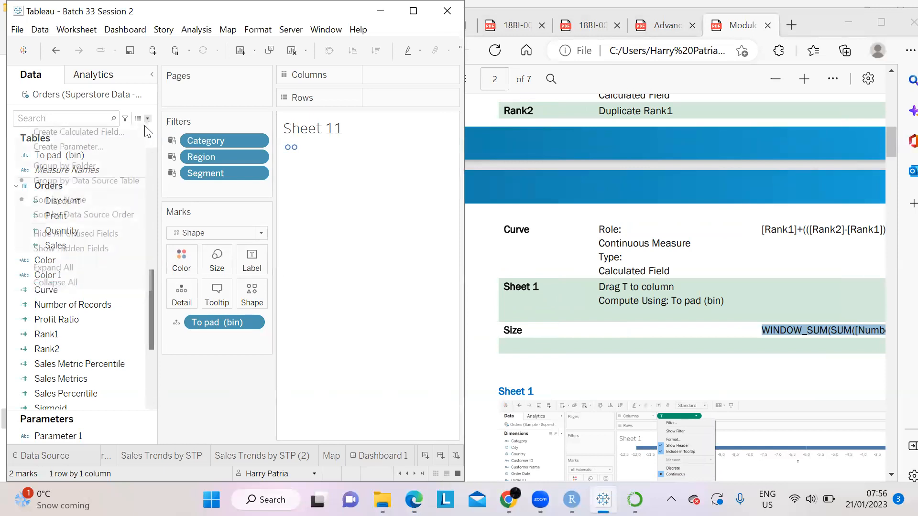
{"action": "left_click", "coordinate": [141, 128]}
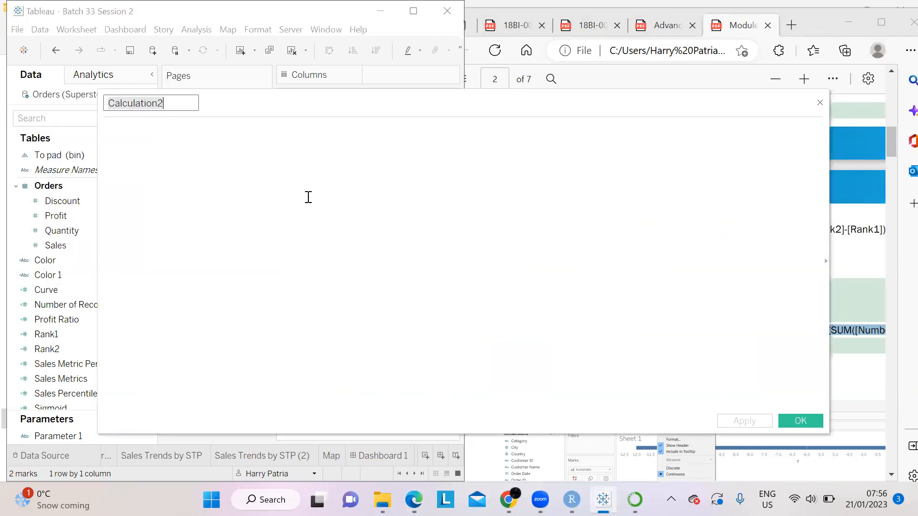
{"action": "type", "text": "Size"}
{"action": "key", "text": "Tab"}
{"action": "key", "text": "ctrl+v"}
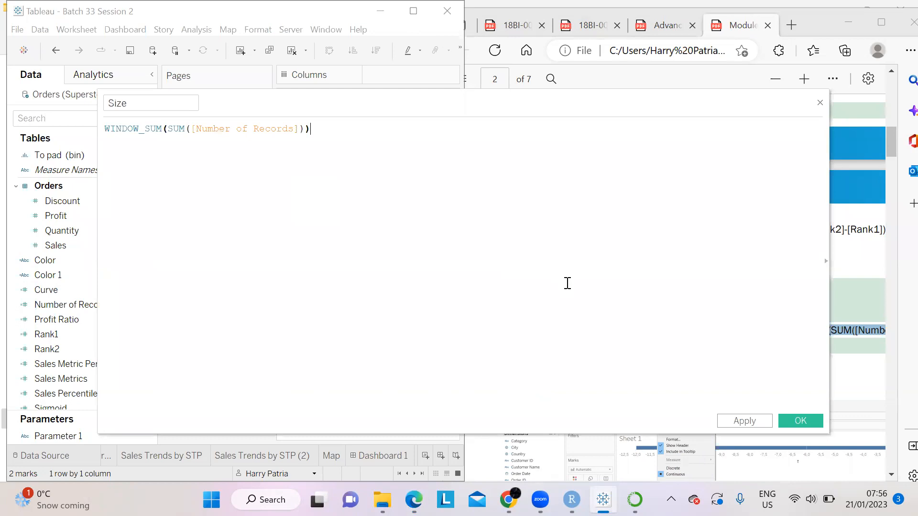
{"action": "left_click", "coordinate": [801, 419]}
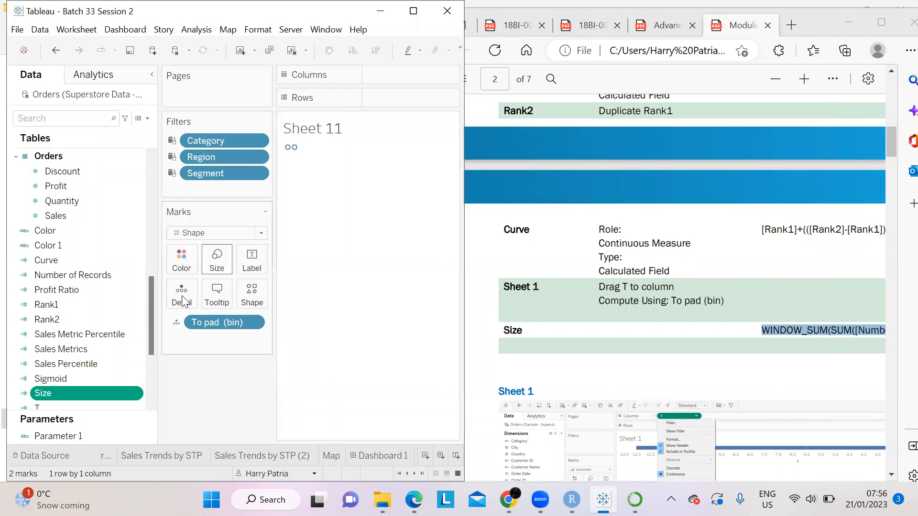
- Place T on Columns with its table calculation computed using To pad (bin)
{"action": "left_click", "coordinate": [77, 406]}
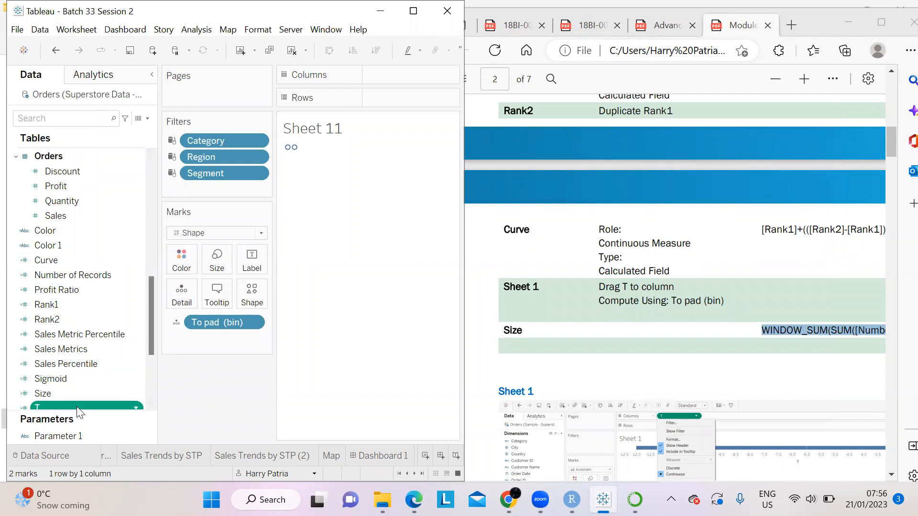
{"action": "left_click_drag", "start_coordinate": [76, 406], "coordinate": [402, 98]}
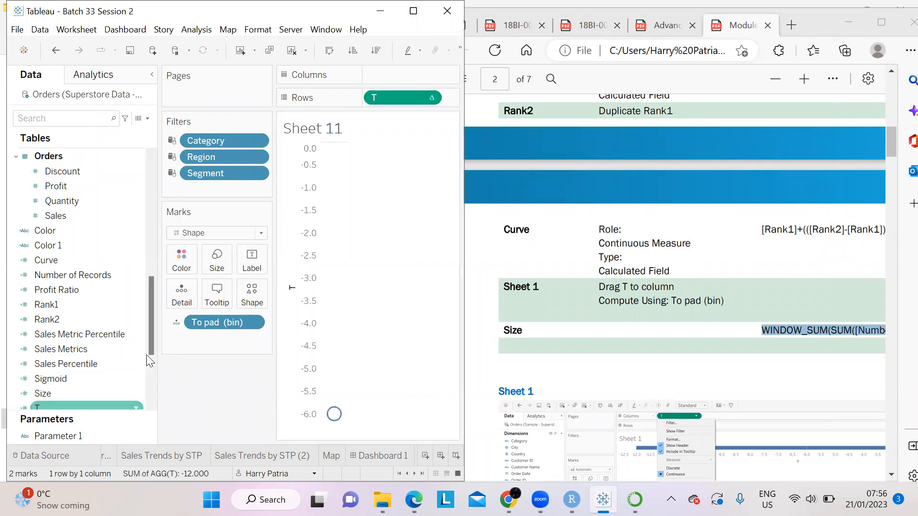
{"action": "left_click", "coordinate": [428, 99]}
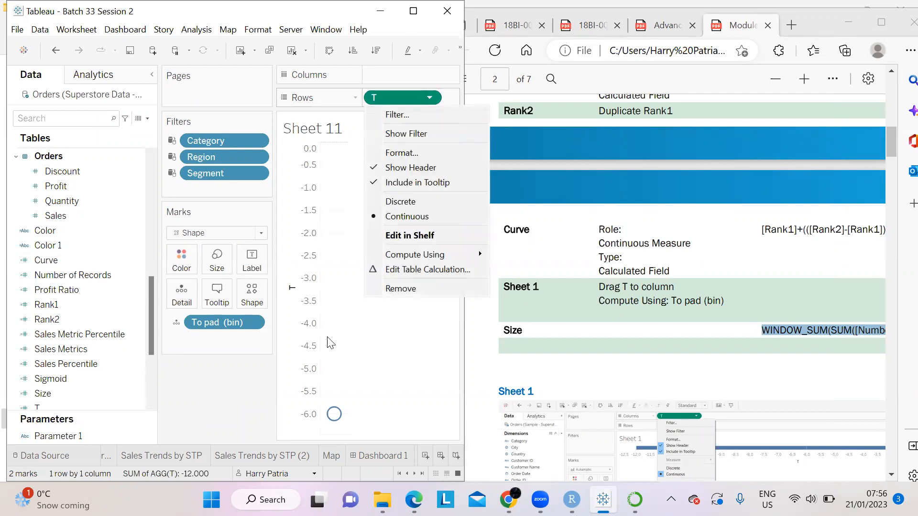
{"action": "left_click", "coordinate": [204, 383]}
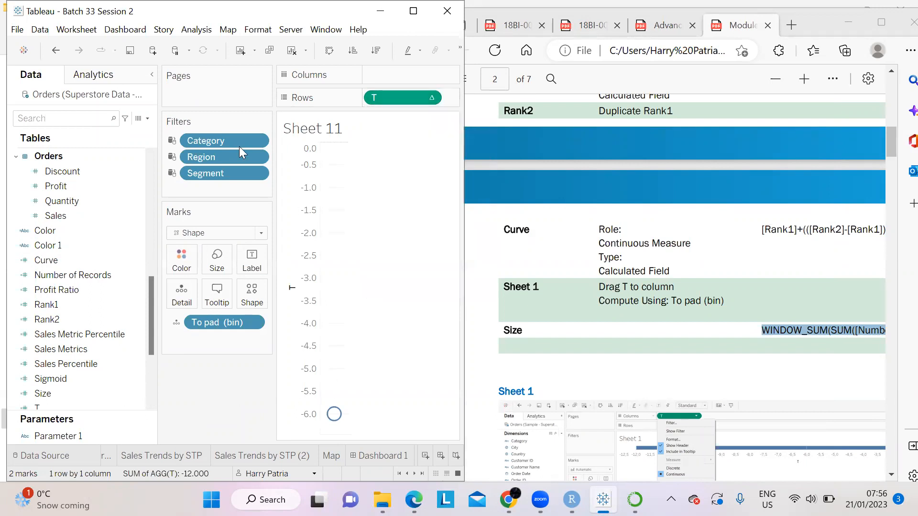
{"action": "left_click", "coordinate": [414, 11]}
{"action": "left_click", "coordinate": [449, 94]}
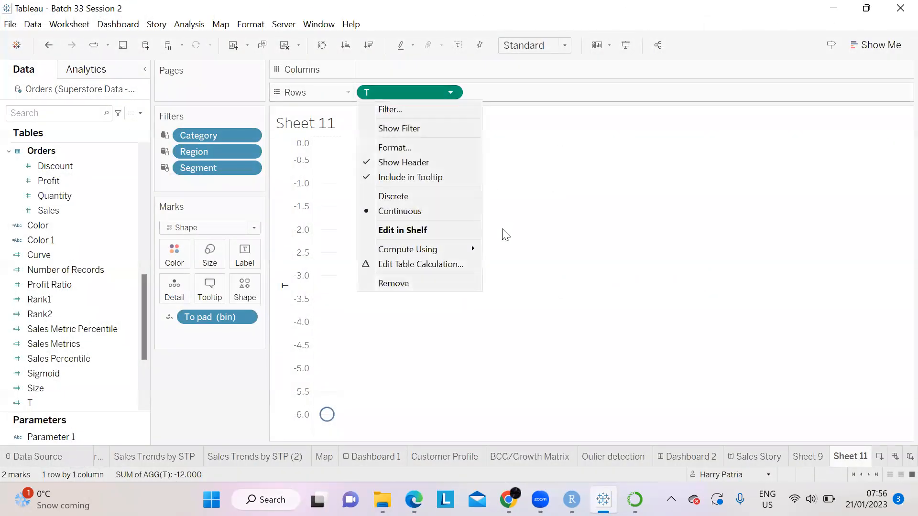
{"action": "mouse_move", "coordinate": [446, 249]}
{"action": "left_click", "coordinate": [521, 280]}
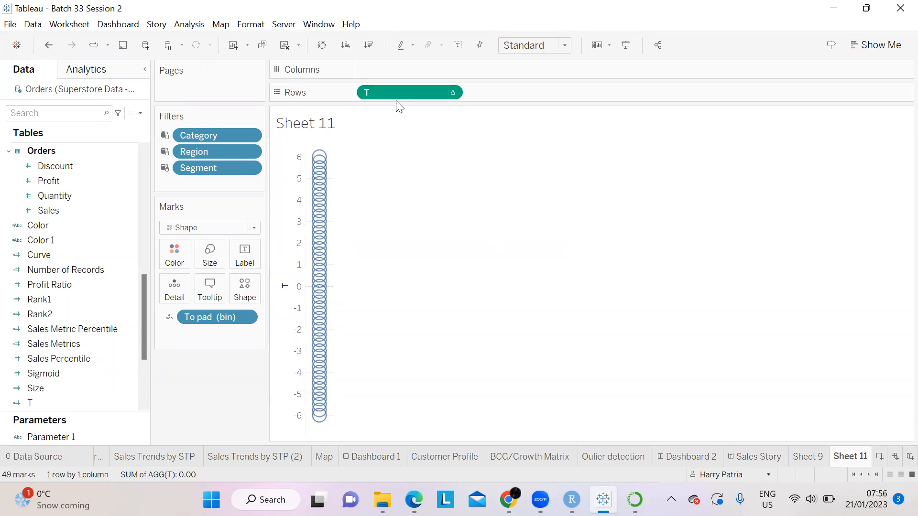
{"action": "left_click_drag", "start_coordinate": [389, 94], "coordinate": [396, 75]}
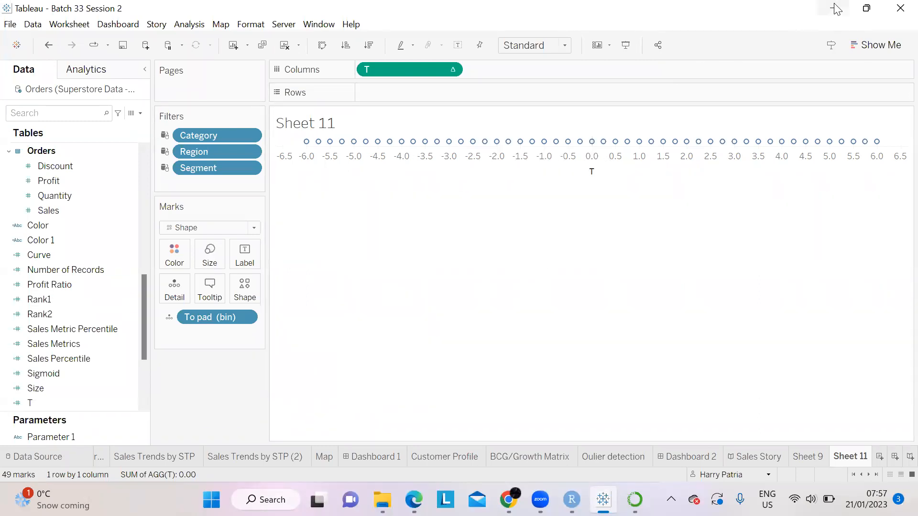
- Check the Sheet 1 example in the PDF instructions for the fields used on the Marks card
{"action": "left_click", "coordinate": [65, 288]}
{"action": "scroll", "coordinate": [65, 297], "scroll_direction": "down", "scroll_amount": 3}
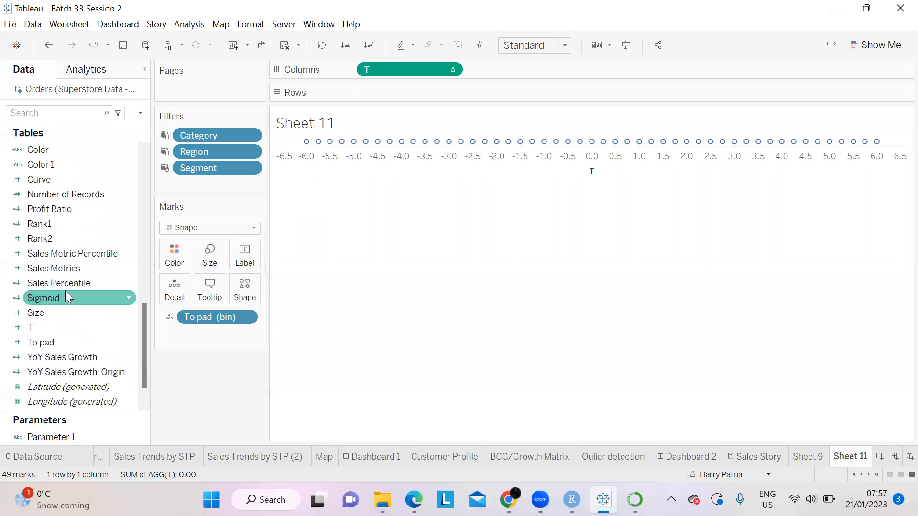
{"action": "scroll", "coordinate": [66, 297], "scroll_direction": "up", "scroll_amount": 2}
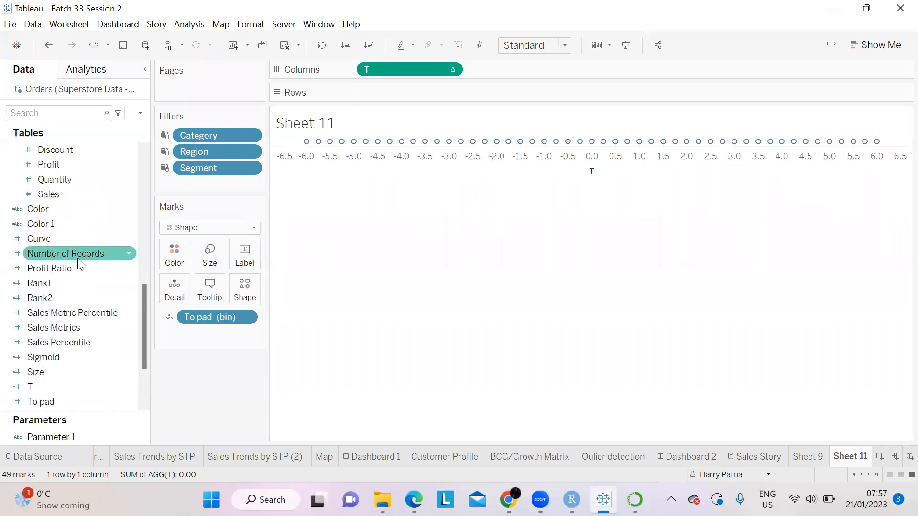
{"action": "scroll", "coordinate": [77, 258], "scroll_direction": "up", "scroll_amount": 1}
{"action": "scroll", "coordinate": [77, 258], "scroll_direction": "down", "scroll_amount": 2}
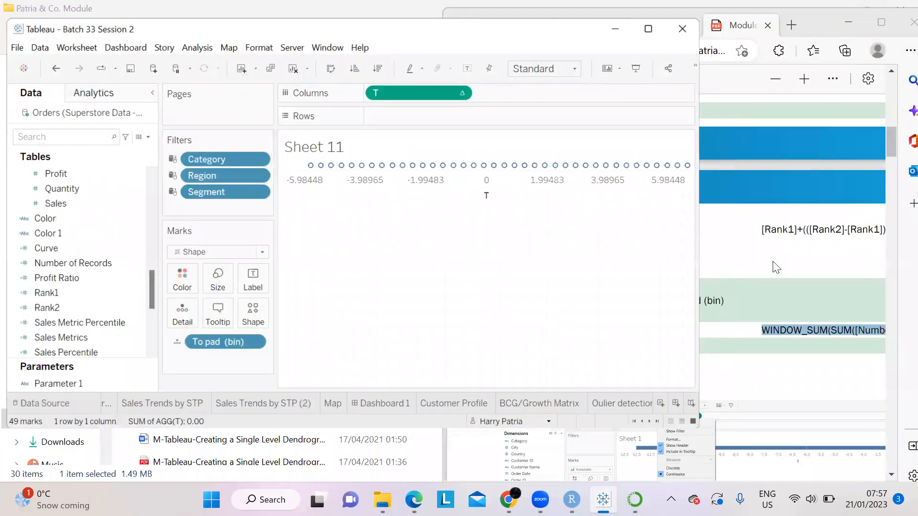
{"action": "left_click", "coordinate": [775, 268]}
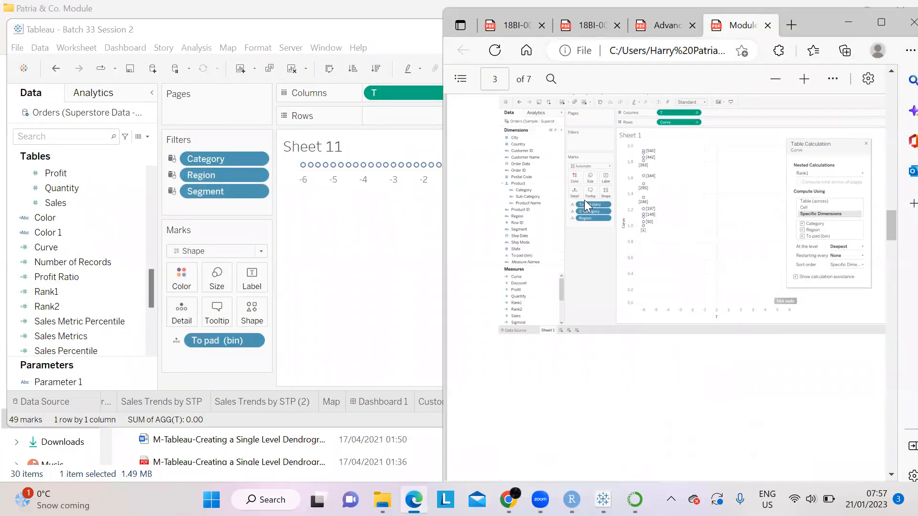
{"action": "scroll", "coordinate": [584, 200], "scroll_direction": "up", "scroll_amount": 3}
{"action": "scroll", "coordinate": [584, 199], "scroll_direction": "up", "scroll_amount": 2}
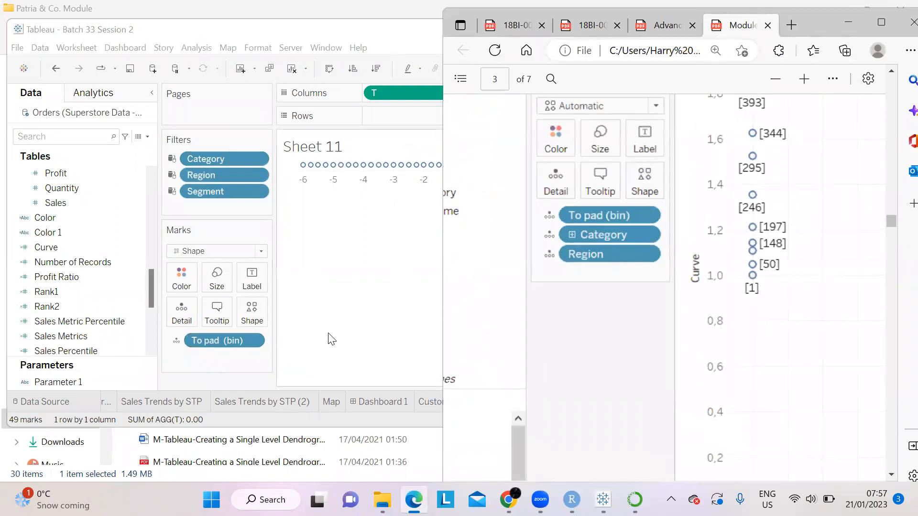
- Return to the Tableau worksheet and add Category to Detail on the Marks card
{"action": "left_click", "coordinate": [345, 326]}
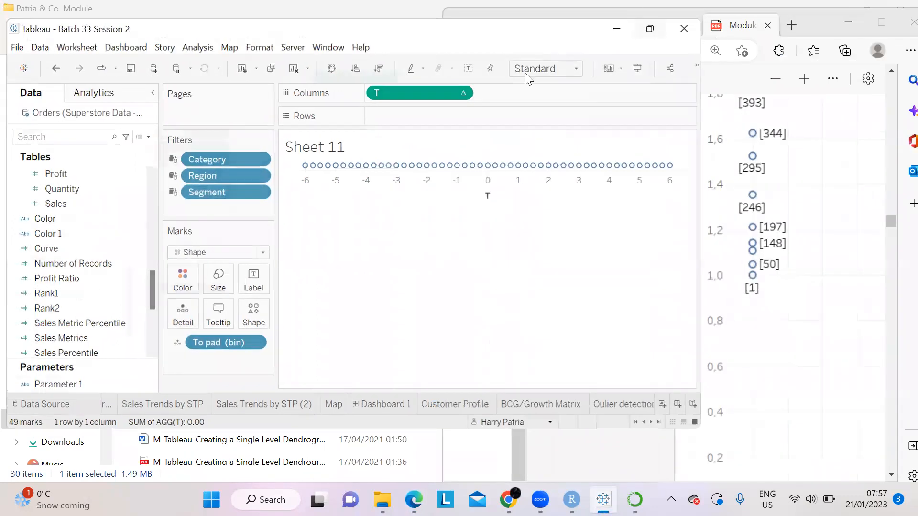
{"action": "left_click", "coordinate": [648, 30]}
{"action": "scroll", "coordinate": [132, 241], "scroll_direction": "up", "scroll_amount": 3}
{"action": "scroll", "coordinate": [131, 241], "scroll_direction": "up", "scroll_amount": 5}
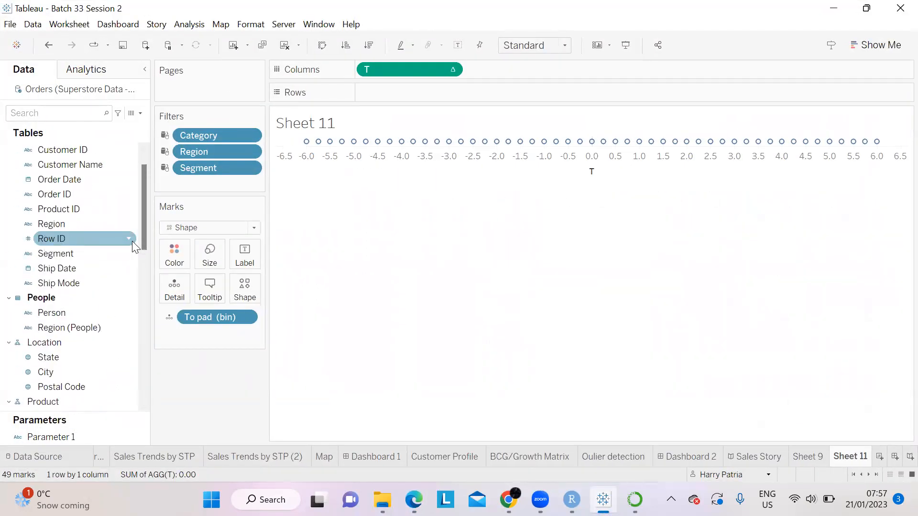
{"action": "scroll", "coordinate": [132, 241], "scroll_direction": "down", "scroll_amount": 5}
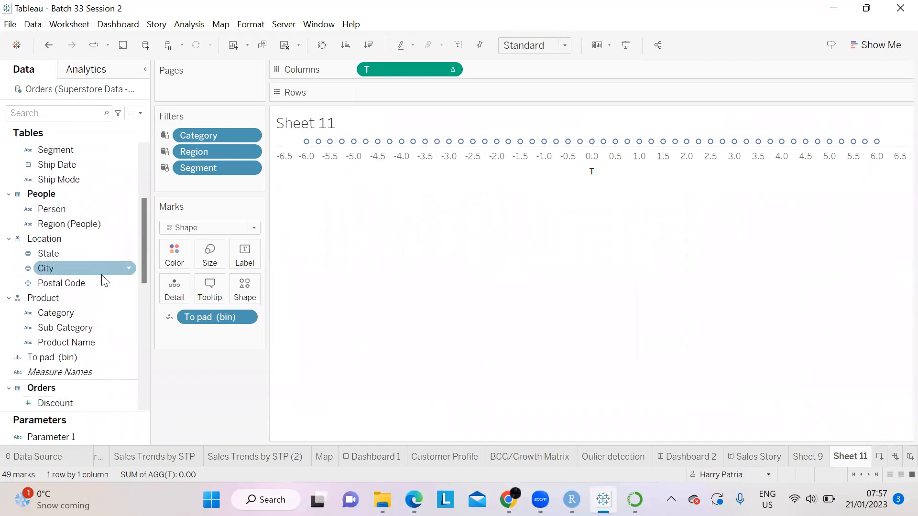
{"action": "left_click_drag", "start_coordinate": [67, 313], "coordinate": [174, 289]}
{"action": "scroll", "coordinate": [85, 285], "scroll_direction": "up", "scroll_amount": 2}
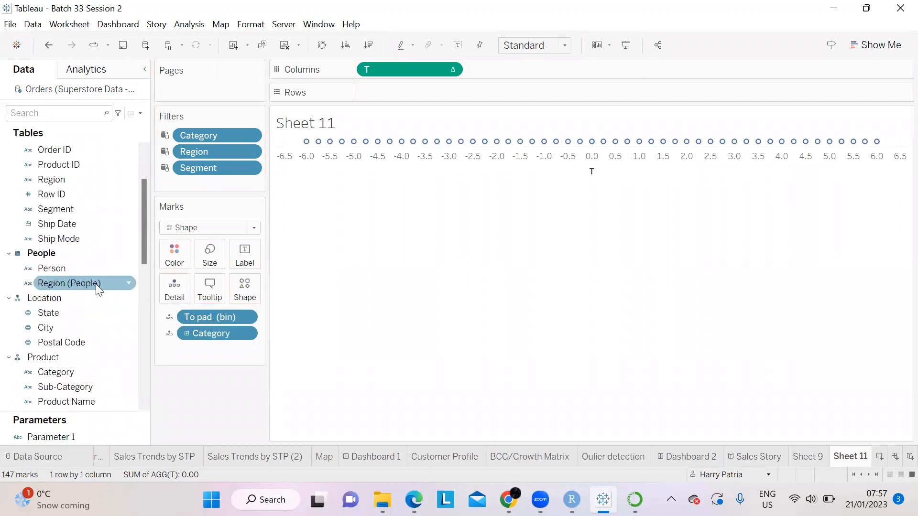
- Add Region from the Orders table to Detail on the Marks card and check which dimension T is computed using
{"action": "scroll", "coordinate": [97, 282], "scroll_direction": "up", "scroll_amount": 2}
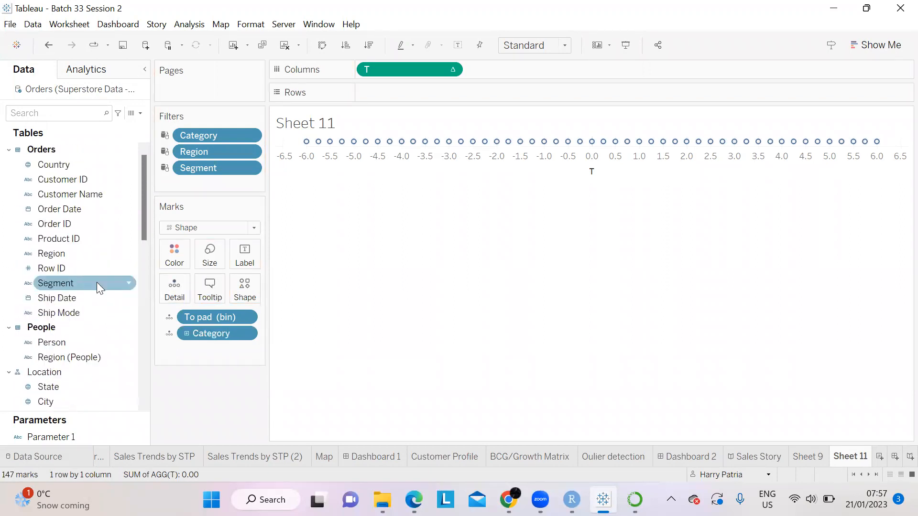
{"action": "scroll", "coordinate": [96, 282], "scroll_direction": "down", "scroll_amount": 5}
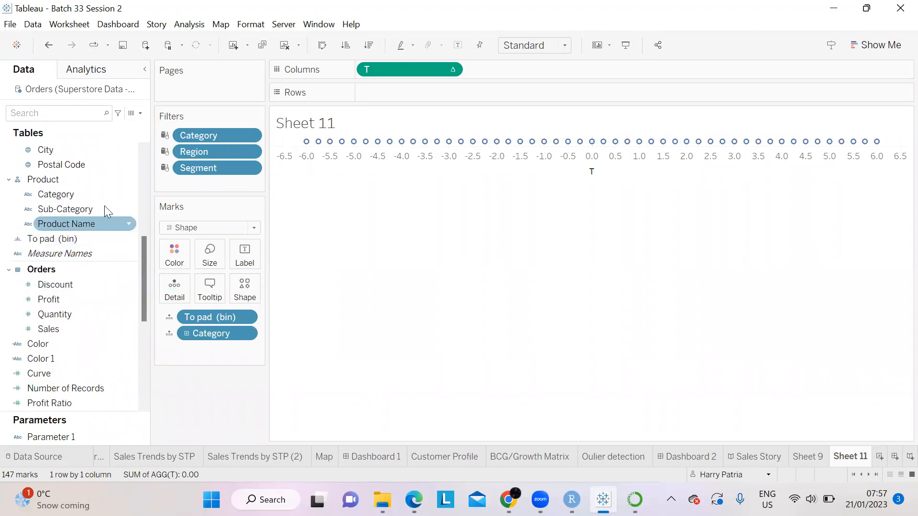
{"action": "scroll", "coordinate": [107, 210], "scroll_direction": "up", "scroll_amount": 5}
{"action": "scroll", "coordinate": [104, 206], "scroll_direction": "up", "scroll_amount": 3}
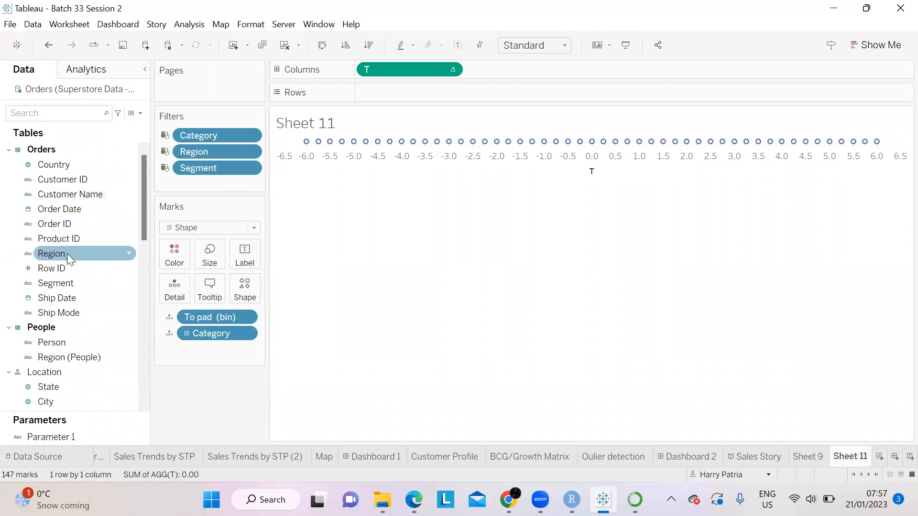
{"action": "left_click_drag", "start_coordinate": [64, 255], "coordinate": [177, 297]}
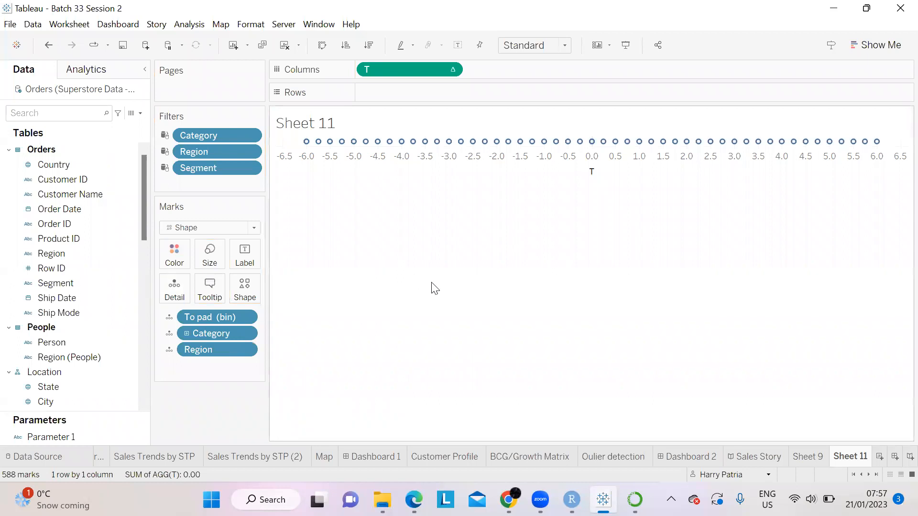
{"action": "left_click", "coordinate": [453, 69]}
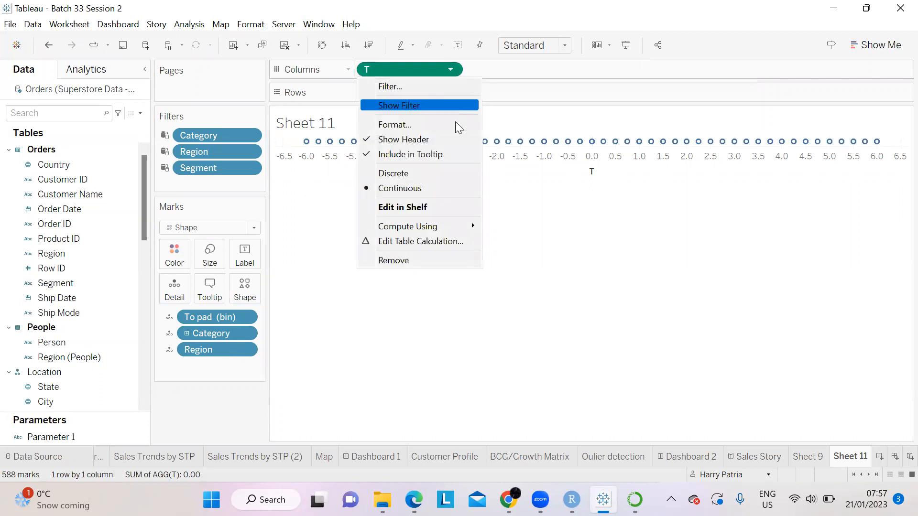
{"action": "mouse_move", "coordinate": [464, 232]}
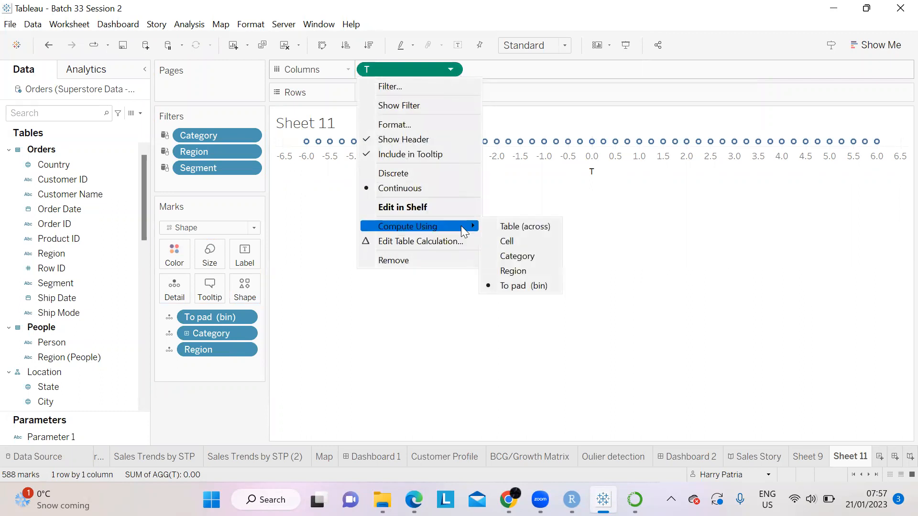
{"action": "left_click", "coordinate": [620, 206]}
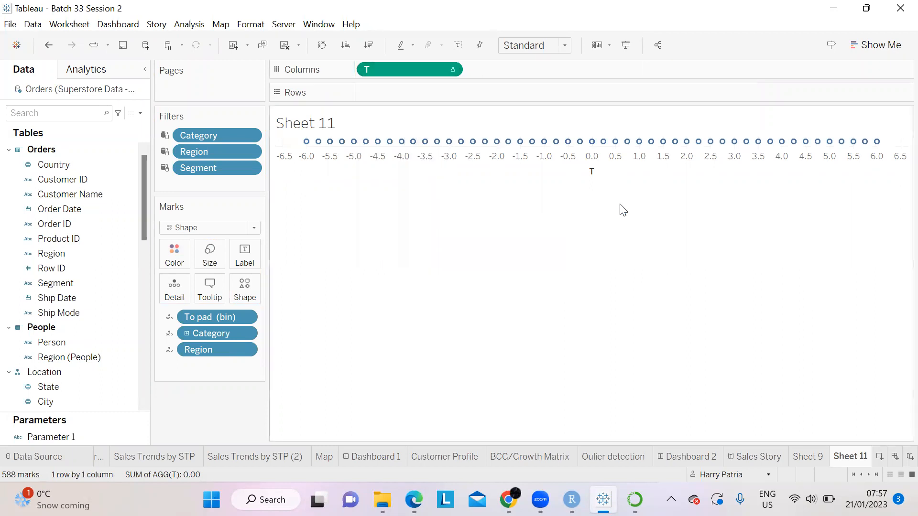
- Switch to the PDF instructions and examine the Sheet 1 example's mark type and Marks card fields
{"action": "left_click", "coordinate": [869, 3]}
{"action": "left_click", "coordinate": [802, 309]}
{"action": "scroll", "coordinate": [801, 309], "scroll_direction": "down", "scroll_amount": 1}
{"action": "scroll", "coordinate": [804, 313], "scroll_direction": "down", "scroll_amount": 1}
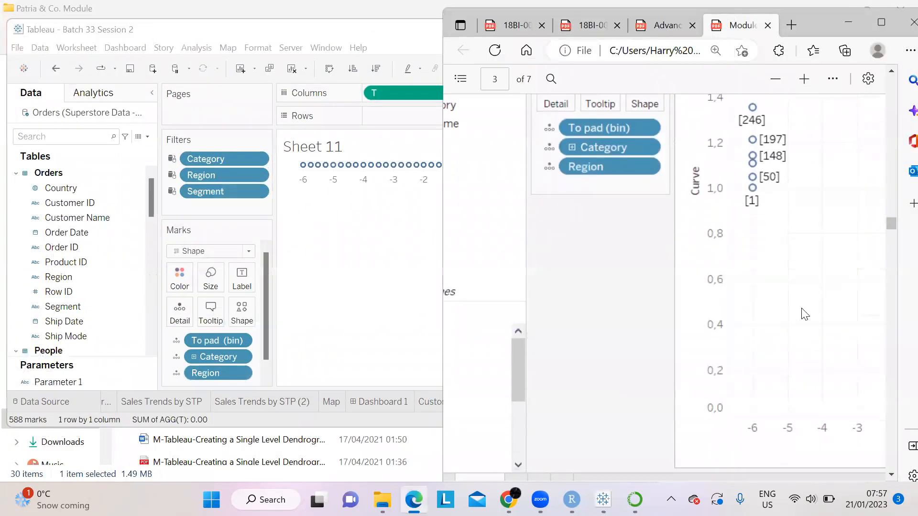
{"action": "left_click", "coordinate": [873, 18]}
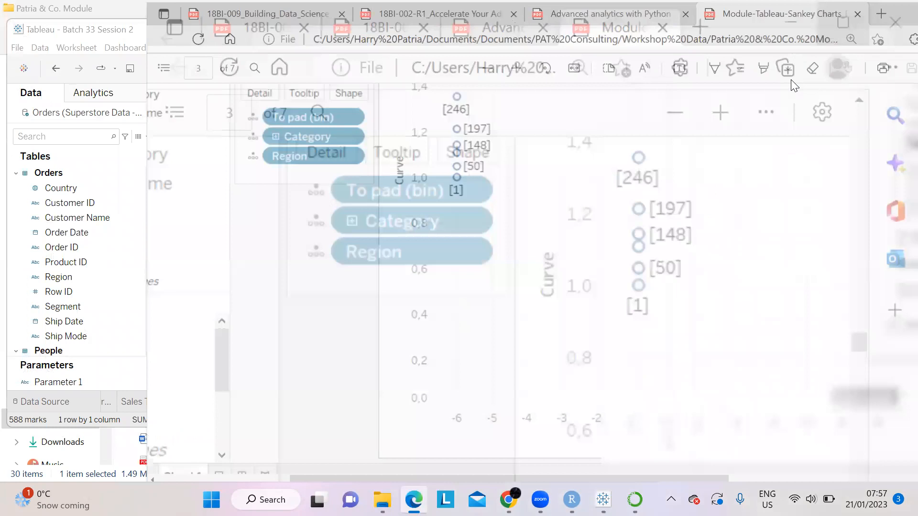
{"action": "scroll", "coordinate": [681, 187], "scroll_direction": "down", "scroll_amount": 10}
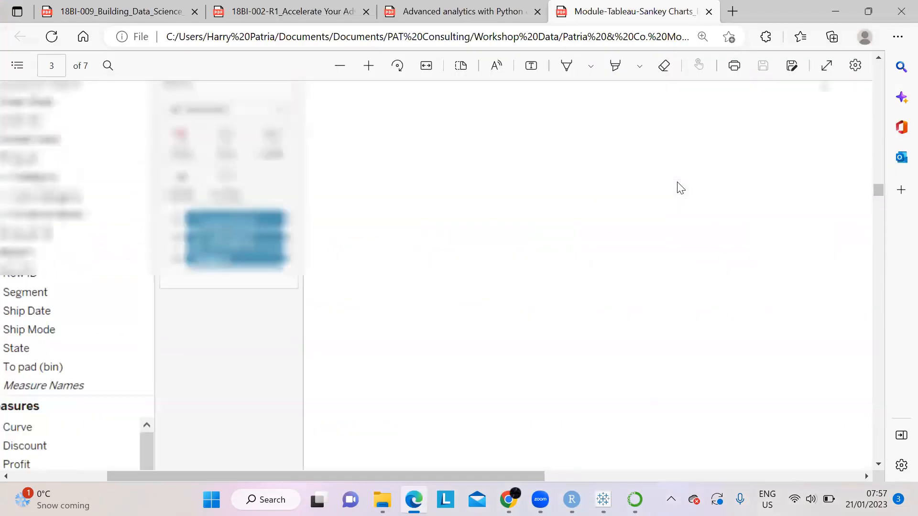
{"action": "scroll", "coordinate": [379, 255], "scroll_direction": "down", "scroll_amount": 2}
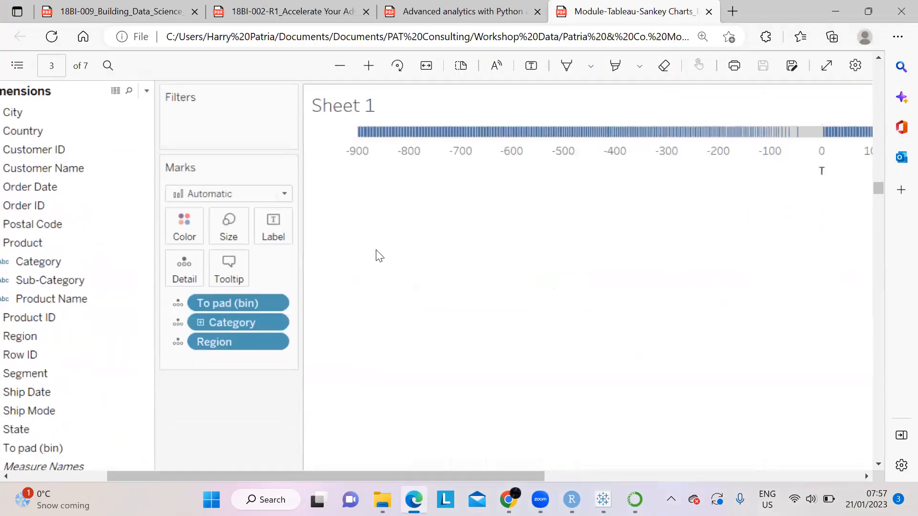
{"action": "scroll", "coordinate": [385, 246], "scroll_direction": "up", "scroll_amount": 2}
{"action": "scroll", "coordinate": [385, 246], "scroll_direction": "down", "scroll_amount": 1}
{"action": "scroll", "coordinate": [362, 264], "scroll_direction": "up", "scroll_amount": 1}
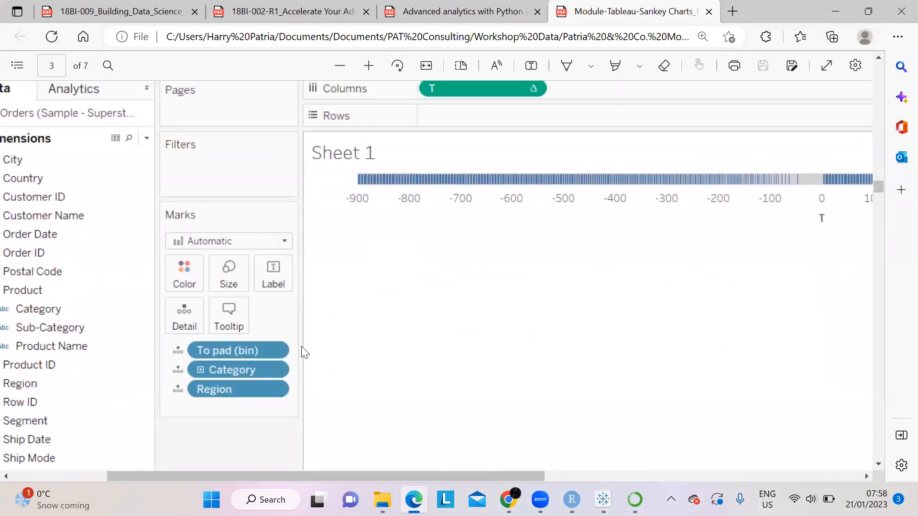
- Return to the Tableau worksheet and set the mark type to Automatic
{"action": "left_click", "coordinate": [858, 16]}
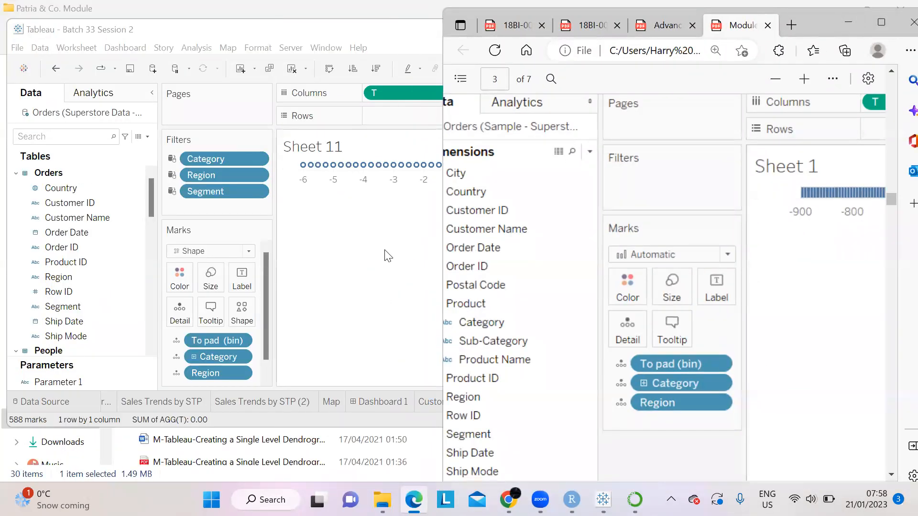
{"action": "left_click", "coordinate": [208, 249]}
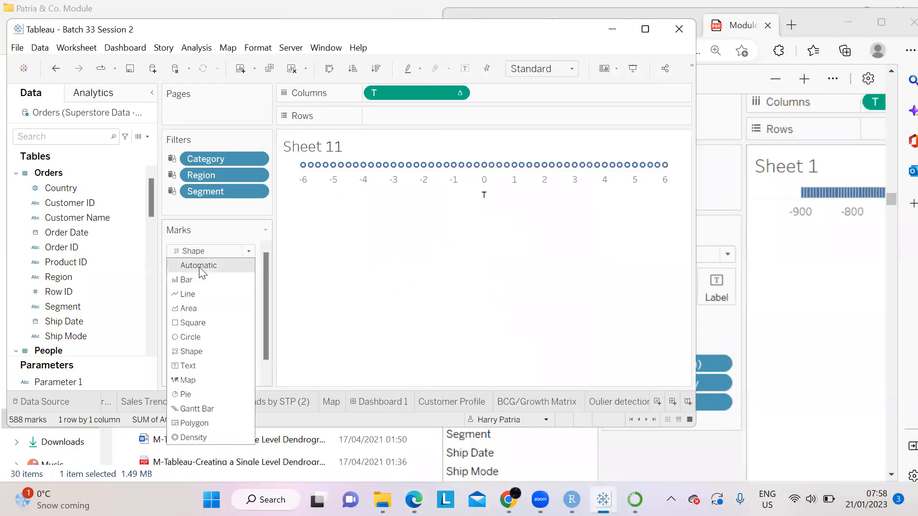
{"action": "left_click", "coordinate": [199, 266]}
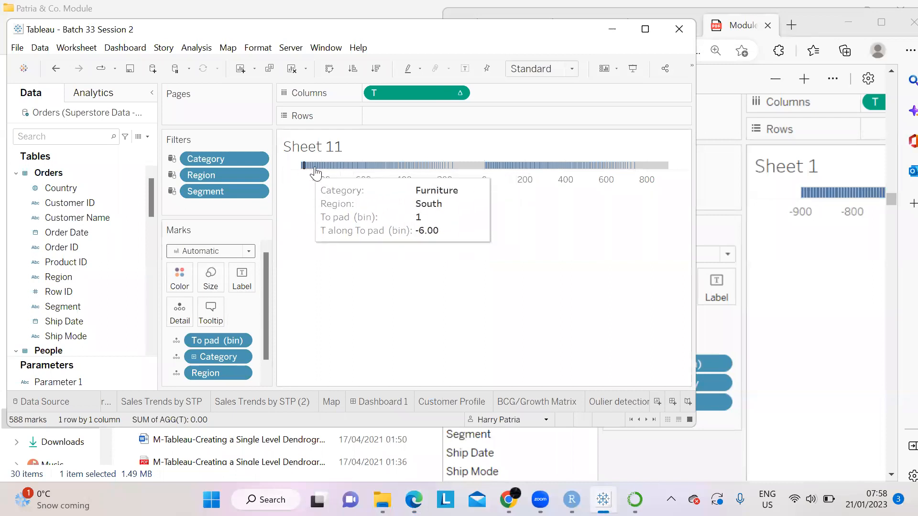
{"action": "left_click", "coordinate": [645, 29]}
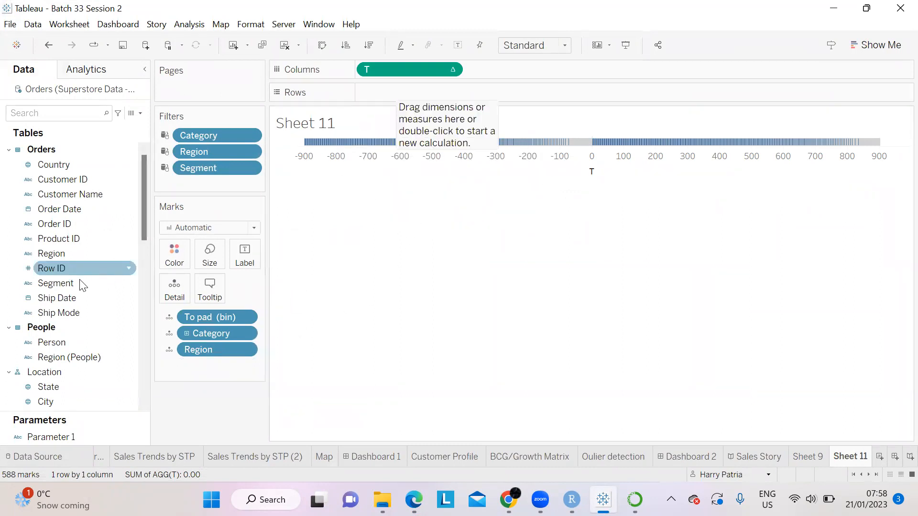
- Place the Curve calculated field on Rows
{"action": "double_click", "coordinate": [443, 93]}
{"action": "type", "text": "[Curve]"}
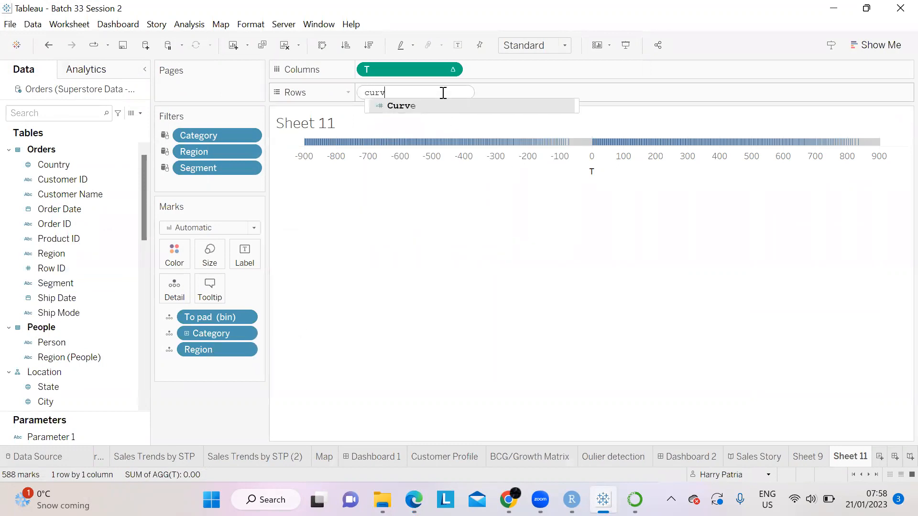
{"action": "key", "text": "Return"}
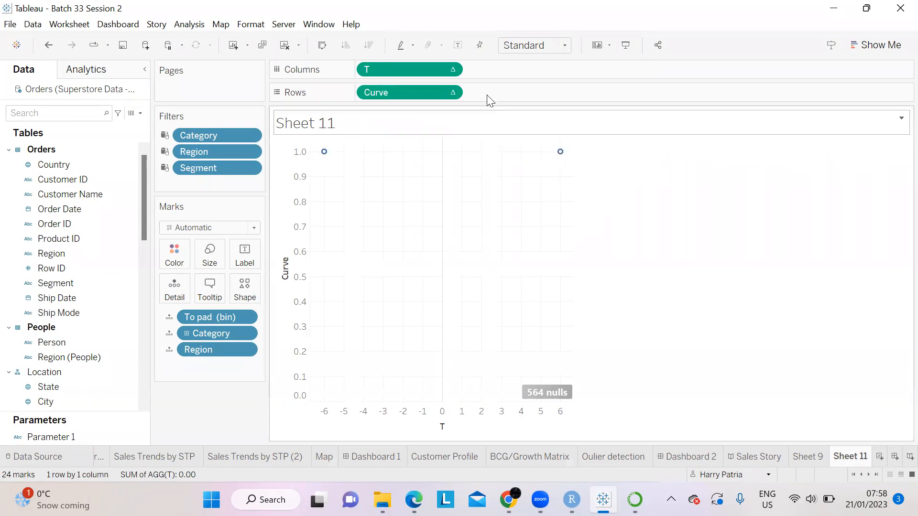
- Edit Curve's table calculation so Rank1 computes using the specific dimensions Category, Region and To pad (bin)
{"action": "left_click", "coordinate": [451, 92]}
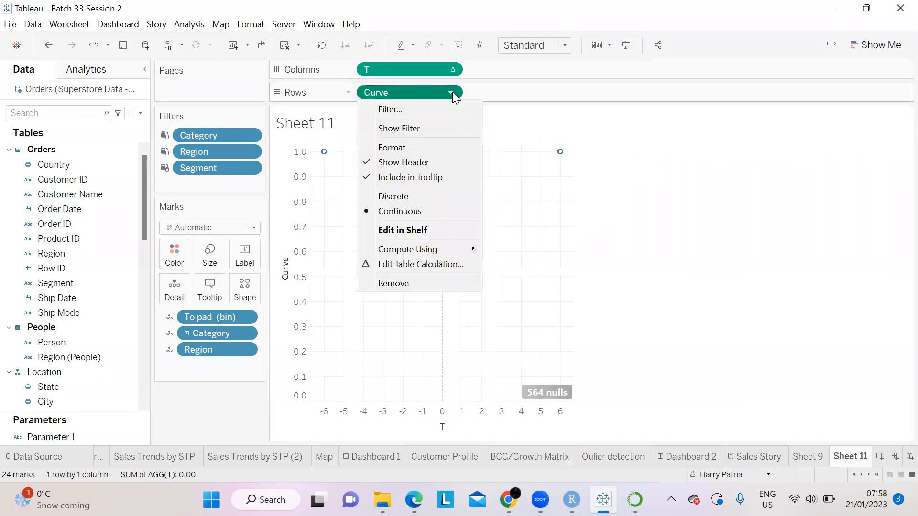
{"action": "left_click", "coordinate": [440, 265]}
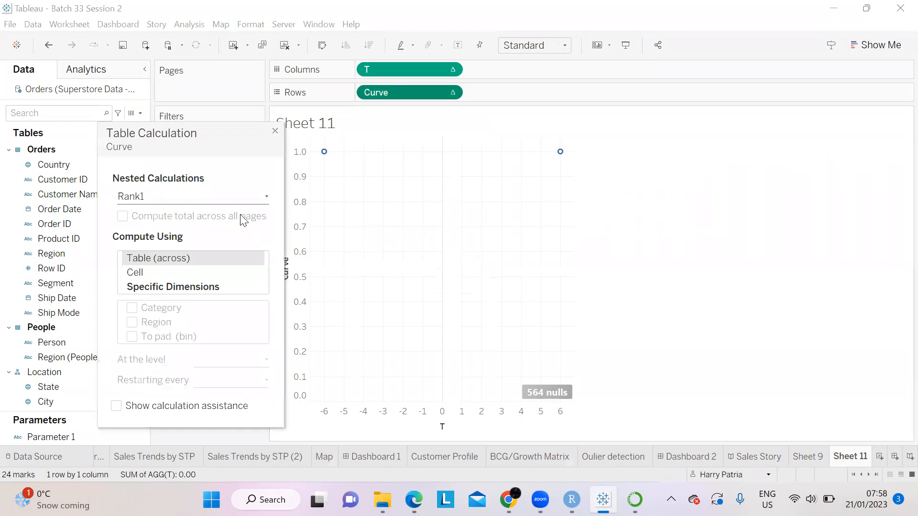
{"action": "left_click_drag", "start_coordinate": [196, 141], "coordinate": [231, 52]}
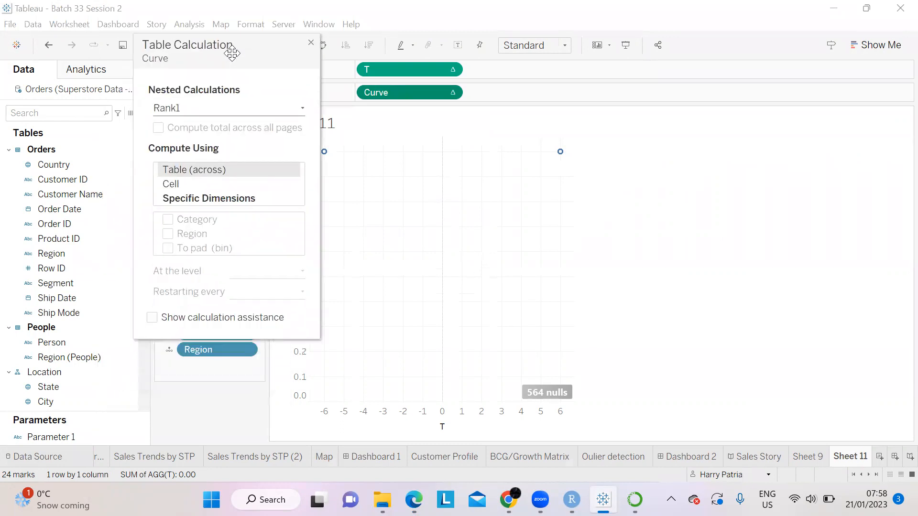
{"action": "left_click", "coordinate": [241, 198]}
{"action": "left_click", "coordinate": [168, 219]}
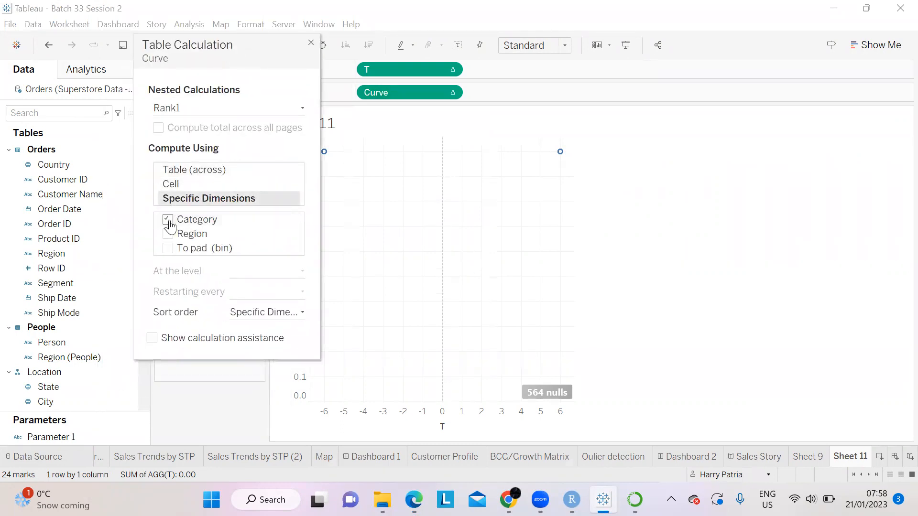
{"action": "left_click", "coordinate": [168, 234]}
{"action": "left_click", "coordinate": [168, 248]}
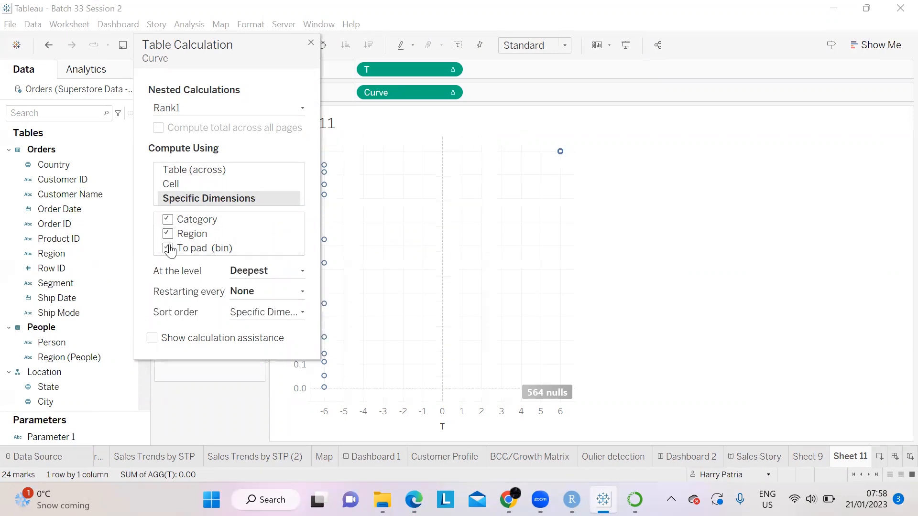
- Set Curve's nested calculation Rank2 to compute using all three specific dimensions, ordered Region, Category, To pad (bin)
{"action": "left_click", "coordinate": [210, 108]}
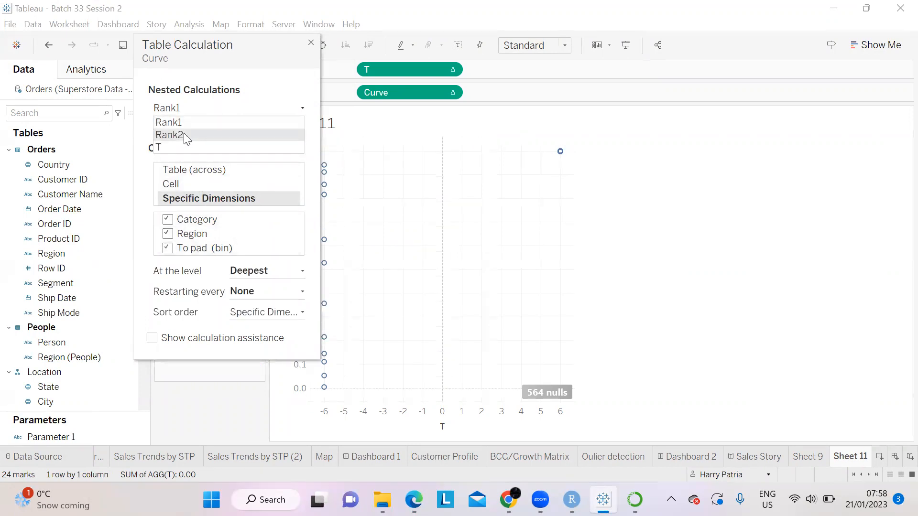
{"action": "left_click", "coordinate": [184, 133]}
{"action": "left_click", "coordinate": [177, 198]}
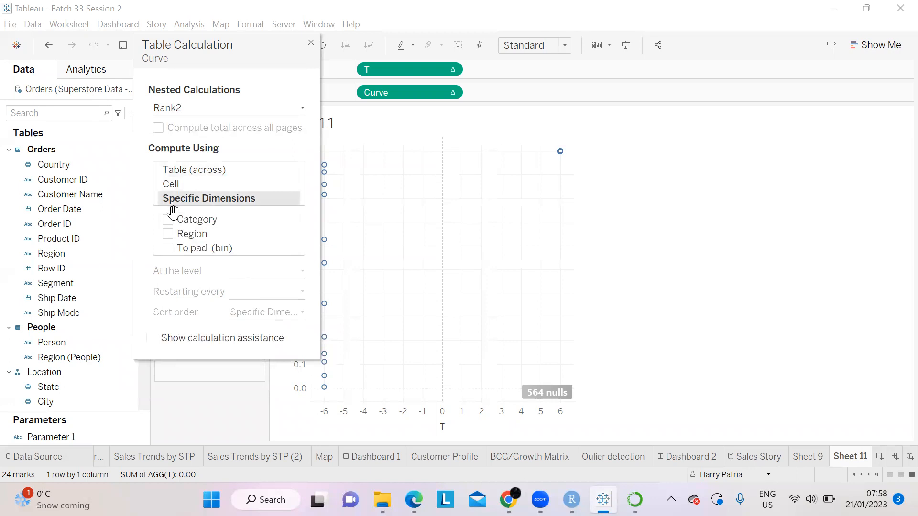
{"action": "left_click", "coordinate": [168, 220]}
{"action": "left_click", "coordinate": [168, 234]}
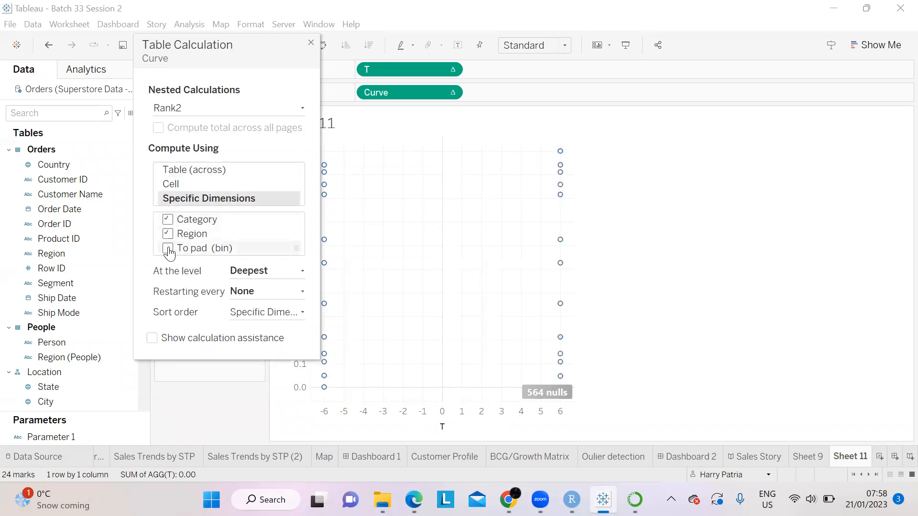
{"action": "left_click", "coordinate": [168, 248]}
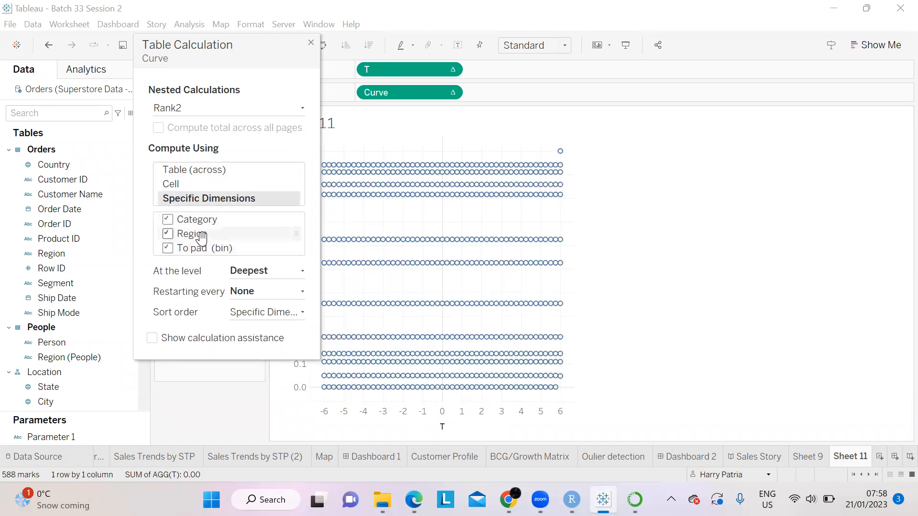
{"action": "left_click_drag", "start_coordinate": [192, 236], "coordinate": [237, 218]}
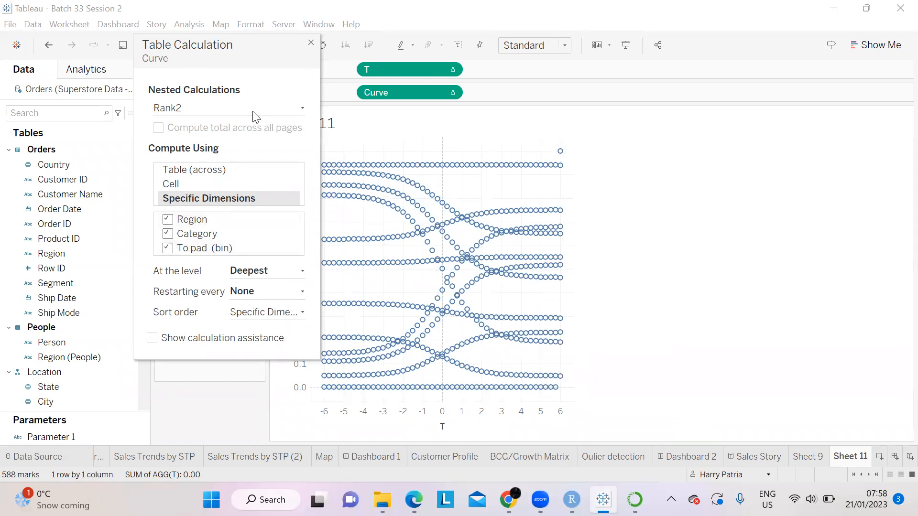
- Check the compute settings of Curve's nested calculation T and close the table calculation dialog
{"action": "left_click", "coordinate": [234, 113]}
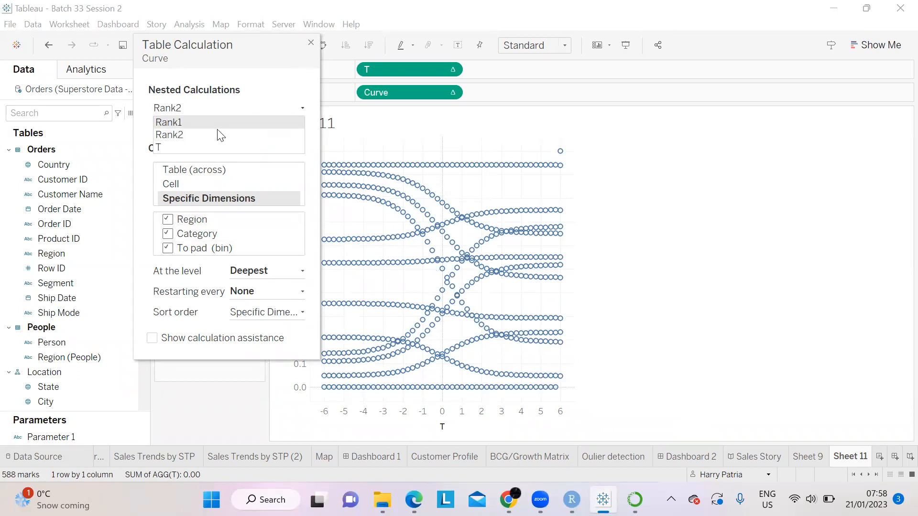
{"action": "left_click", "coordinate": [186, 146]}
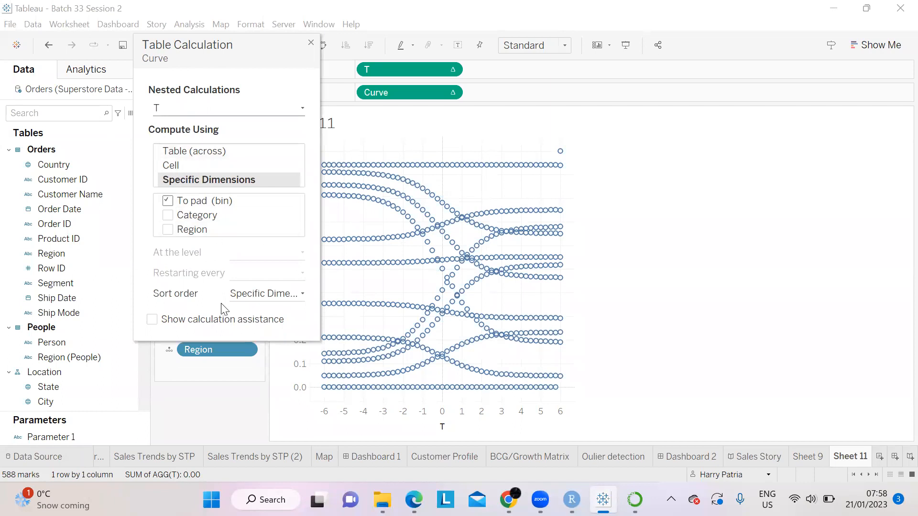
{"action": "left_click", "coordinate": [311, 43]}
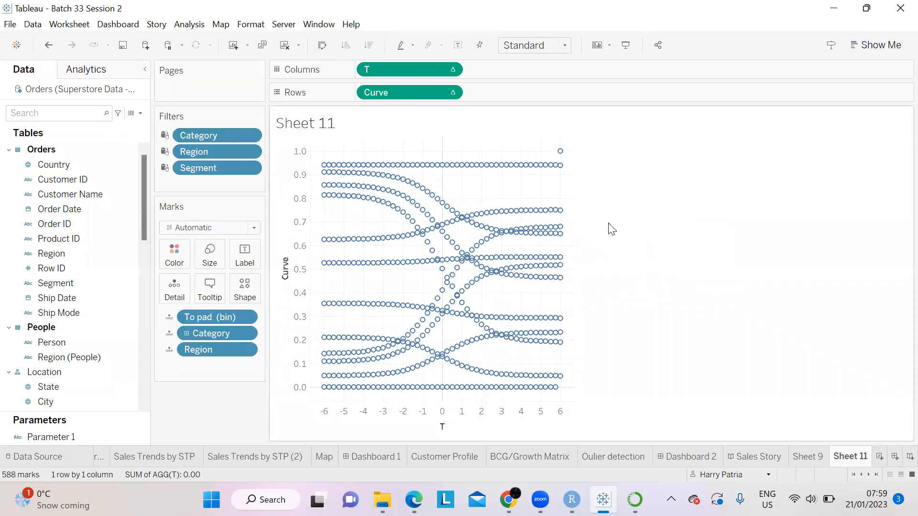
- Change the mark type to Line and assign To pad (bin) to Path on the Marks card
{"action": "left_click", "coordinate": [168, 317]}
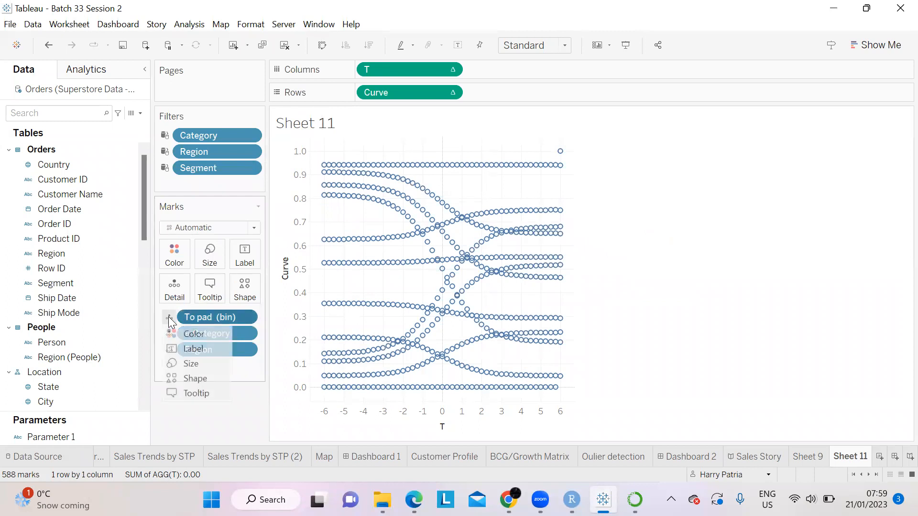
{"action": "left_click", "coordinate": [202, 231]}
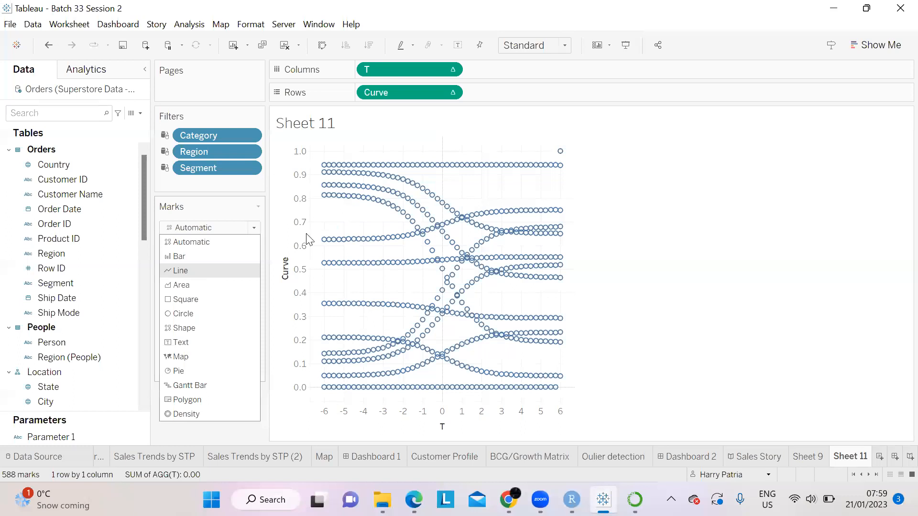
{"action": "left_click", "coordinate": [196, 271]}
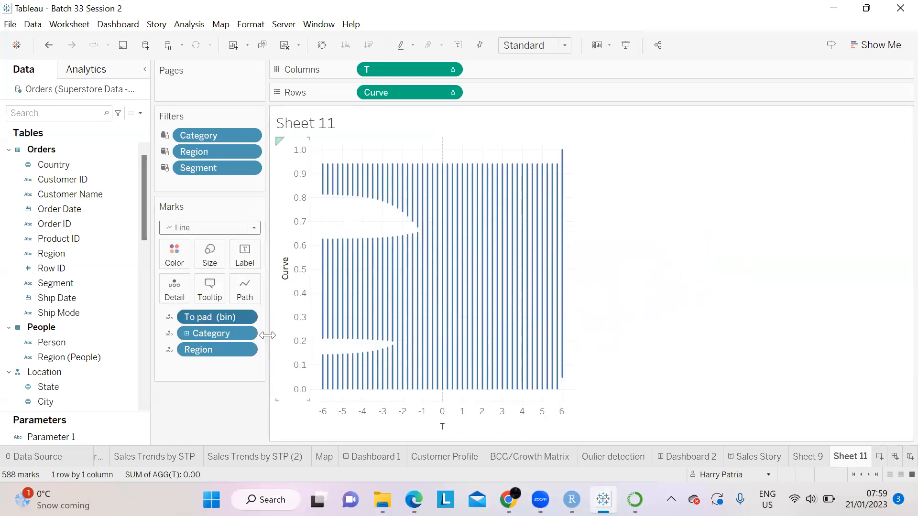
{"action": "left_click", "coordinate": [171, 318]}
{"action": "left_click", "coordinate": [200, 375]}
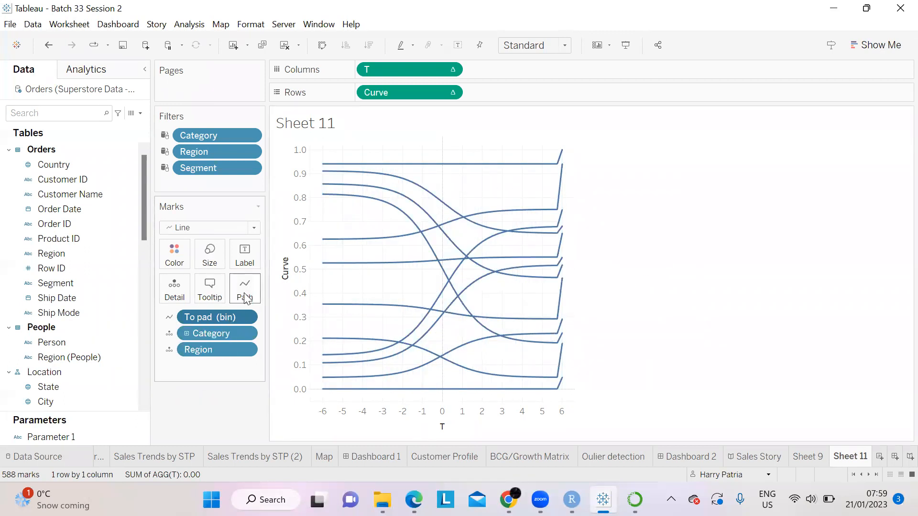
- Give the T axis a fixed range from -5.5 to 5.5 and close the axis settings
{"action": "double_click", "coordinate": [500, 403]}
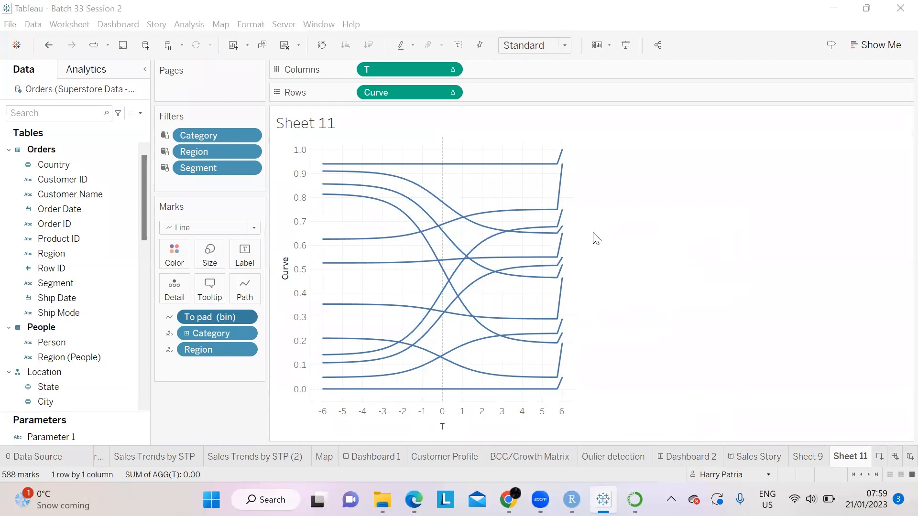
{"action": "right_click", "coordinate": [499, 415]}
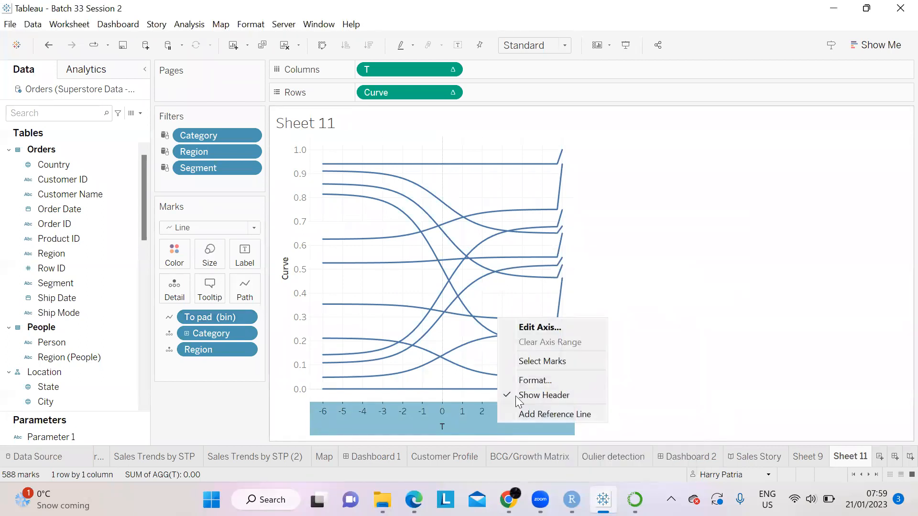
{"action": "left_click", "coordinate": [542, 326]}
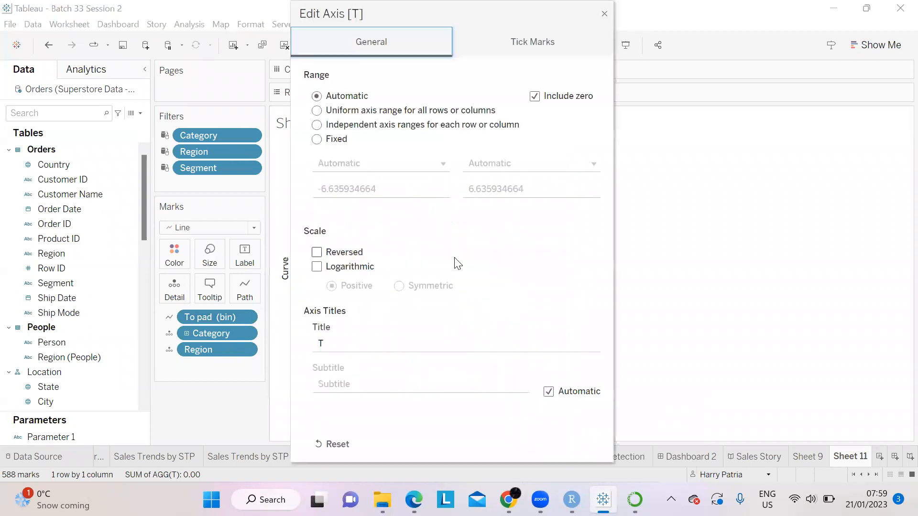
{"action": "left_click", "coordinate": [326, 142]}
{"action": "left_click", "coordinate": [353, 188]}
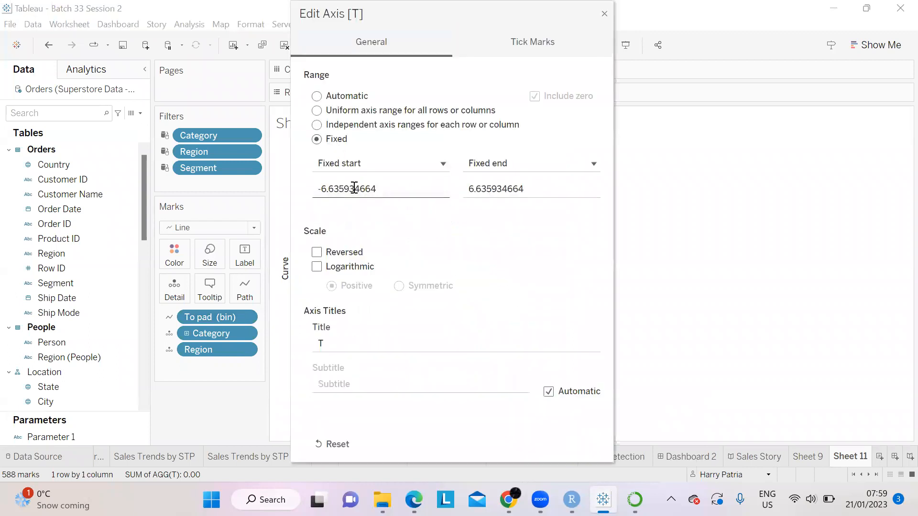
{"action": "double_click", "coordinate": [353, 187]}
{"action": "type", "text": "-5.5"}
{"action": "key", "text": "Tab"}
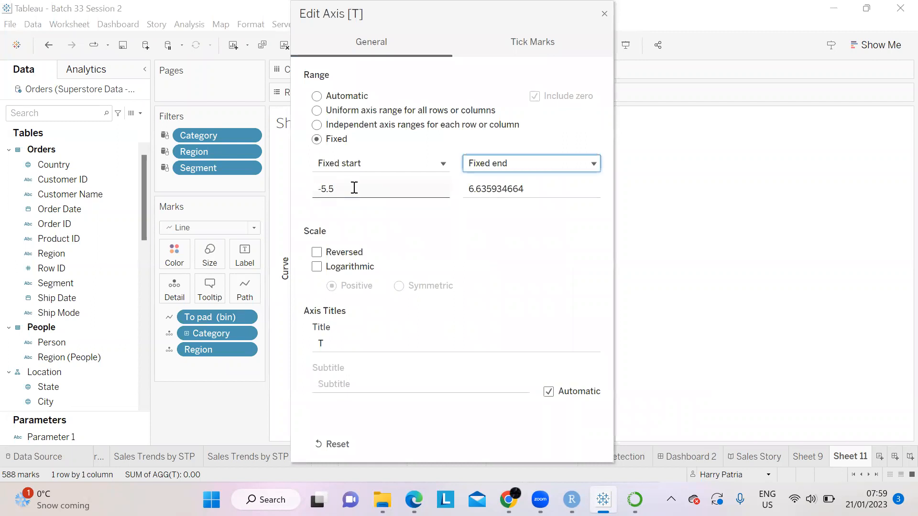
{"action": "double_click", "coordinate": [500, 189]}
{"action": "type", "text": "5.5"}
{"action": "left_click", "coordinate": [515, 216]}
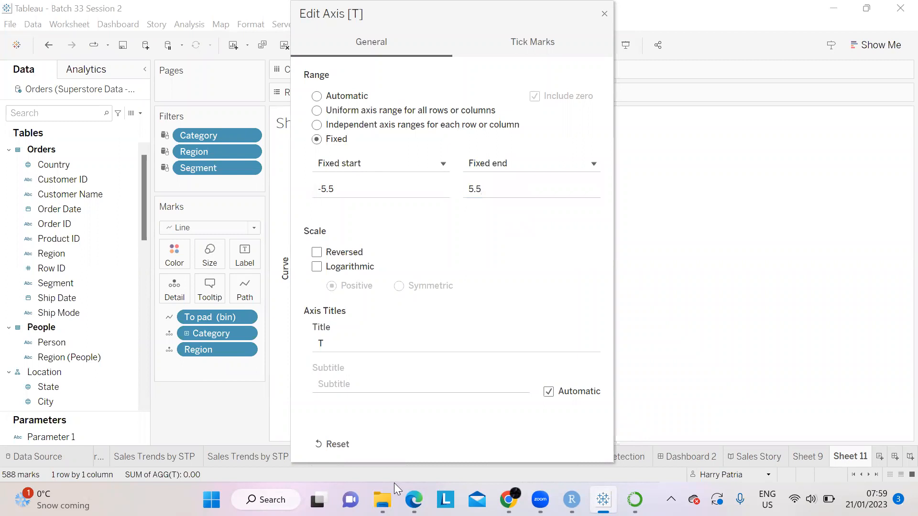
{"action": "left_click", "coordinate": [605, 13]}
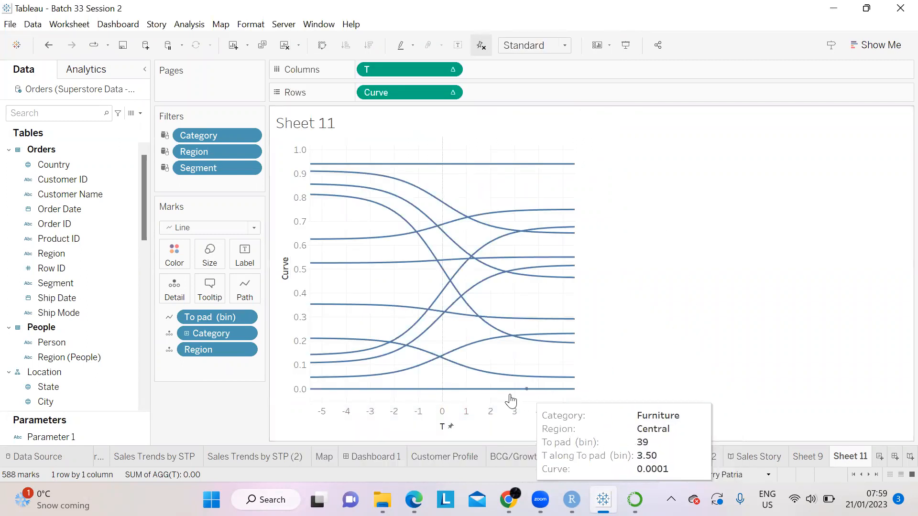
- Hide the headers of both the T axis and the Curve axis
{"action": "right_click", "coordinate": [495, 406]}
{"action": "left_click", "coordinate": [548, 480]}
{"action": "right_click", "coordinate": [293, 233]}
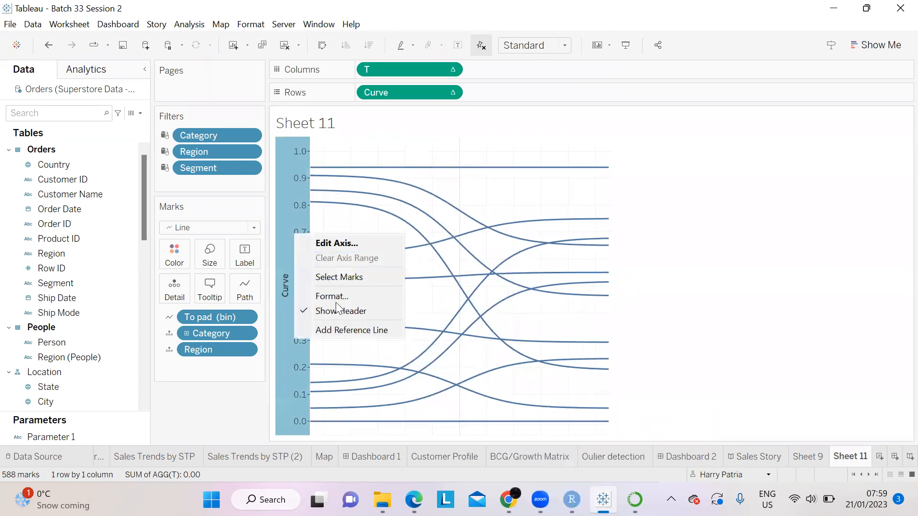
{"action": "left_click", "coordinate": [338, 311]}
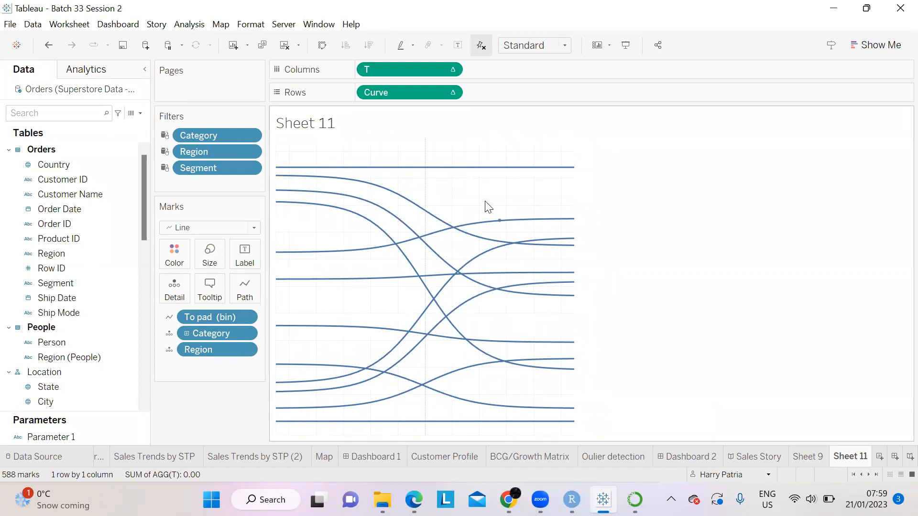
- Change the workbook theme to the one with Arial fonts and close the formatting pane
{"action": "right_click", "coordinate": [469, 191]}
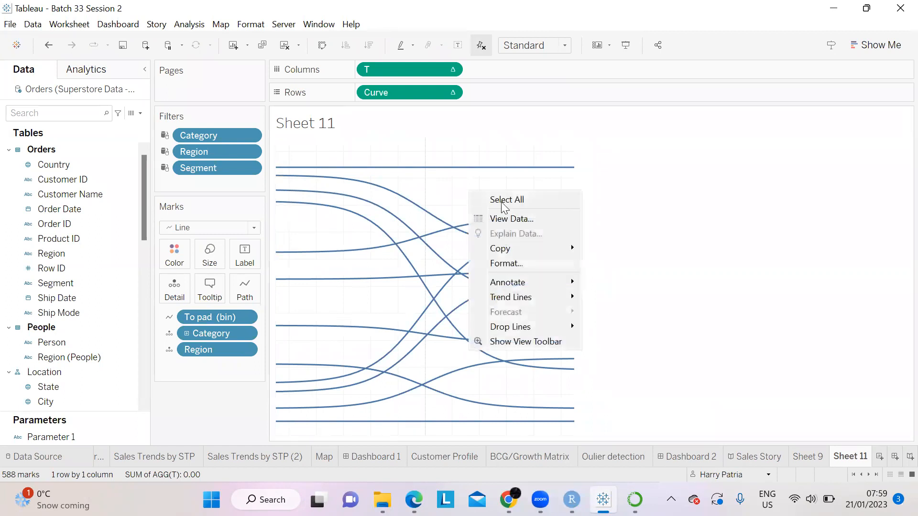
{"action": "left_click", "coordinate": [518, 267]}
{"action": "left_click", "coordinate": [248, 27]}
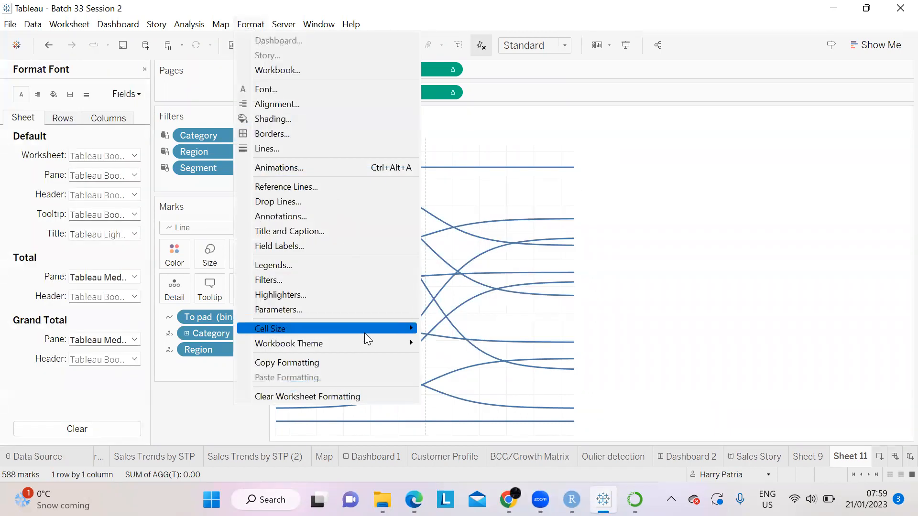
{"action": "mouse_move", "coordinate": [365, 340]}
{"action": "left_click", "coordinate": [461, 371]}
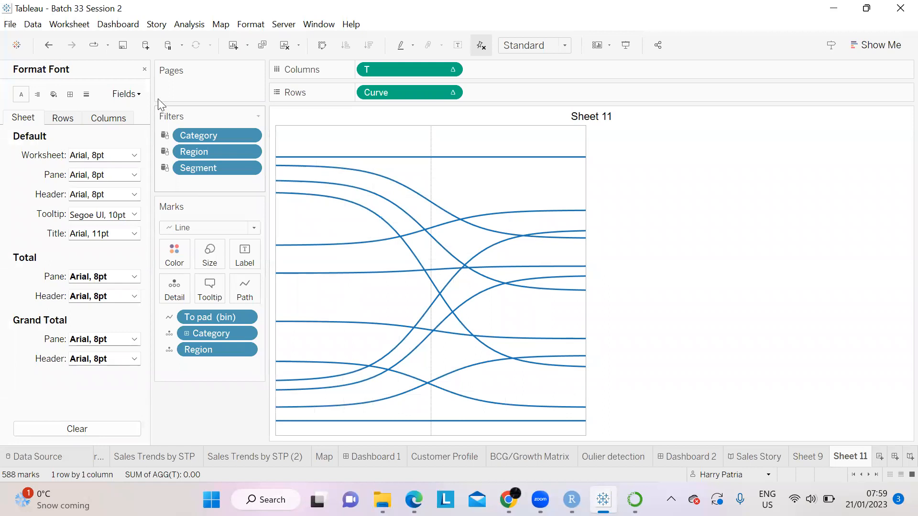
{"action": "left_click", "coordinate": [144, 69]}
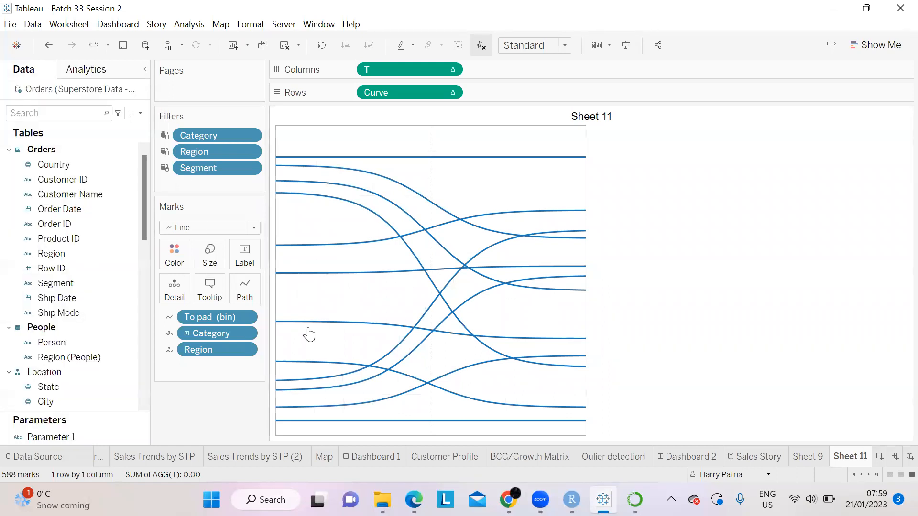
- Assign the Size field to Size on the Marks card and show the Parameter 1 control
{"action": "scroll", "coordinate": [65, 309], "scroll_direction": "down", "scroll_amount": 6}
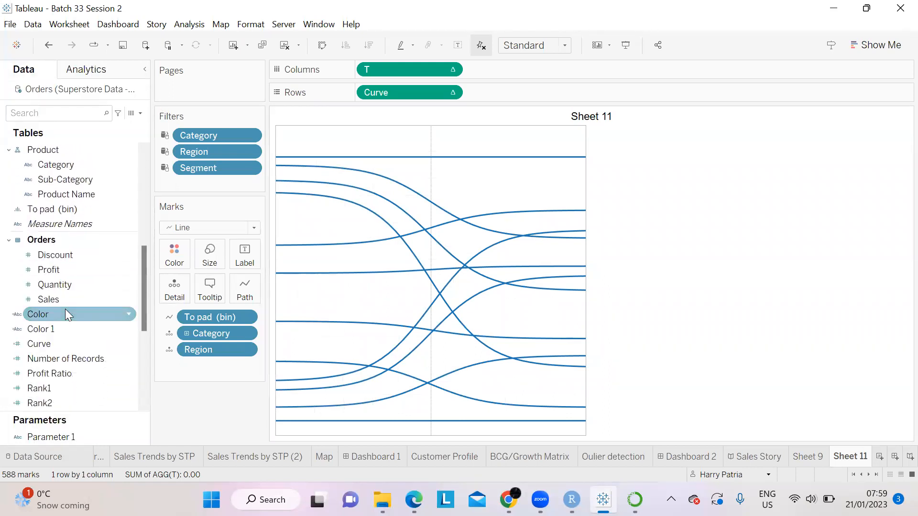
{"action": "scroll", "coordinate": [94, 313], "scroll_direction": "down", "scroll_amount": 4}
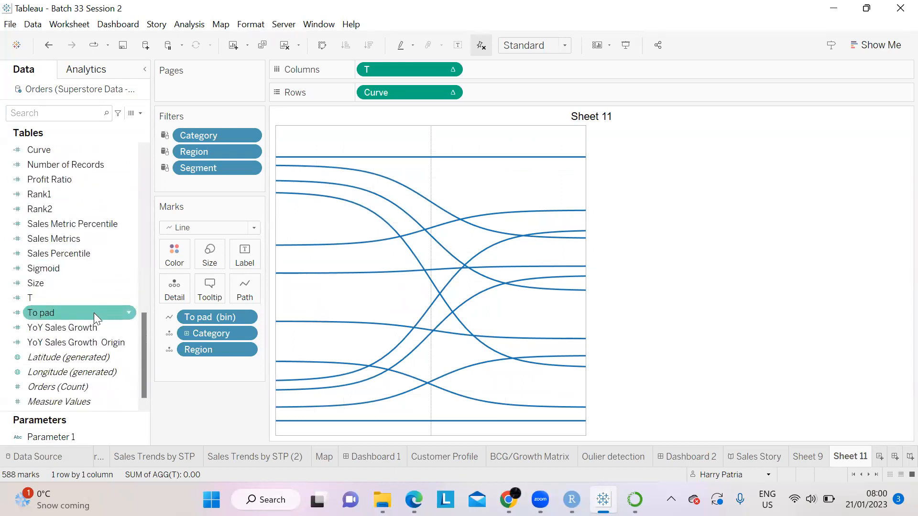
{"action": "left_click_drag", "start_coordinate": [60, 283], "coordinate": [206, 256]}
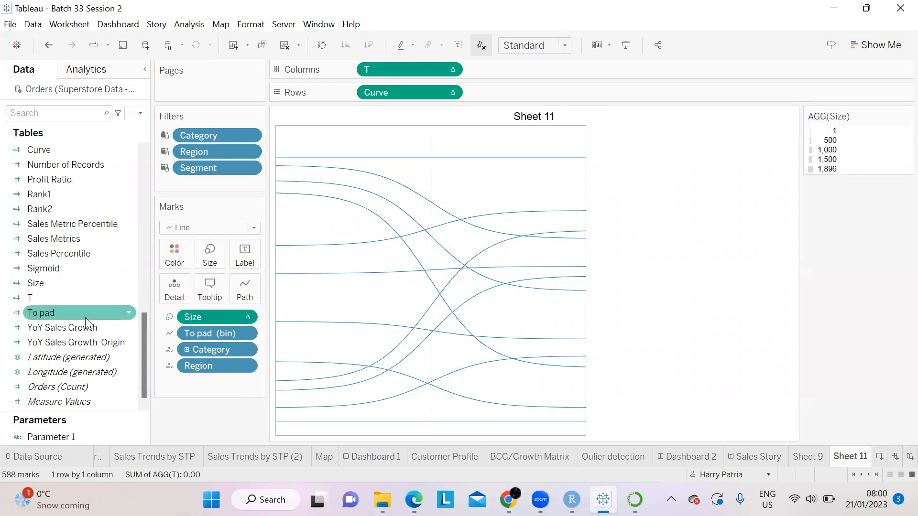
{"action": "right_click", "coordinate": [120, 432]}
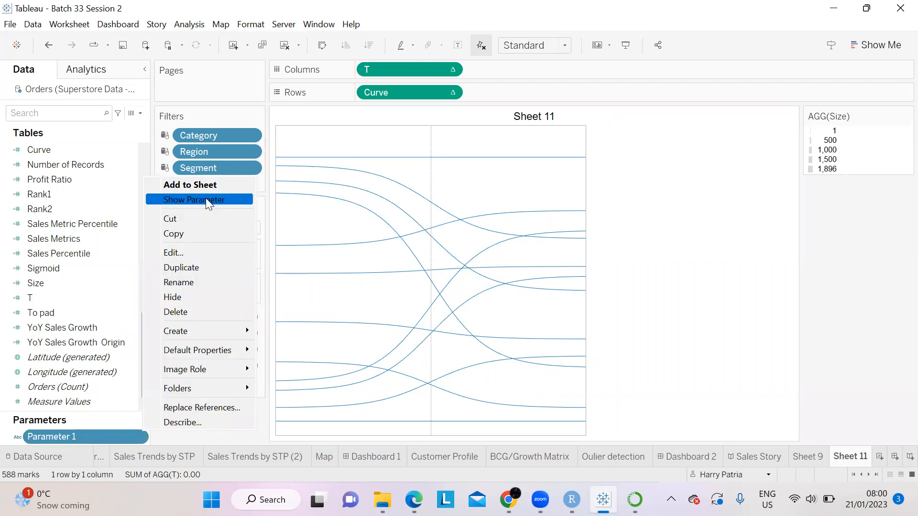
{"action": "left_click", "coordinate": [206, 199]}
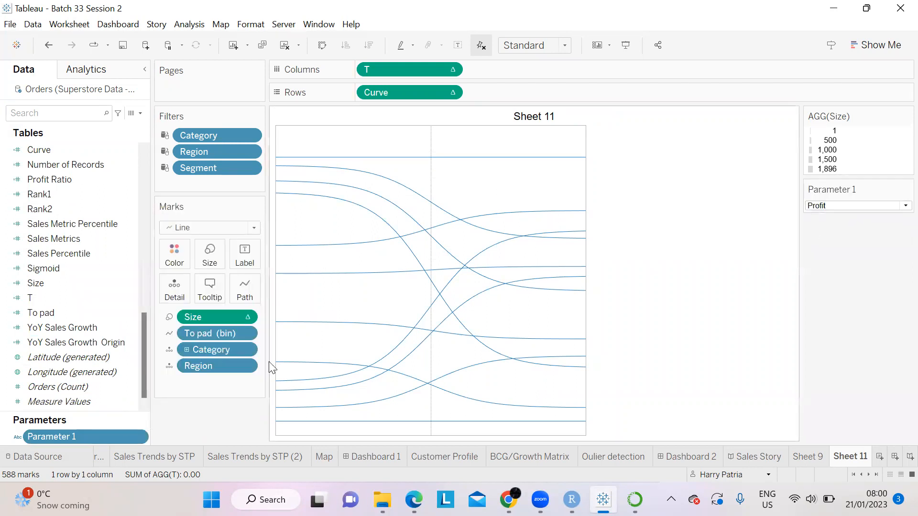
- Edit the Size calculated field so its formula reads WINDOW_SUM(SUM([Sales Metrics]))
{"action": "right_click", "coordinate": [130, 282]}
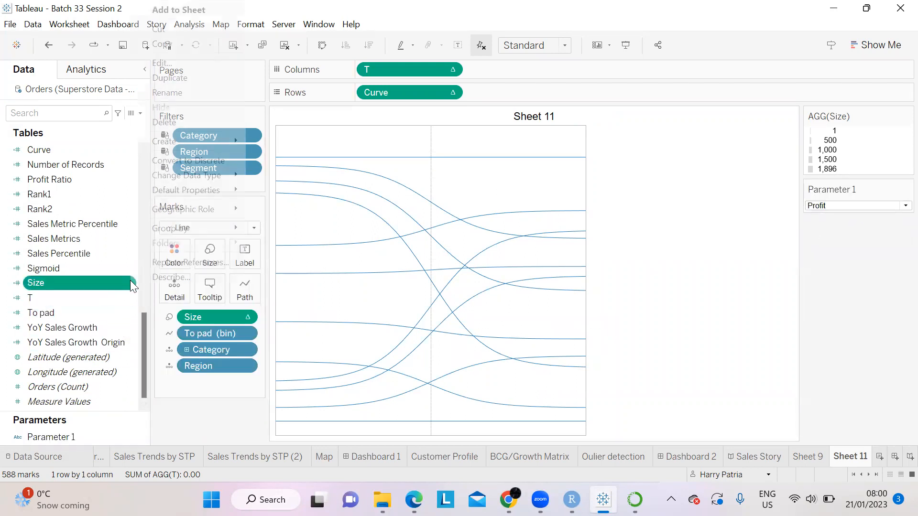
{"action": "left_click", "coordinate": [180, 64]}
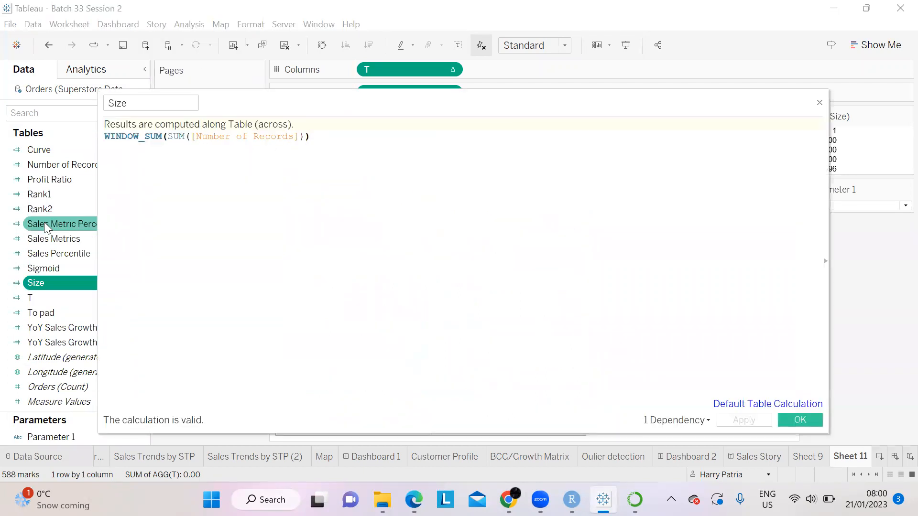
{"action": "left_click_drag", "start_coordinate": [190, 136], "coordinate": [288, 138]}
{"action": "type", "text": "Sales"}
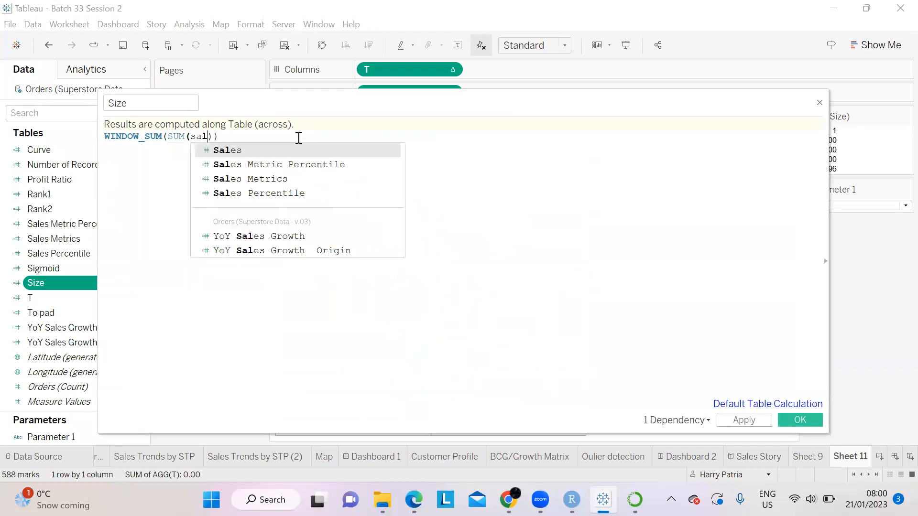
{"action": "key", "text": "Down"}
{"action": "key", "text": "Down"}
{"action": "key", "text": "Return"}
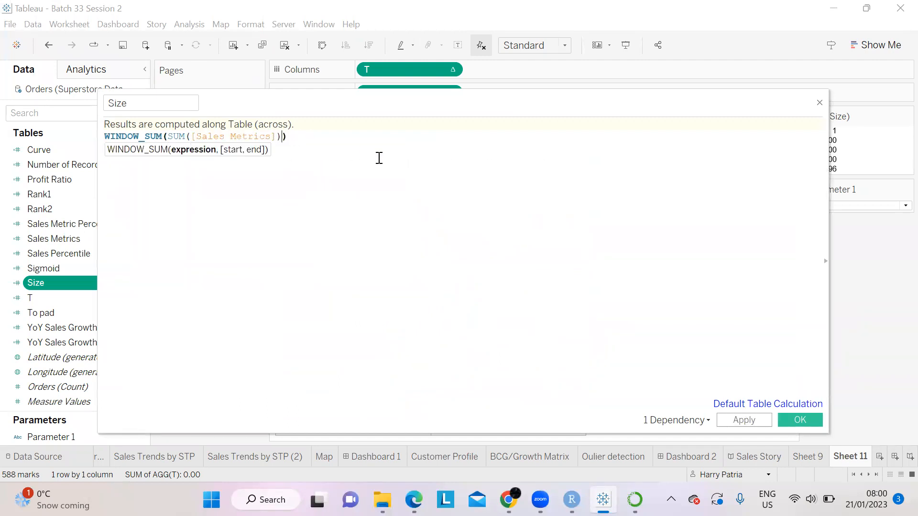
{"action": "left_click", "coordinate": [796, 419]}
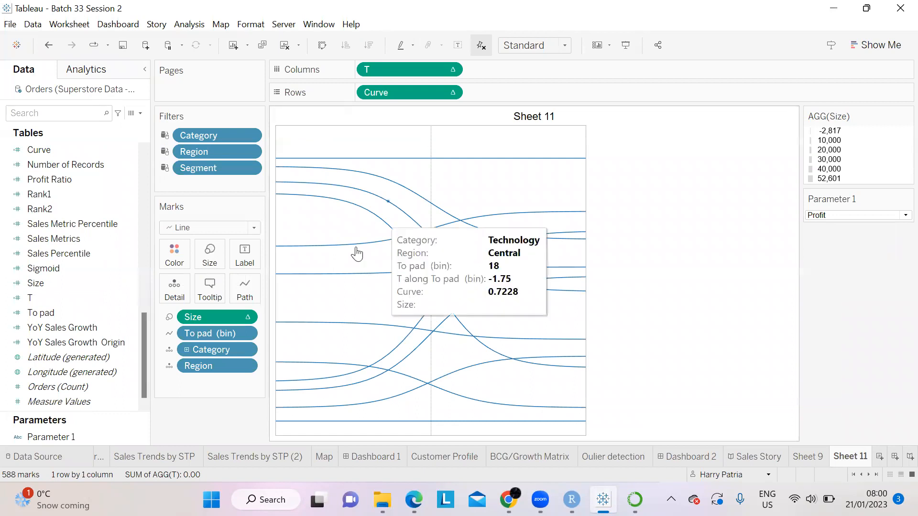
- Compute the Size table calculation using To pad (bin) and increase the thickness of the lines
{"action": "left_click", "coordinate": [247, 318]}
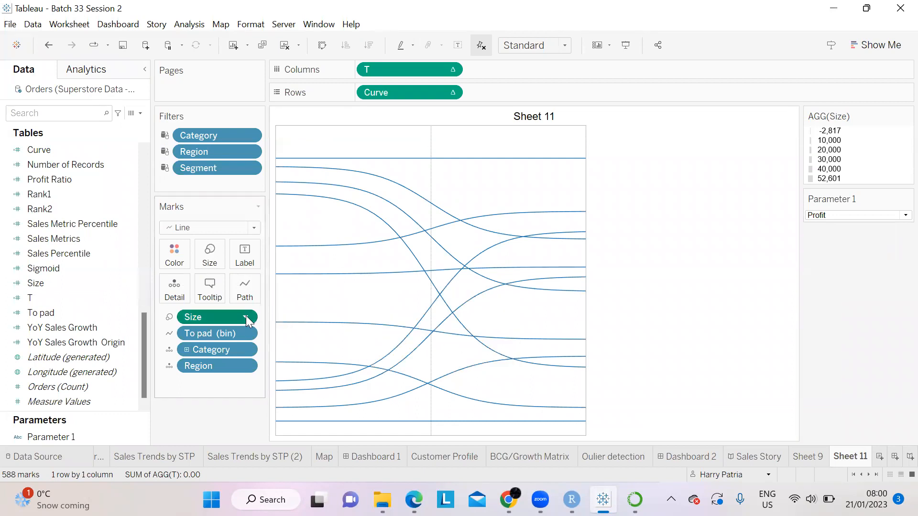
{"action": "mouse_move", "coordinate": [272, 461]}
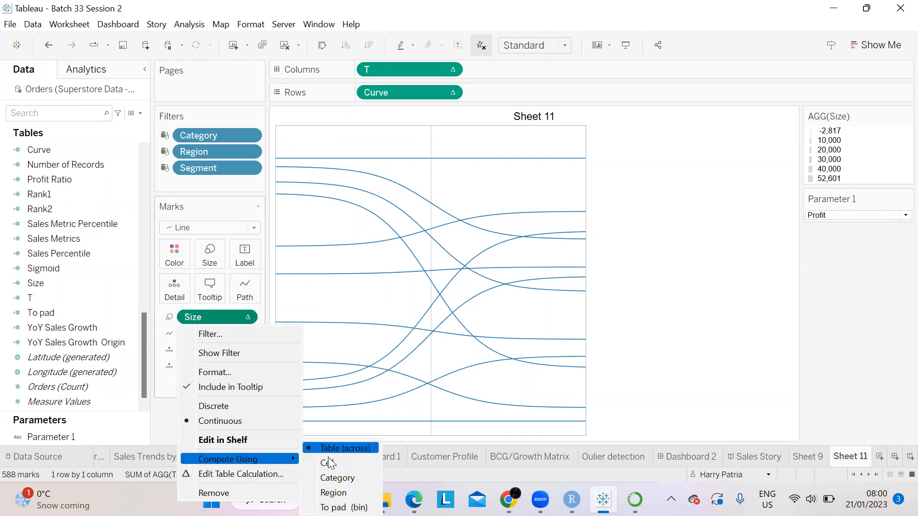
{"action": "left_click", "coordinate": [343, 507]}
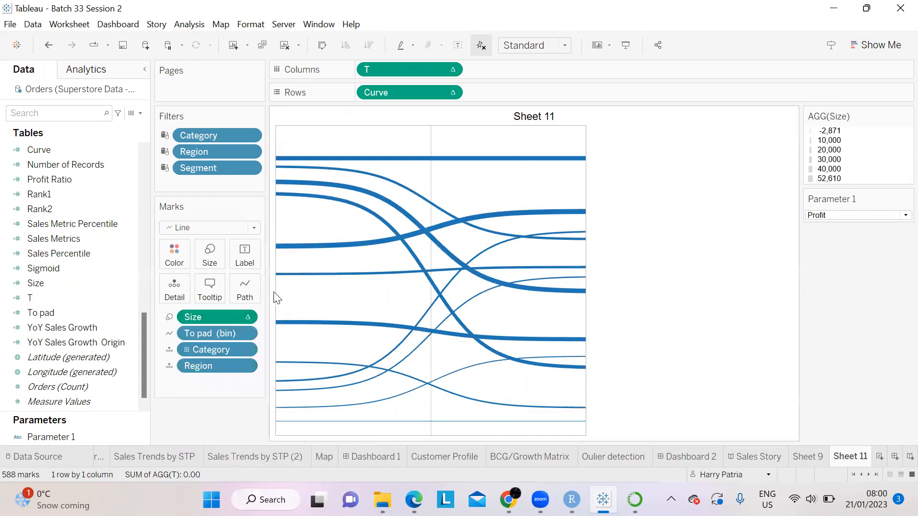
{"action": "left_click", "coordinate": [218, 264]}
{"action": "left_click_drag", "start_coordinate": [243, 287], "coordinate": [238, 286]}
{"action": "left_click", "coordinate": [704, 247]}
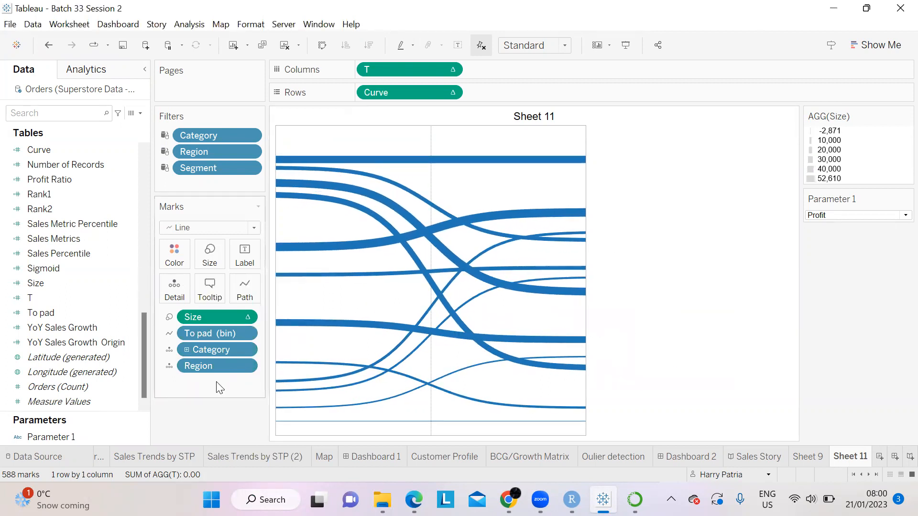
- Color the curves by Category while keeping Category on Detail
{"action": "mouse_move", "coordinate": [310, 329]}
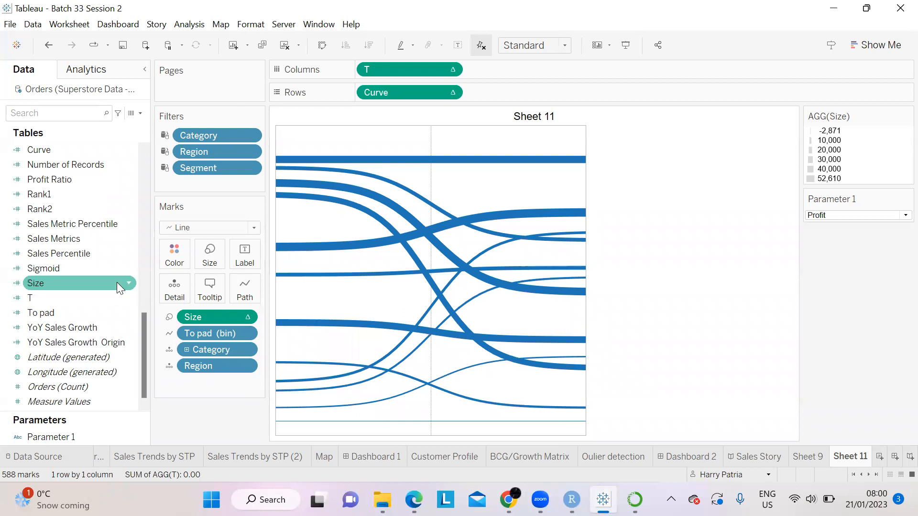
{"action": "scroll", "coordinate": [95, 261], "scroll_direction": "up", "scroll_amount": 5}
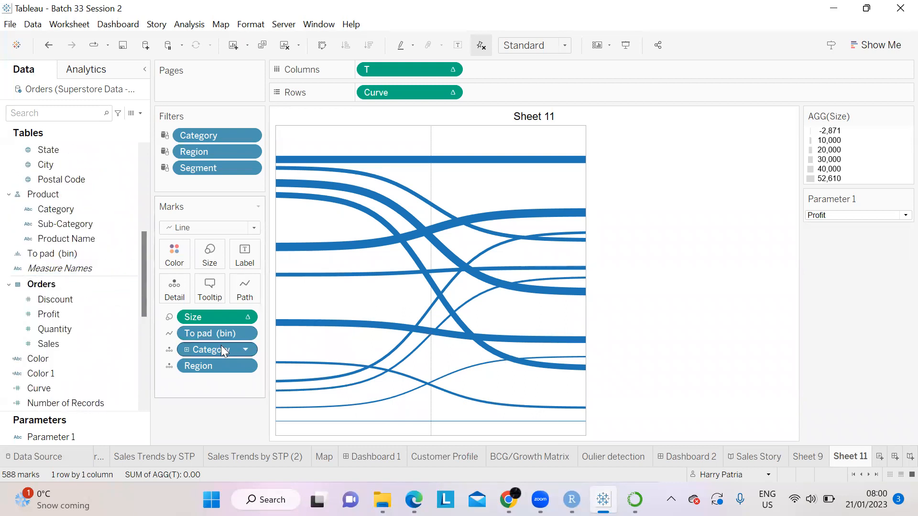
{"action": "left_click_drag", "start_coordinate": [201, 350], "coordinate": [175, 262]}
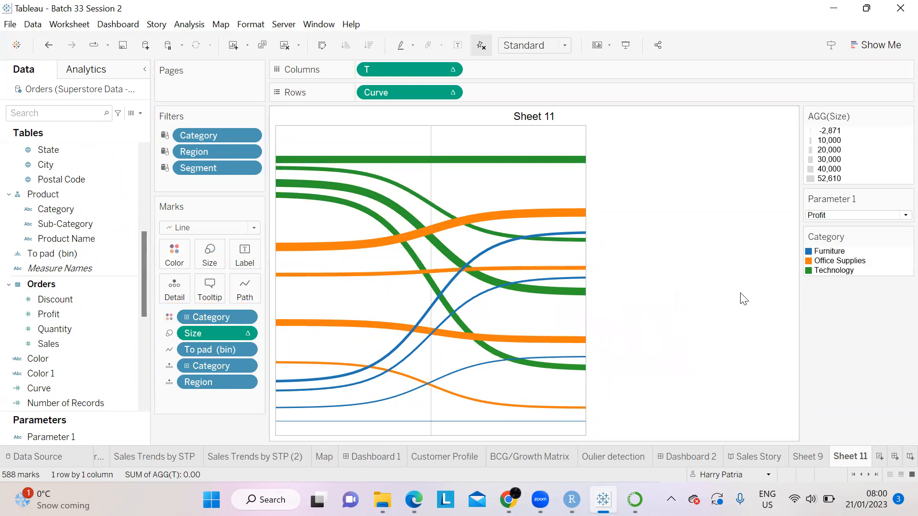
- Add a new worksheet and consult the Sheet 2 instructions in the PDF module in Edge
{"action": "left_click", "coordinate": [880, 456]}
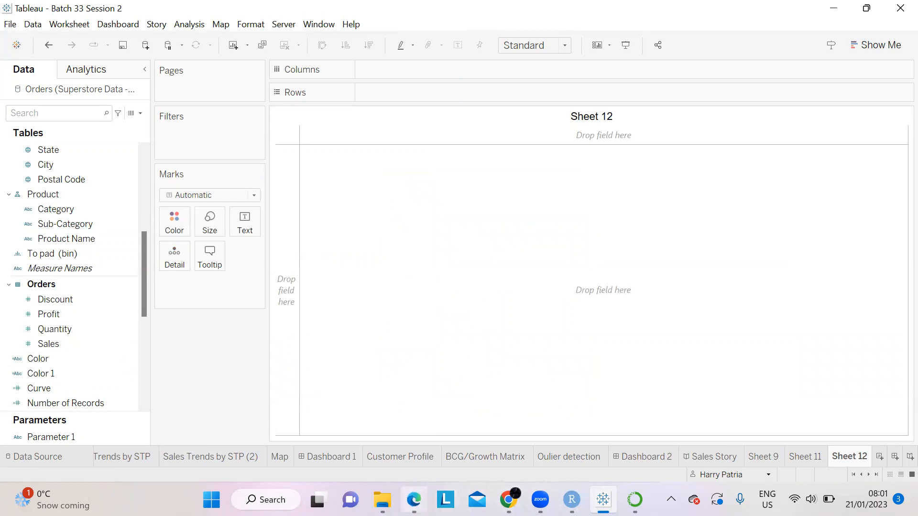
{"action": "left_click", "coordinate": [414, 500]}
{"action": "scroll", "coordinate": [609, 288], "scroll_direction": "down", "scroll_amount": 10}
{"action": "scroll", "coordinate": [609, 288], "scroll_direction": "down", "scroll_amount": 10}
{"action": "scroll", "coordinate": [609, 288], "scroll_direction": "down", "scroll_amount": 10}
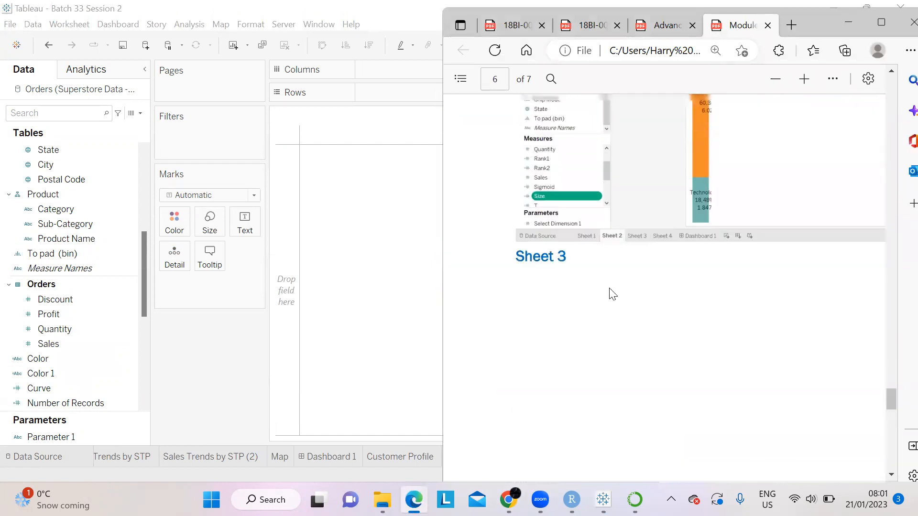
{"action": "scroll", "coordinate": [612, 294], "scroll_direction": "up", "scroll_amount": 3}
{"action": "scroll", "coordinate": [644, 215], "scroll_direction": "up", "scroll_amount": 5}
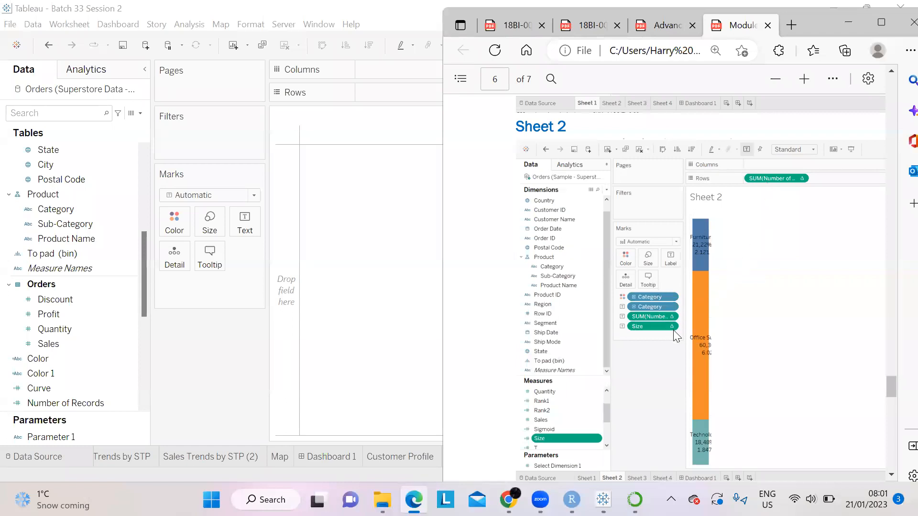
- Switch back to Tableau and place Number of Records on Rows of the new sheet
{"action": "left_click", "coordinate": [244, 372]}
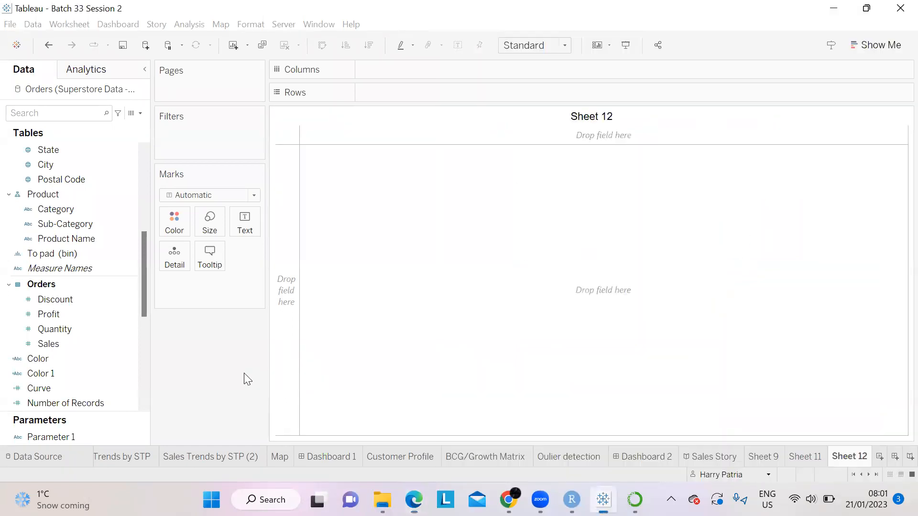
{"action": "double_click", "coordinate": [385, 96]}
{"action": "type", "text": "num"}
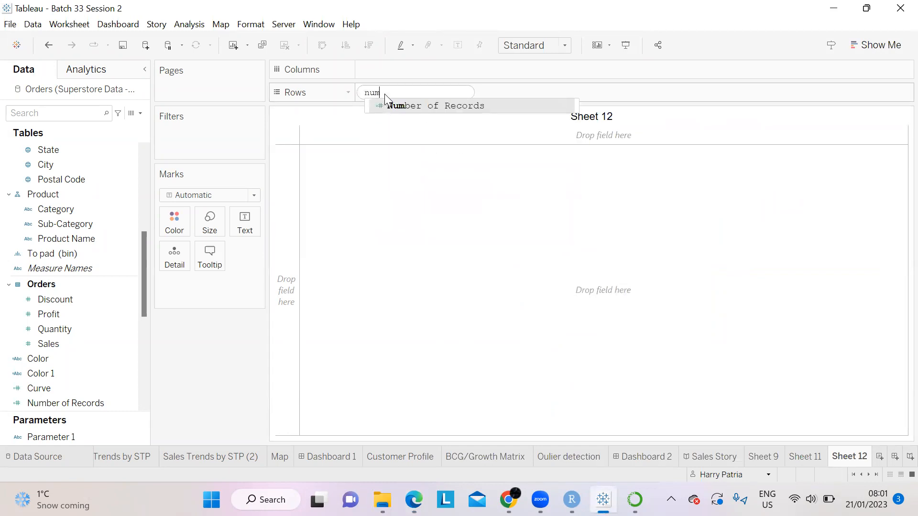
{"action": "key", "text": "Return"}
{"action": "key", "text": "Return"}
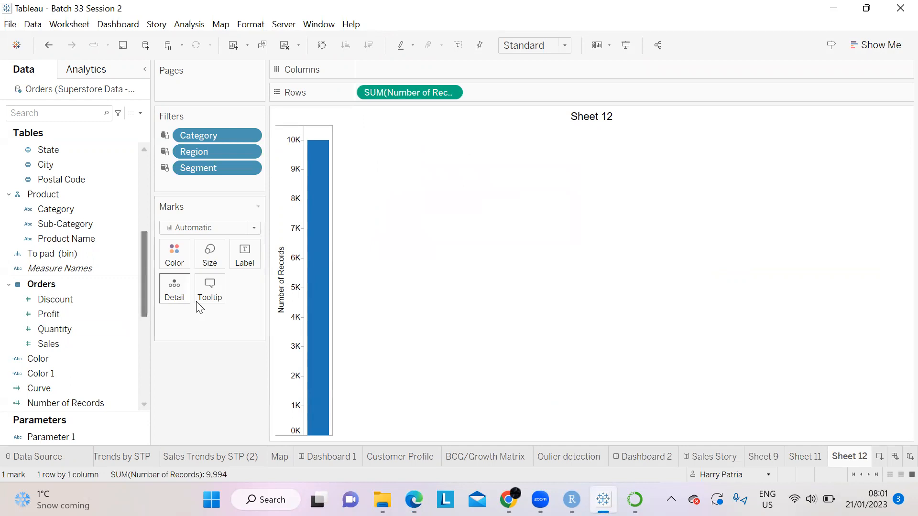
- Add Category to Detail, Color and Label so the bar is split and labelled by category
{"action": "scroll", "coordinate": [89, 212], "scroll_direction": "up", "scroll_amount": 5}
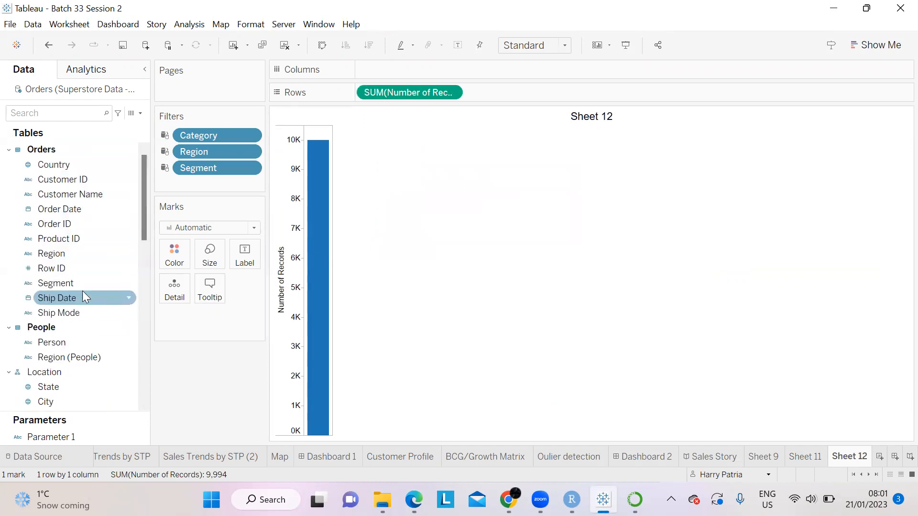
{"action": "scroll", "coordinate": [90, 249], "scroll_direction": "down", "scroll_amount": 2}
{"action": "scroll", "coordinate": [90, 249], "scroll_direction": "down", "scroll_amount": 3}
{"action": "left_click_drag", "start_coordinate": [78, 268], "coordinate": [173, 282]}
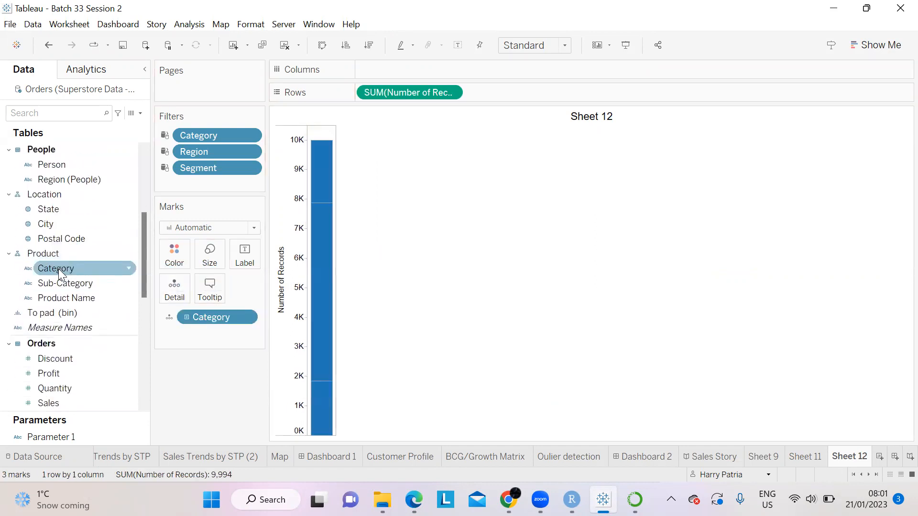
{"action": "left_click_drag", "start_coordinate": [72, 266], "coordinate": [175, 246]}
{"action": "left_click_drag", "start_coordinate": [74, 269], "coordinate": [245, 254]}
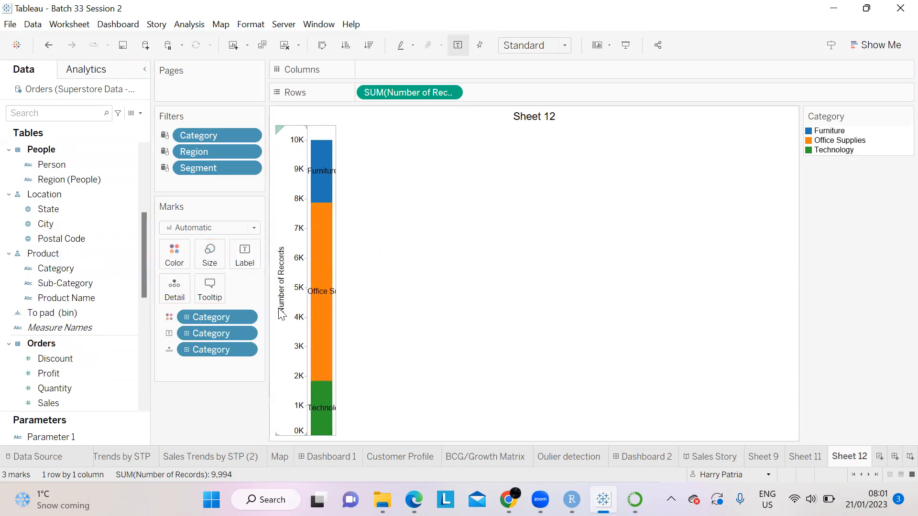
- Rotate the bar's mark labels so the text reads vertically upward
{"action": "left_click", "coordinate": [242, 259]}
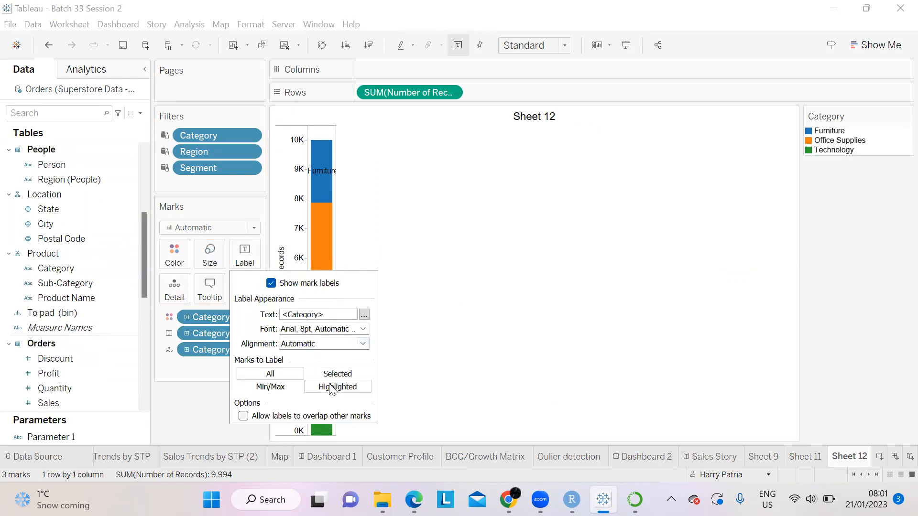
{"action": "left_click", "coordinate": [332, 345]}
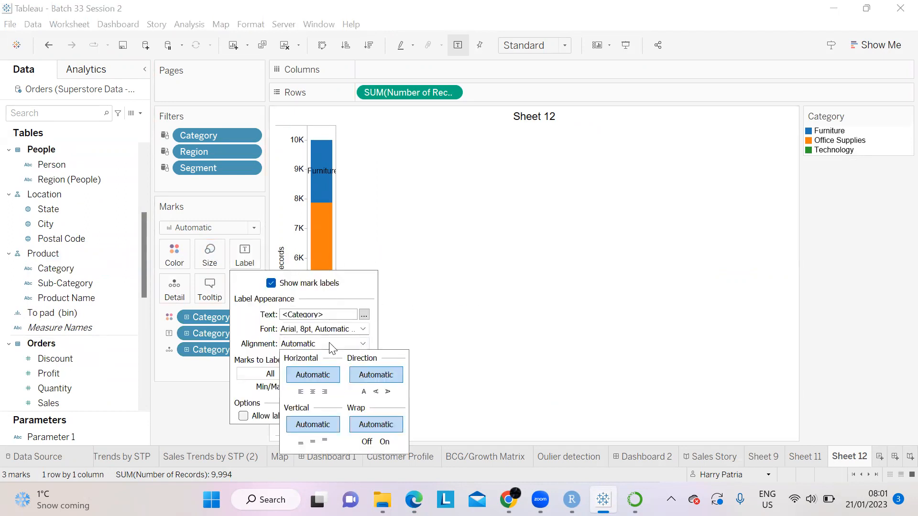
{"action": "left_click", "coordinate": [378, 392]}
{"action": "left_click", "coordinate": [475, 262]}
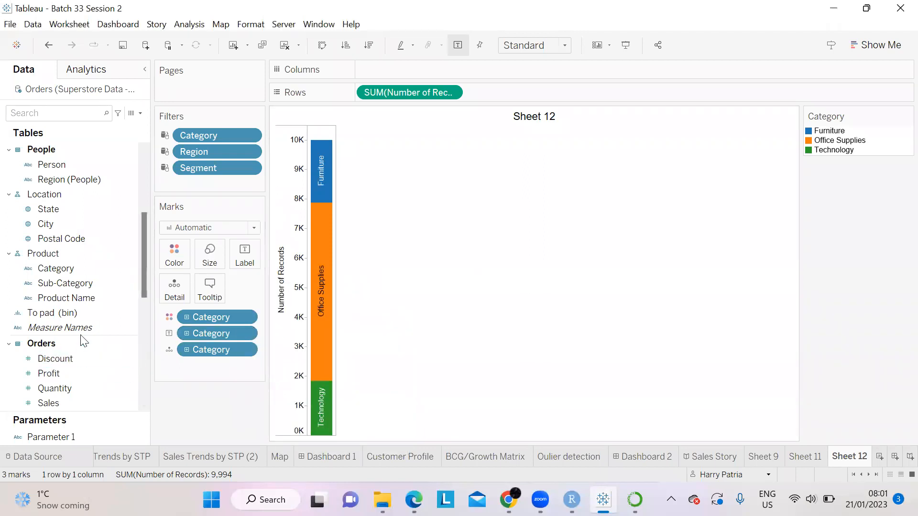
- Add Sales Metrics to the bar labels and apply a Percent of Total quick table calculation
{"action": "scroll", "coordinate": [83, 238], "scroll_direction": "down", "scroll_amount": 5}
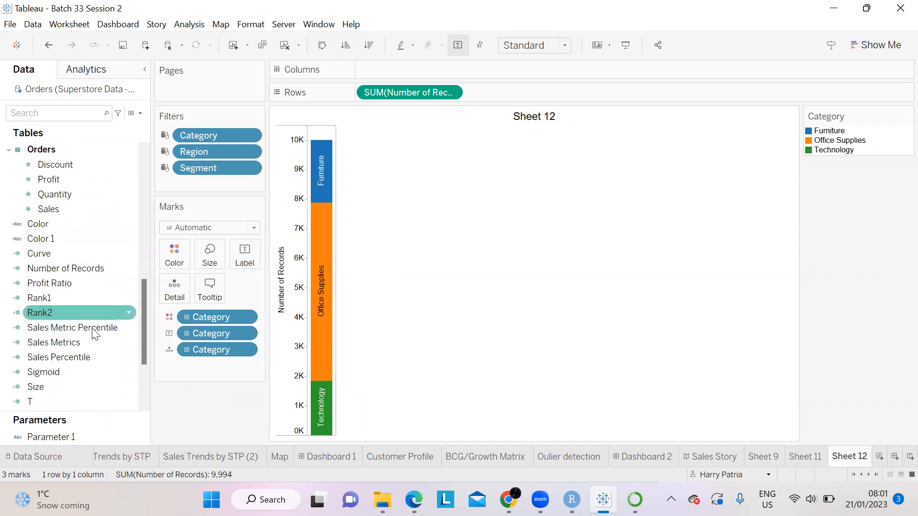
{"action": "left_click_drag", "start_coordinate": [76, 347], "coordinate": [245, 264]}
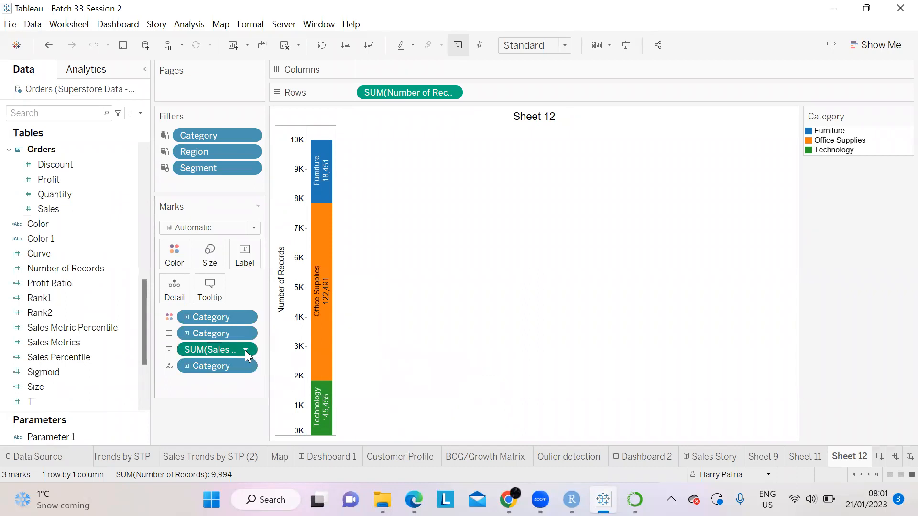
{"action": "left_click", "coordinate": [245, 349]}
{"action": "mouse_move", "coordinate": [294, 488]}
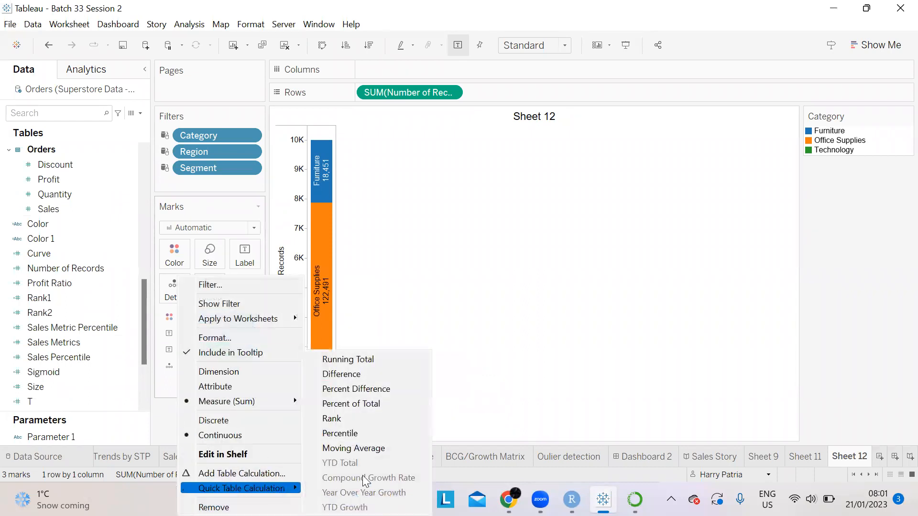
{"action": "left_click", "coordinate": [376, 404]}
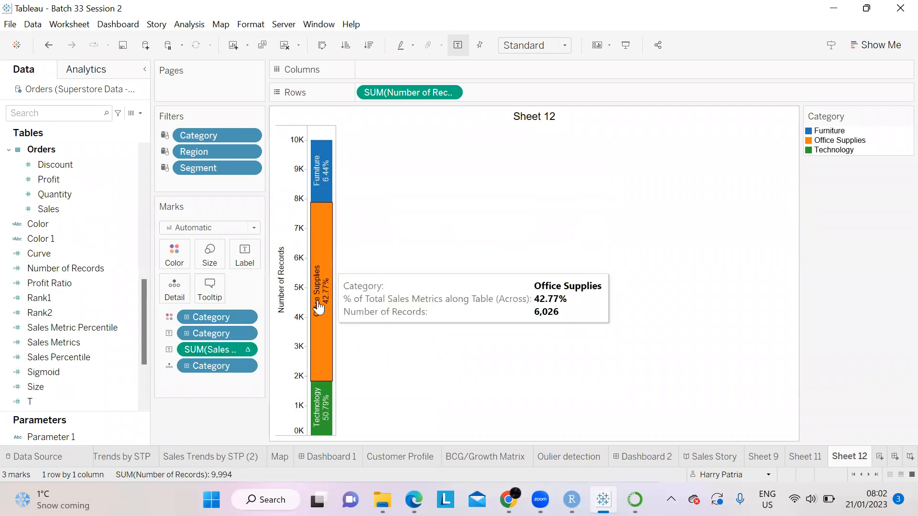
- Compute the Sales Metrics percent of total using Cell and hide the Number of Records axis header
{"action": "left_click", "coordinate": [246, 350]}
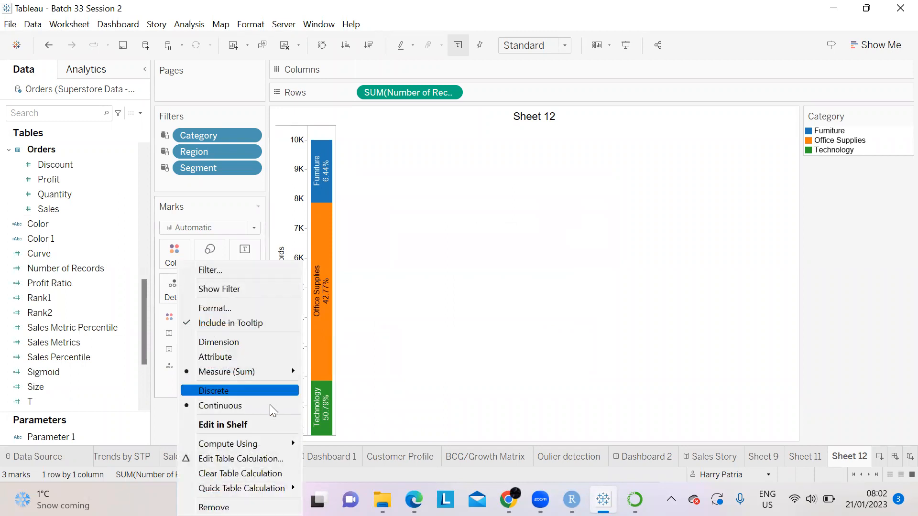
{"action": "mouse_move", "coordinate": [277, 445]}
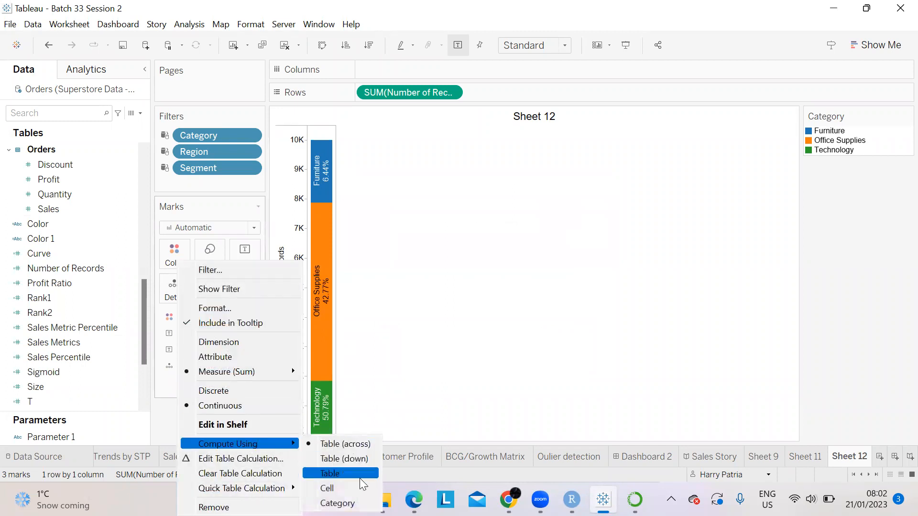
{"action": "left_click", "coordinate": [337, 503]}
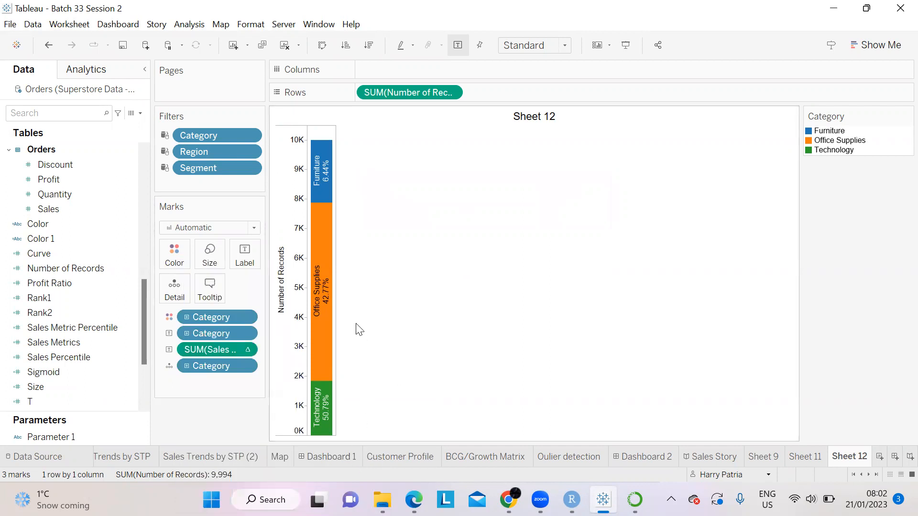
{"action": "mouse_move", "coordinate": [327, 421]}
{"action": "mouse_move", "coordinate": [323, 169]}
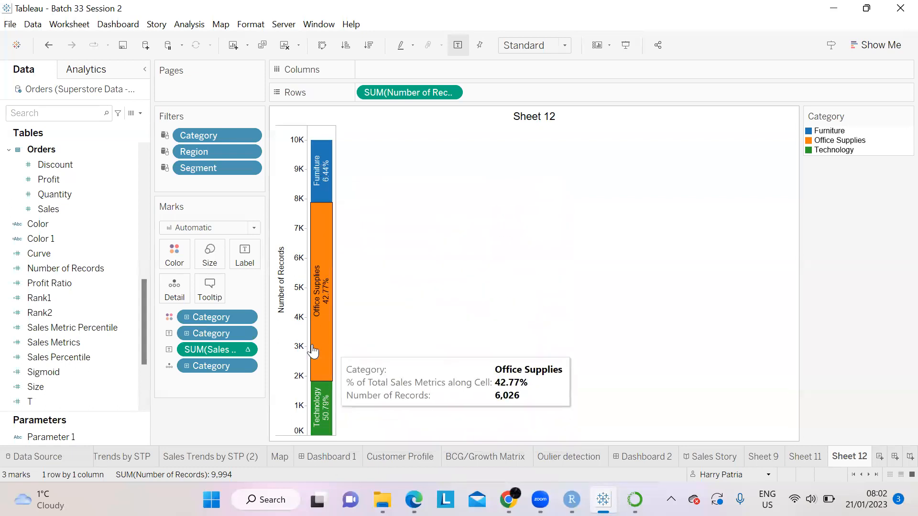
{"action": "right_click", "coordinate": [295, 258]}
{"action": "left_click", "coordinate": [359, 334]}
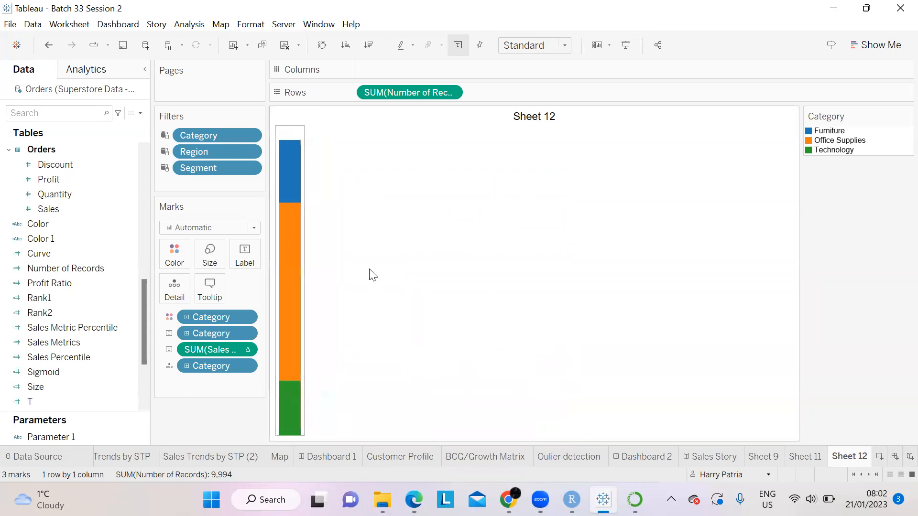
- Rename the curve worksheet Sheet 11 as Sankey
{"action": "left_click", "coordinate": [819, 457]}
{"action": "right_click", "coordinate": [820, 460]}
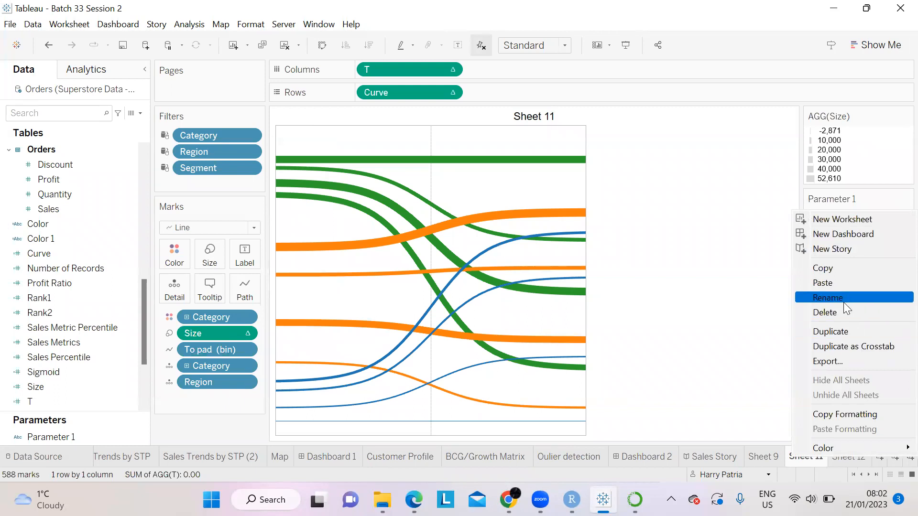
{"action": "left_click", "coordinate": [828, 298]}
{"action": "type", "text": "Sank"}
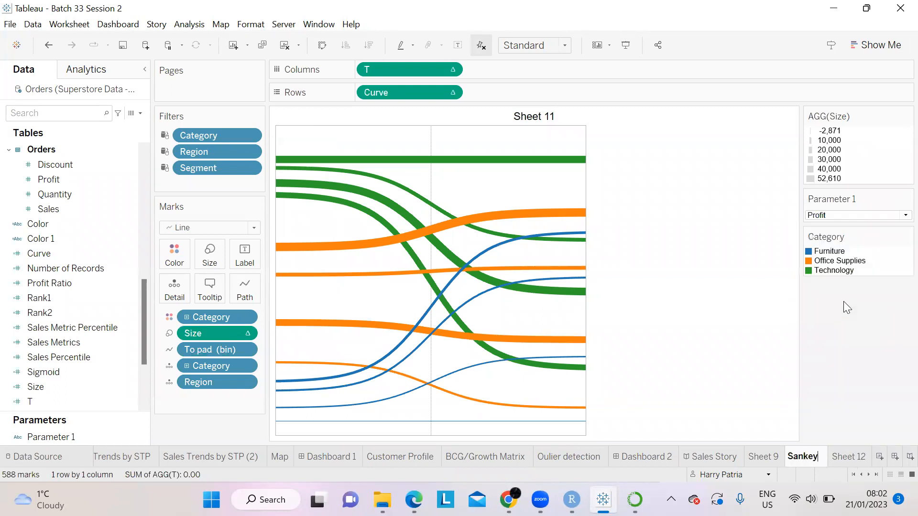
{"action": "type", "text": "ey"}
{"action": "key", "text": "Return"}
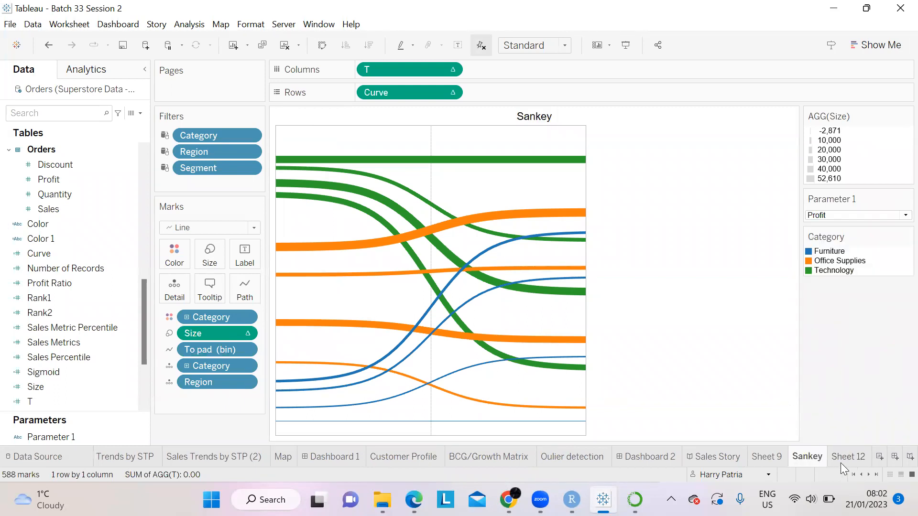
- Rename the stacked bar worksheet Sheet 12 as Bar Cat
{"action": "left_click", "coordinate": [840, 459]}
{"action": "right_click", "coordinate": [840, 459]}
{"action": "left_click", "coordinate": [839, 307]}
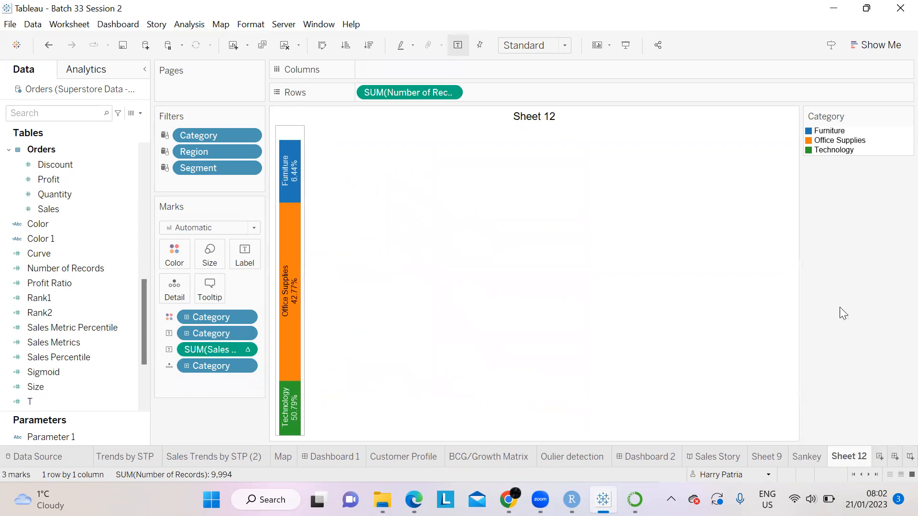
{"action": "type", "text": "Bar Cat"}
{"action": "key", "text": "Return"}
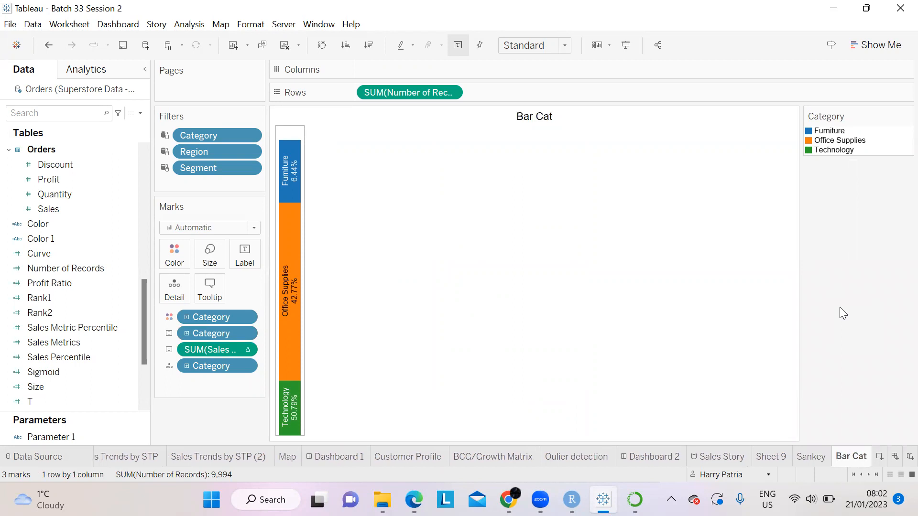
- Duplicate the Bar Cat sheet, check which fields the Sankey sheet uses, and return to the duplicate
{"action": "right_click", "coordinate": [848, 460]}
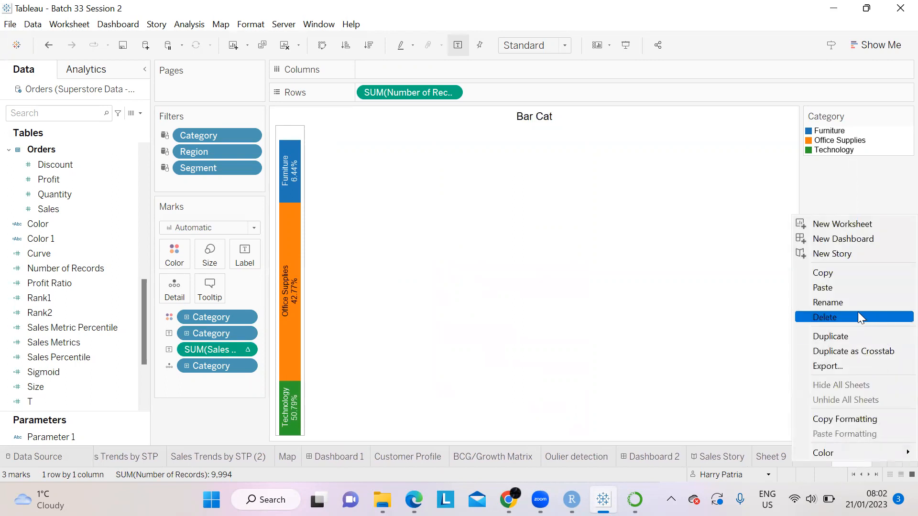
{"action": "left_click", "coordinate": [841, 336]}
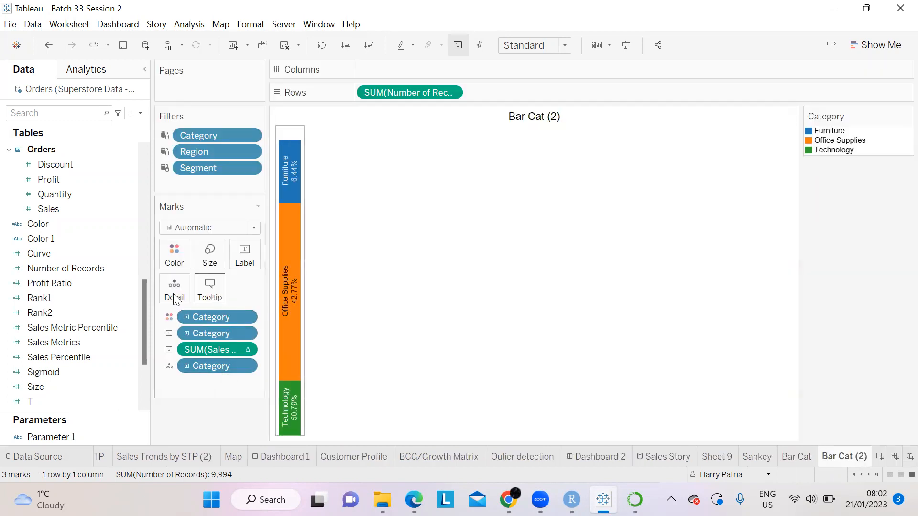
{"action": "left_click", "coordinate": [764, 459]}
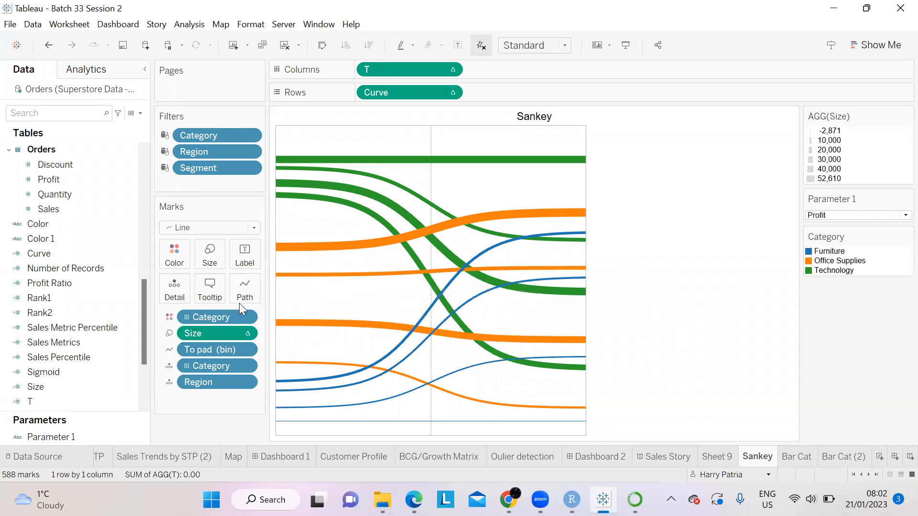
{"action": "left_click", "coordinate": [839, 457]}
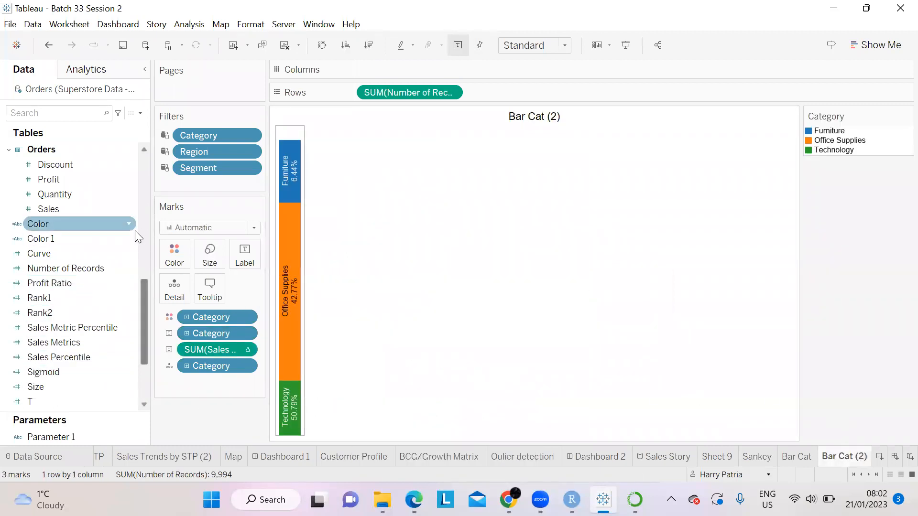
- Replace Category with Region on Color, Label and Detail in the Bar Cat (2) sheet
{"action": "scroll", "coordinate": [135, 230], "scroll_direction": "up", "scroll_amount": 10}
{"action": "scroll", "coordinate": [134, 231], "scroll_direction": "down", "scroll_amount": 1}
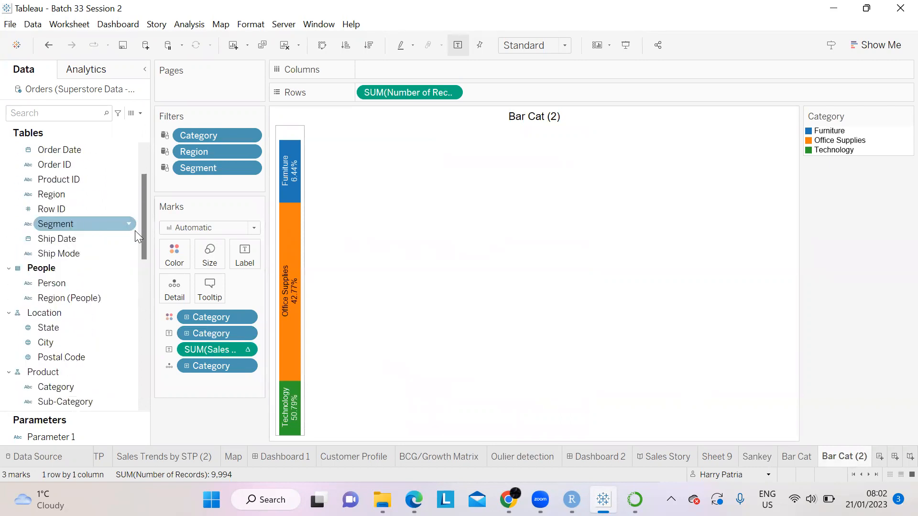
{"action": "scroll", "coordinate": [115, 264], "scroll_direction": "up", "scroll_amount": 1}
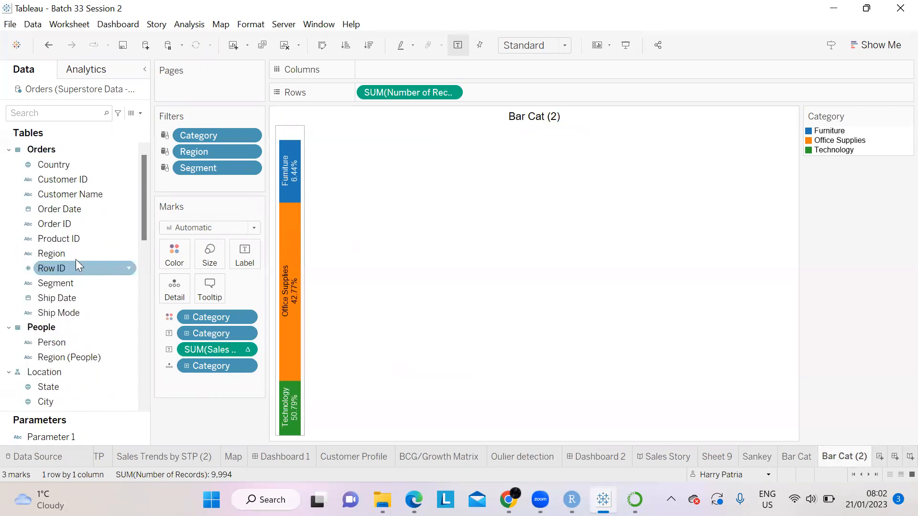
{"action": "left_click_drag", "start_coordinate": [53, 254], "coordinate": [210, 314]}
{"action": "left_click_drag", "start_coordinate": [96, 256], "coordinate": [217, 334]}
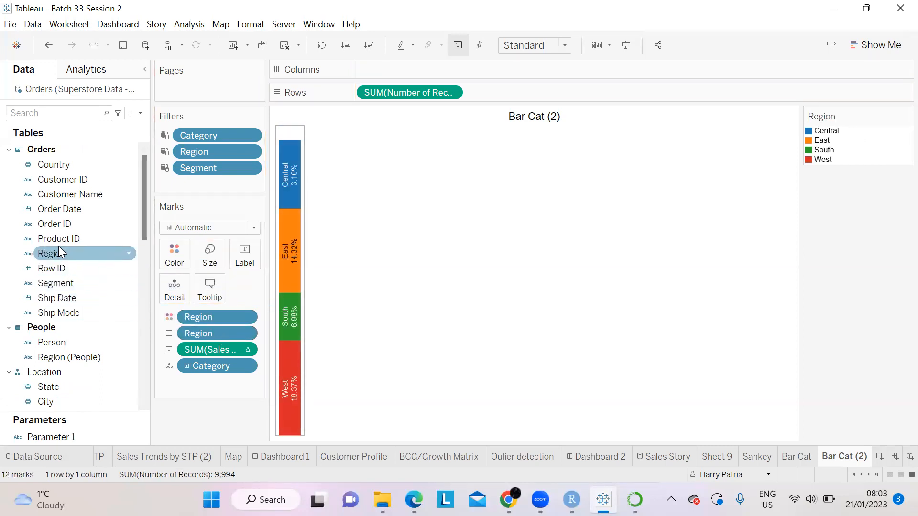
{"action": "left_click_drag", "start_coordinate": [51, 254], "coordinate": [211, 366]}
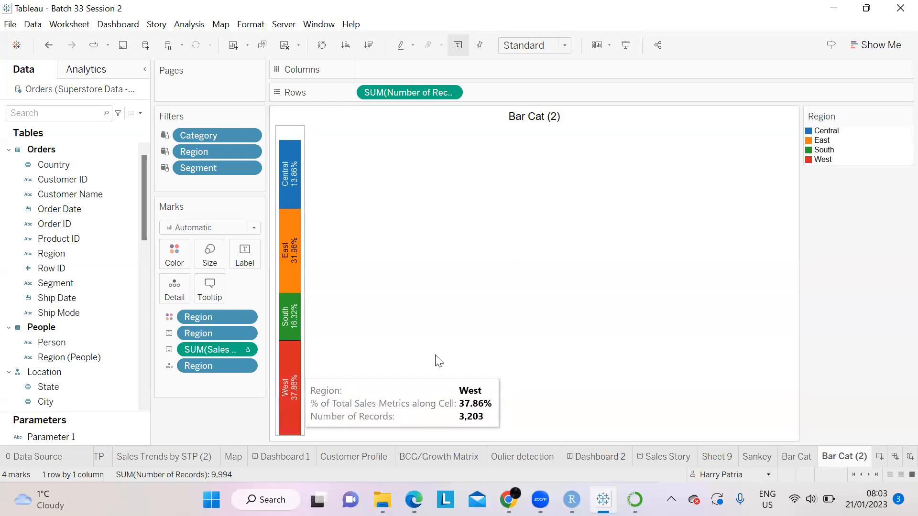
- Review the Sankey, Bar Cat and Bar Cat (2) sheets and add a new dashboard
{"action": "left_click", "coordinate": [756, 459]}
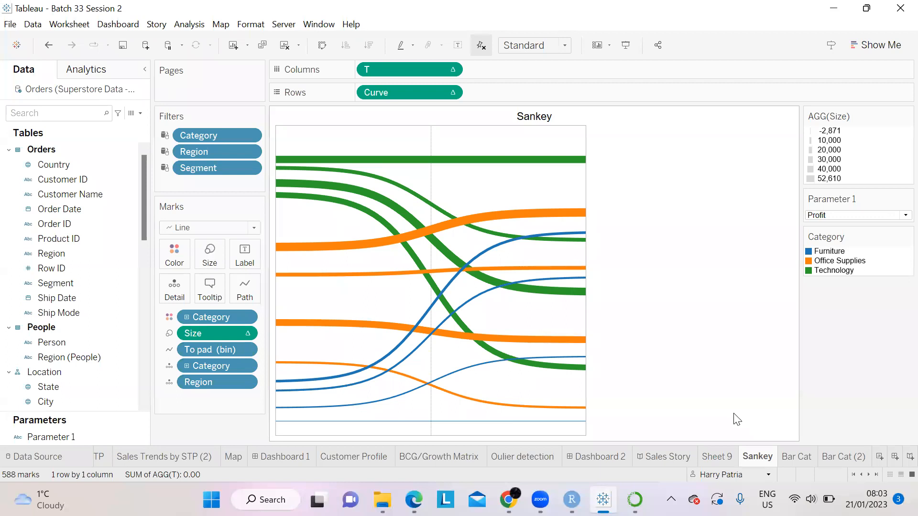
{"action": "left_click", "coordinate": [853, 457]}
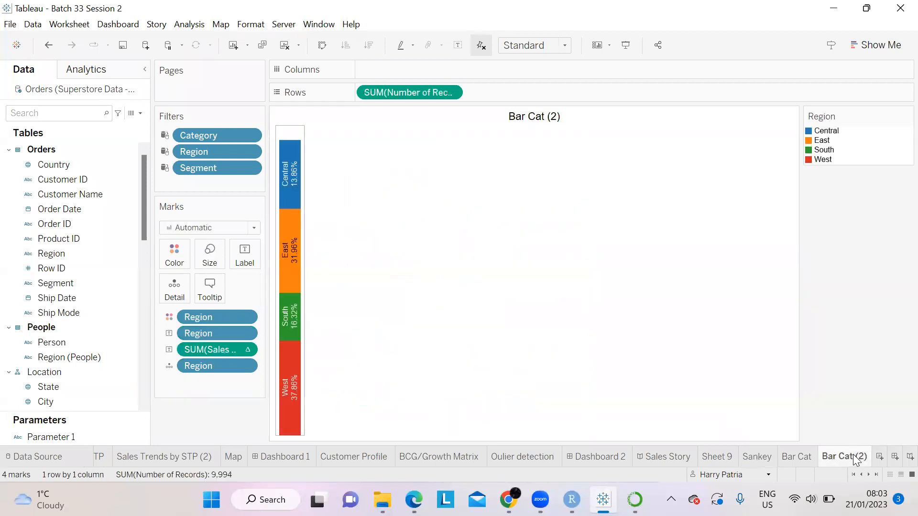
{"action": "left_click", "coordinate": [797, 456]}
{"action": "left_click", "coordinate": [764, 456]}
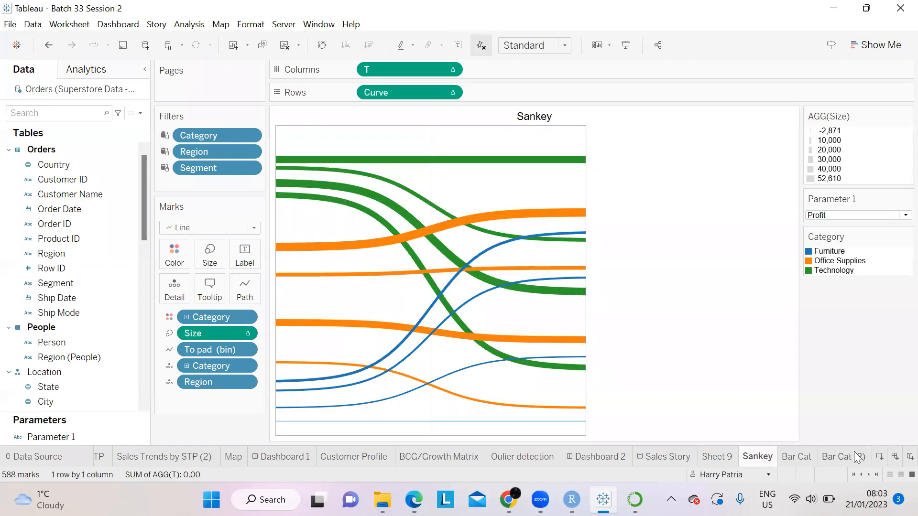
{"action": "left_click", "coordinate": [896, 457]}
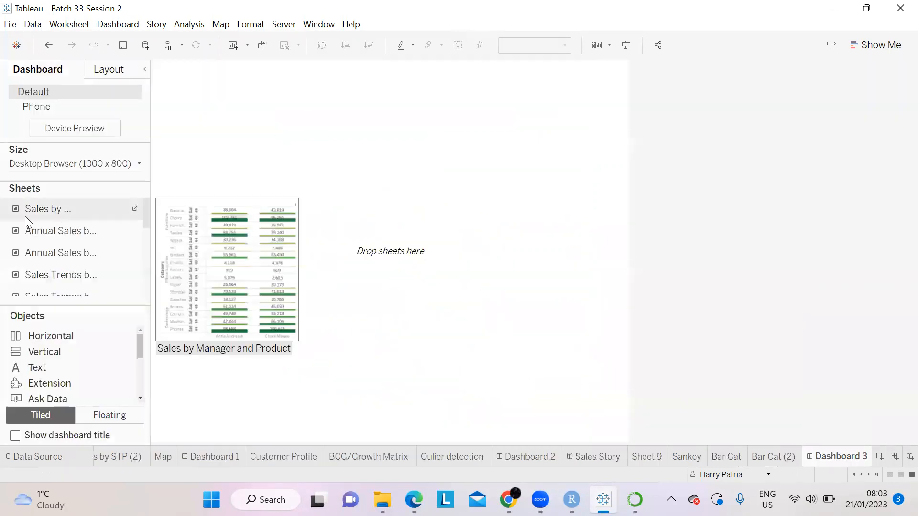
- Add the Sankey sheet to the dashboard as a floating object and set the dashboard size to Automatic
{"action": "scroll", "coordinate": [41, 239], "scroll_direction": "down", "scroll_amount": 5}
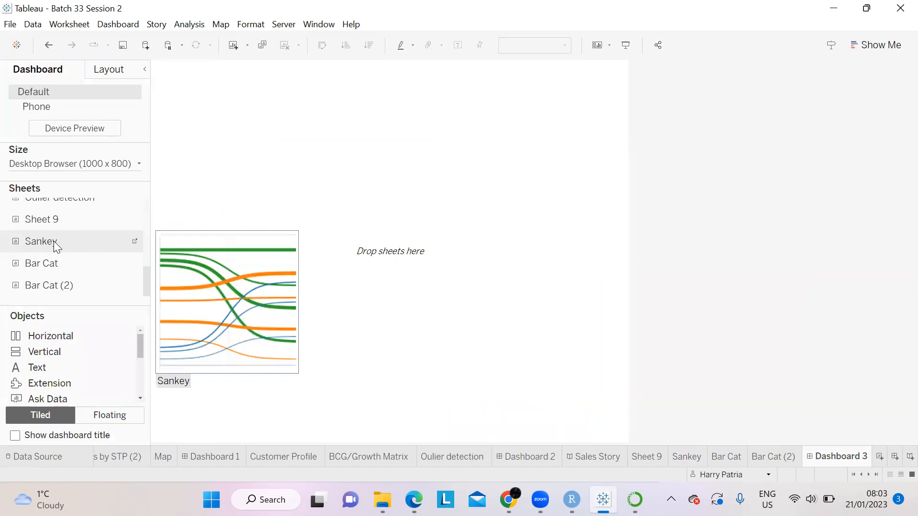
{"action": "left_click", "coordinate": [106, 416]}
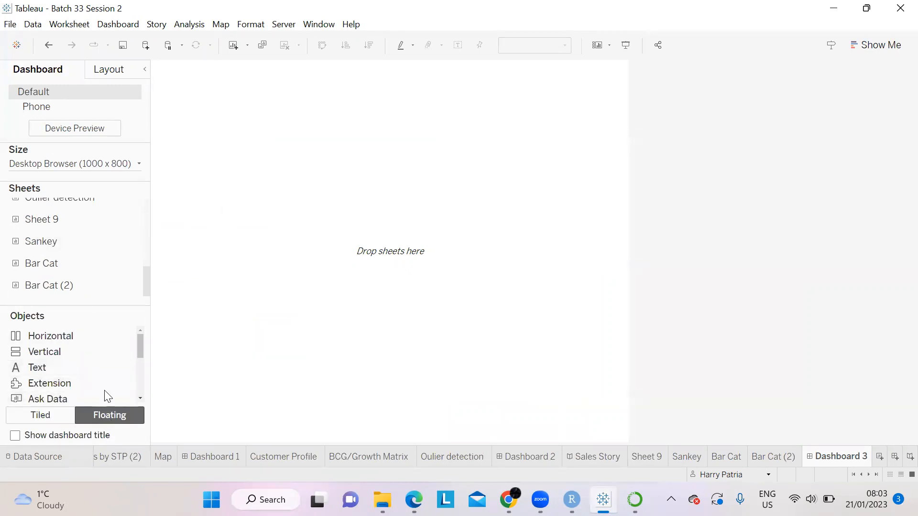
{"action": "double_click", "coordinate": [55, 240]}
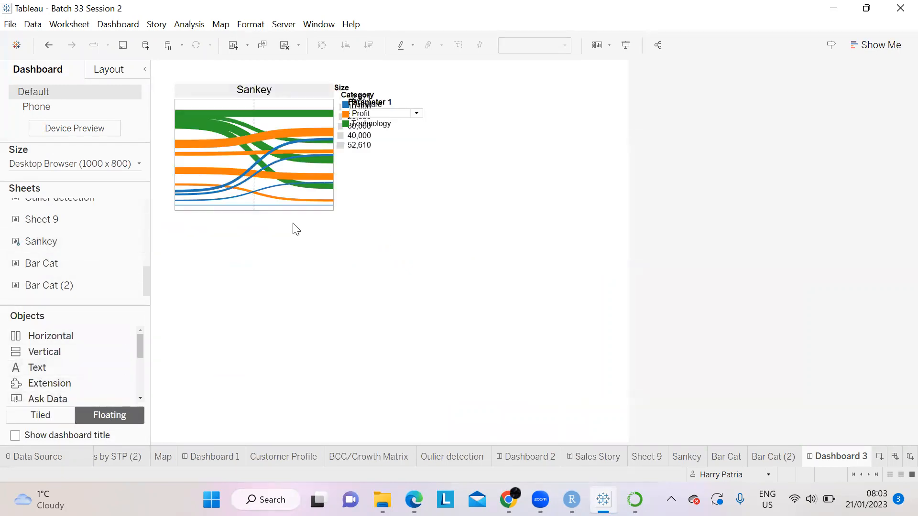
{"action": "left_click", "coordinate": [77, 164]}
{"action": "left_click", "coordinate": [55, 186]}
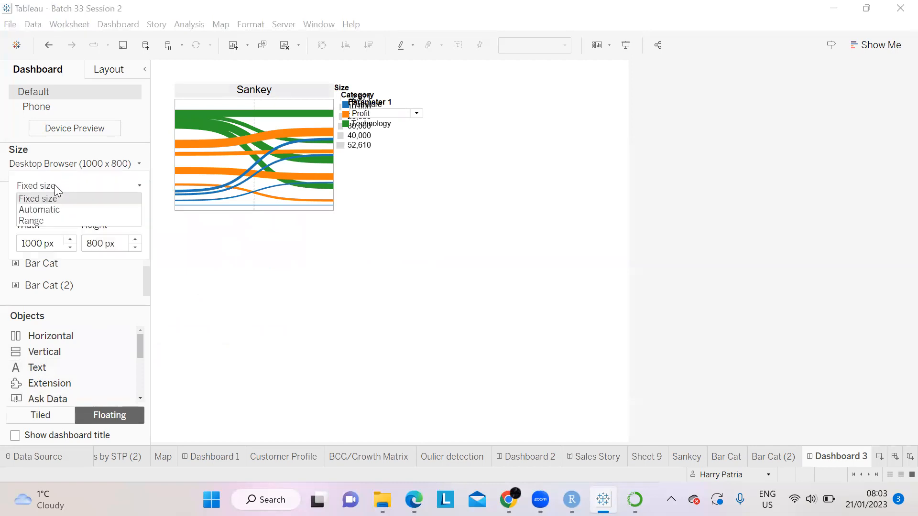
{"action": "left_click", "coordinate": [57, 209]}
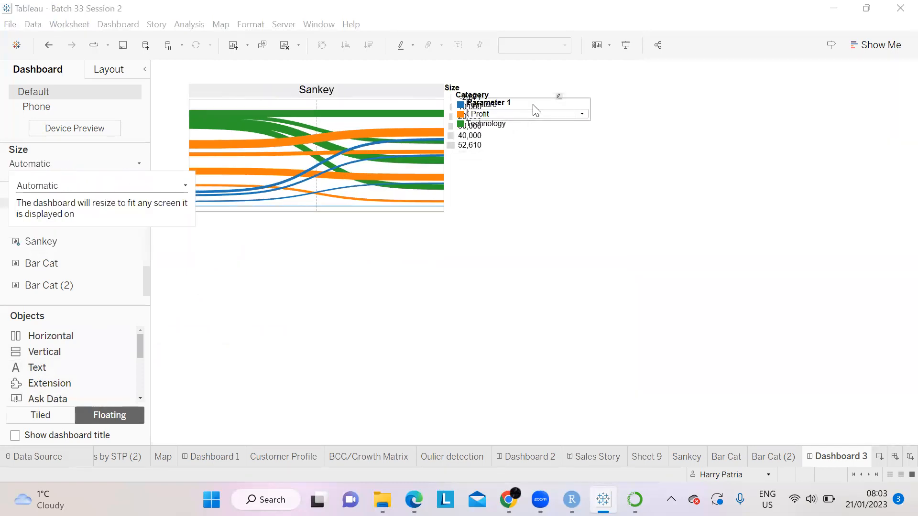
- Move the Sankey chart lower on the dashboard and add Bar Cat to its left as a tall, narrow floating bar
{"action": "left_click", "coordinate": [406, 94]}
{"action": "left_click_drag", "start_coordinate": [317, 79], "coordinate": [443, 204]}
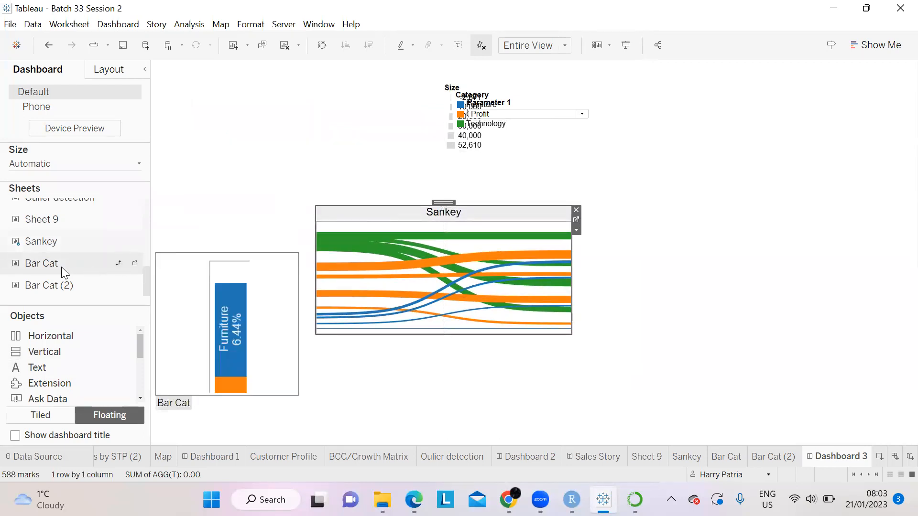
{"action": "left_click_drag", "start_coordinate": [61, 267], "coordinate": [383, 124]}
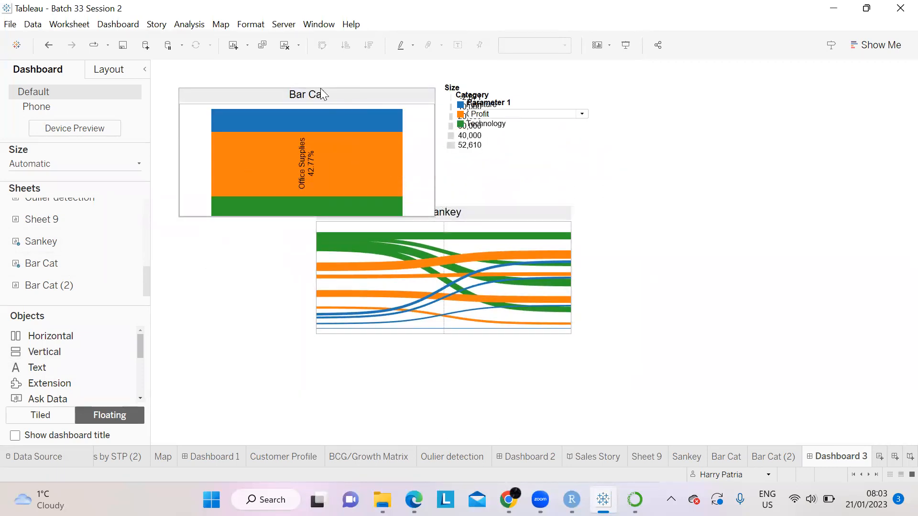
{"action": "left_click_drag", "start_coordinate": [307, 86], "coordinate": [299, 201]}
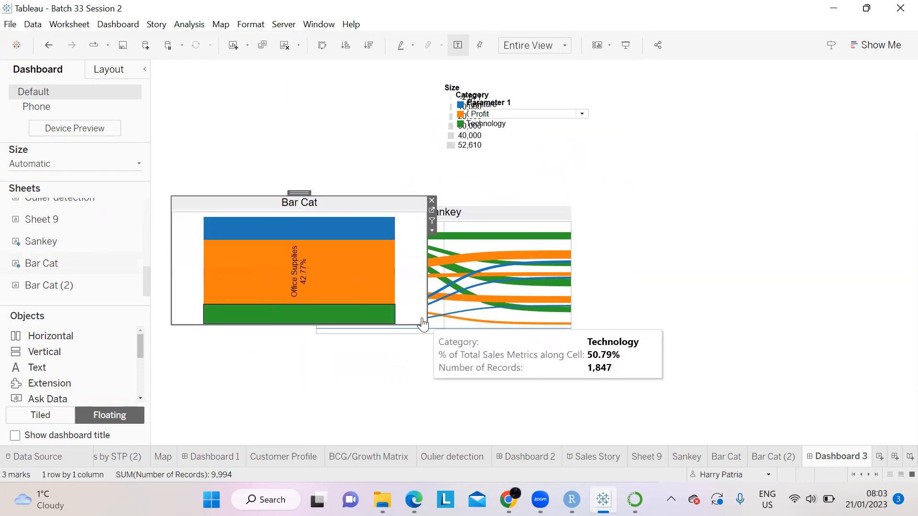
{"action": "left_click_drag", "start_coordinate": [428, 320], "coordinate": [220, 422]}
- Place the Sankey chart beside Bar Cat at matching height and add Bar Cat (2) as a narrow floating bar to its right
{"action": "left_click", "coordinate": [391, 218]}
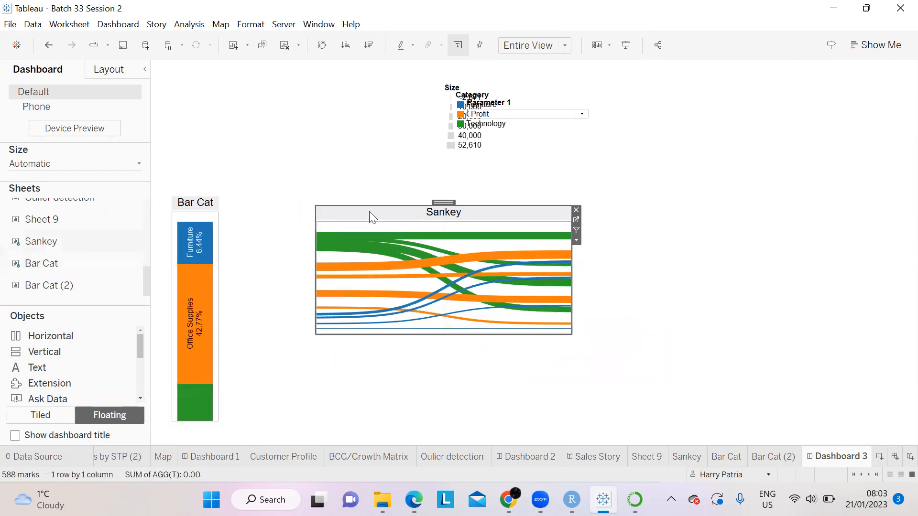
{"action": "left_click_drag", "start_coordinate": [445, 203], "coordinate": [362, 197]}
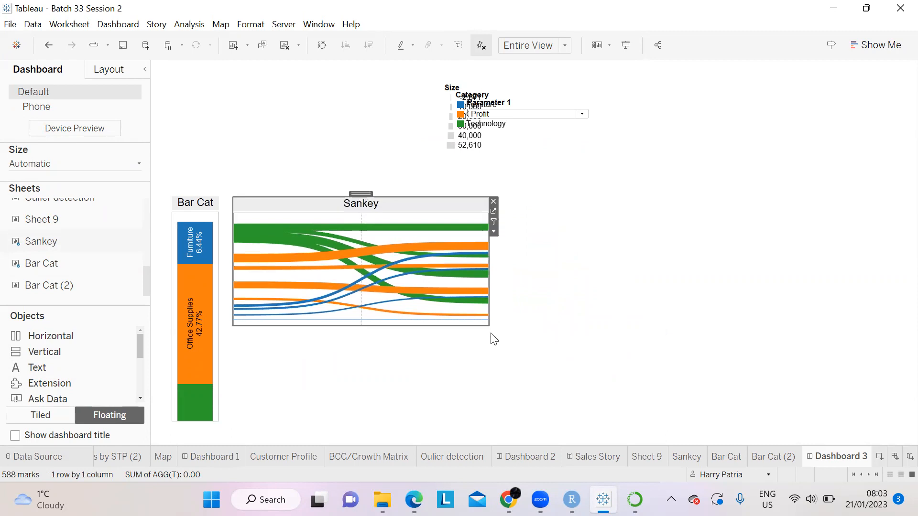
{"action": "left_click_drag", "start_coordinate": [488, 327], "coordinate": [506, 424]}
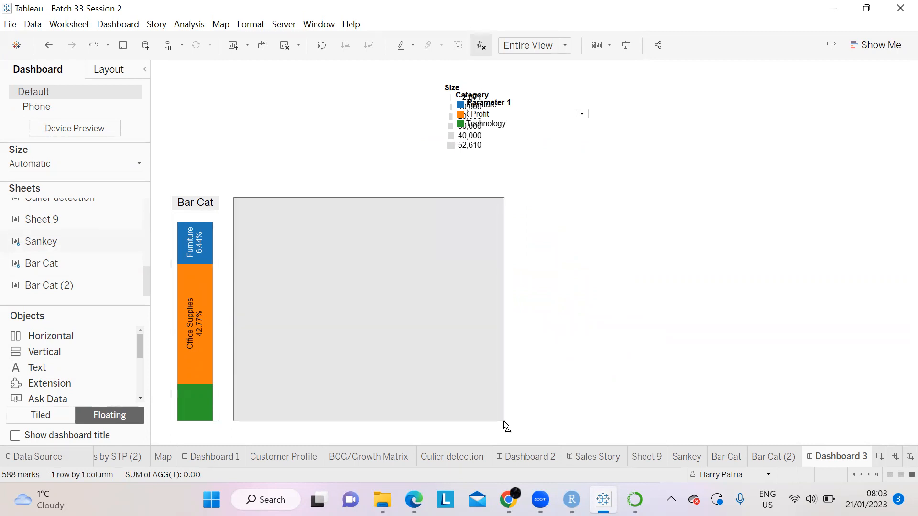
{"action": "left_click_drag", "start_coordinate": [59, 286], "coordinate": [640, 195]}
{"action": "left_click_drag", "start_coordinate": [769, 328], "coordinate": [583, 417]}
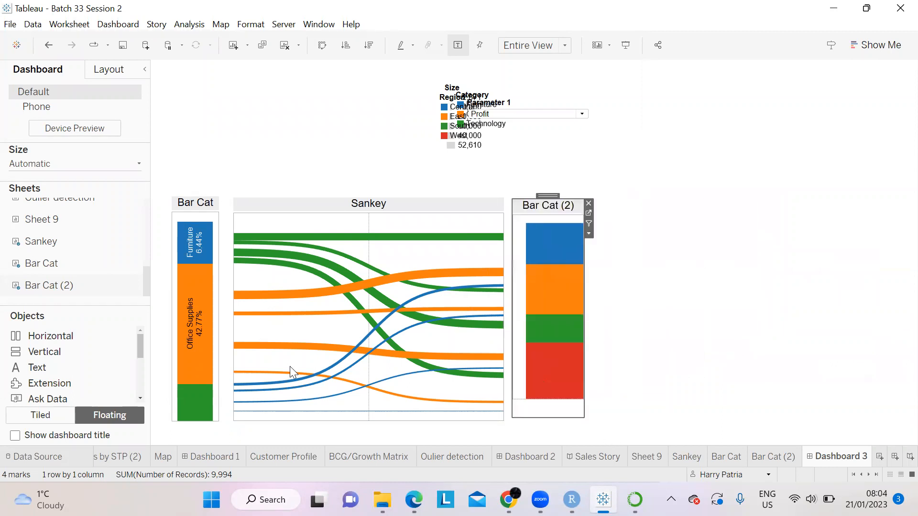
- Reorder the categories in the Bar Cat sheet to Technology, Office Supplies, Furniture, and return to Dashboard 3
{"action": "left_click", "coordinate": [191, 407]}
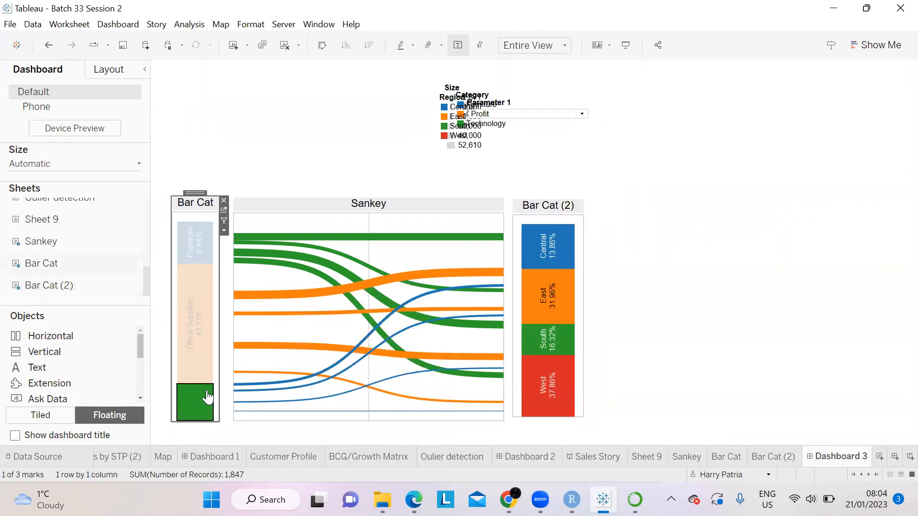
{"action": "left_click", "coordinate": [191, 406]}
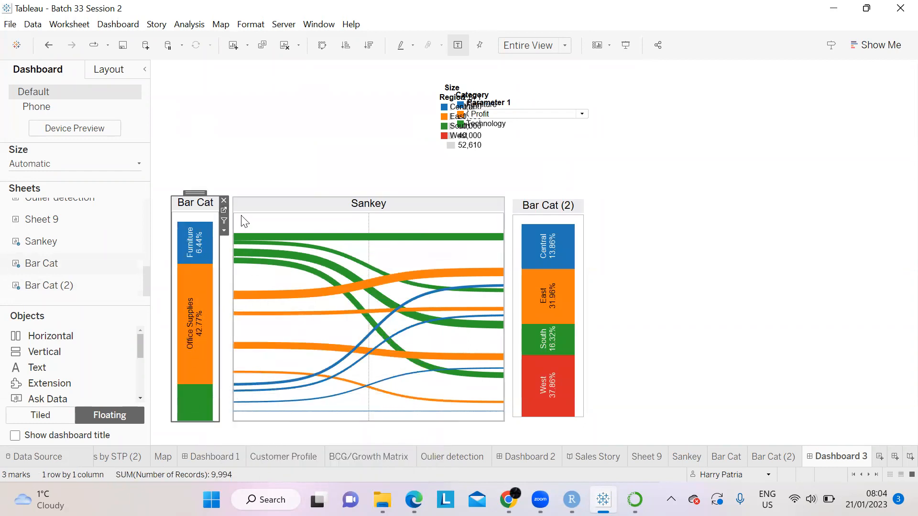
{"action": "left_click", "coordinate": [224, 211]}
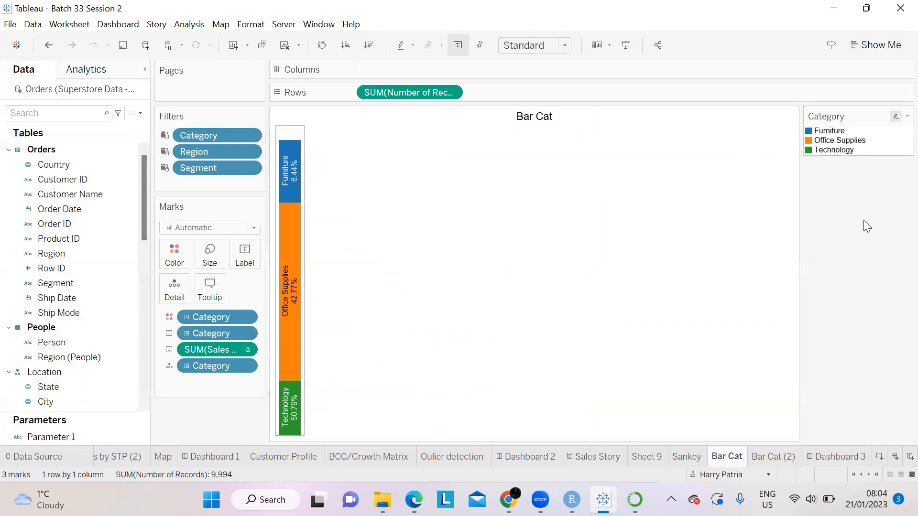
{"action": "left_click", "coordinate": [833, 150]}
{"action": "left_click_drag", "start_coordinate": [850, 128], "coordinate": [842, 152]}
{"action": "left_click", "coordinate": [833, 139]}
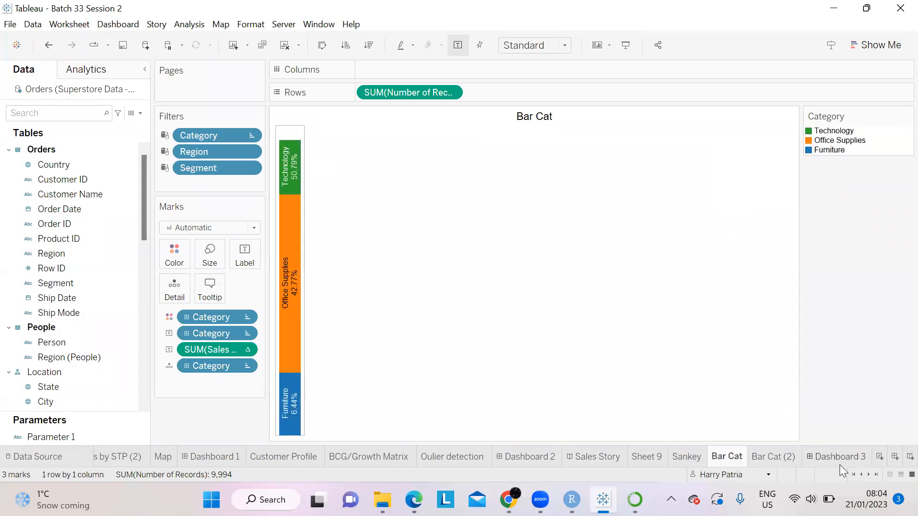
{"action": "left_click", "coordinate": [839, 458]}
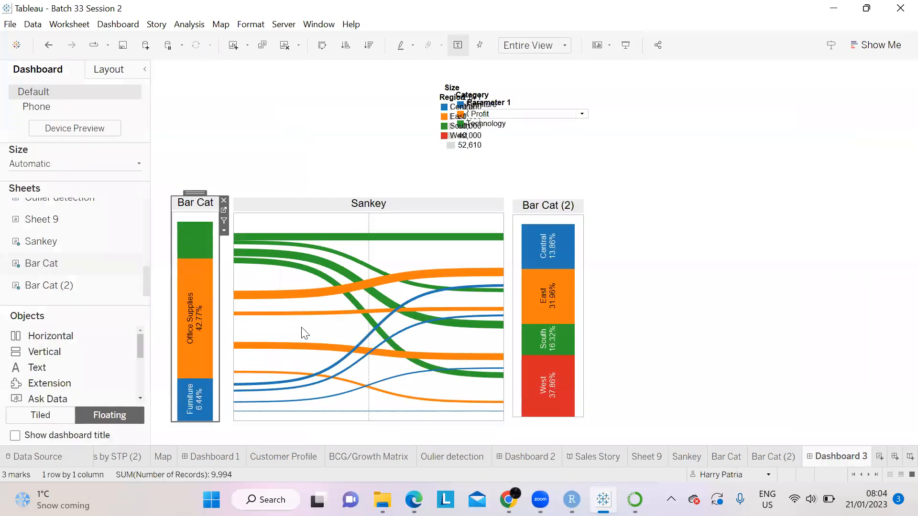
- Add a highlight dashboard action that runs on Select, with all three sheets as source and target and all fields highlighted
{"action": "left_click", "coordinate": [123, 25]}
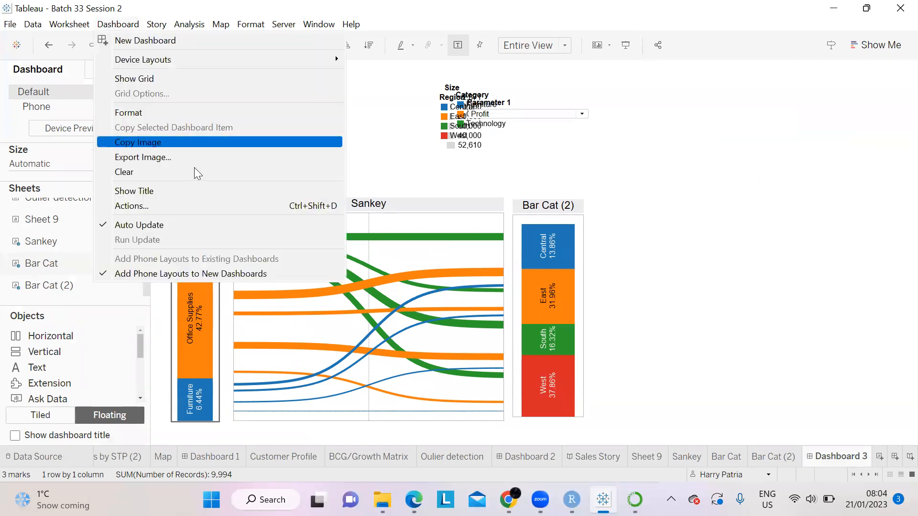
{"action": "left_click", "coordinate": [162, 209]}
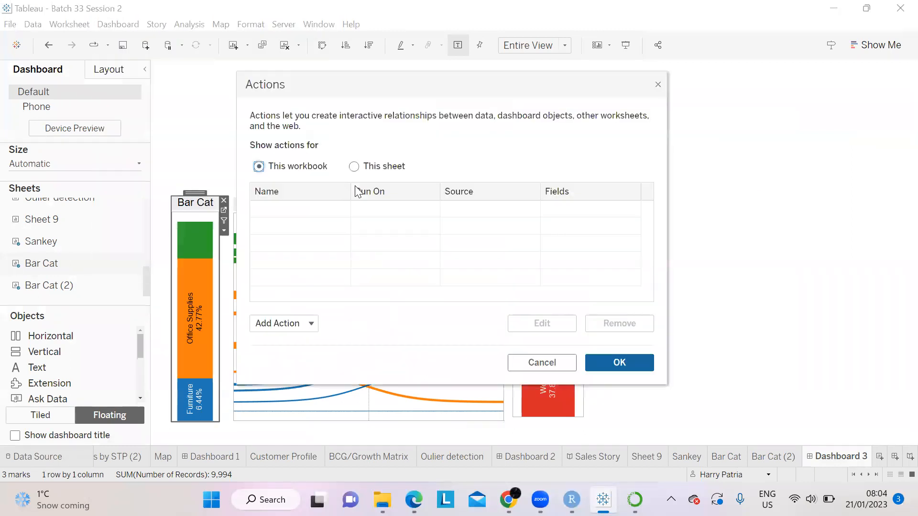
{"action": "left_click", "coordinate": [303, 328]}
{"action": "left_click", "coordinate": [322, 247]}
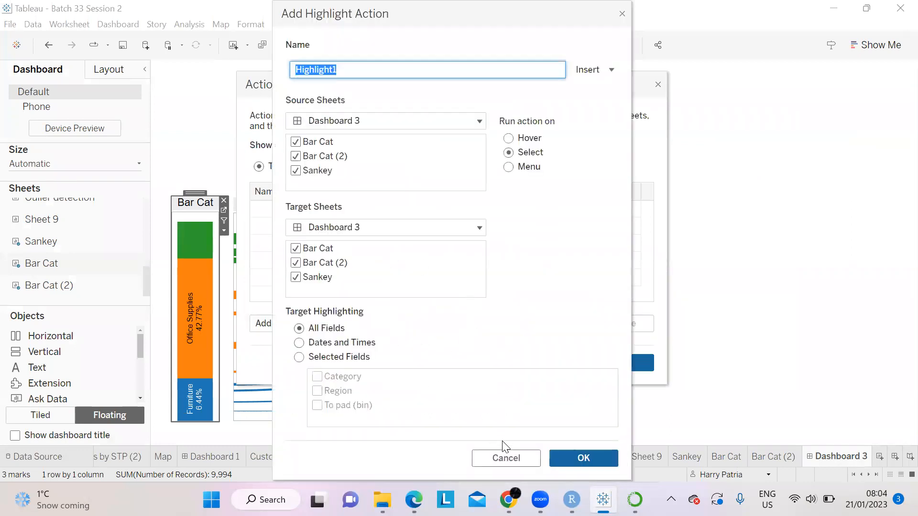
{"action": "left_click", "coordinate": [570, 454]}
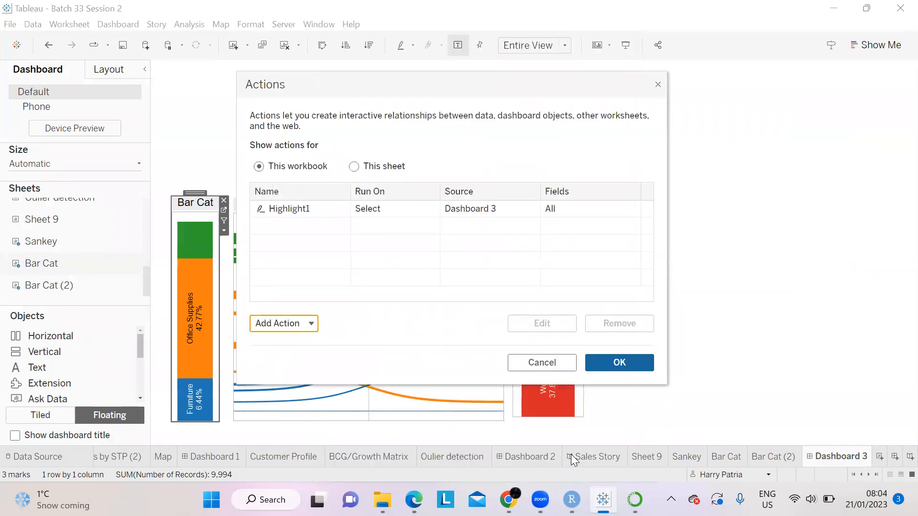
{"action": "left_click", "coordinate": [607, 360]}
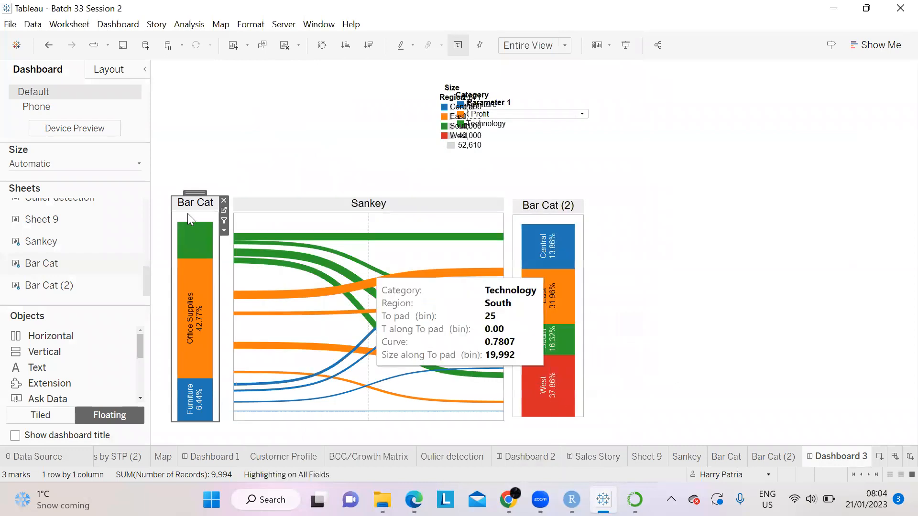
- Test the highlighting by selecting each category in Bar Cat and the Central region in Bar Cat (2)
{"action": "left_click", "coordinate": [191, 239]}
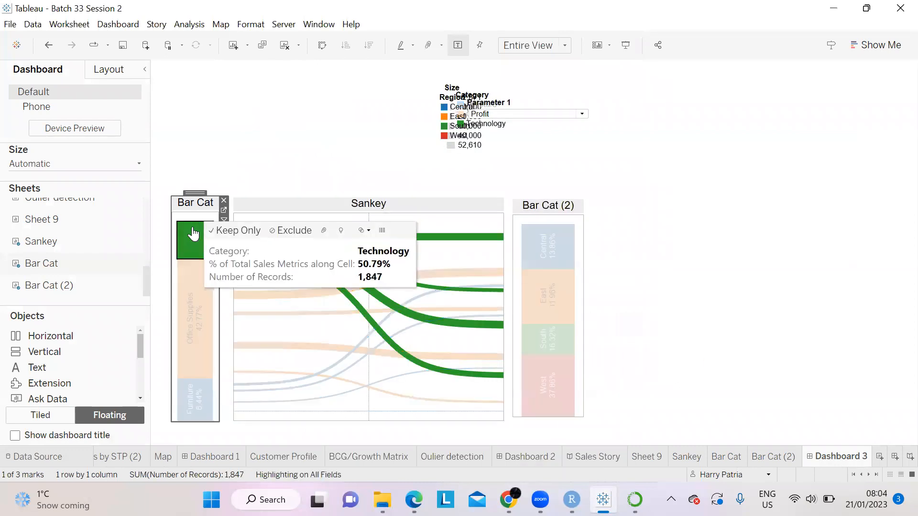
{"action": "left_click", "coordinate": [201, 306]}
{"action": "left_click", "coordinate": [194, 414]}
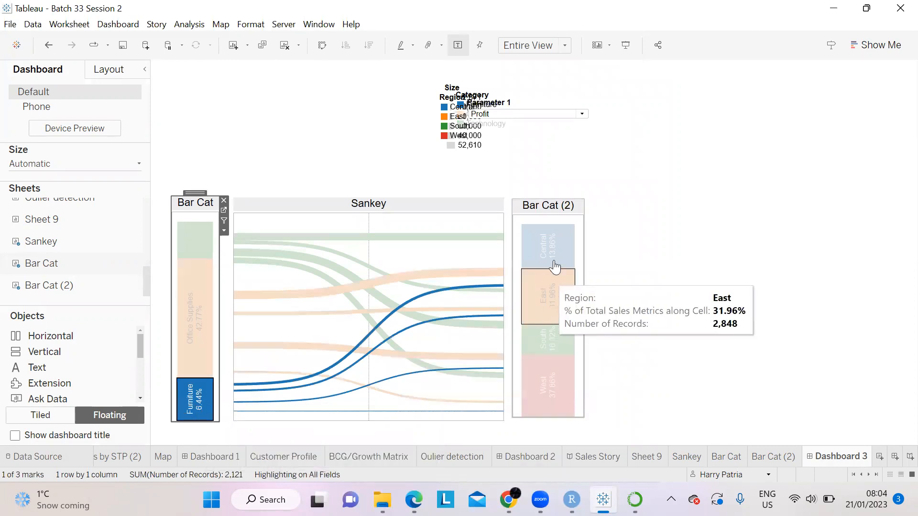
{"action": "left_click", "coordinate": [553, 245]}
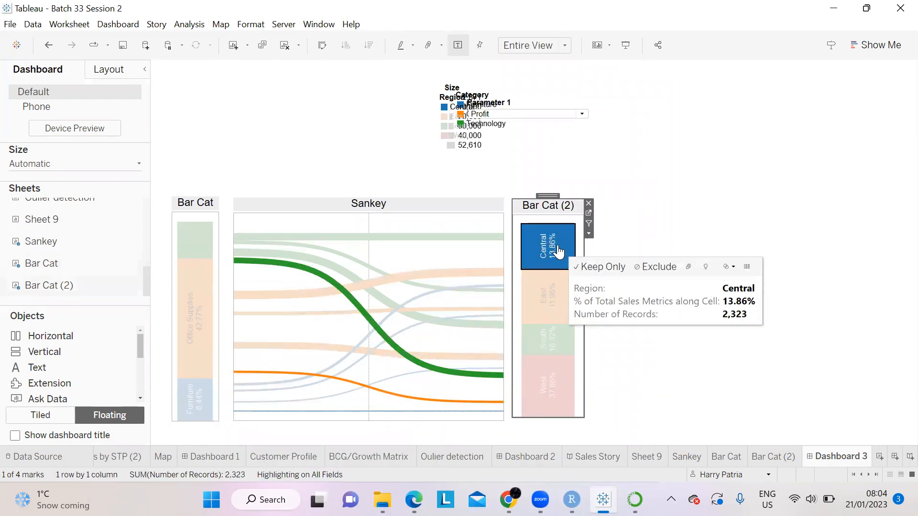
- Move the Parameter 1 control away from the overlapping legends to the empty area right of the charts
{"action": "left_click", "coordinate": [540, 108]}
{"action": "left_click_drag", "start_coordinate": [529, 92], "coordinate": [769, 153]}
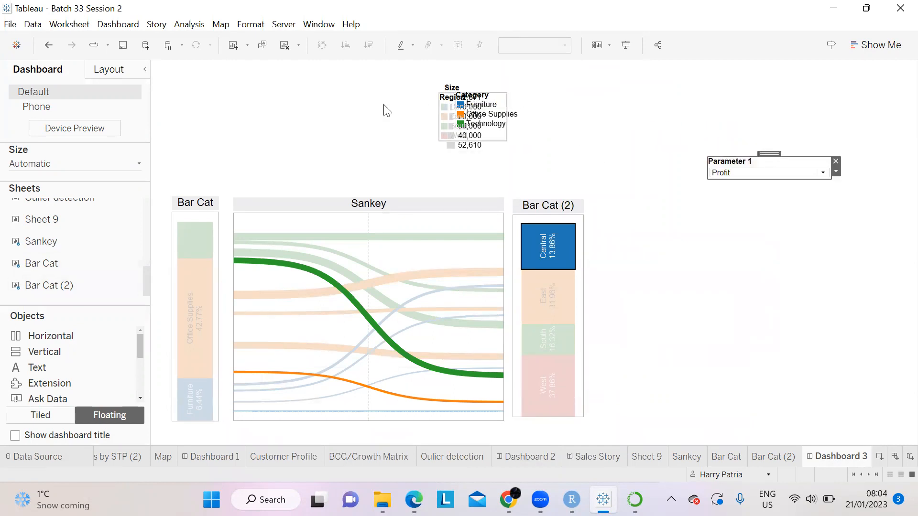
- Save the workbook under the new name Batch 33 Session 3 as a Tableau packaged workbook
{"action": "left_click", "coordinate": [12, 27]}
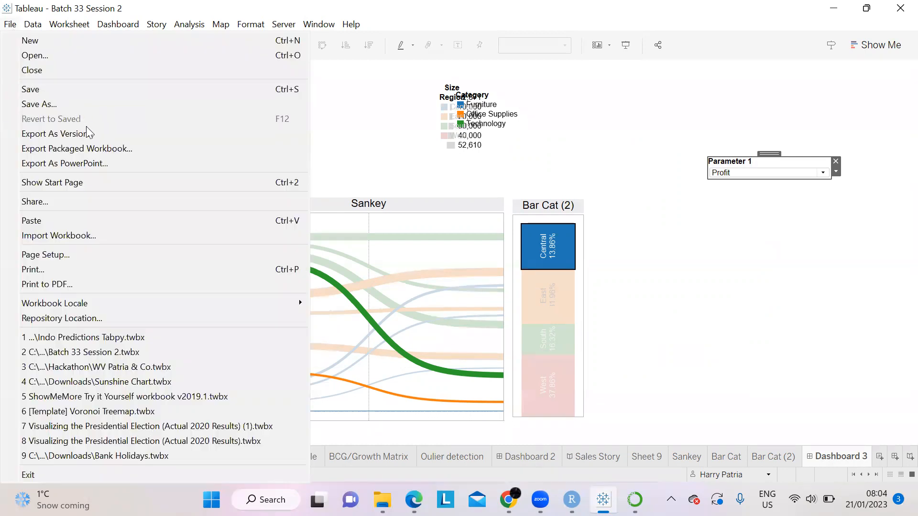
{"action": "left_click", "coordinate": [61, 106]}
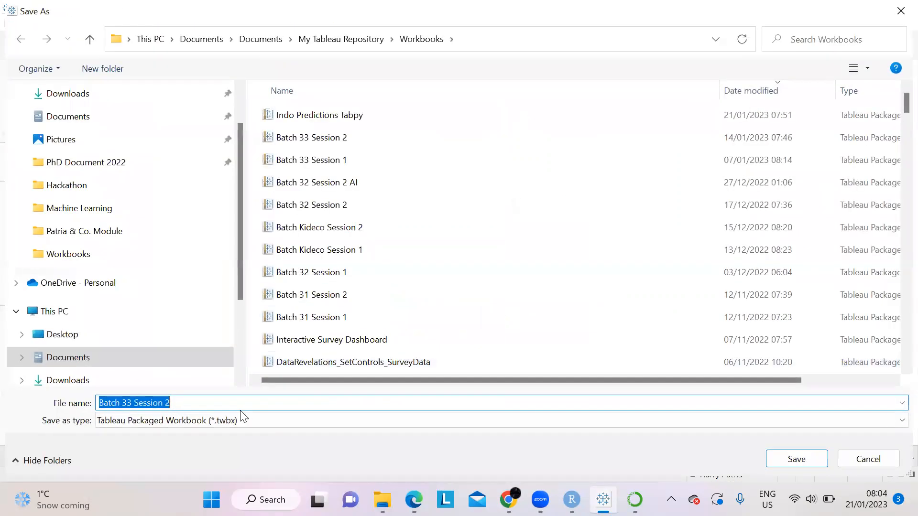
{"action": "left_click", "coordinate": [219, 402]}
{"action": "key", "text": "BackSpace"}
{"action": "type", "text": "3"}
{"action": "key", "text": "Return"}
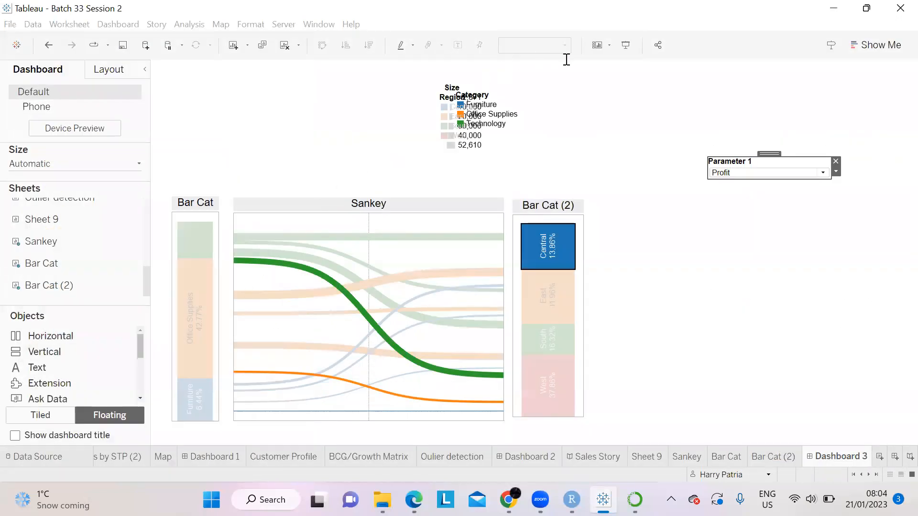